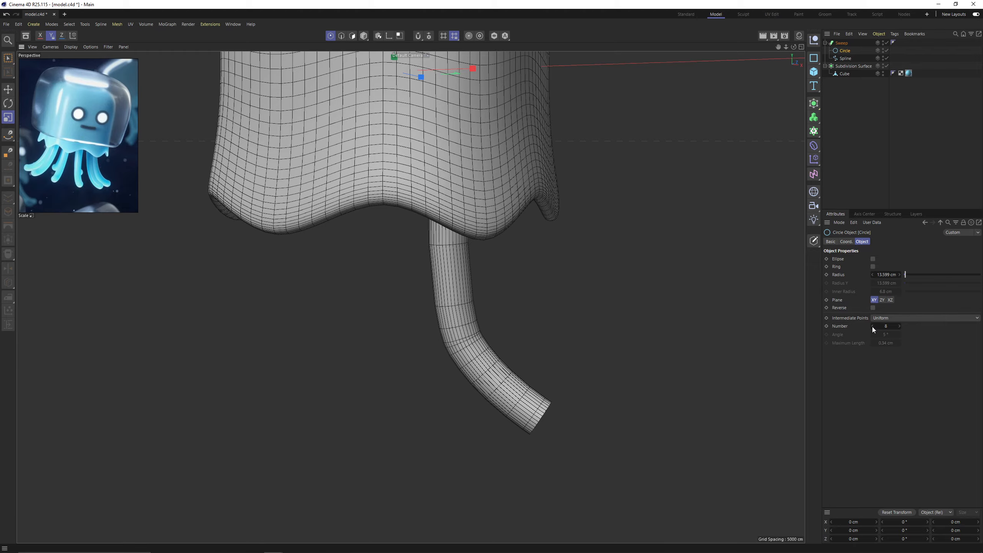
Reduce the tentacle's circle profile to 2 uniform intermediate points.
click(872, 327)
click(872, 326)
click(872, 327)
click(872, 326)
click(872, 326)
click(872, 327)
click(872, 327)
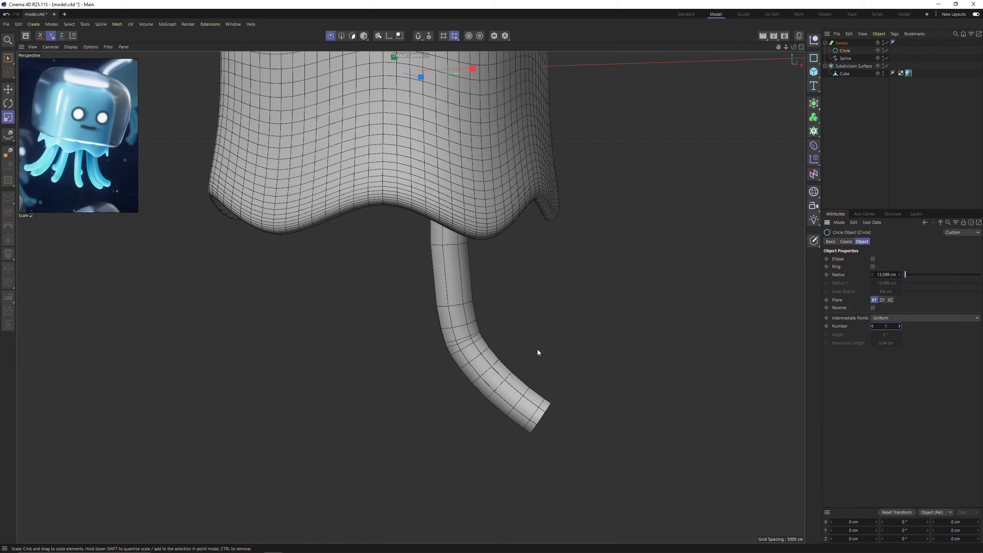
mouse_move(537, 349)
alt+mouse_down()
mouse_move(474, 346)
mouse_move(536, 348)
alt+mouse_up()
scroll(474, 346, up, 2)
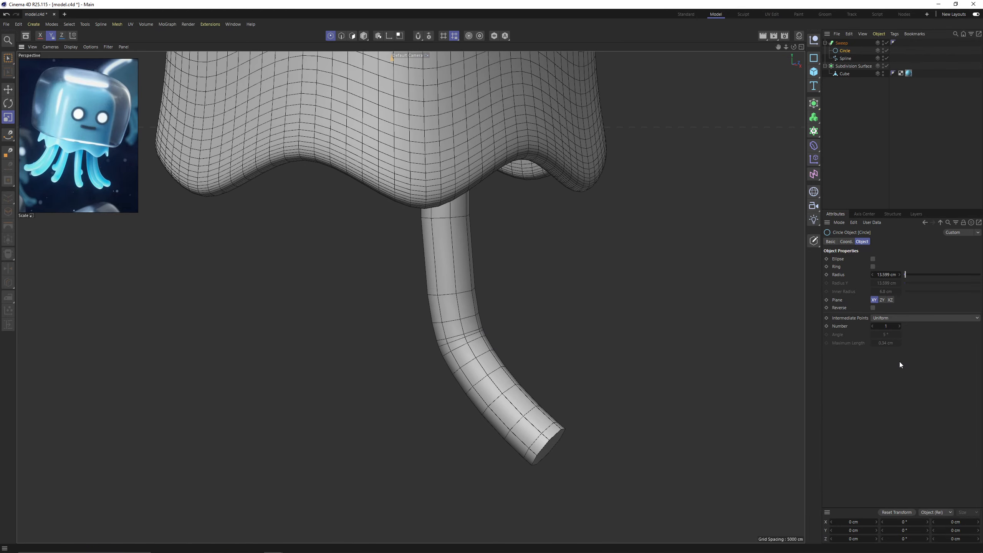
click(899, 326)
alt+drag(476, 353, 503, 352)
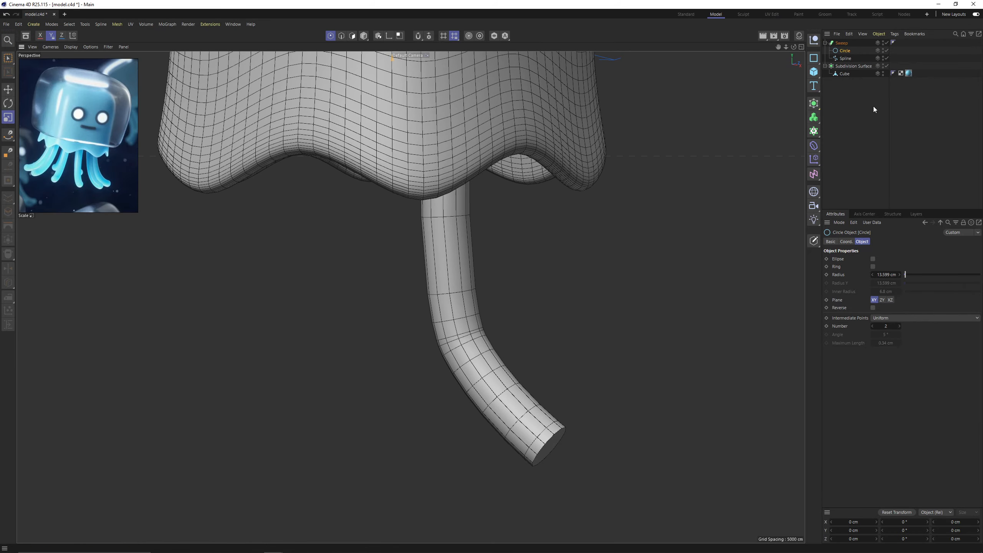
Switch the tentacle path spline's intermediate points to Uniform.
click(846, 58)
alt+drag(606, 319, 634, 315)
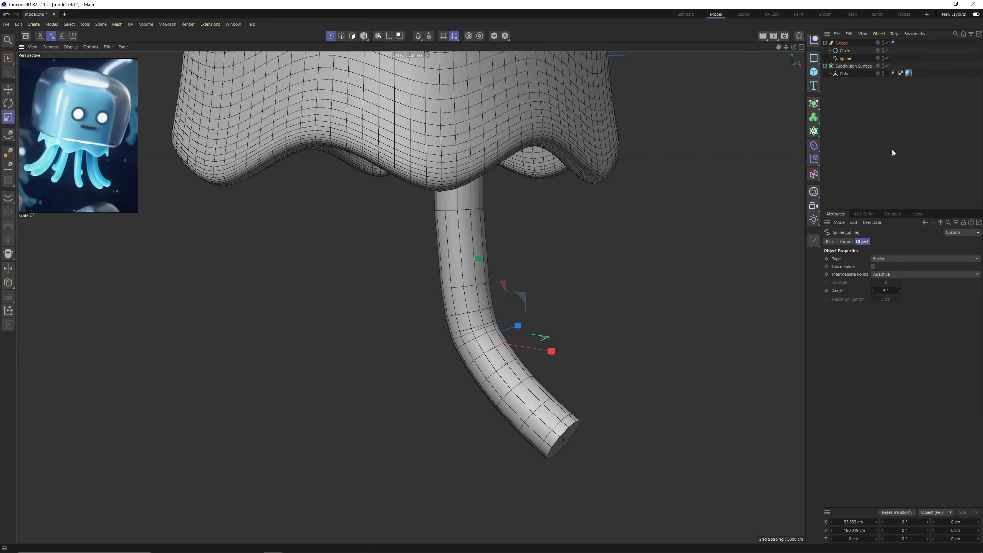
click(906, 276)
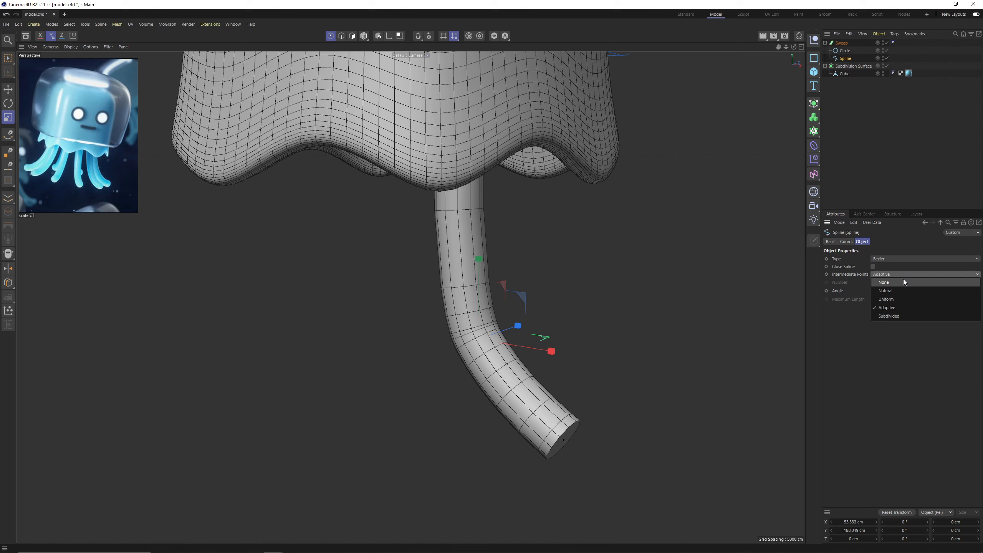
click(891, 298)
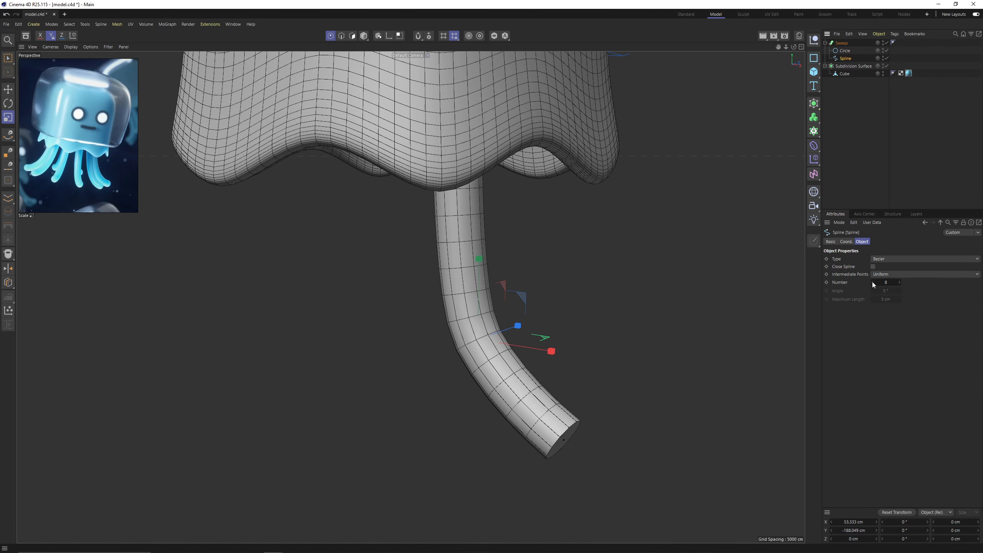
Set the path spline's intermediate point number to 4.
click(872, 282)
click(900, 283)
alt+drag(777, 301, 839, 313)
click(872, 282)
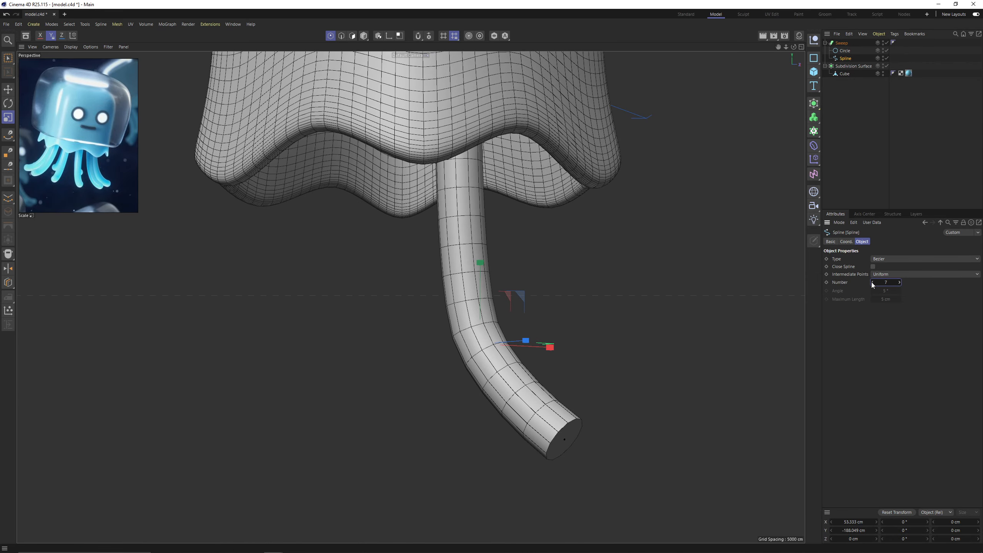
click(872, 282)
click(899, 283)
alt+drag(758, 287, 689, 279)
click(873, 283)
click(872, 283)
click(872, 283)
alt+drag(758, 290, 604, 294)
alt+drag(453, 375, 422, 362)
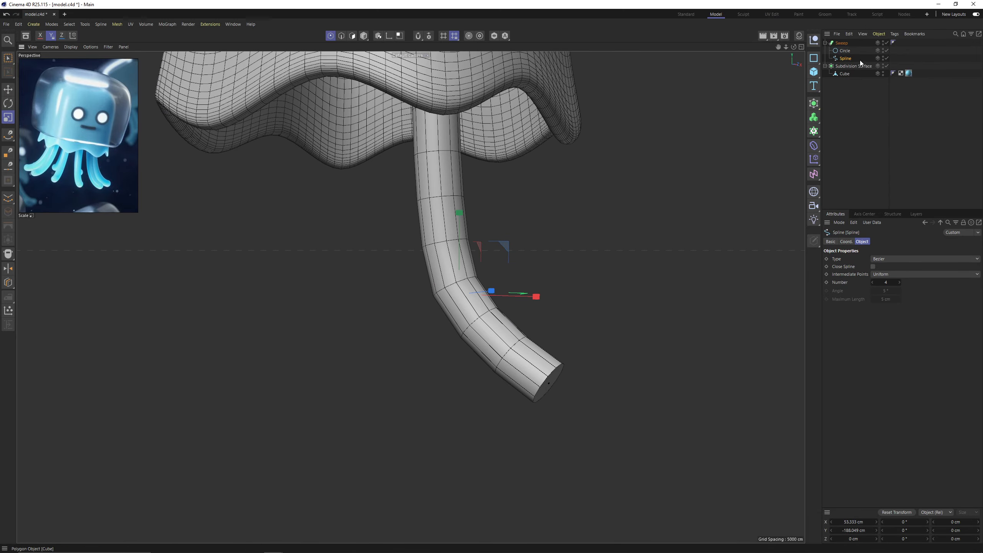
Round off the tentacle sweep's caps with a bevel size of about 14.65 cm.
click(843, 43)
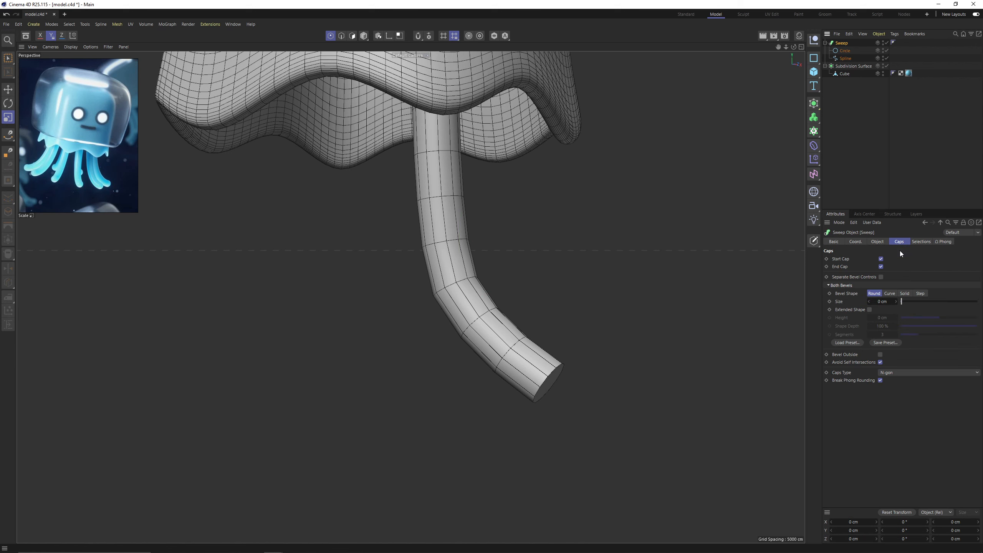
drag(902, 300, 908, 300)
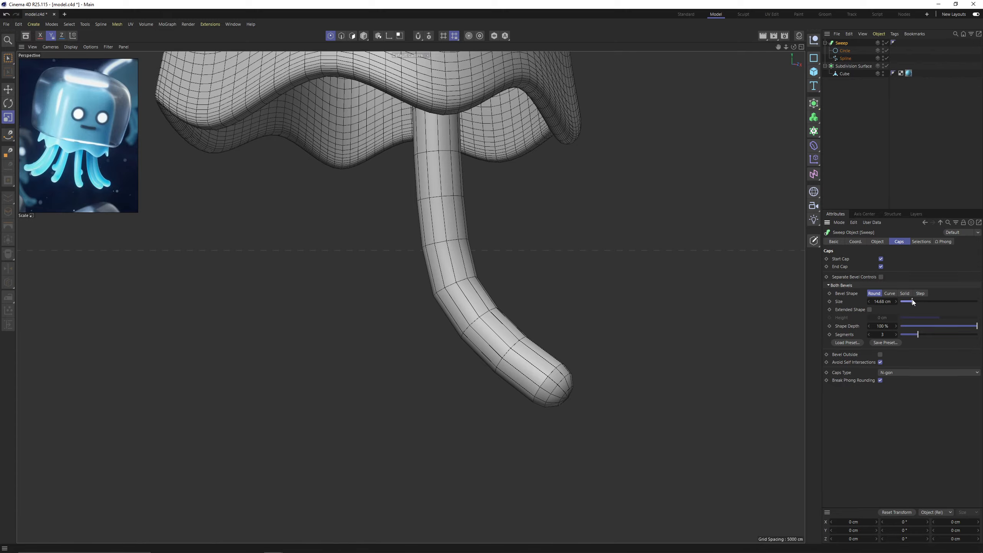
alt+drag(585, 340, 567, 317)
scroll(582, 389, up, 2)
alt+drag(579, 392, 557, 370)
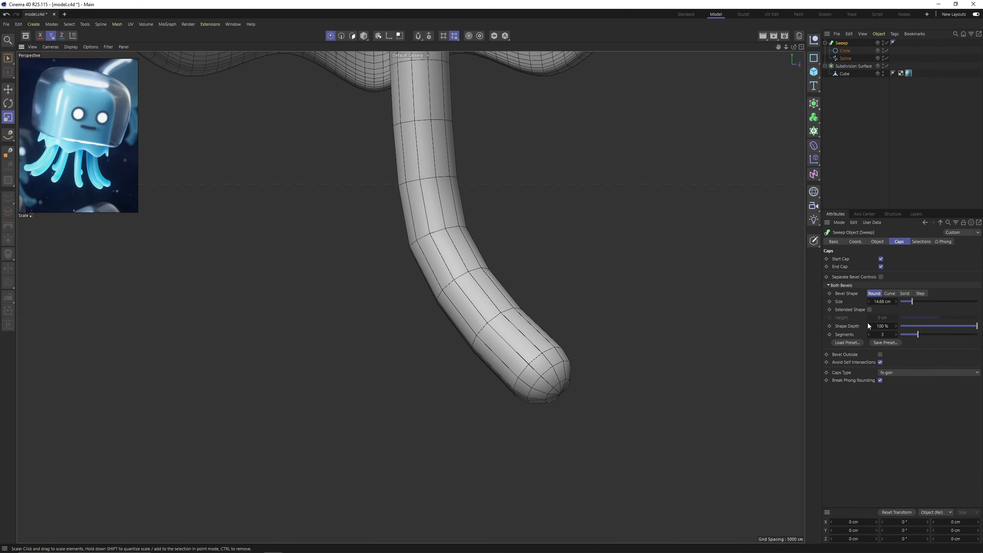
Set the sweep's cap bevel to 4 segments.
click(895, 334)
scroll(625, 336, up, 2)
alt+drag(608, 334, 564, 255)
scroll(625, 337, down, 5)
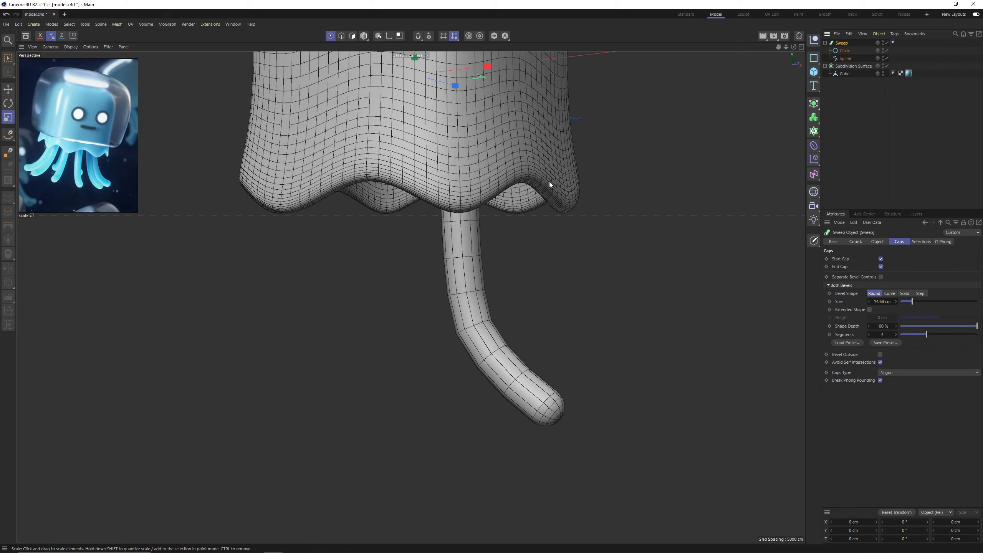
Put the tentacle sweep into a Cloner and set the cloner mode to Radial.
key(e)
alt+drag(548, 182, 483, 235)
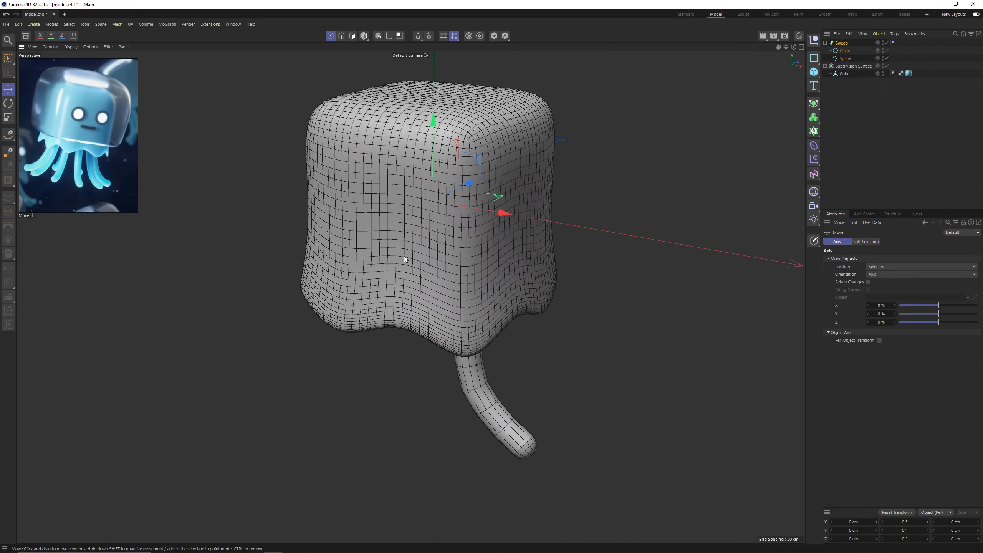
alt+drag(405, 258, 537, 174)
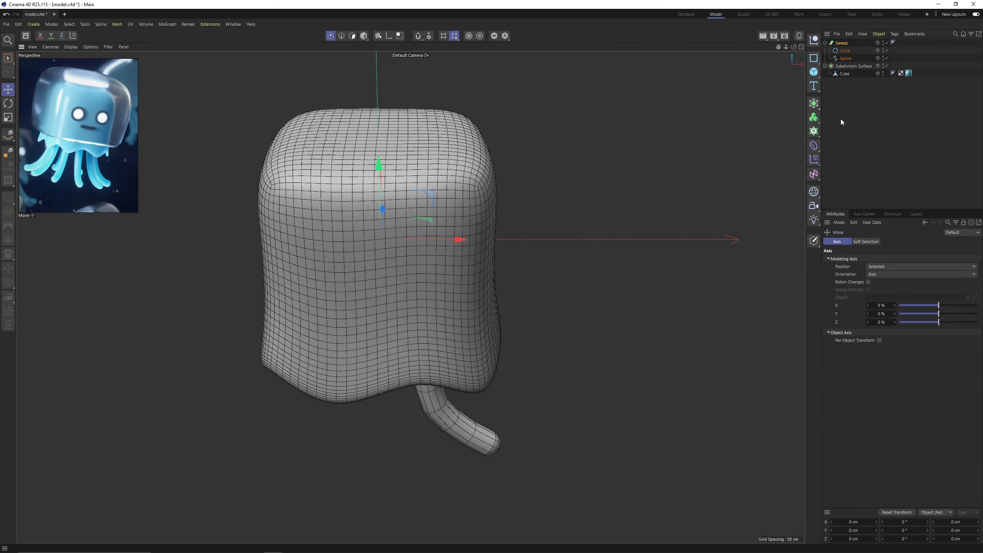
alt+click(816, 133)
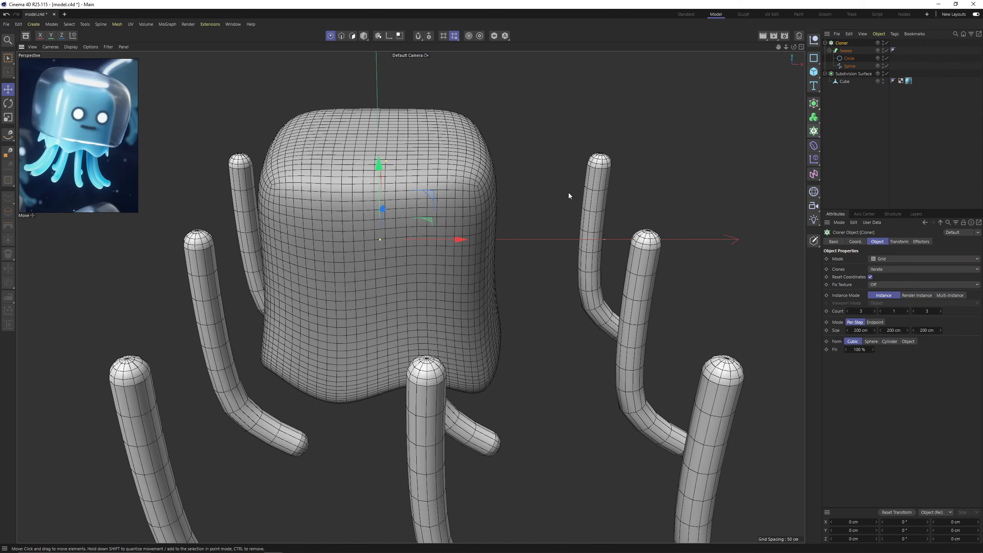
scroll(568, 192, down, 2)
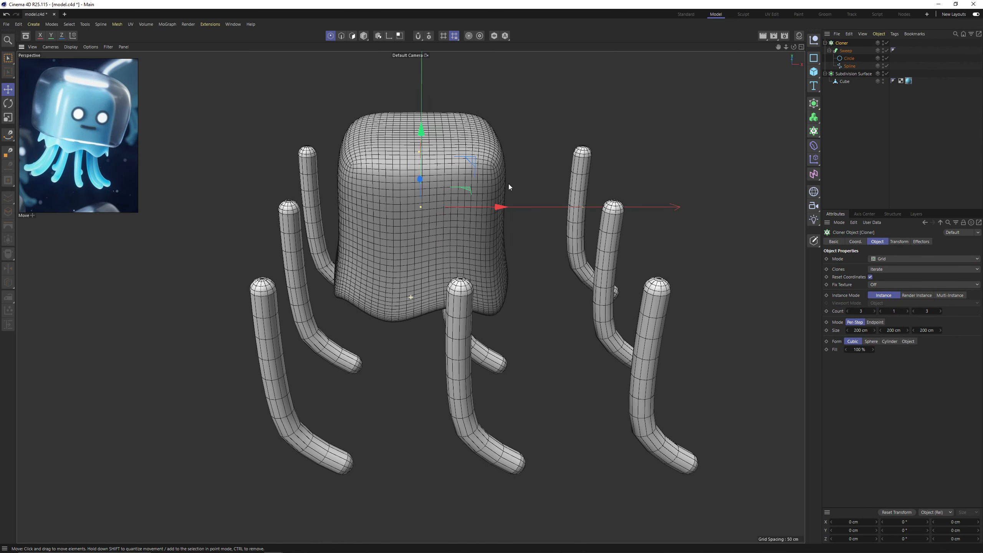
click(894, 258)
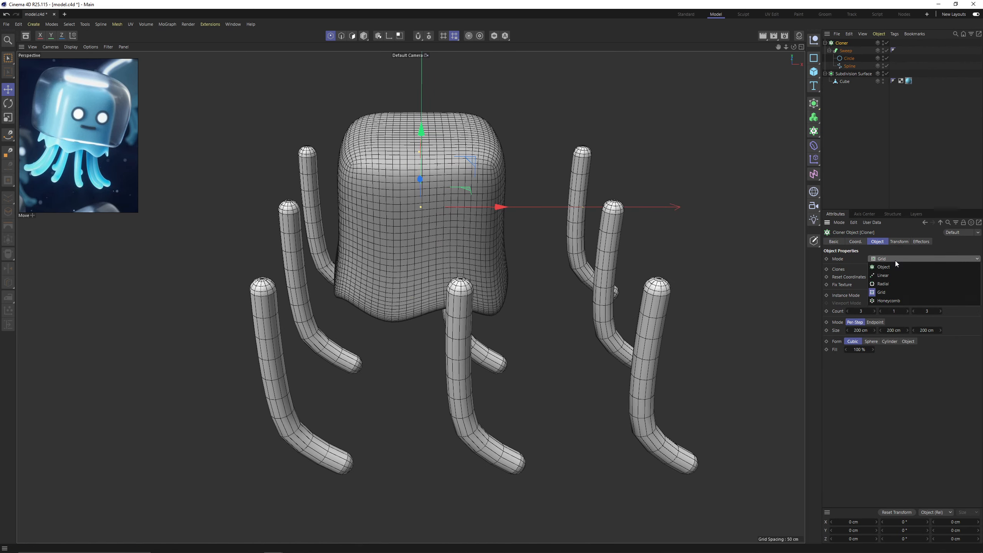
click(899, 283)
scroll(581, 243, down, 2)
alt+drag(502, 189, 496, 137)
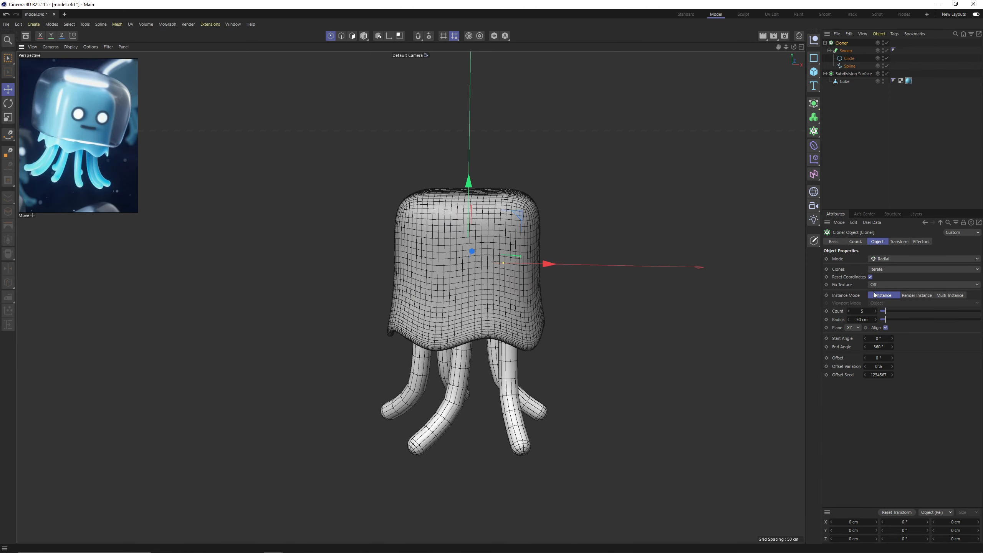
Set the radial cloner's radius to 0 cm and its count to 10.
drag(885, 323, 890, 312)
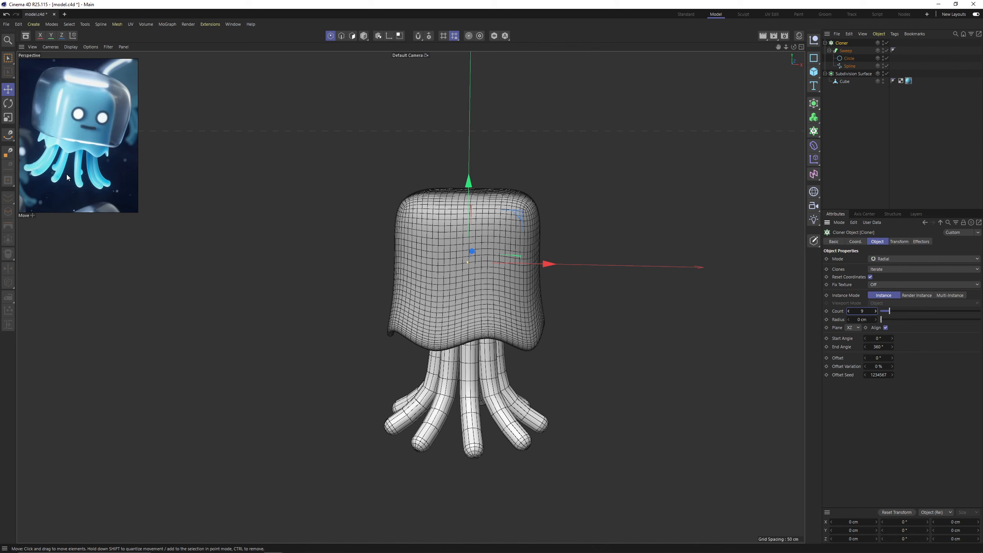
click(876, 311)
alt+drag(393, 319, 409, 292)
alt+middle_drag(413, 341, 411, 296)
alt+drag(505, 236, 510, 258)
alt+middle_drag(510, 258, 504, 270)
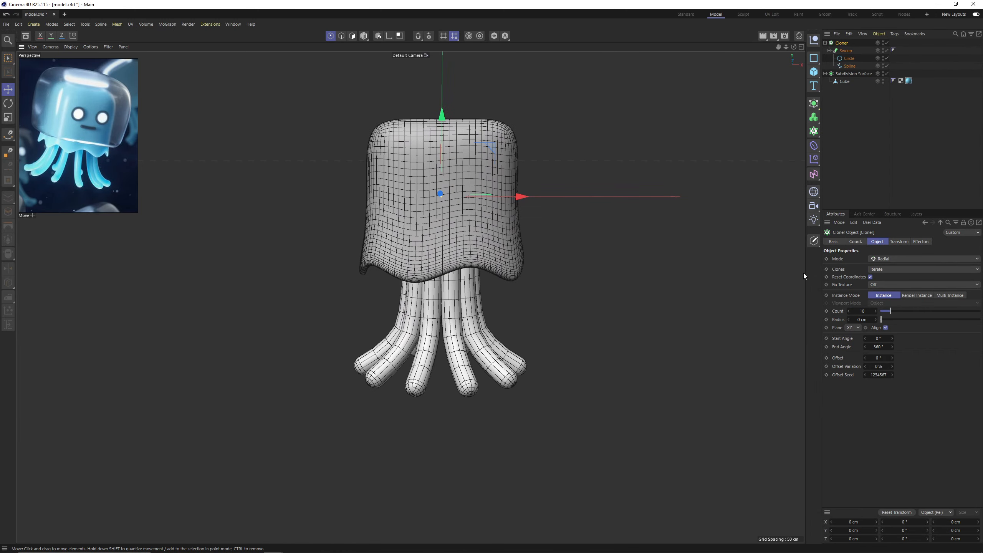
Move all points of the tentacle spline outward along X to about 99.8 cm.
click(849, 65)
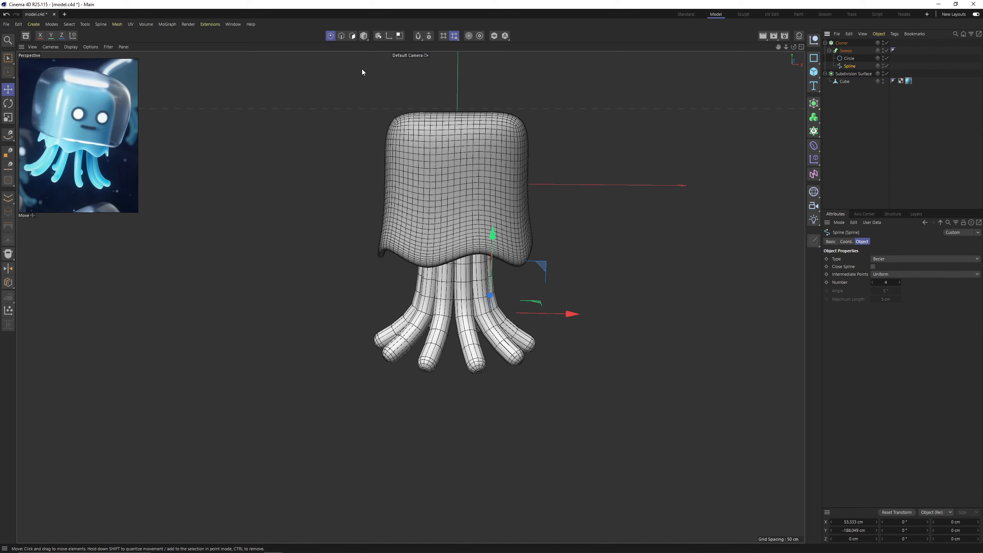
key(ctrl+a)
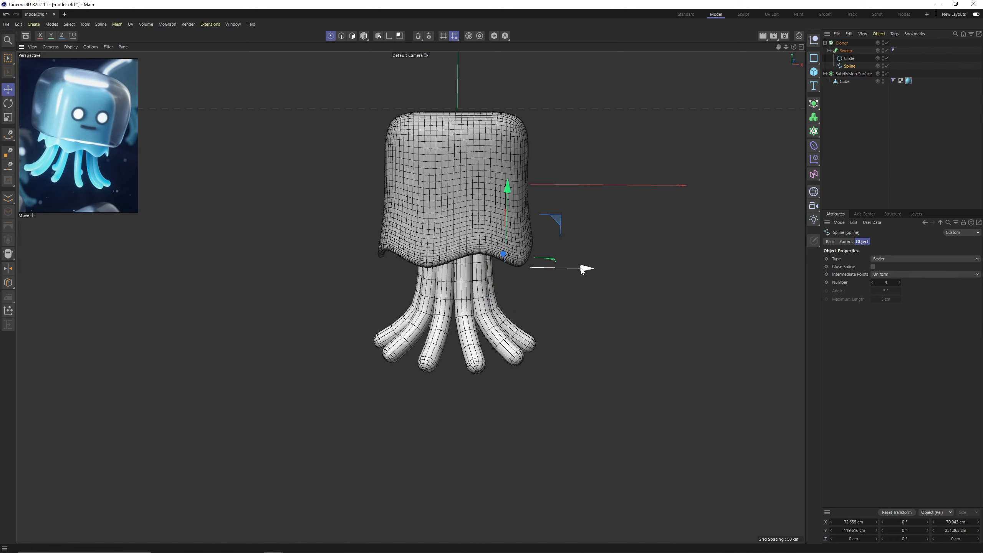
mouse_move(582, 268)
mouse_down()
mouse_move(598, 273)
mouse_move(567, 243)
mouse_move(557, 248)
mouse_move(587, 266)
mouse_up()
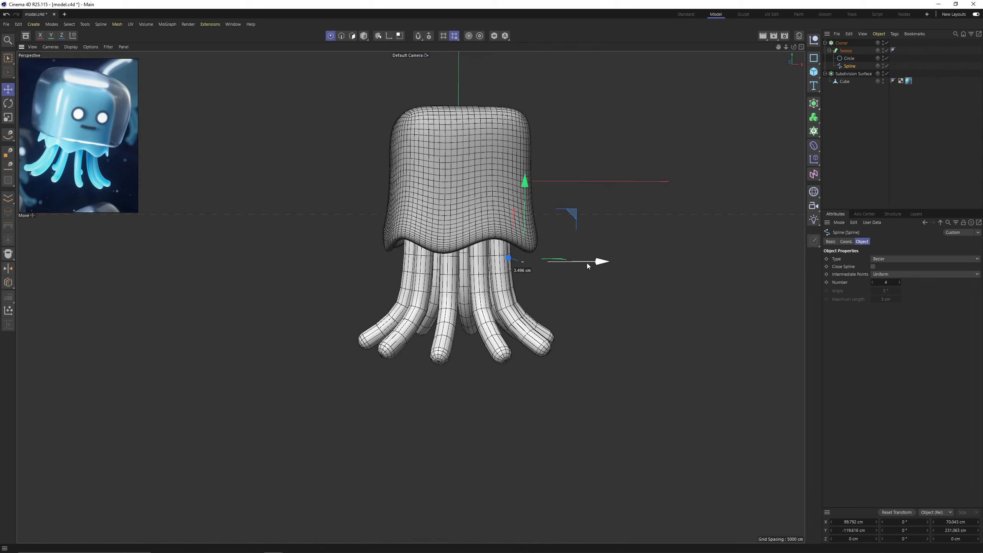
Scale down the tentacle's circle profile to make the tentacles thinner.
click(847, 58)
key(t)
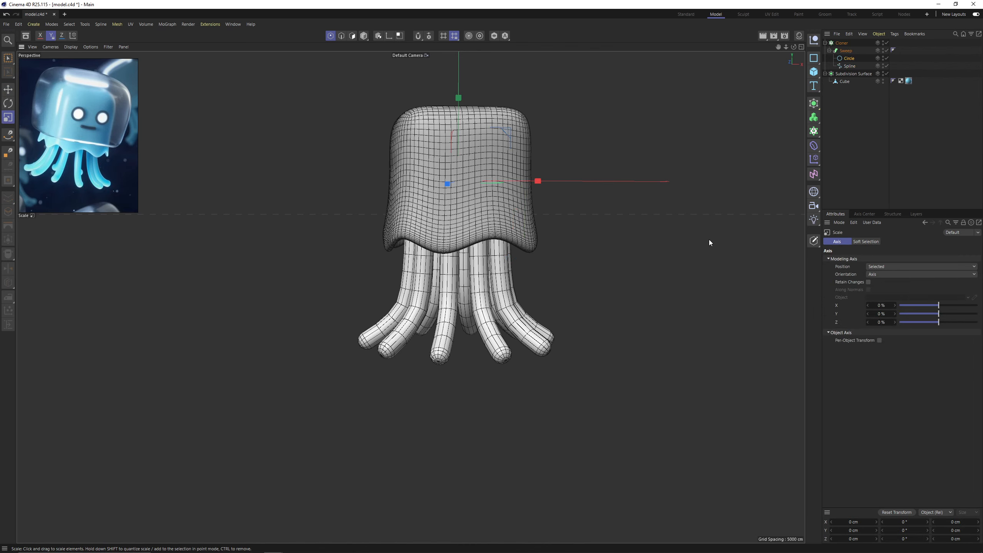
drag(709, 239, 592, 269)
Set the Scale tool's modeling axis Y to 100% for the tentacle spline's points.
click(847, 69)
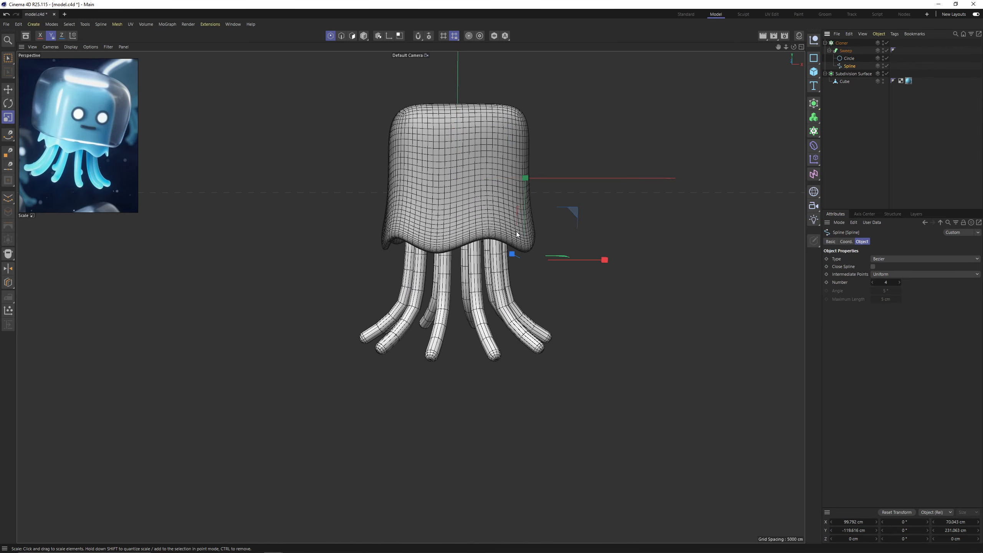
alt+middle_drag(516, 231, 509, 223)
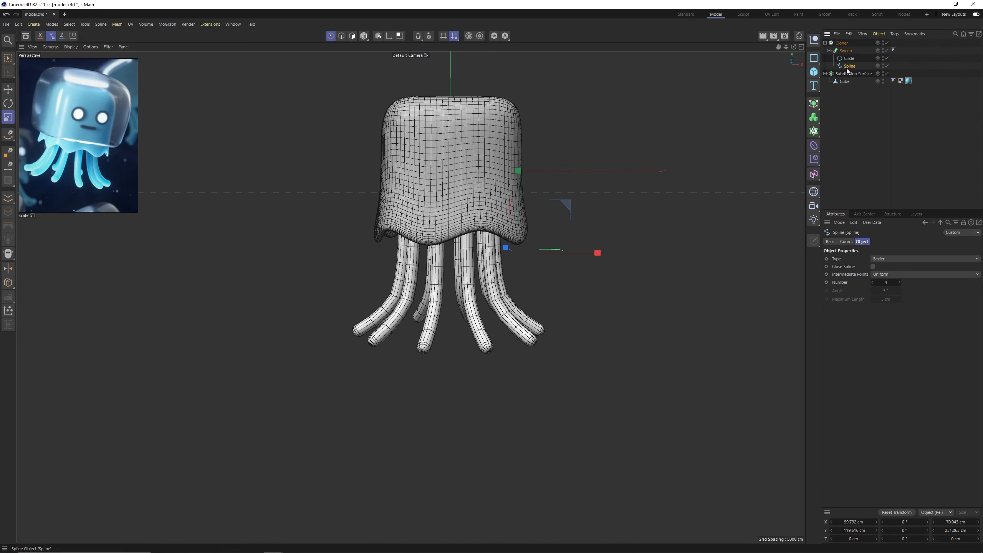
alt+drag(567, 144, 550, 185)
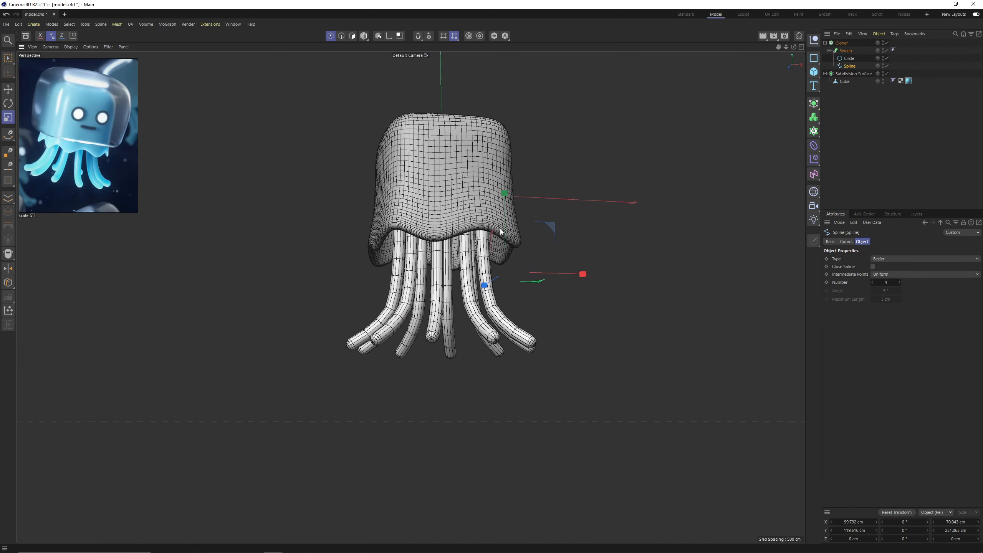
click(684, 282)
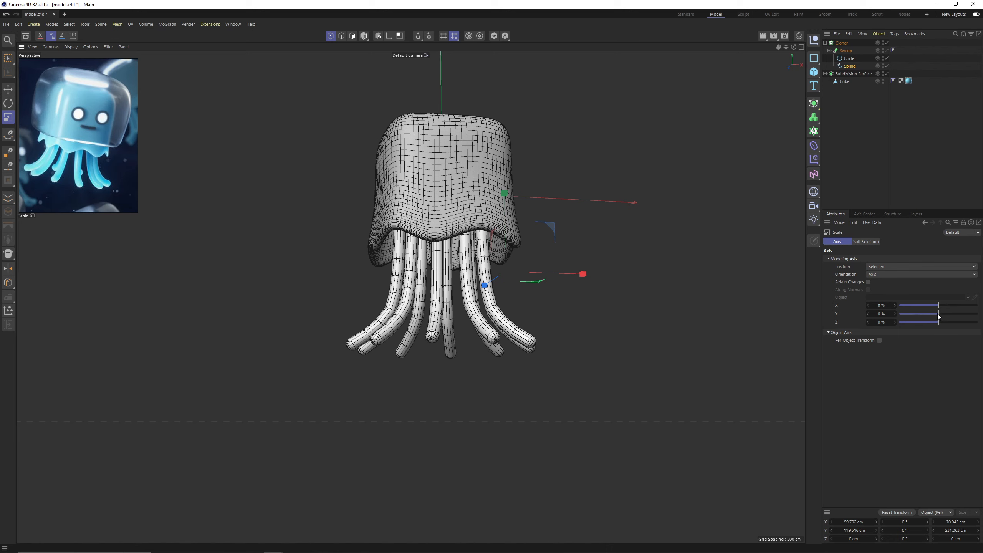
drag(940, 316, 977, 314)
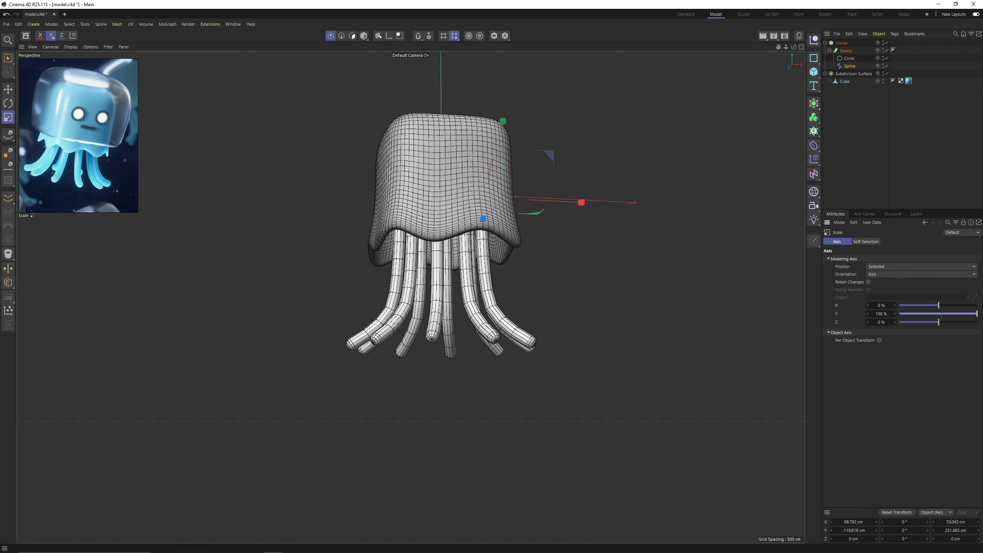
scroll(505, 141, up, 2)
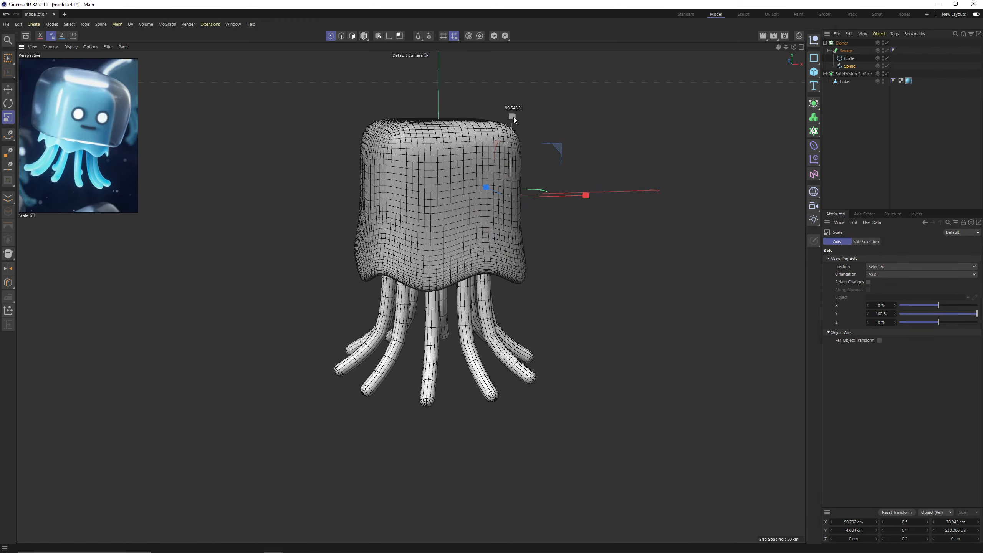
Scale the tentacle spline's points vertically to shorten the tentacles below the body.
drag(512, 117, 512, 127)
alt+drag(513, 182, 513, 186)
drag(505, 137, 506, 138)
alt+drag(502, 284, 505, 261)
Select the bend point of the tentacle spline and scale it vertically to reshape the curve.
key(space)
scroll(508, 307, up, 3)
key(space)
drag(611, 257, 737, 245)
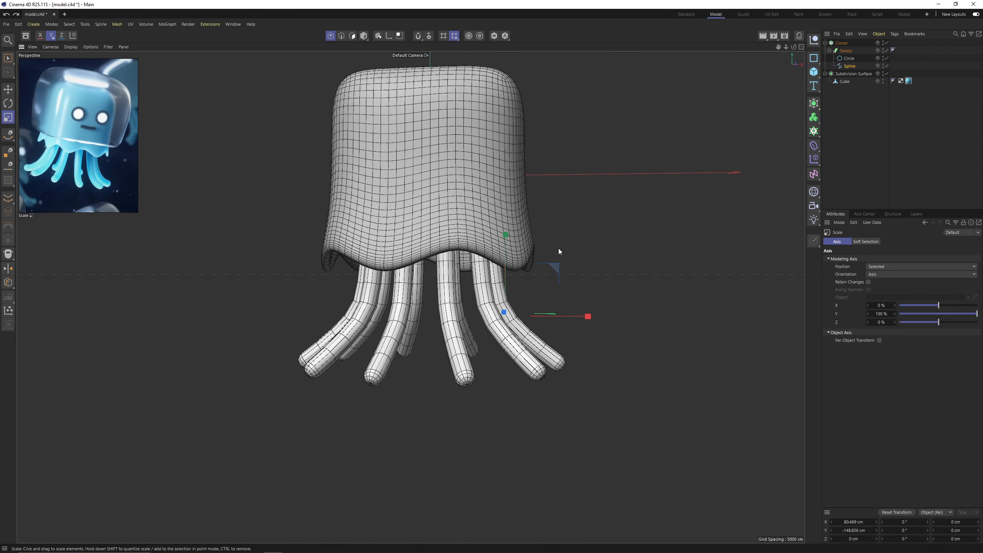
key(space)
drag(507, 239, 482, 290)
scroll(503, 247, down, 2)
scroll(478, 252, down, 2)
Scale down the tentacle's circle profile slightly more and clear the object selection.
click(843, 59)
key(t)
click(950, 180)
Add a Disc primitive to the jellyfish scene.
mouse_move(470, 227)
alt+mouse_down()
mouse_move(478, 238)
mouse_move(504, 216)
mouse_move(464, 220)
alt+mouse_up()
scroll(457, 235, up, 2)
alt+middle_drag(458, 235, 448, 274)
alt+drag(448, 274, 388, 252)
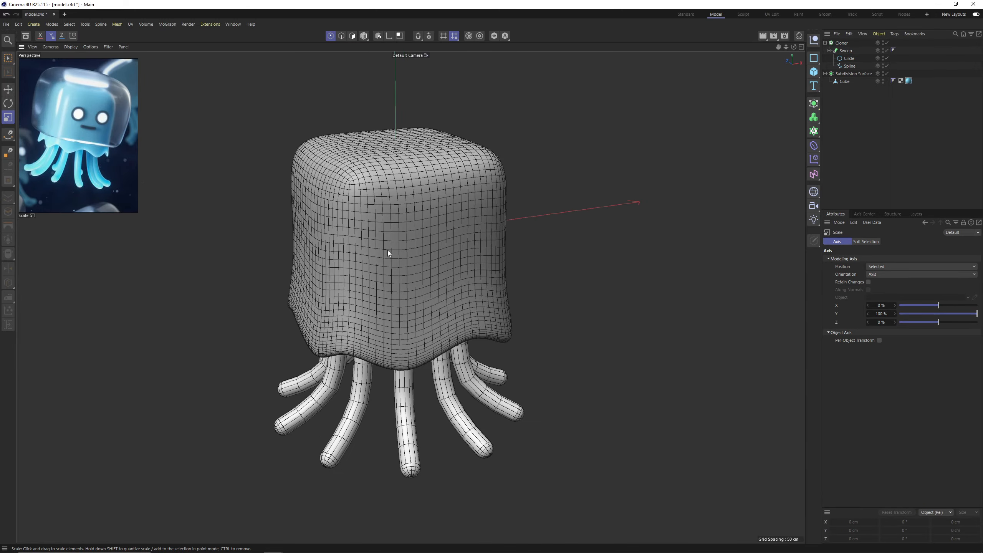
alt+middle_drag(441, 257, 447, 275)
alt+drag(447, 276, 447, 287)
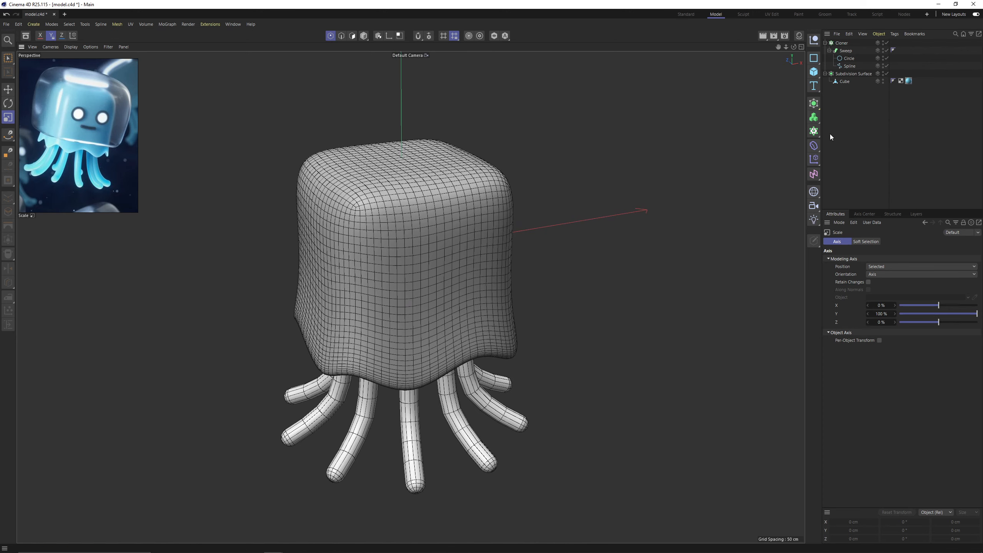
click(814, 72)
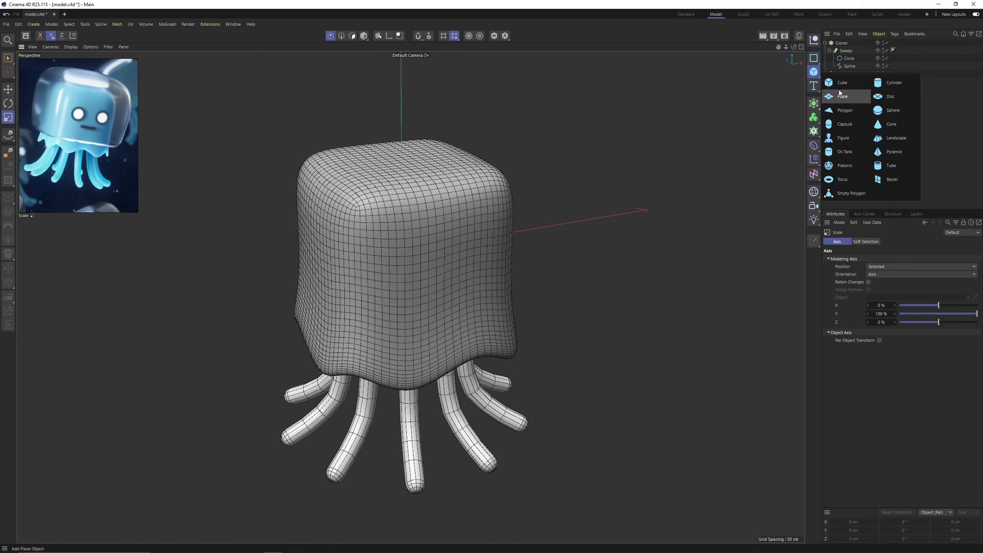
click(890, 96)
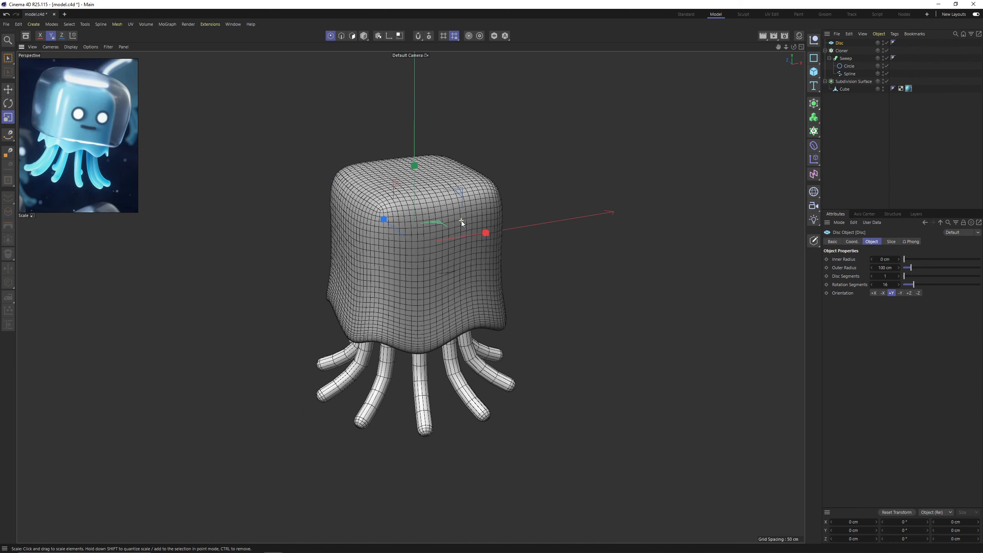
Set the disc's orientation to +Z and move it out in front of the jellyfish body.
click(908, 293)
key(e)
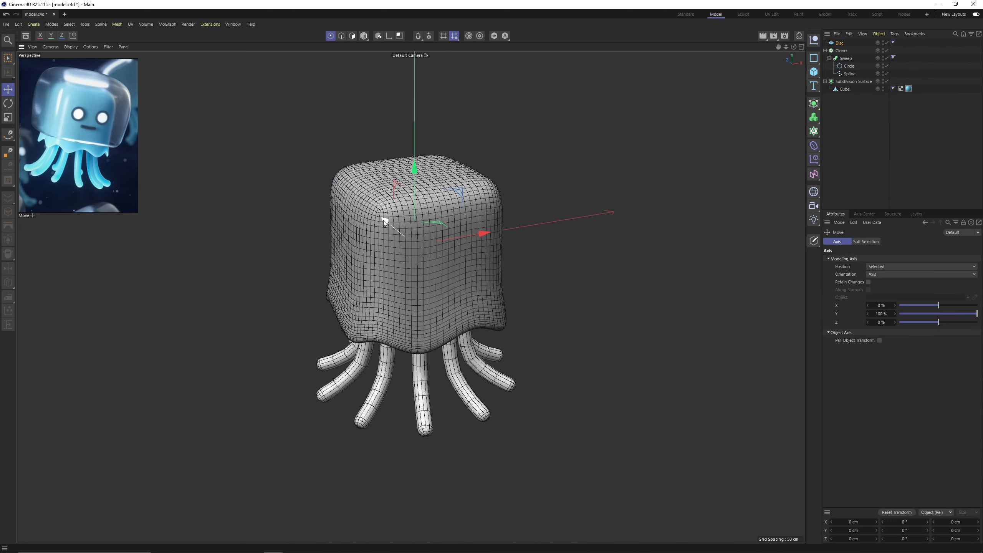
drag(401, 239, 411, 251)
Scale the disc down to an outer radius of about 28 cm and position it against the front of the body.
key(t)
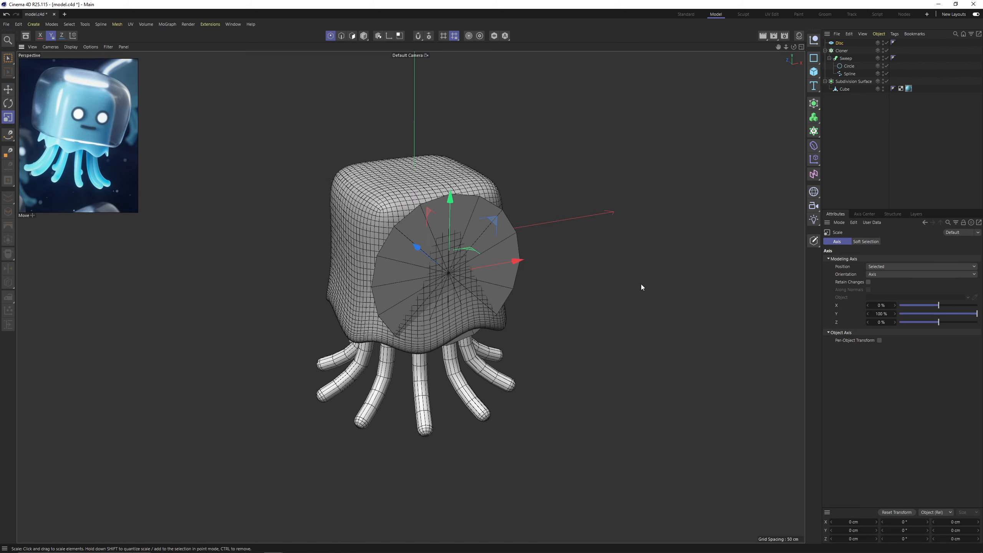
drag(579, 286, 388, 304)
key(e)
alt+drag(457, 202, 436, 197)
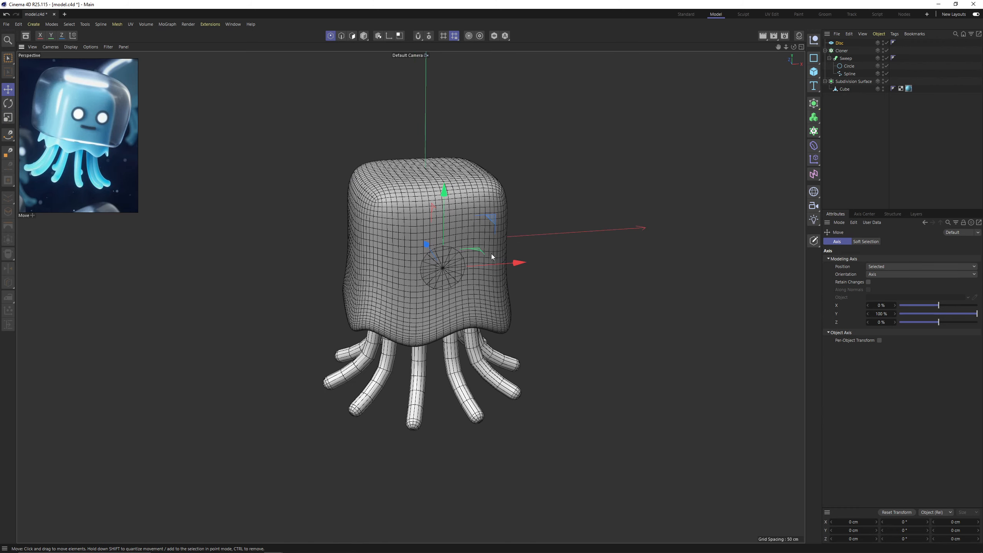
drag(512, 263, 521, 242)
key(ctrl+z)
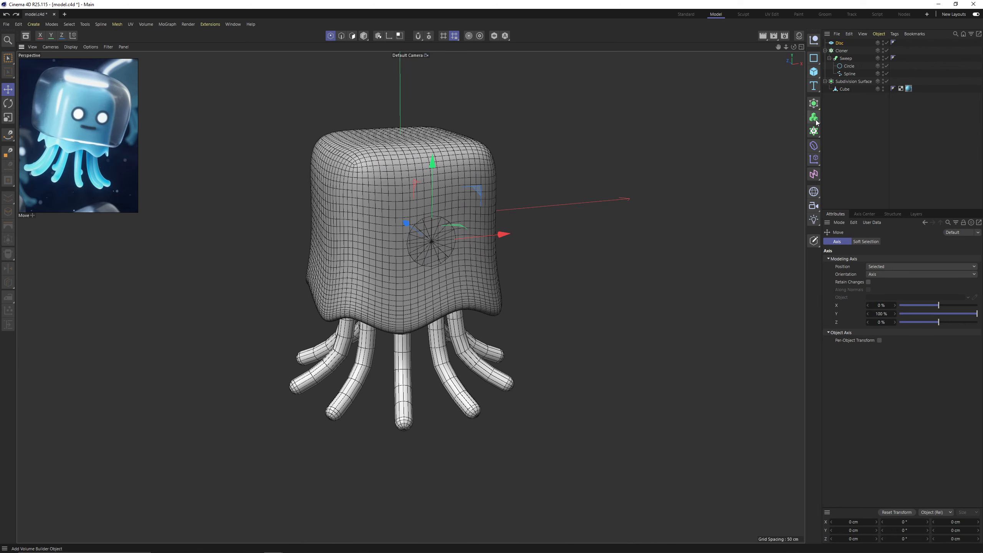
Nest the disc in a Symmetry object and move it sideways along X to create a mirrored pair of eyes.
click(815, 108)
click(848, 189)
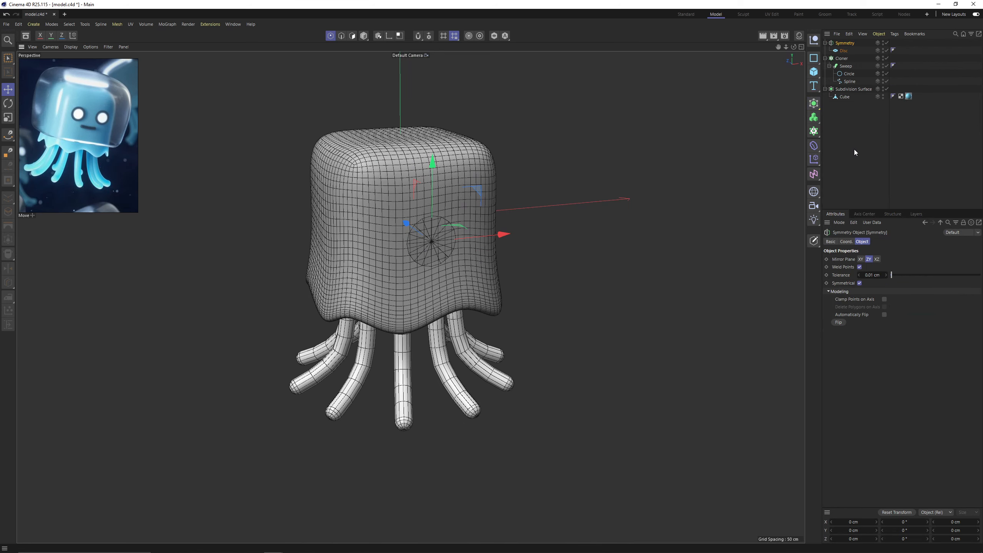
click(843, 50)
drag(503, 234, 392, 157)
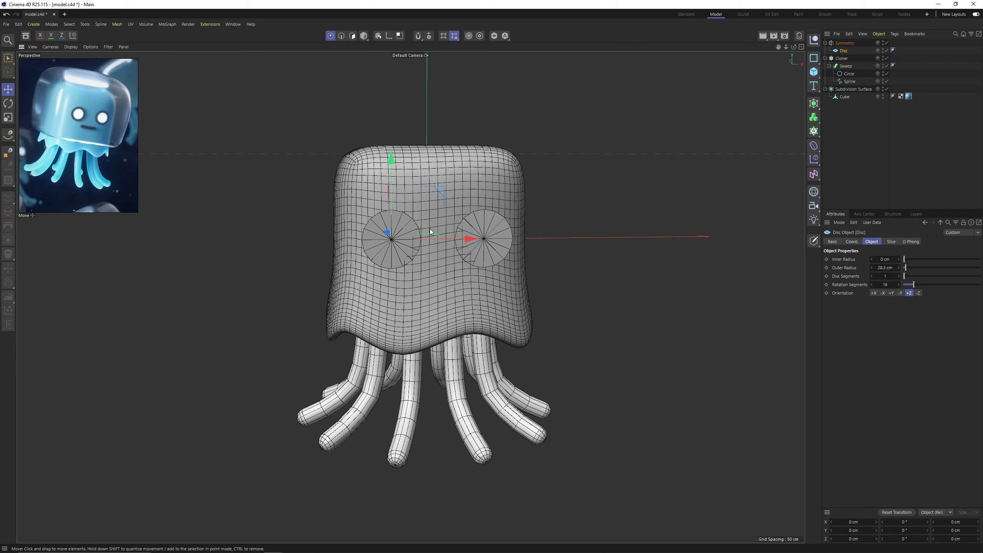
Resize the mirrored eye disc to about 51 cm across and adjust the eyes' height and spacing on the face.
drag(470, 237, 521, 270)
key(t)
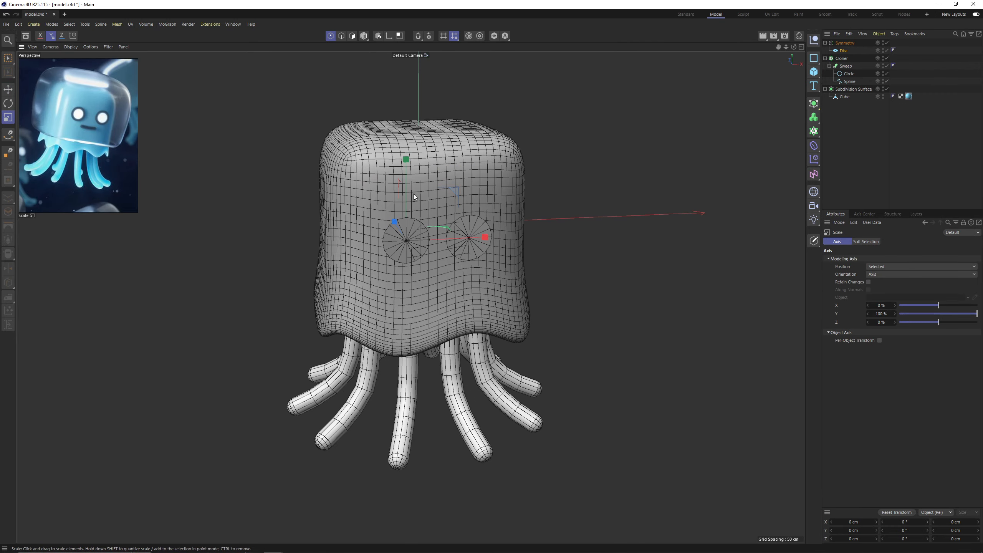
key(e)
alt+drag(411, 152, 490, 213)
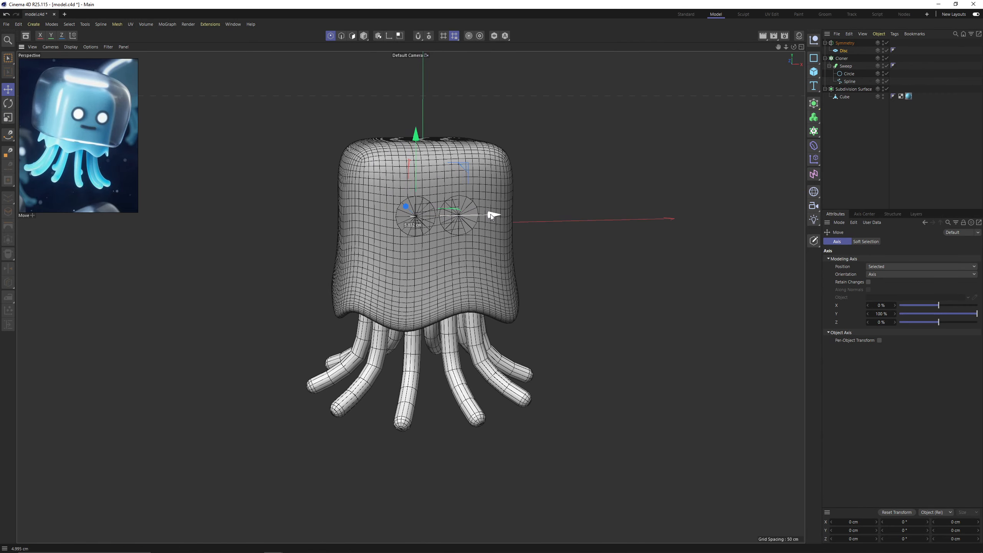
key(t)
drag(487, 247, 570, 263)
key(e)
drag(476, 217, 476, 219)
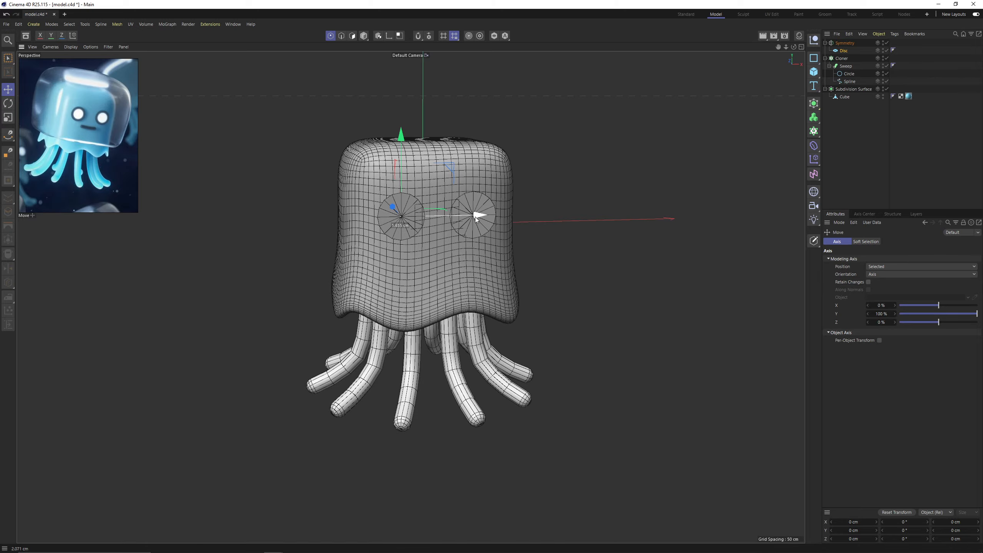
Push the eye disc back along Z until it sits just inside the front surface of the body.
alt+drag(366, 200, 403, 211)
scroll(402, 210, up, 5)
mouse_move(354, 187)
alt+mouse_down()
mouse_move(380, 207)
mouse_move(360, 207)
alt+mouse_up()
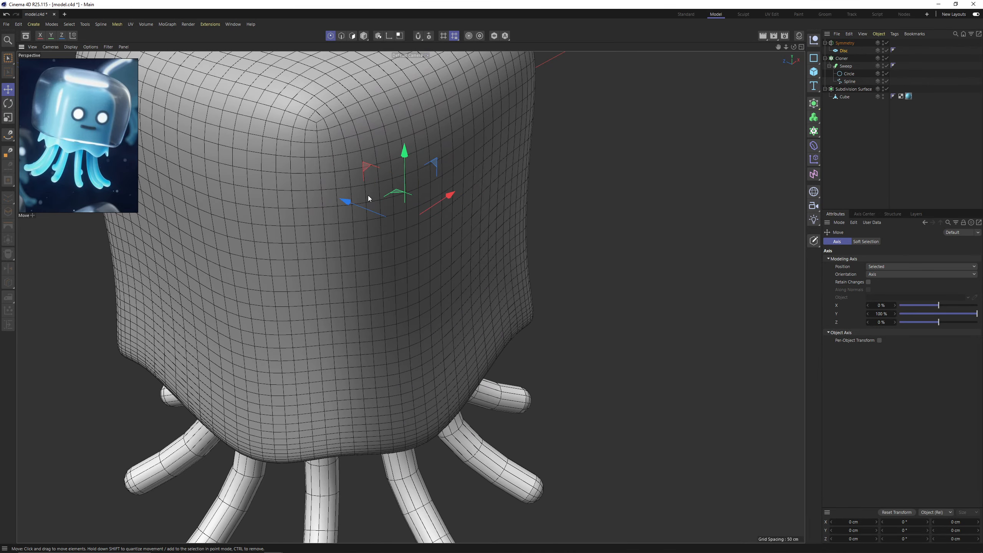
Make the eye disc editable and extrude all its polygons with caps, using an offset of about -11.4 cm.
key(Return)
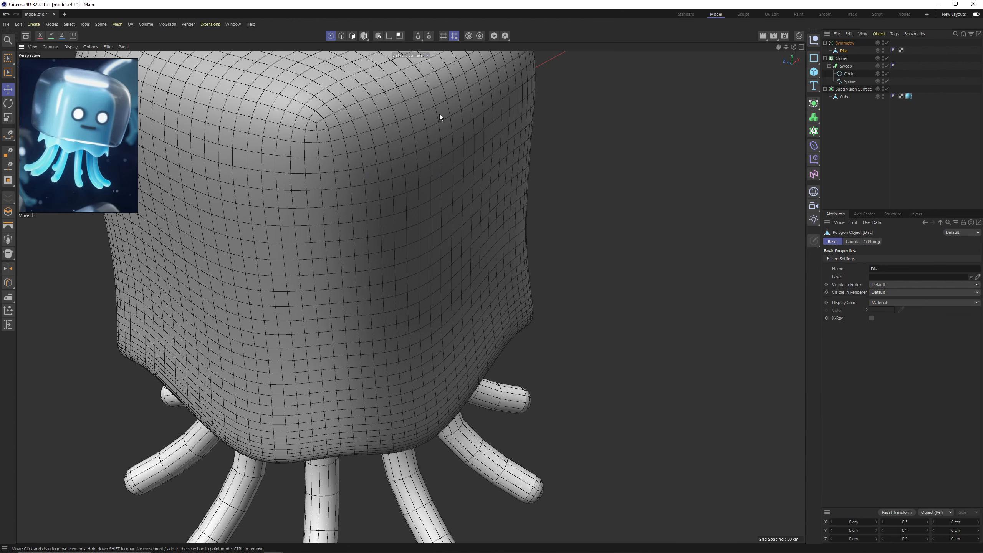
click(352, 36)
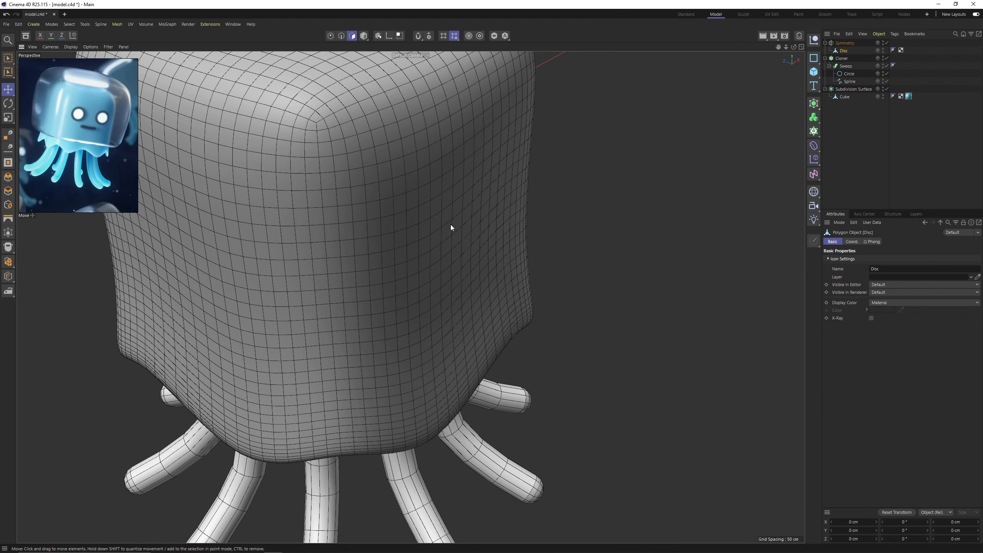
key(ctrl+a)
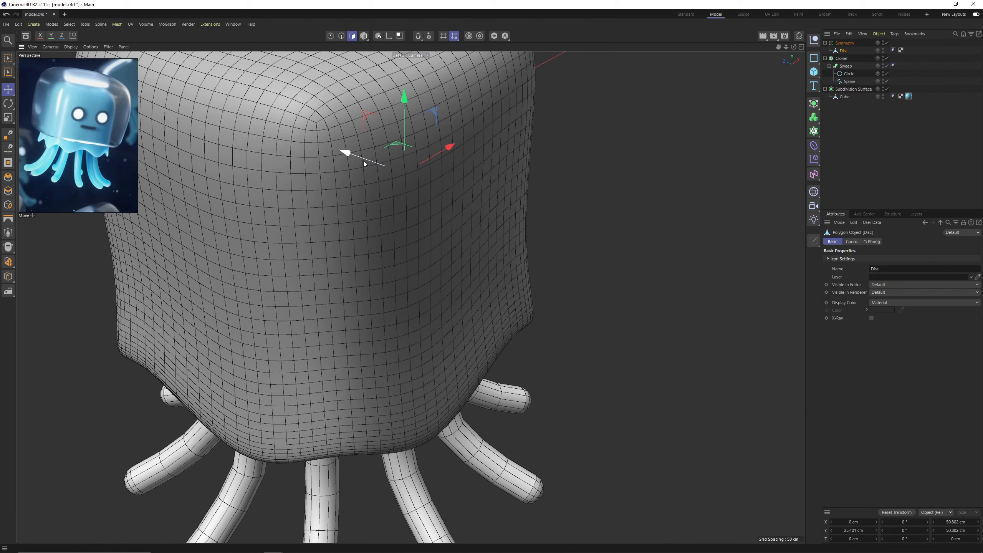
right_click(504, 245)
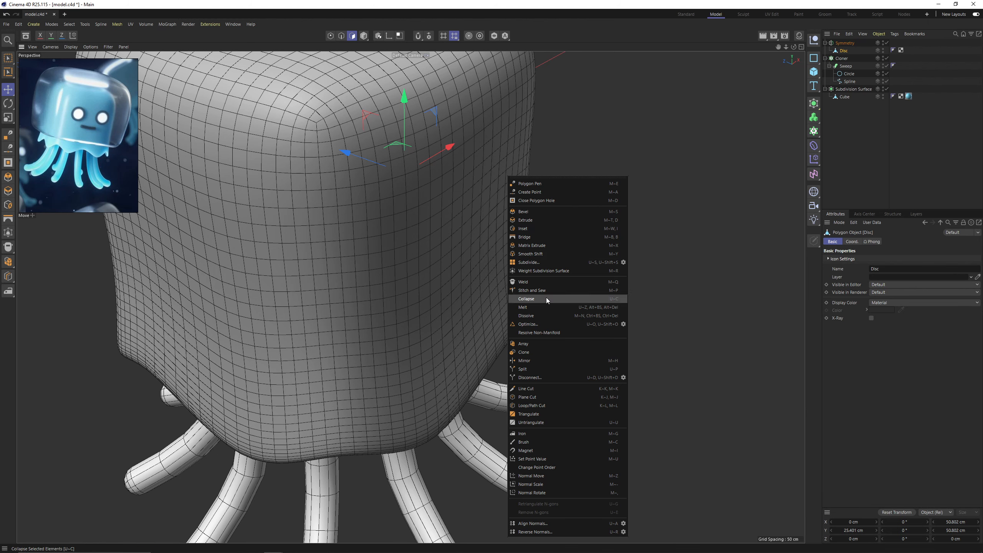
click(542, 221)
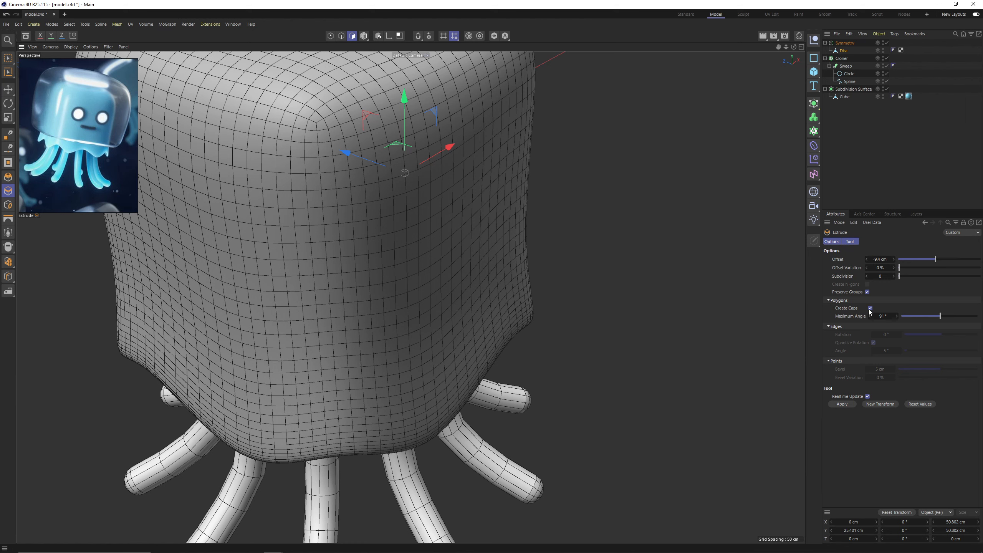
drag(356, 183, 312, 183)
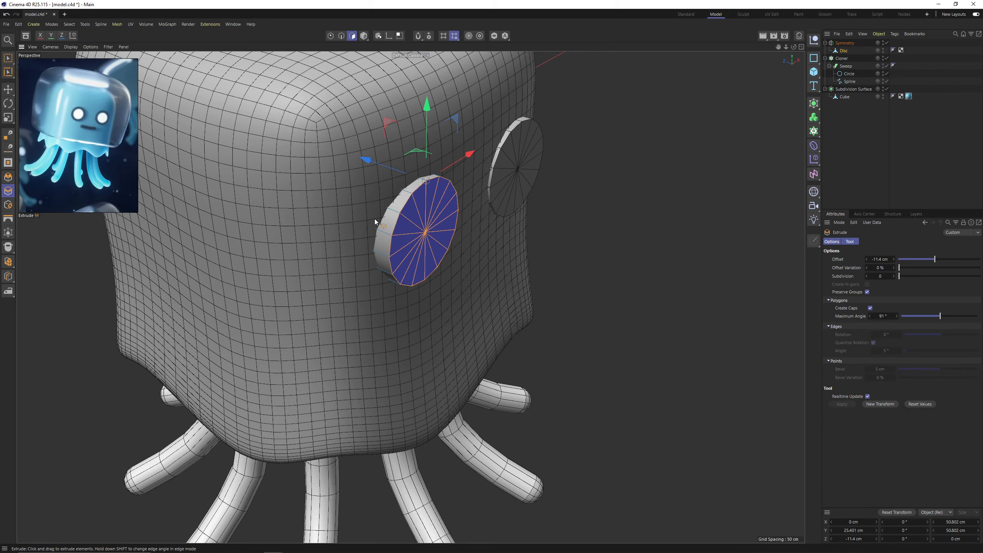
Split the selected front polygons of the extruded eye disc into a separate object.
alt+drag(375, 218, 444, 222)
right_click(491, 220)
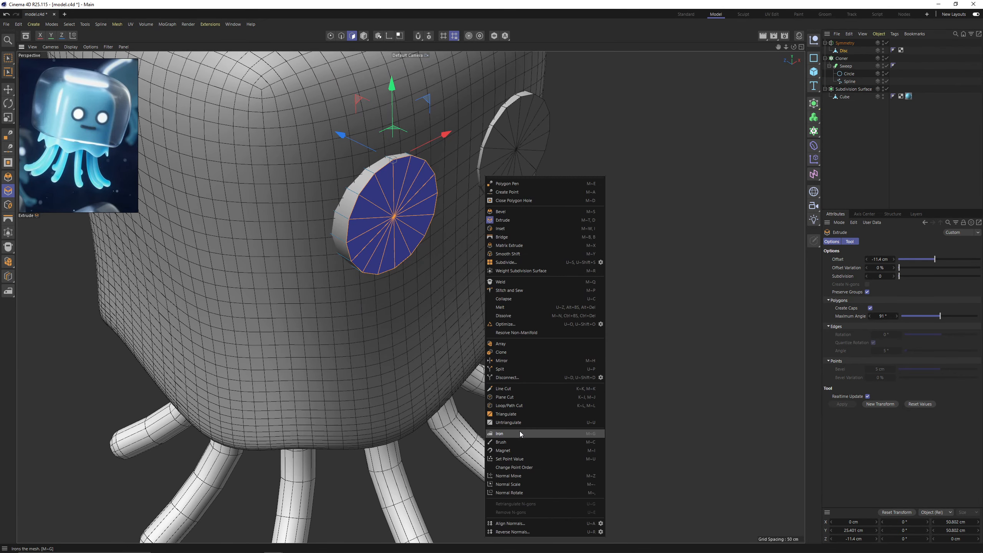
click(518, 371)
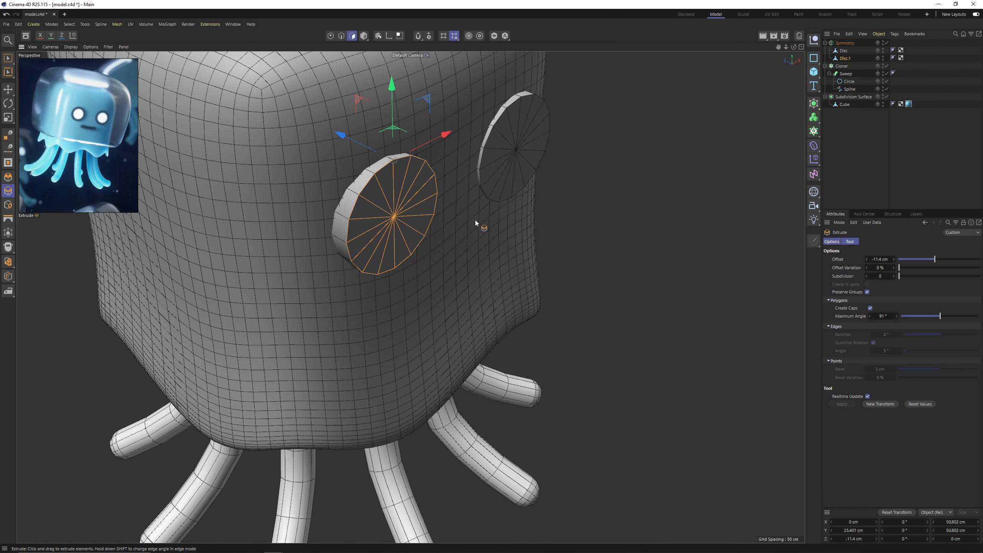
With the modeling axis Y at 0%, scale the split disc's polygons to about 41 cm across and extrude them about -5.2 cm.
key(t)
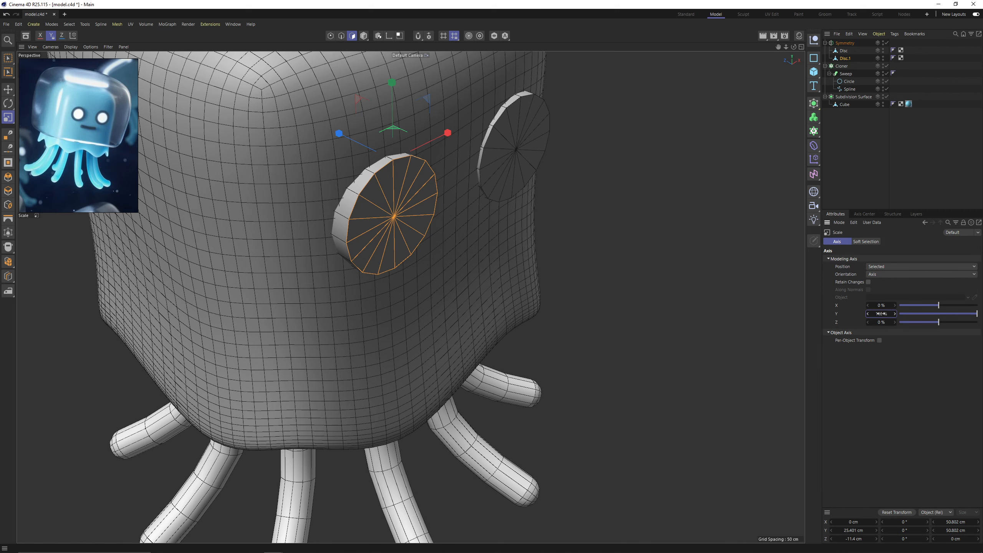
right_click(895, 314)
scroll(467, 232, up, 1)
drag(607, 281, 562, 287)
key(ctrl+z)
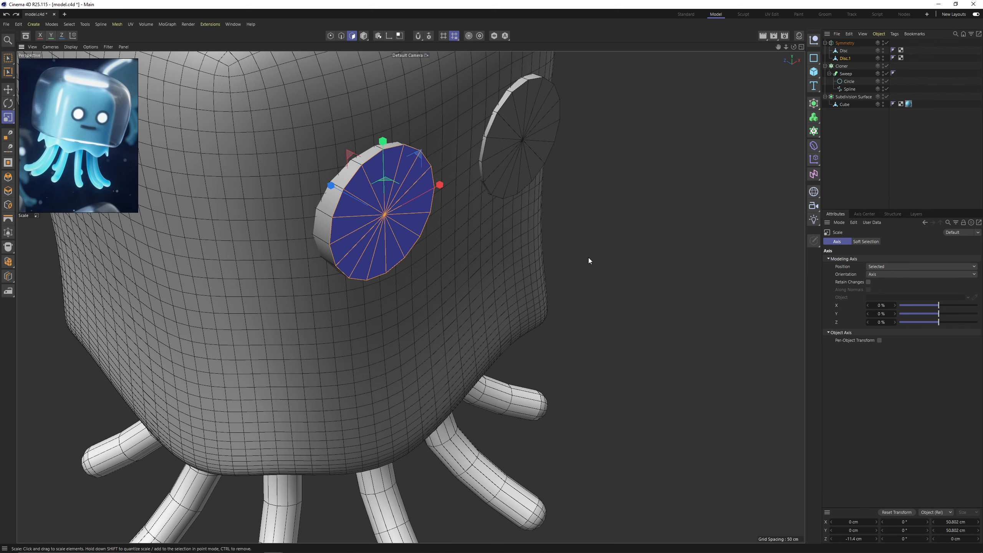
drag(584, 258, 503, 252)
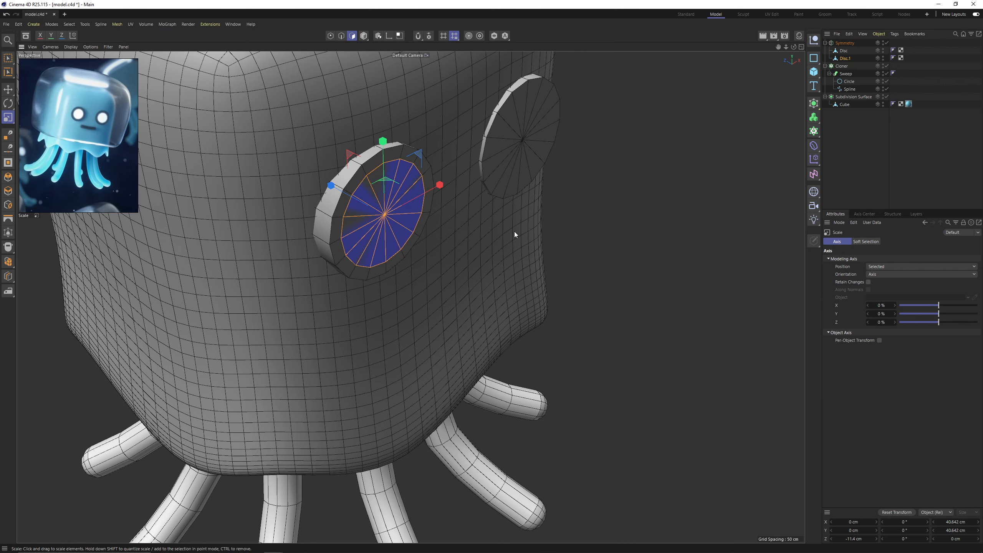
key(d)
drag(436, 245, 426, 245)
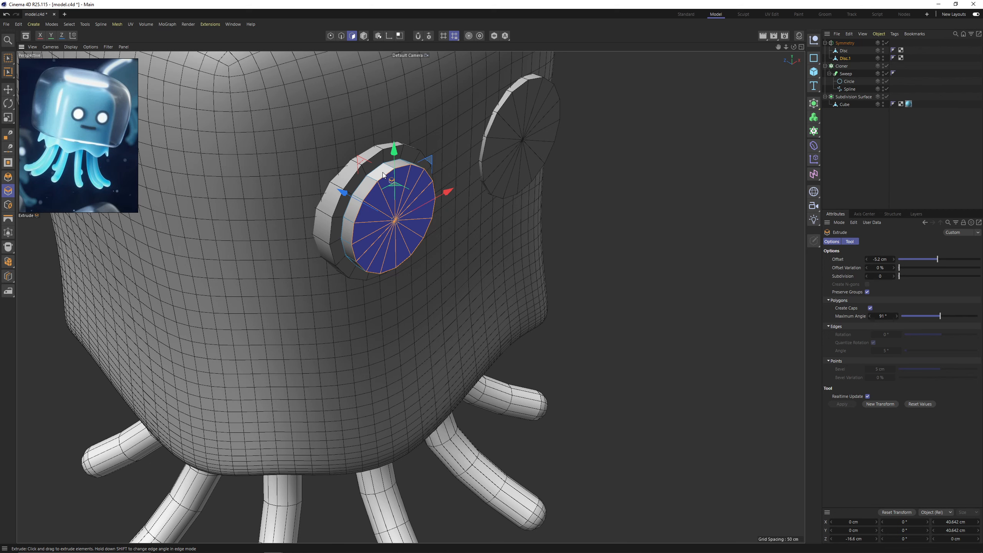
Group both eye disc objects in a null inside the Symmetry object and expand the group.
ctrl+click(843, 54)
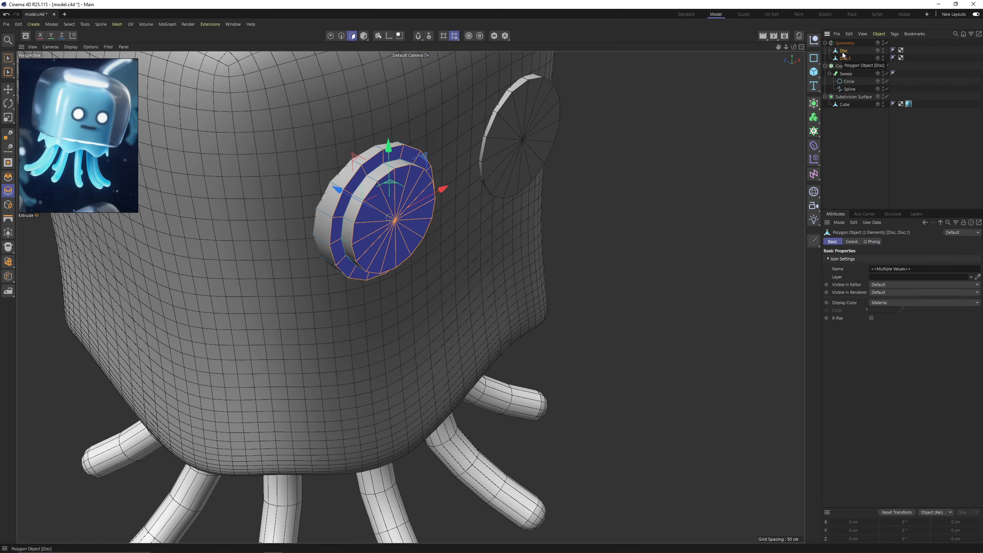
key(alt+g)
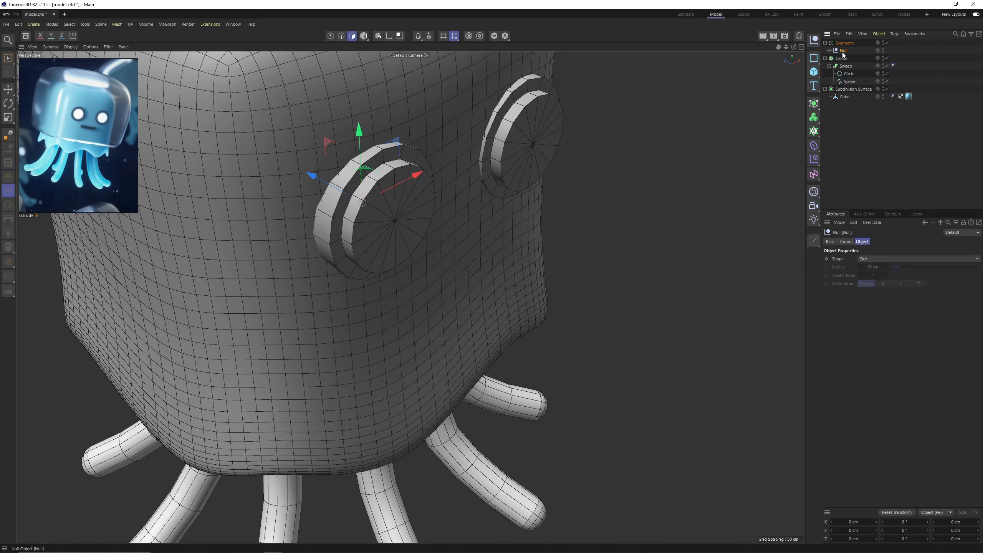
click(830, 51)
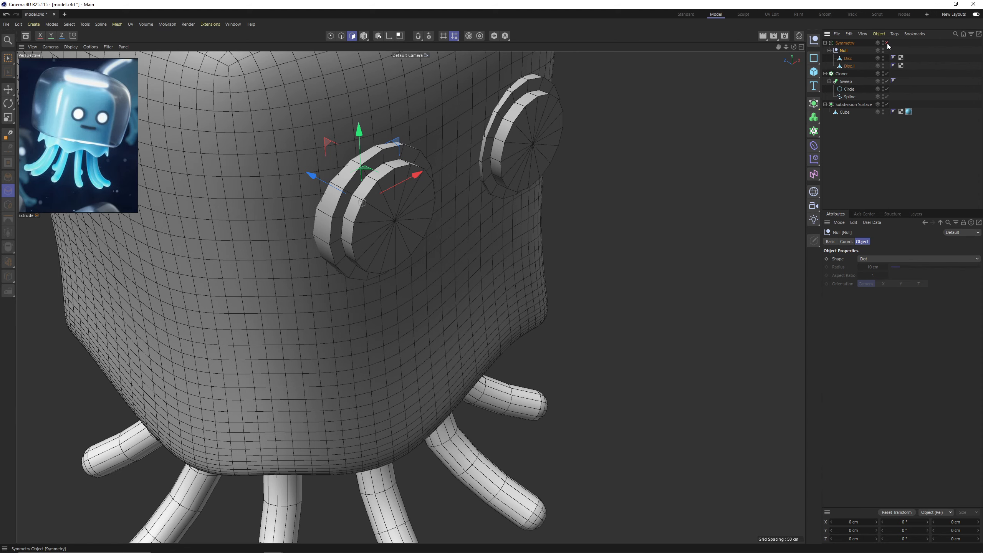
Nest the eyes' Symmetry object in a new Subdivision Surface to smooth both eyes.
click(887, 44)
alt+drag(488, 187, 451, 172)
click(851, 43)
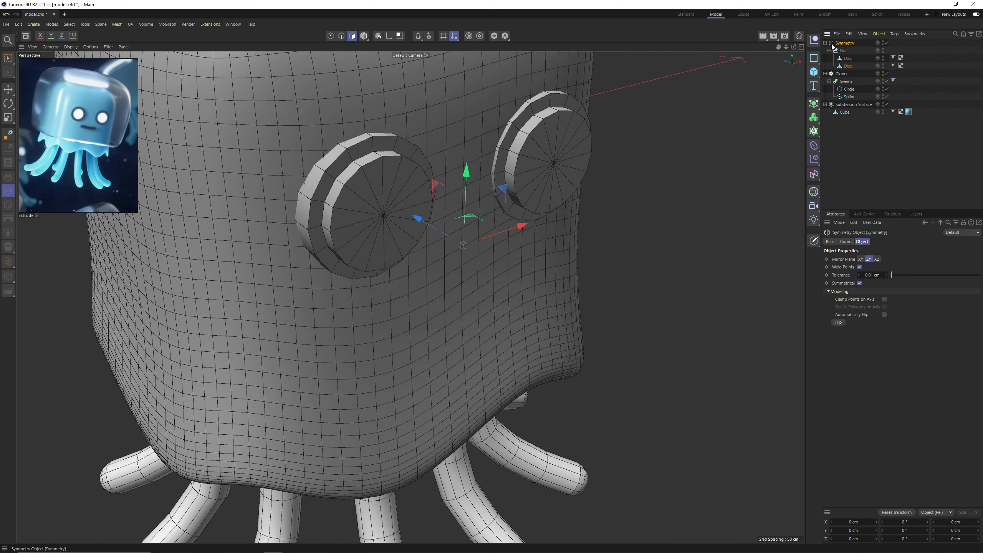
alt+click(817, 108)
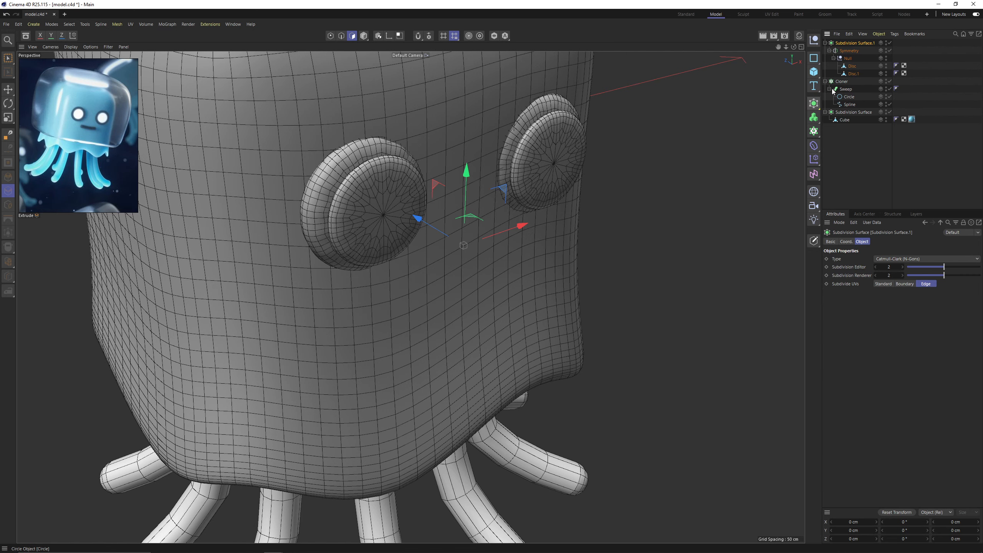
Cut supporting edge loops near the rims of the smaller front disc, Disc.1, including one at an offset of about 9.9%.
click(853, 73)
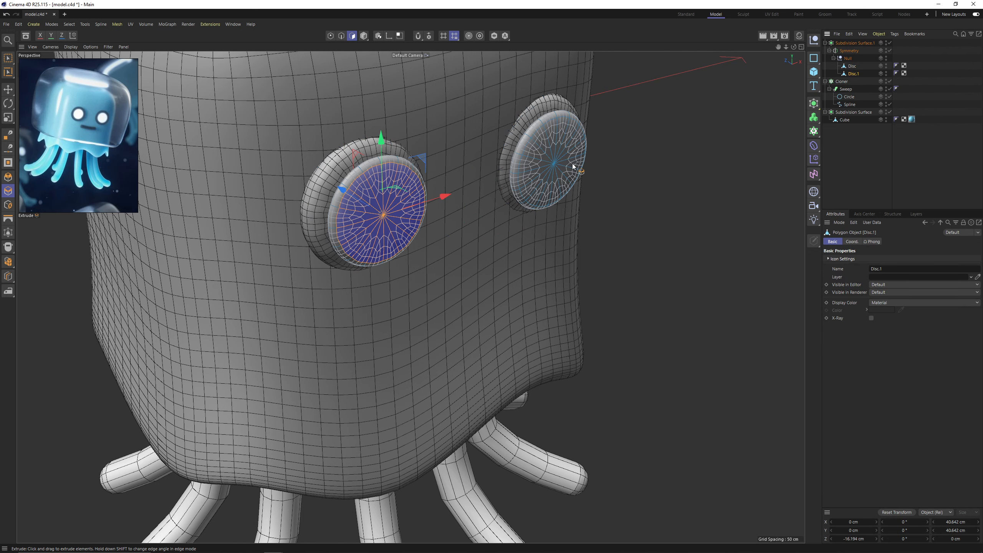
key(k)
key(l)
scroll(354, 187, up, 1)
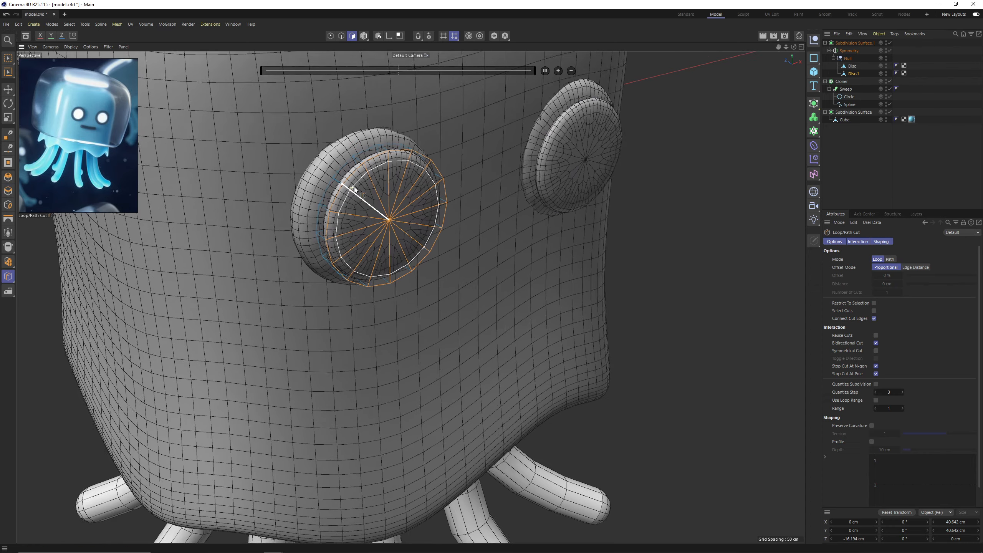
alt+drag(354, 187, 330, 162)
scroll(371, 164, up, 4)
click(372, 162)
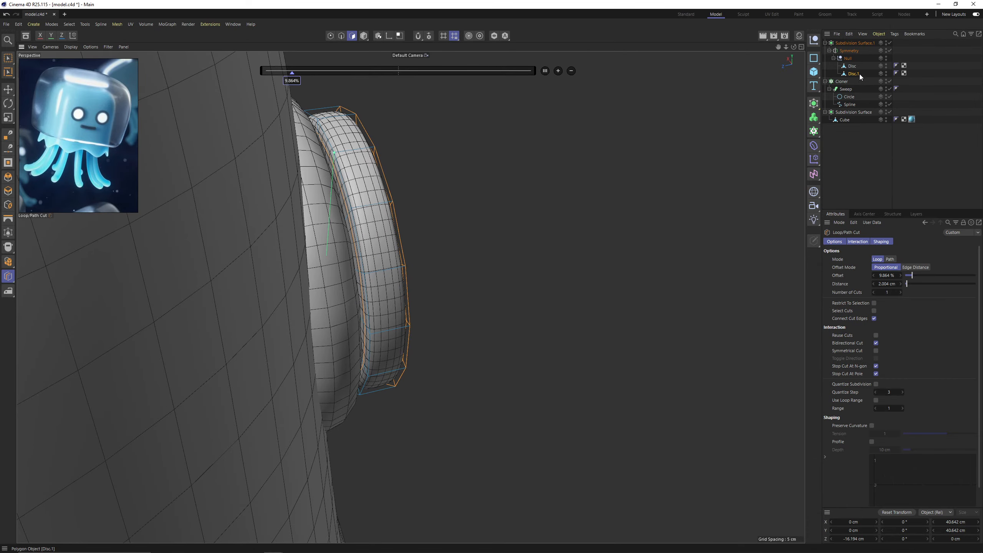
Cut supporting edge loops near the rims of the larger base disc, isolating it while working and restoring the full scene.
click(852, 66)
alt+drag(694, 85, 460, 177)
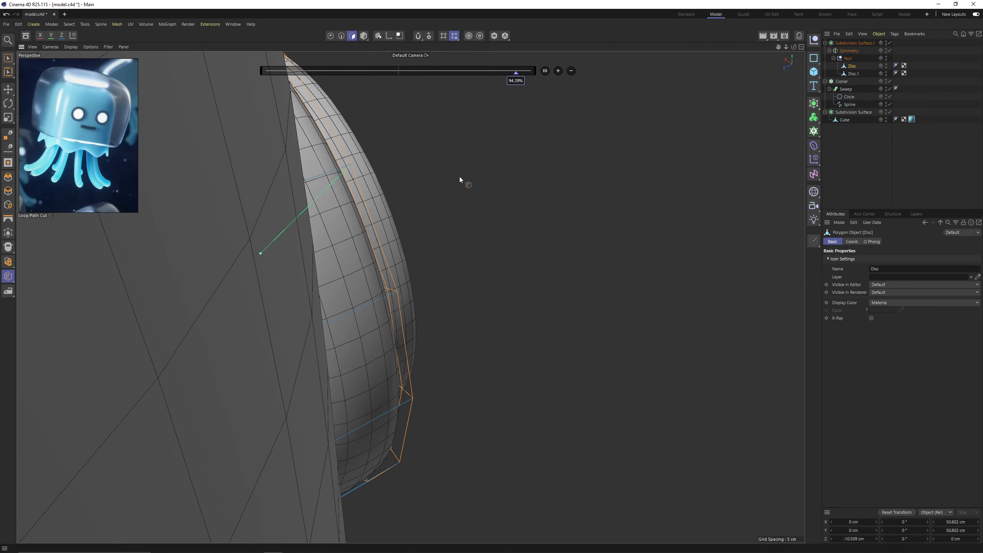
click(495, 36)
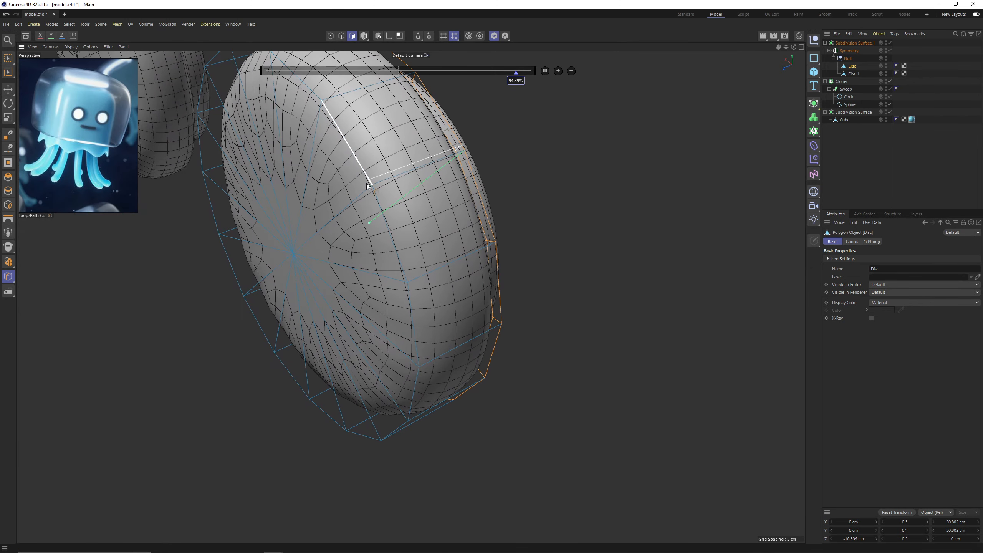
alt+drag(367, 186, 437, 167)
click(879, 198)
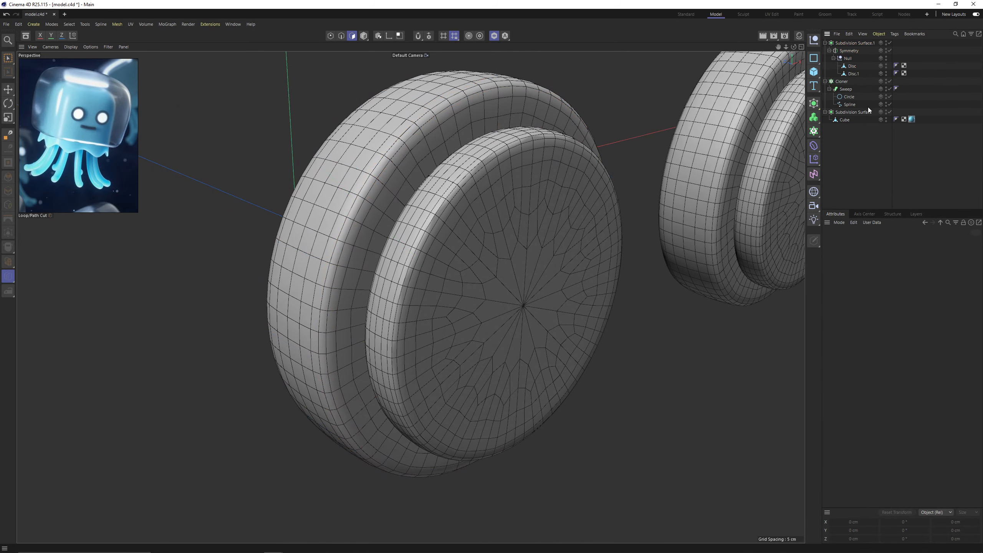
click(496, 35)
Add a Cube primitive to the jellyfish scene with its default 200 cm size.
alt+right_drag(489, 165, 409, 179)
alt+drag(409, 178, 325, 169)
alt+drag(456, 203, 406, 167)
alt+drag(410, 297, 458, 201)
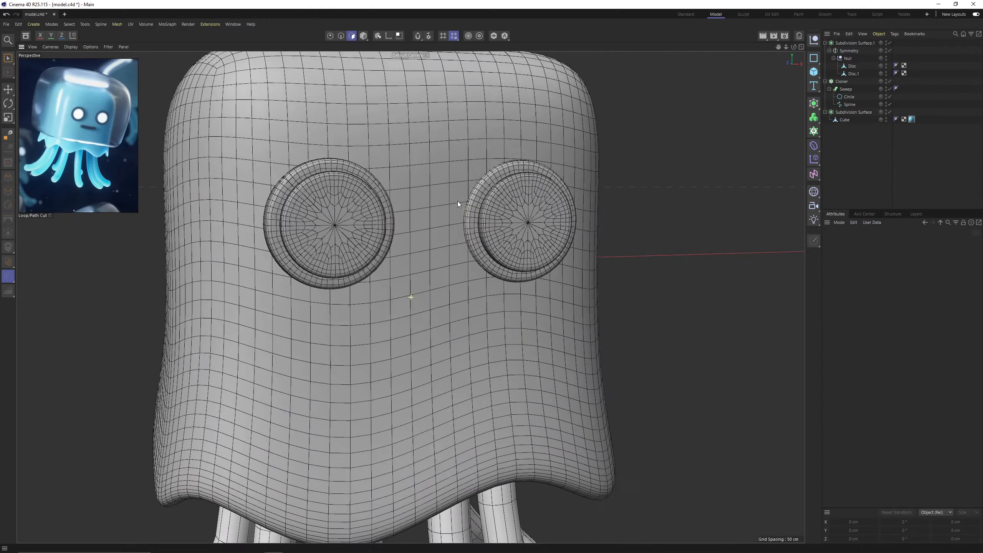
alt+right_drag(458, 201, 398, 183)
click(814, 72)
alt+drag(574, 125, 464, 186)
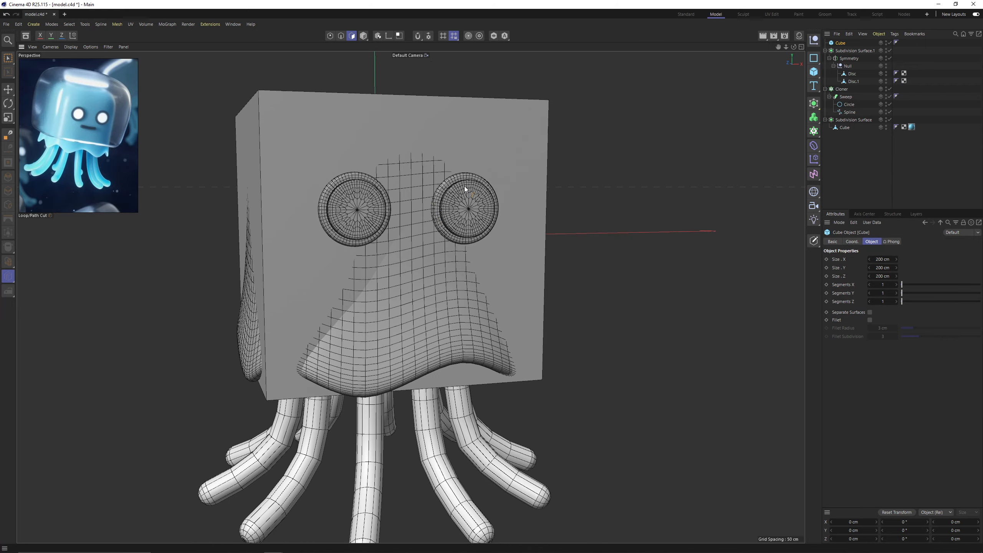
Move the cube to the front of the jellyfish's face and scale it down for the mouth.
key(e)
alt+drag(405, 177, 351, 228)
key(t)
drag(262, 190, 413, 195)
drag(514, 229, 342, 230)
key(e)
mouse_move(434, 263)
alt+mouse_down()
mouse_move(412, 294)
mouse_move(364, 180)
mouse_move(393, 173)
mouse_move(387, 265)
mouse_move(452, 258)
alt+mouse_up()
Flatten the cube into a mouth bar about 51 × 5.6 × 36 cm and position it centrally below the eyes, at about Y -10.6 cm.
click(366, 36)
scroll(401, 222, up, 3)
scroll(443, 273, up, 4)
alt+drag(422, 257, 442, 263)
drag(315, 255, 324, 261)
alt+drag(381, 275, 360, 236)
scroll(381, 225, down, 1)
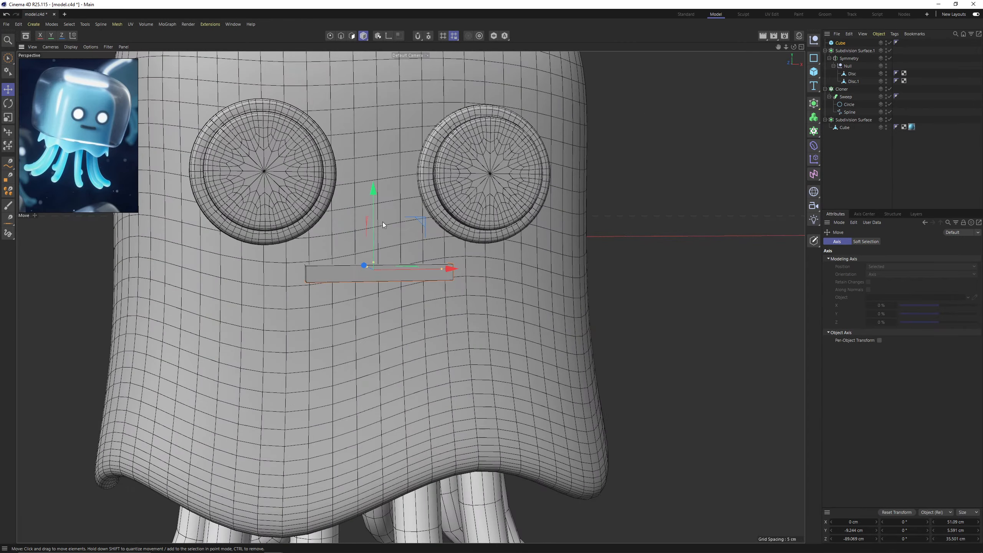
drag(373, 204, 381, 250)
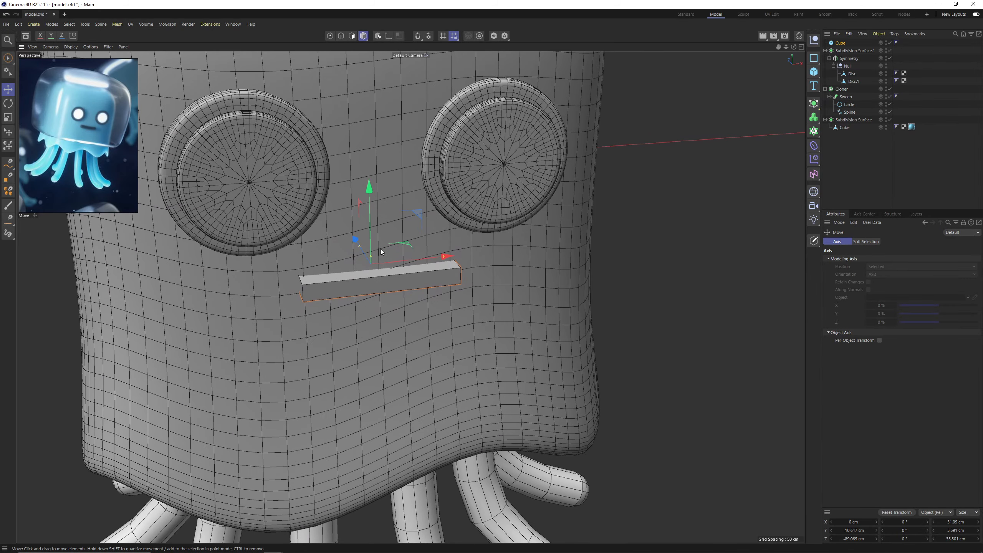
Make the mouth cube editable and cut a vertical edge loop through its middle at 50%.
key(c)
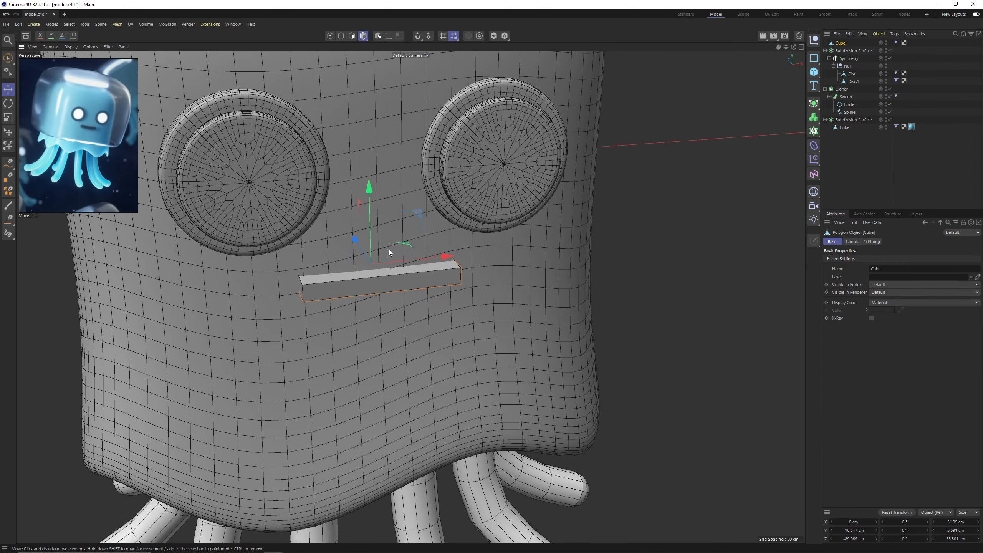
scroll(389, 251, up, 2)
key(Return)
right_click(410, 285)
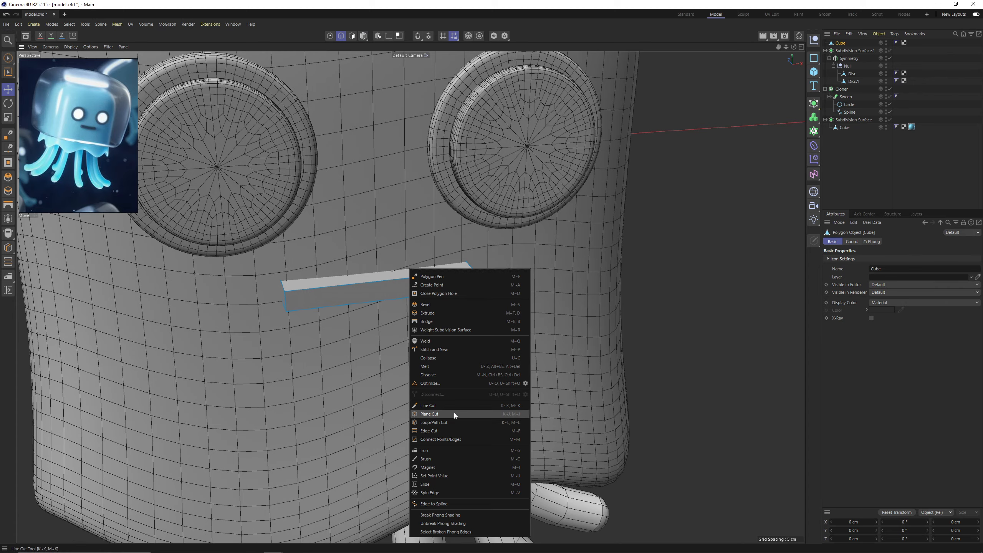
click(448, 423)
alt+drag(394, 266, 375, 239)
click(383, 286)
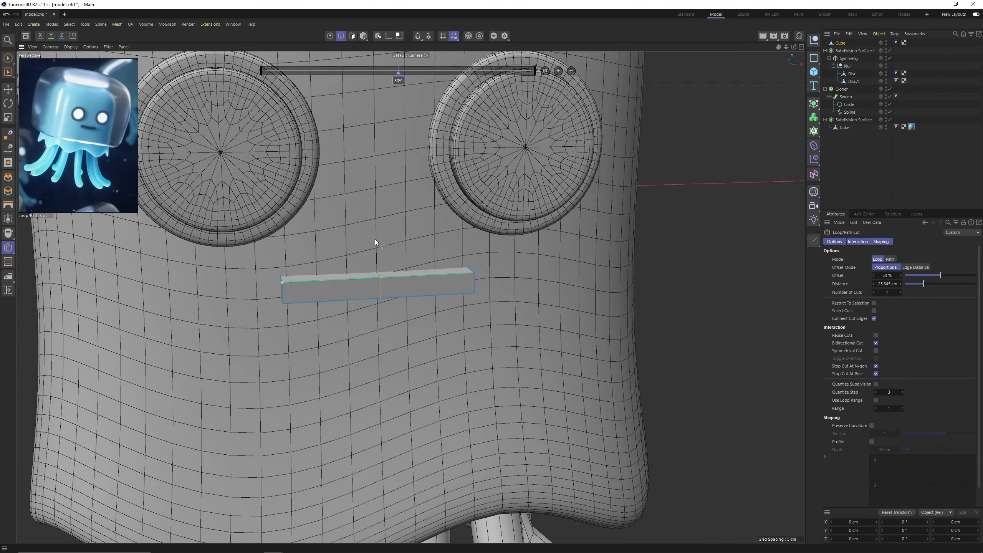
Lower the mouth's middle edge loop to bend it into a smile, and nest the mouth in a new Subdivision Surface.
key(e)
double_click(378, 284)
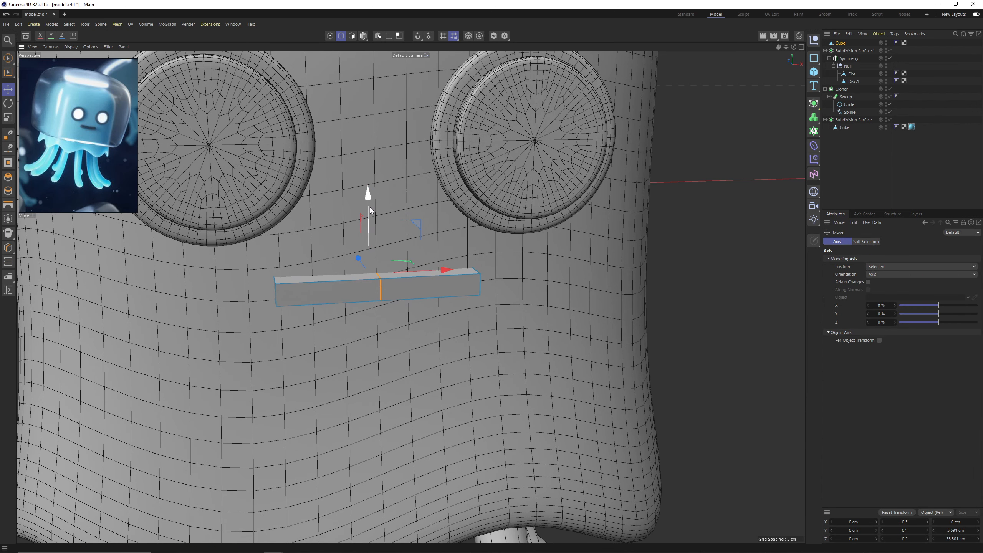
drag(370, 208, 368, 215)
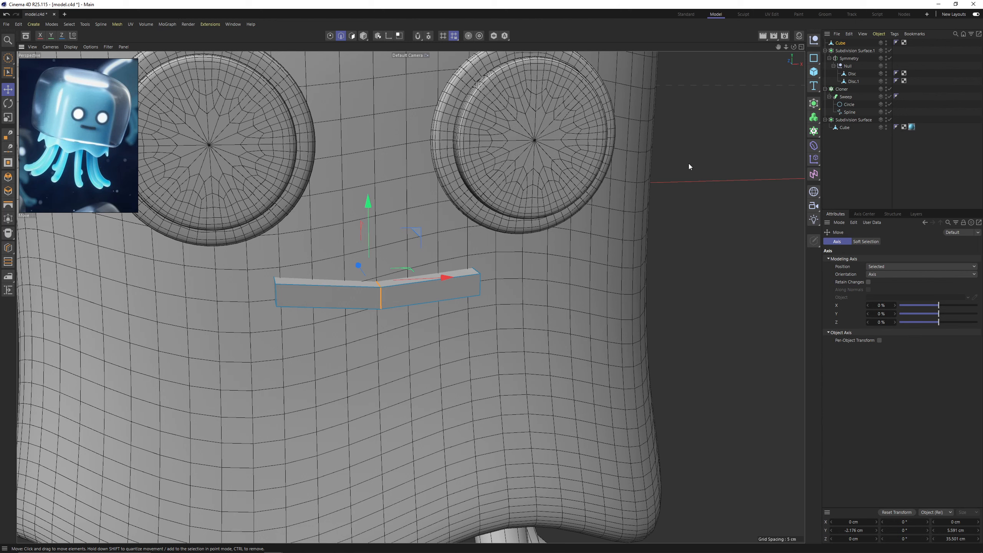
alt+click(814, 104)
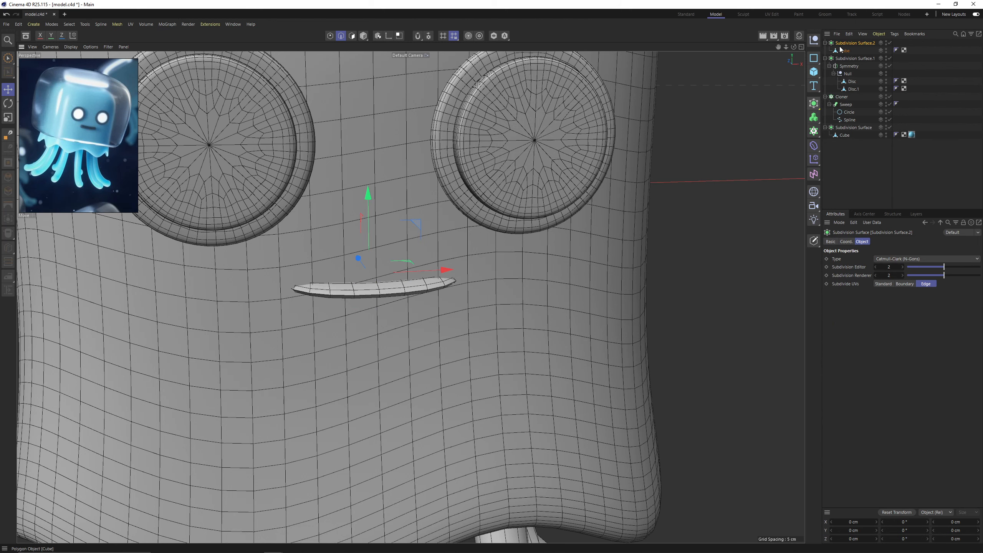
Cut supporting edge loops near both ends of the mouth, including one at an offset of about 90.7%.
alt+drag(387, 217, 506, 244)
right_click(507, 243)
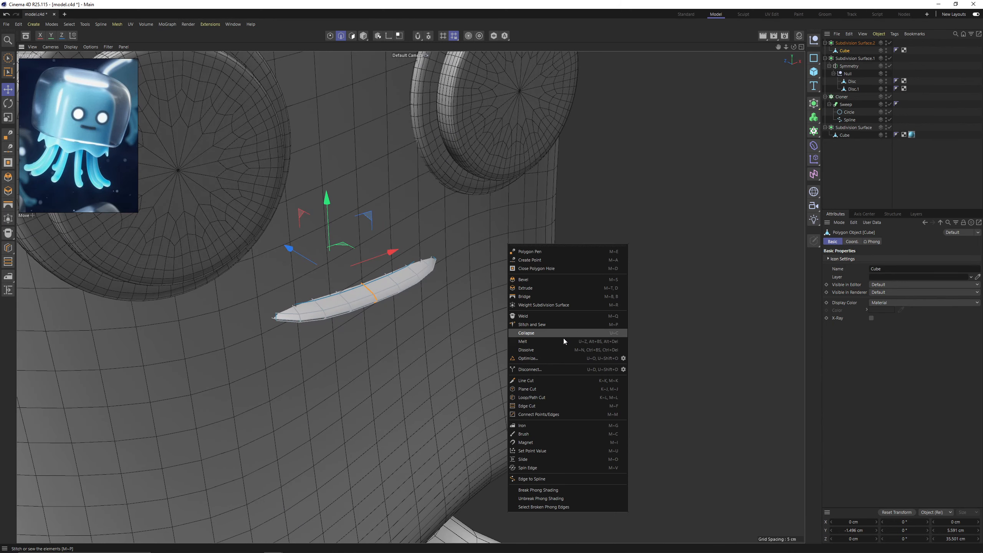
click(564, 396)
alt+drag(564, 397, 477, 260)
click(285, 320)
click(447, 262)
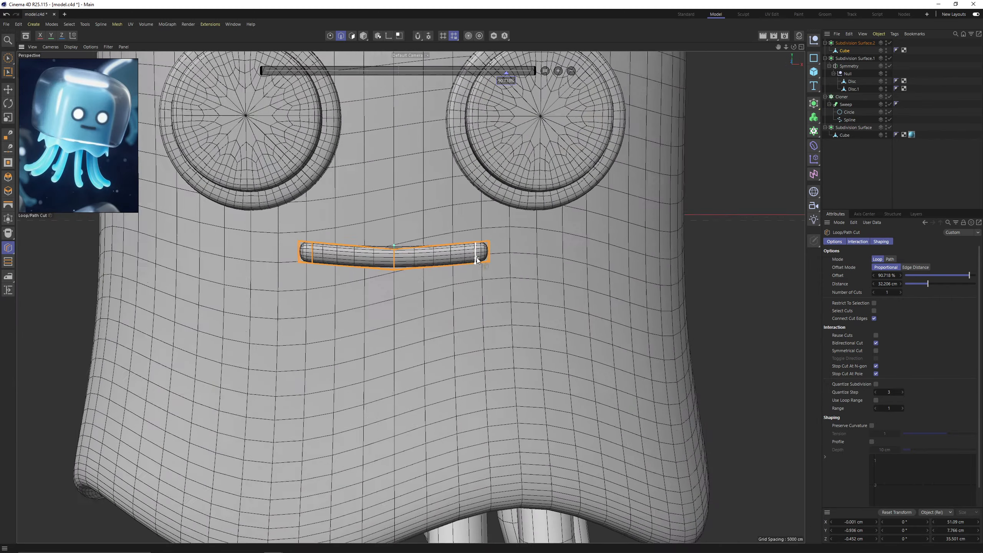
alt+right_drag(477, 260, 424, 275)
alt+drag(424, 275, 441, 277)
Select all of the mouth's polygons and thicken it vertically to about 9.9 cm.
key(Return)
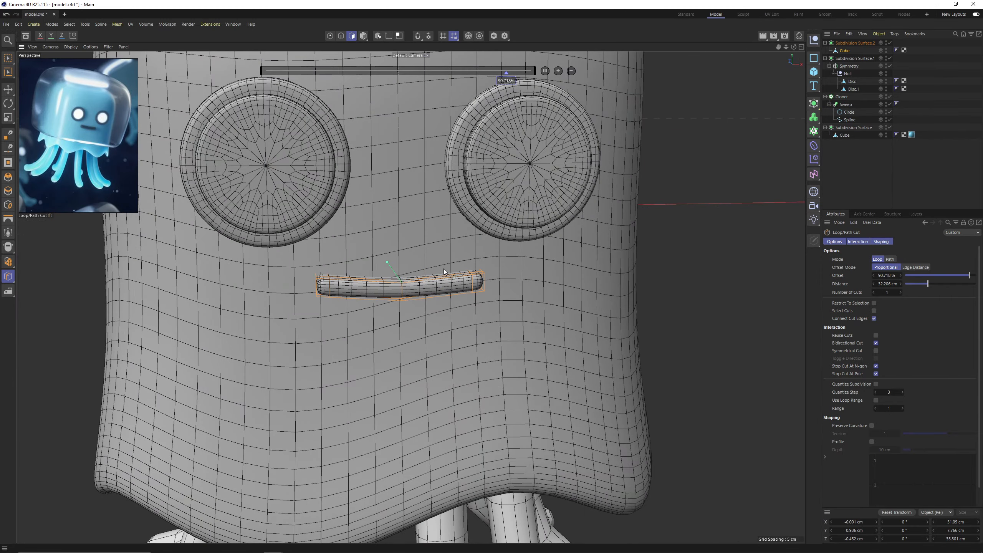
key(t)
key(ctrl+a)
alt+right_drag(409, 277, 428, 273)
alt+drag(398, 274, 392, 189)
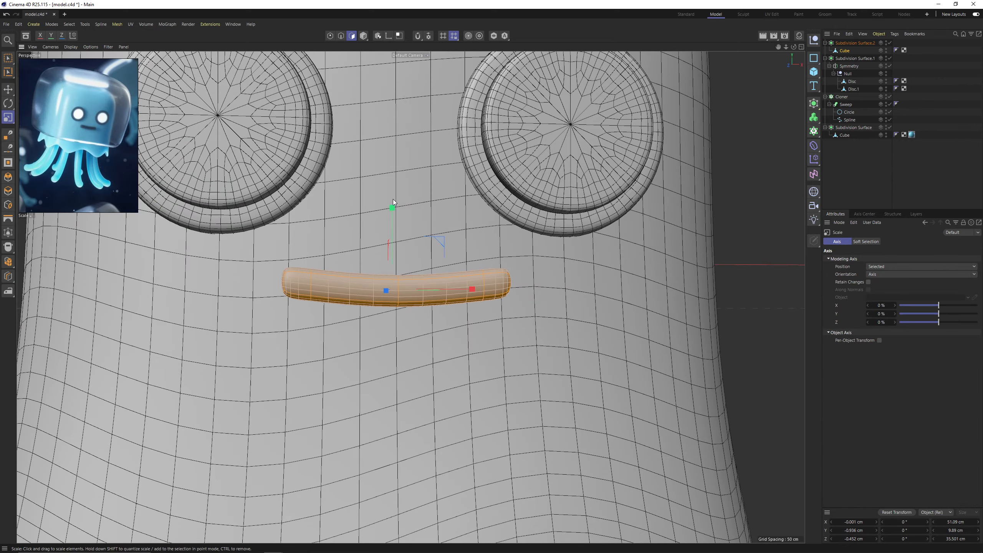
alt+right_drag(391, 202, 360, 228)
alt+drag(360, 228, 482, 269)
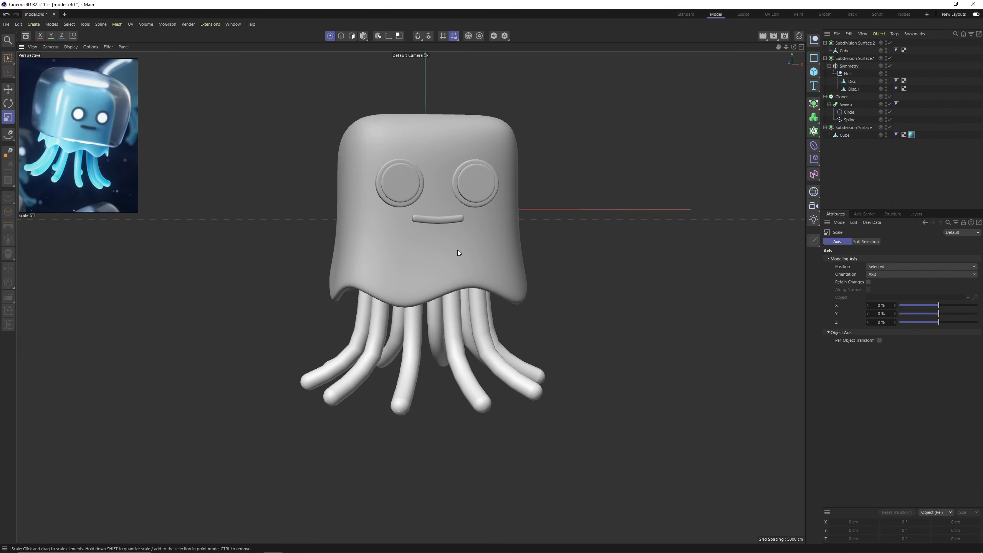
Move the tentacle Spline outward and down to about X 92.6 cm, Y -169.6 cm, and deselect it.
click(846, 121)
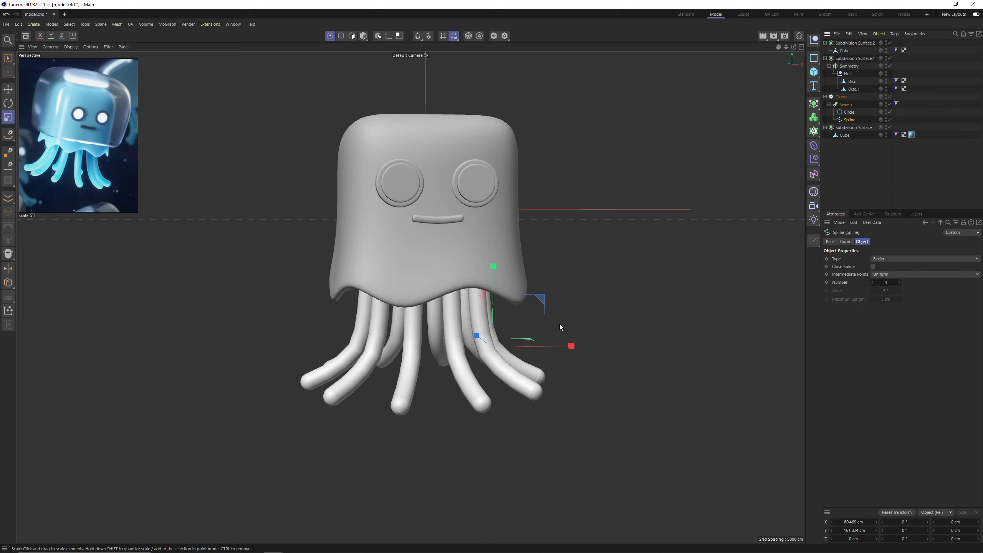
key(0)
drag(562, 348, 573, 347)
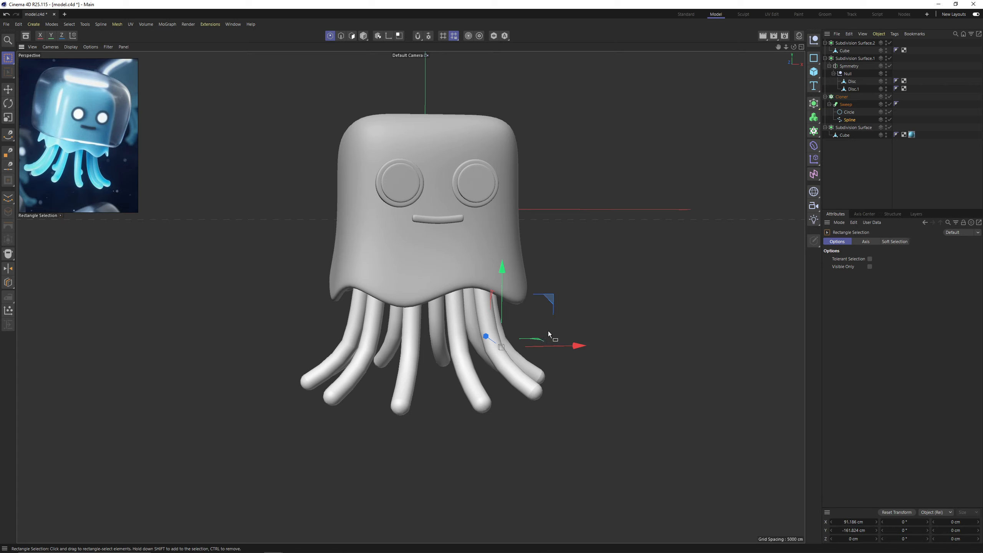
drag(503, 278, 503, 285)
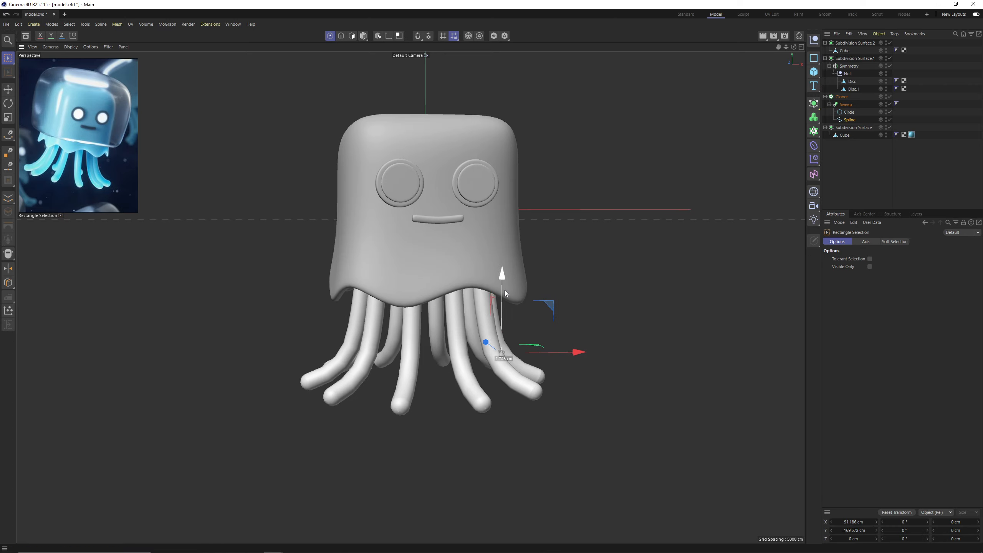
drag(569, 356, 517, 328)
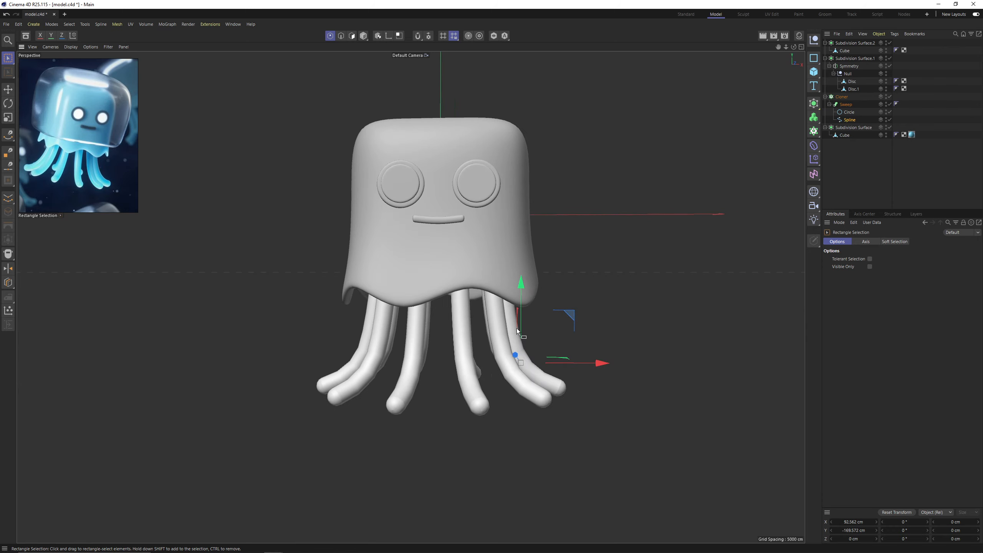
scroll(540, 348, up, 2)
click(855, 166)
Examine the jellyfish's body, face and tentacles from several angles.
scroll(468, 206, down, 3)
alt+drag(468, 206, 437, 211)
alt+middle_drag(437, 211, 432, 234)
scroll(436, 231, up, 2)
mouse_move(436, 231)
alt+mouse_down()
mouse_move(438, 220)
mouse_move(425, 244)
alt+mouse_up()
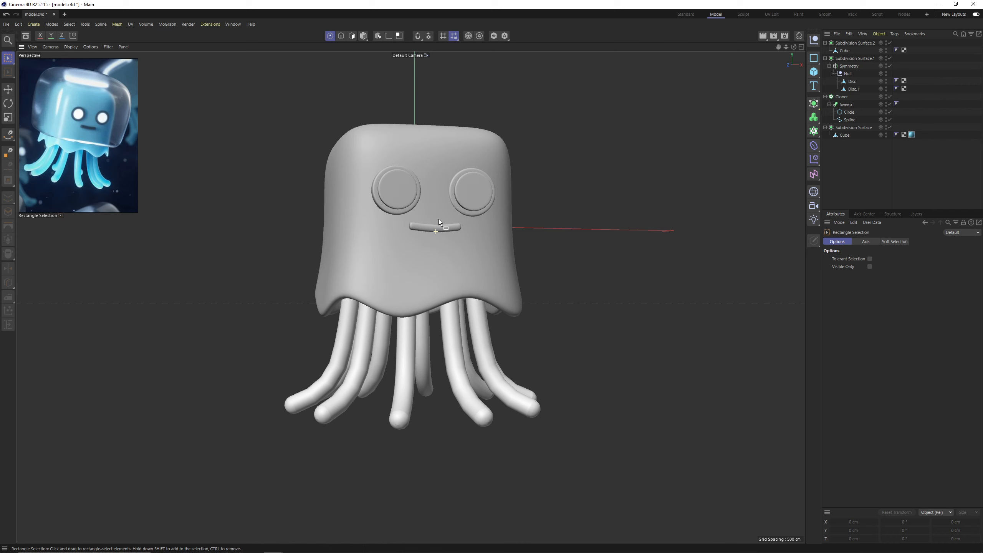
alt+middle_drag(425, 244, 418, 255)
alt+drag(417, 223, 411, 233)
scroll(430, 248, up, 2)
alt+middle_drag(433, 229, 404, 258)
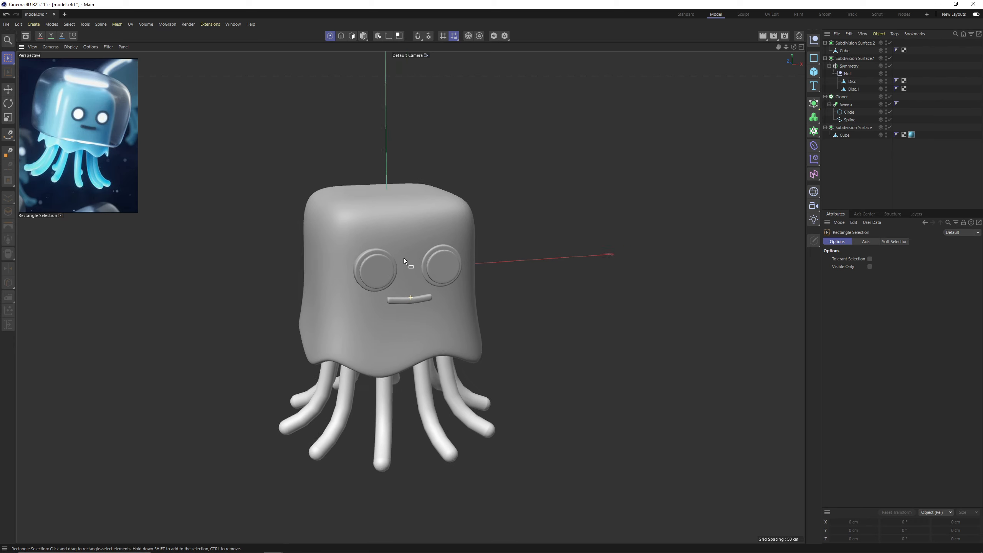
alt+drag(404, 258, 394, 256)
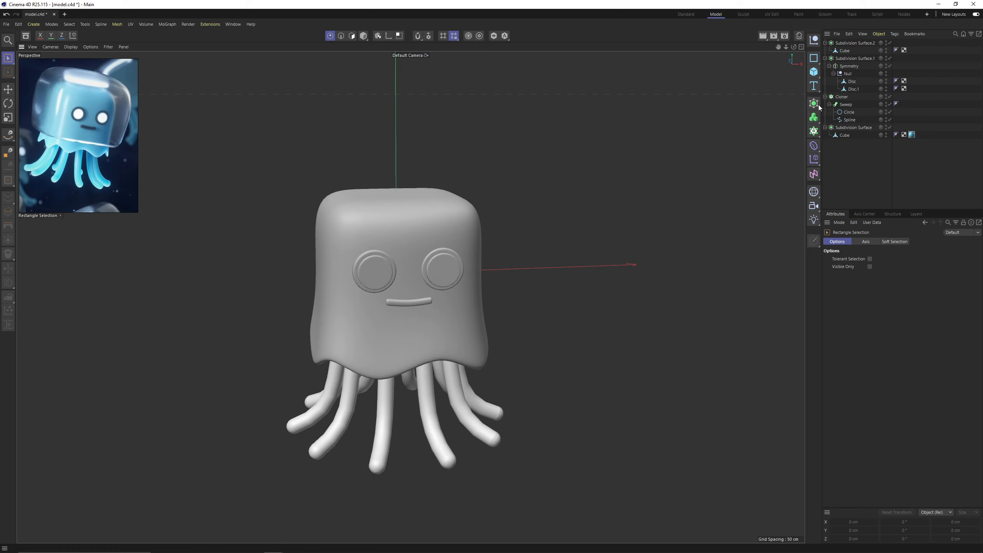
Add a Cube primitive with 200 cm sides for the outer dome, make it editable and delete its bottom polygon.
click(814, 72)
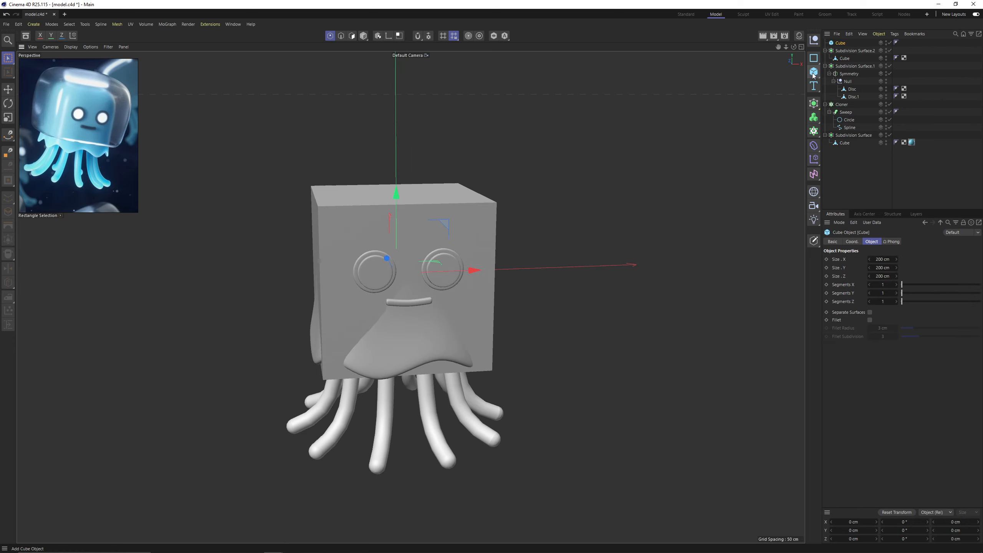
drag(398, 204, 398, 186)
alt+drag(369, 260, 388, 233)
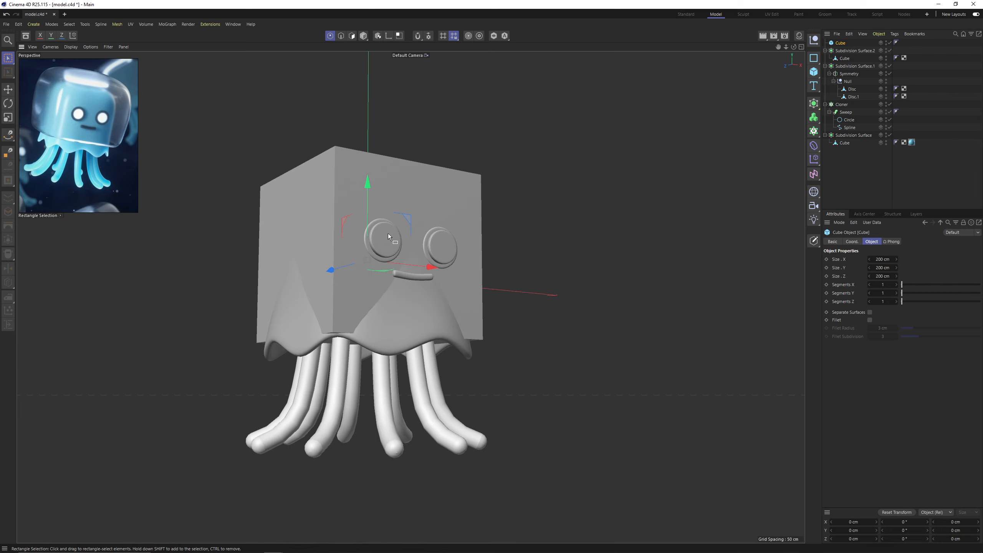
key(c)
key(Return)
key(Return)
alt+drag(356, 342, 354, 315)
key(e)
click(345, 355)
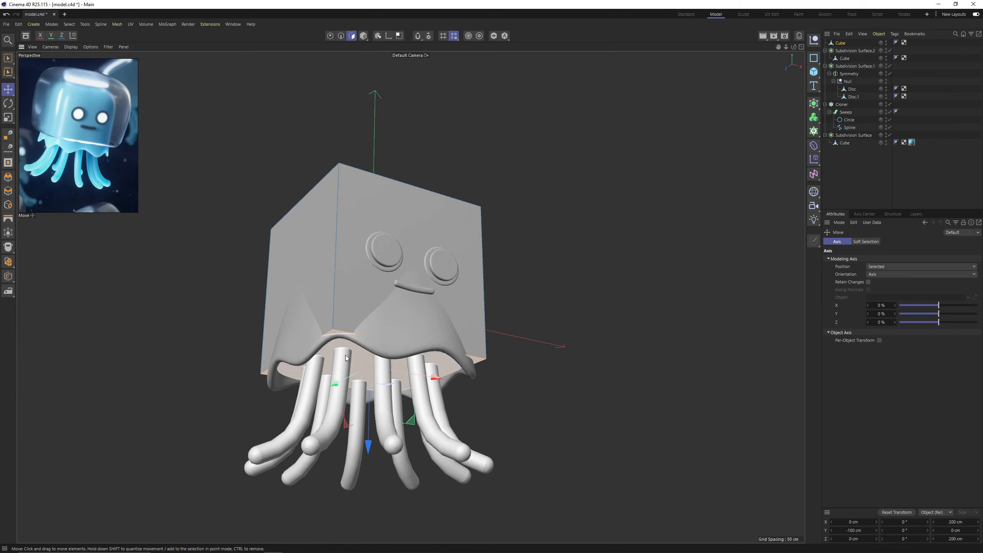
alt+drag(345, 356, 503, 268)
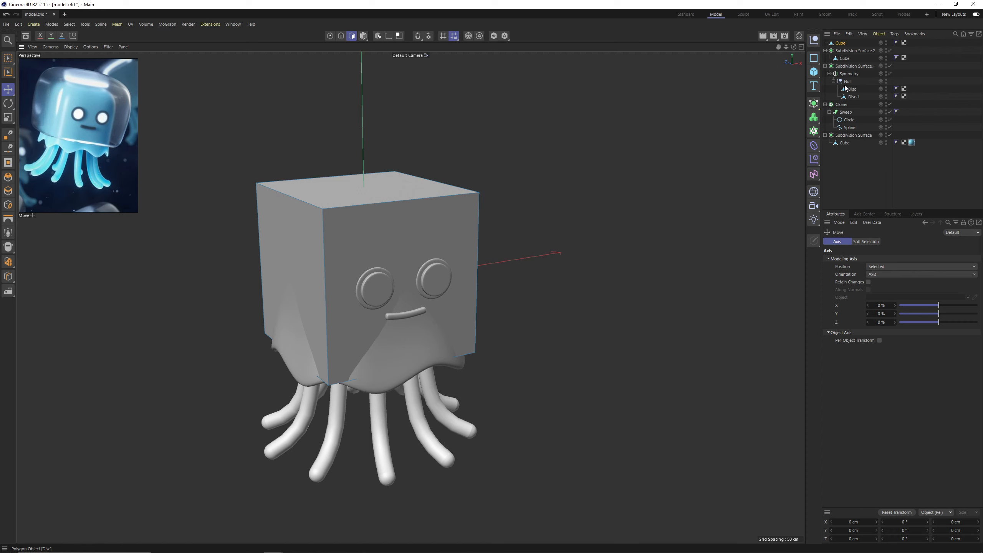
Nest the dome cube in a new Subdivision Surface and scale all its polygons up uniformly to about 257.6 cm.
alt+click(814, 103)
click(845, 51)
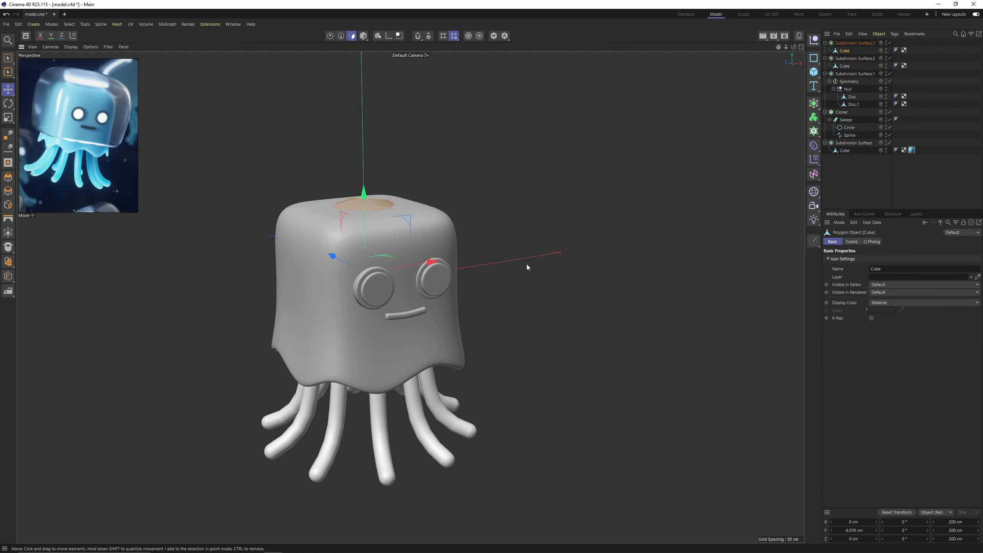
key(t)
key(ctrl+a)
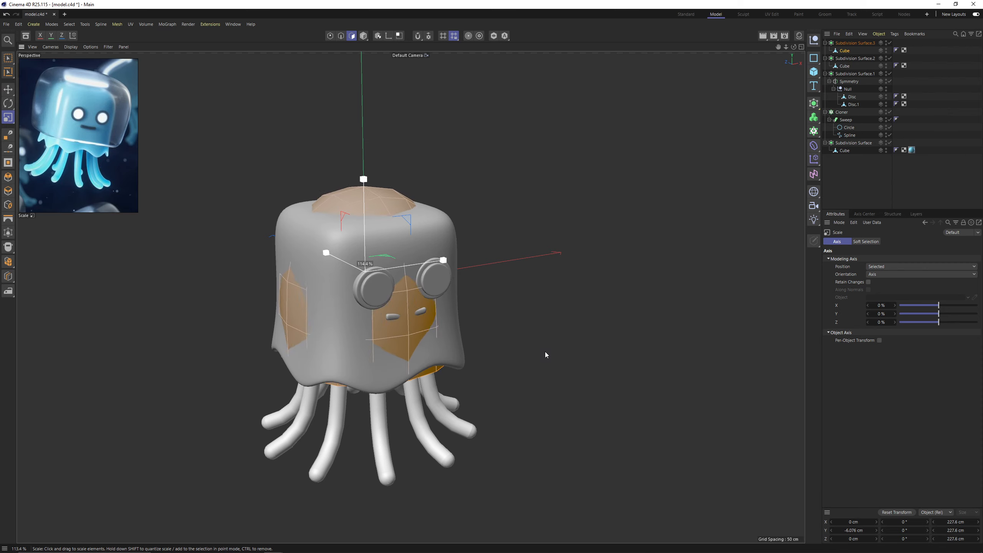
drag(544, 351, 589, 351)
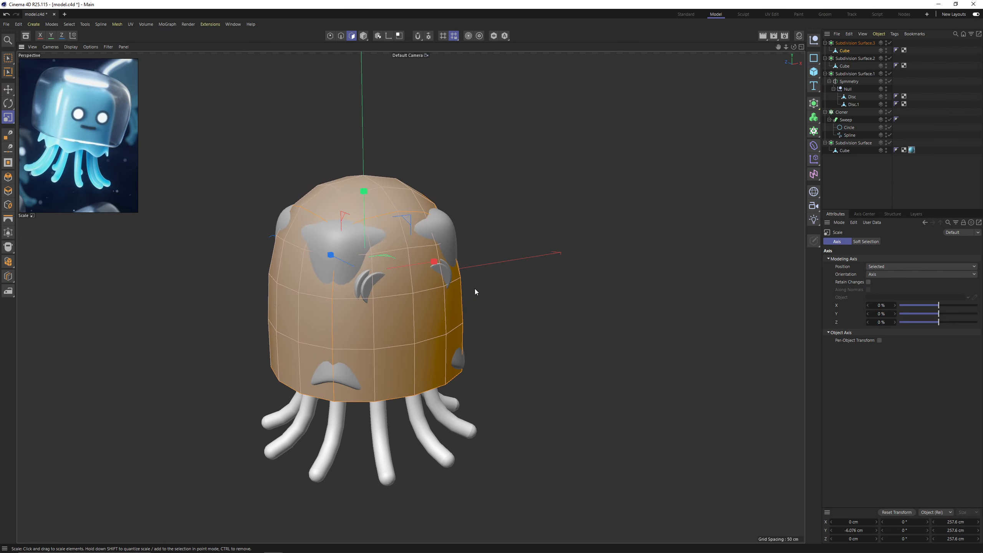
Cut two vertical edge loops through the middle of the dome, one along each horizontal direction, at 50%.
key(k)
key(l)
alt+drag(411, 294, 379, 319)
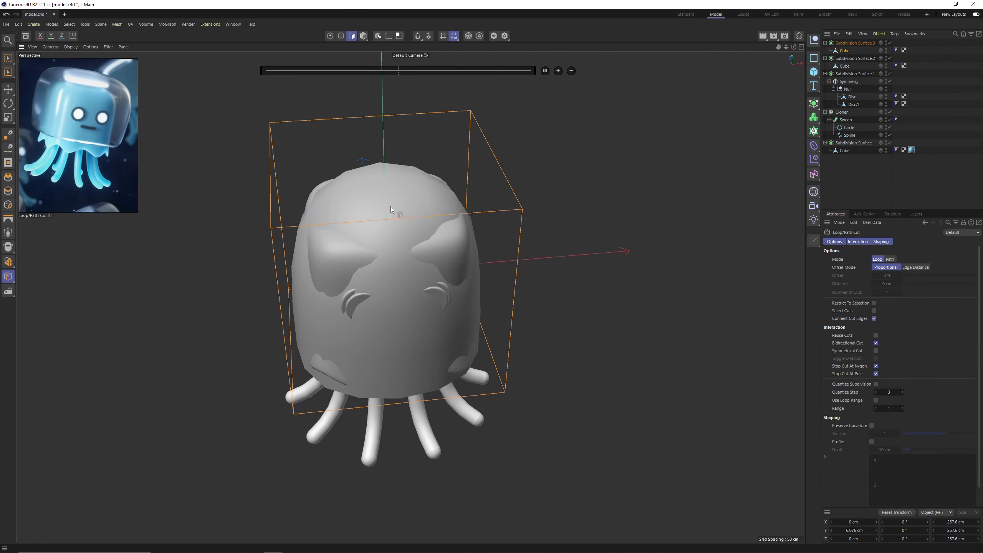
alt+drag(416, 216, 450, 226)
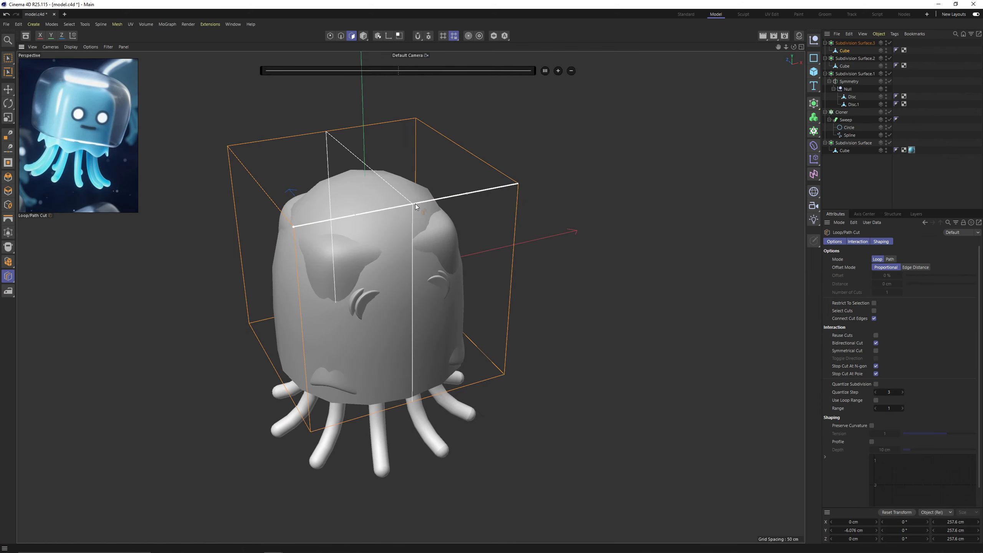
alt+drag(413, 205, 307, 177)
click(290, 205)
Cut a horizontal edge loop around the upper part of the dome, undoing and redoing the cut to place it.
alt+drag(297, 240, 313, 219)
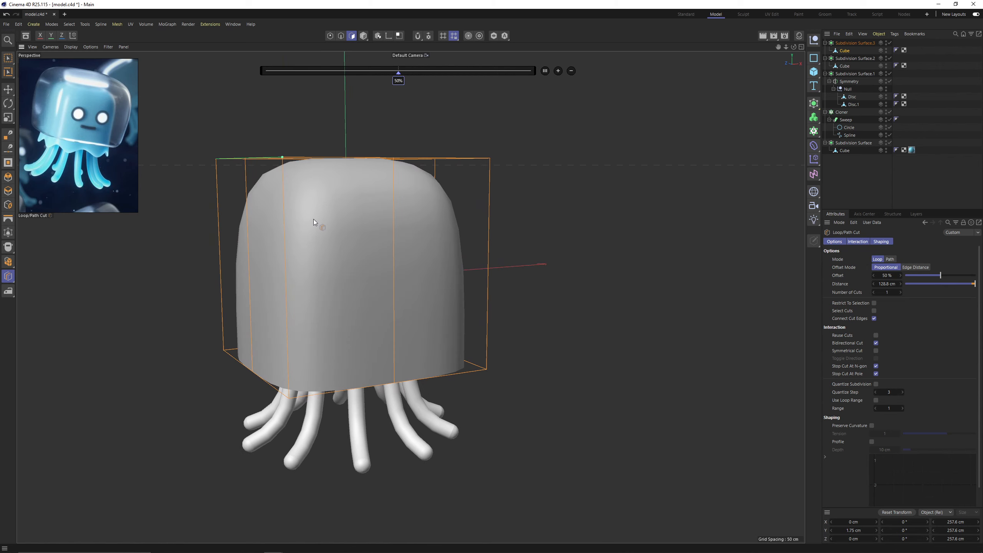
click(284, 232)
alt+drag(352, 236, 322, 230)
key(ctrl+z)
click(283, 248)
Select the dome's open bottom edge loop, scale it in to about 227.5 cm and raise it to about Y -78.1 cm.
key(Return)
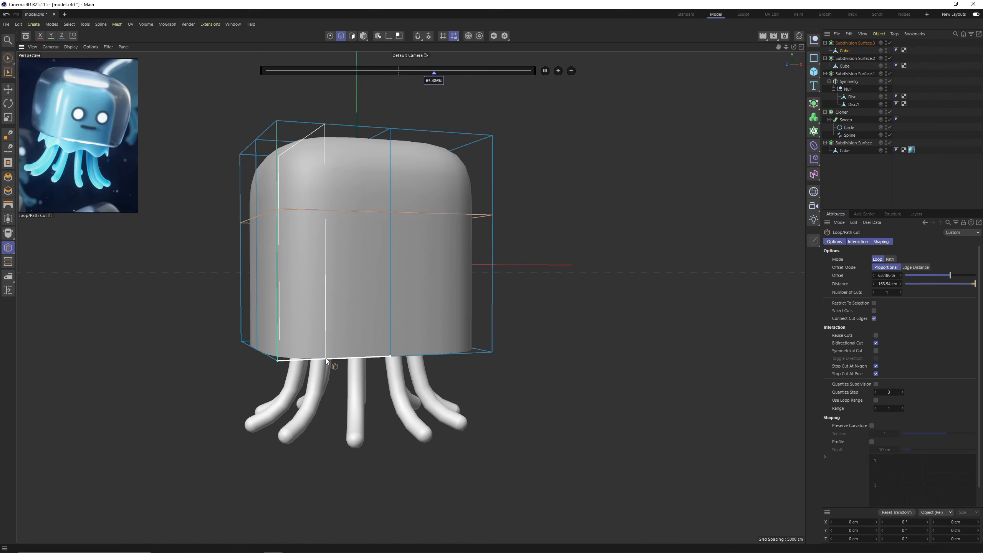
key(e)
double_click(320, 359)
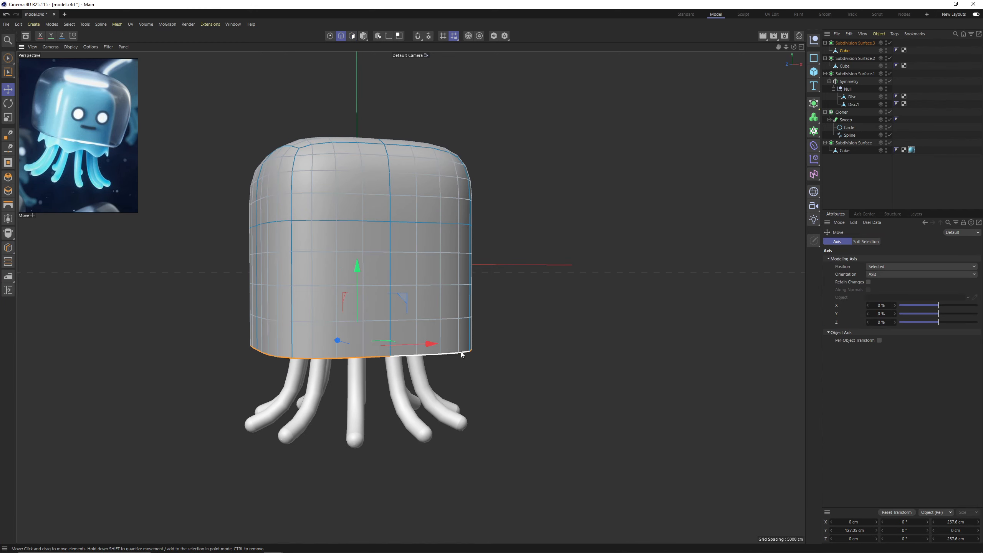
key(t)
drag(628, 371, 573, 364)
key(e)
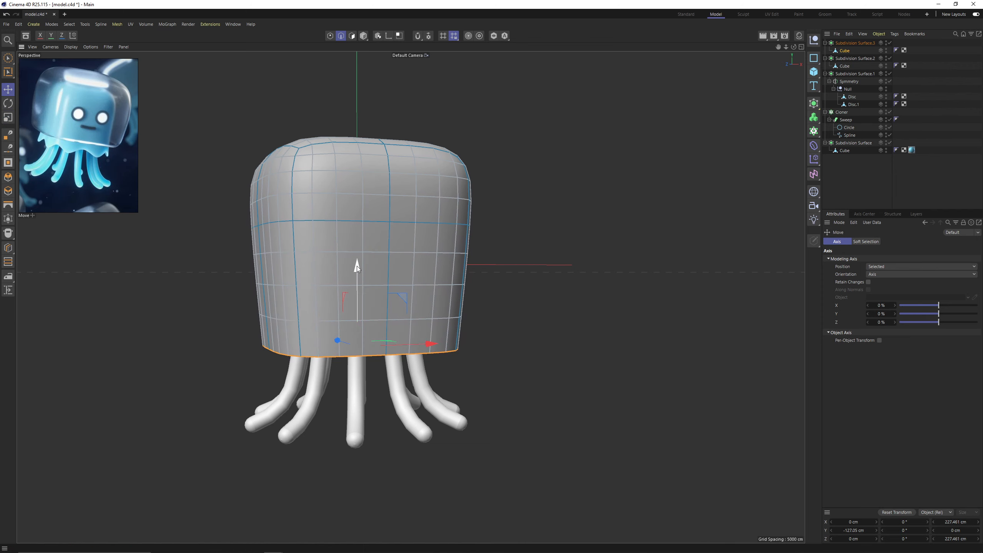
drag(356, 266, 354, 211)
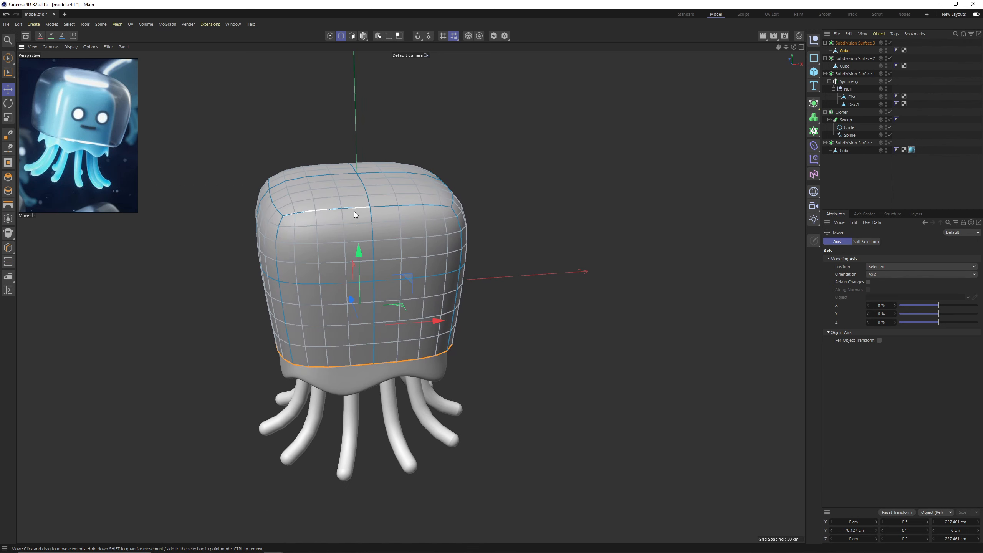
Enlarge the dome's upper polygons and scale all its polygons to about 282.9 cm wide and 219.4 cm high.
key(Return)
double_click(345, 170)
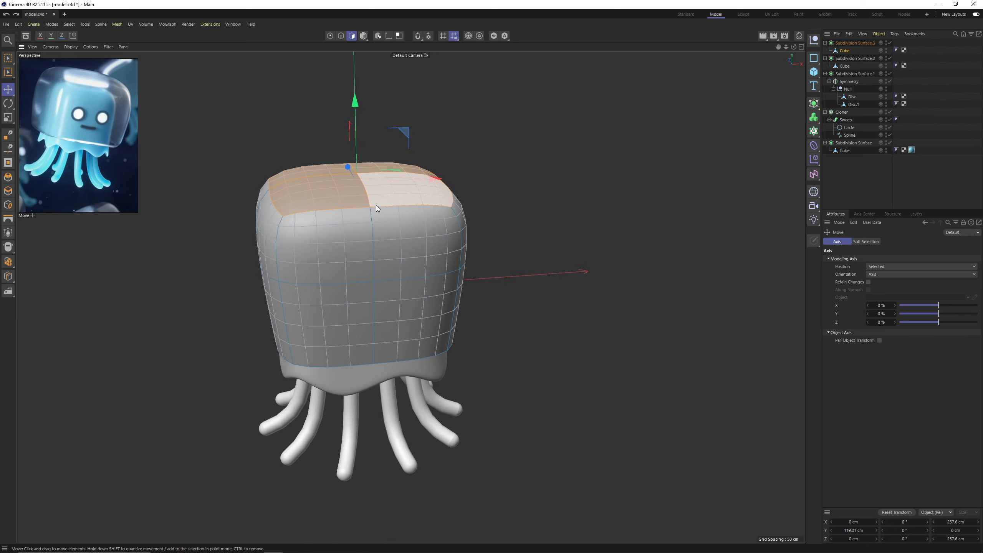
shift+click(386, 224)
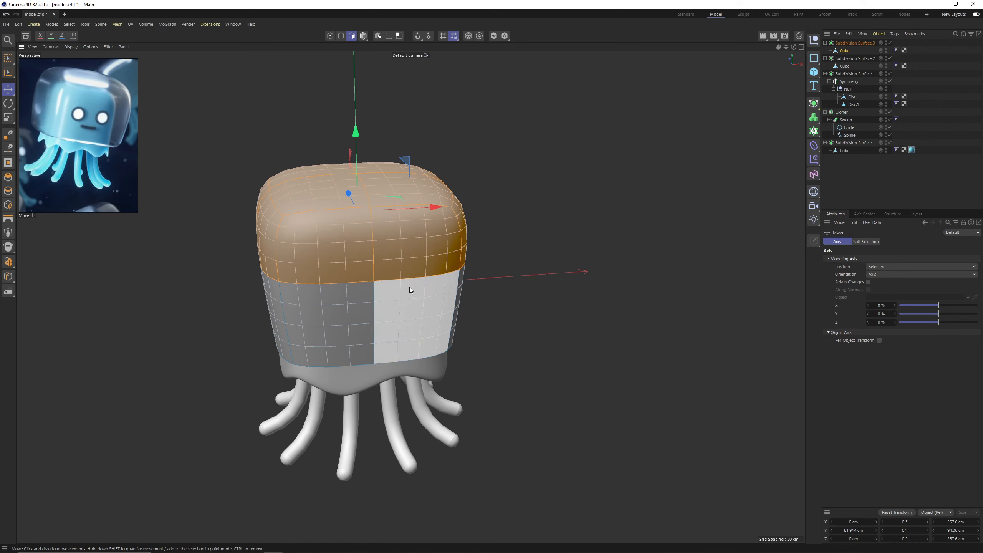
key(t)
mouse_move(409, 287)
mouse_down()
mouse_move(439, 293)
mouse_move(398, 272)
mouse_up()
key(ctrl+a)
drag(398, 272, 414, 272)
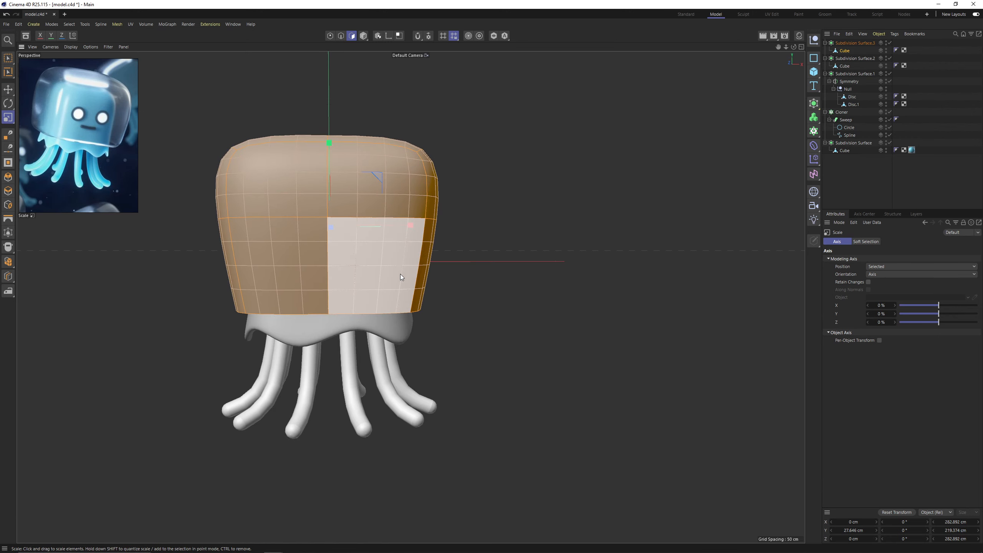
Show the scene in wireframe, lower the dome's polygons to about Y 20.5 cm and slightly reduce their height.
key(n)
key(g)
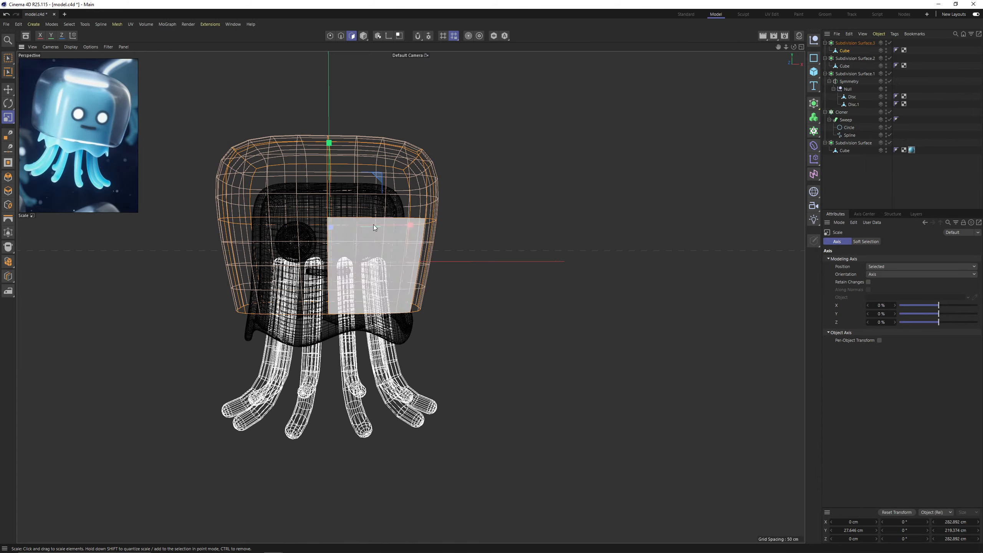
mouse_move(370, 228)
alt+mouse_down()
mouse_move(357, 208)
mouse_move(363, 221)
alt+mouse_up()
key(e)
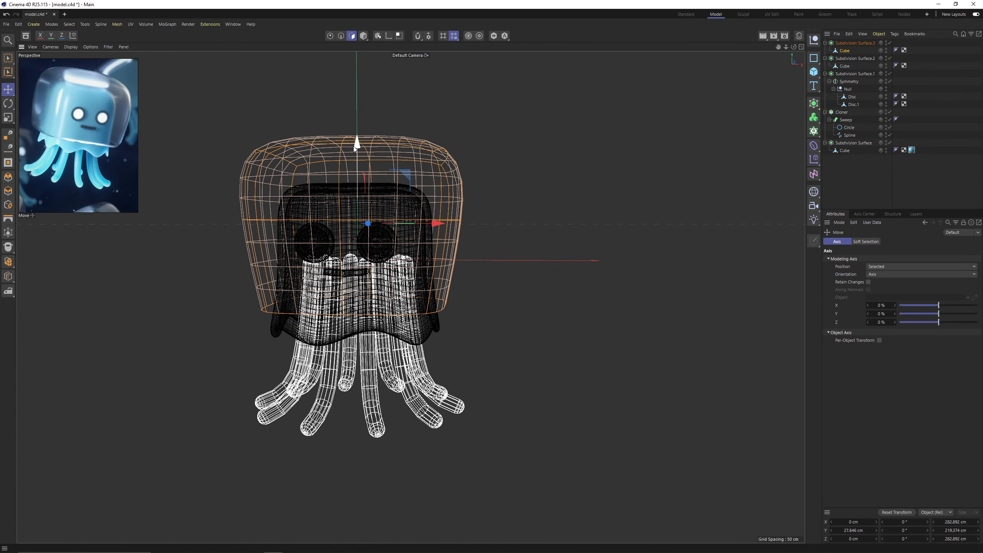
drag(354, 145, 356, 149)
key(t)
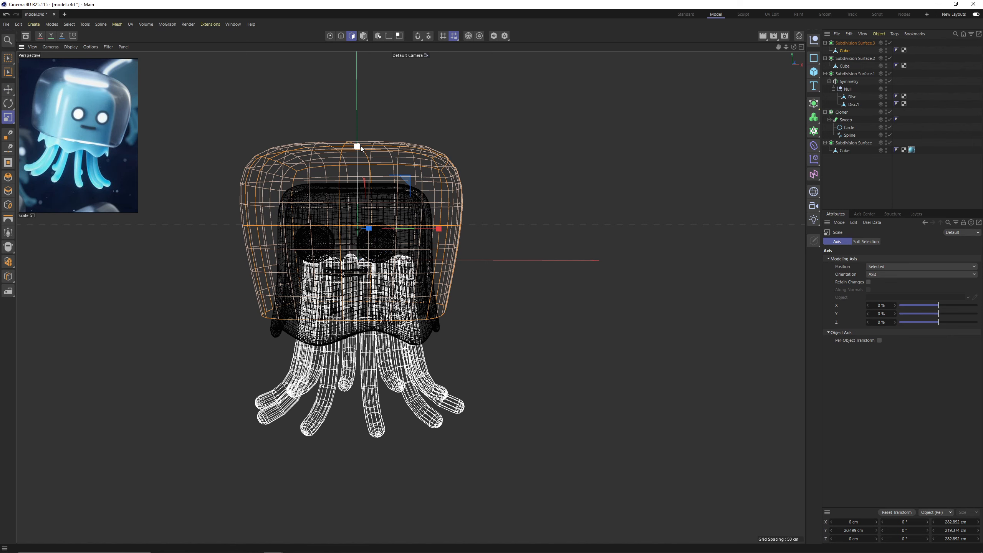
drag(356, 149, 356, 152)
alt+drag(348, 188, 359, 189)
Toggle the dome's smoothing off and on, clear the selection and return the viewport to shaded display with lines.
key(q)
key(q)
click(844, 182)
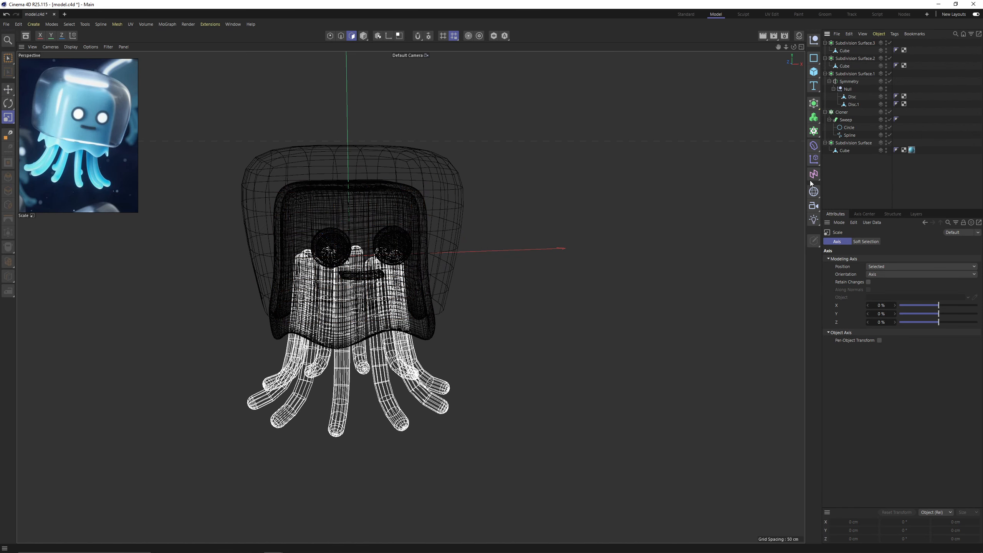
key(b)
scroll(422, 182, up, 1)
key(t)
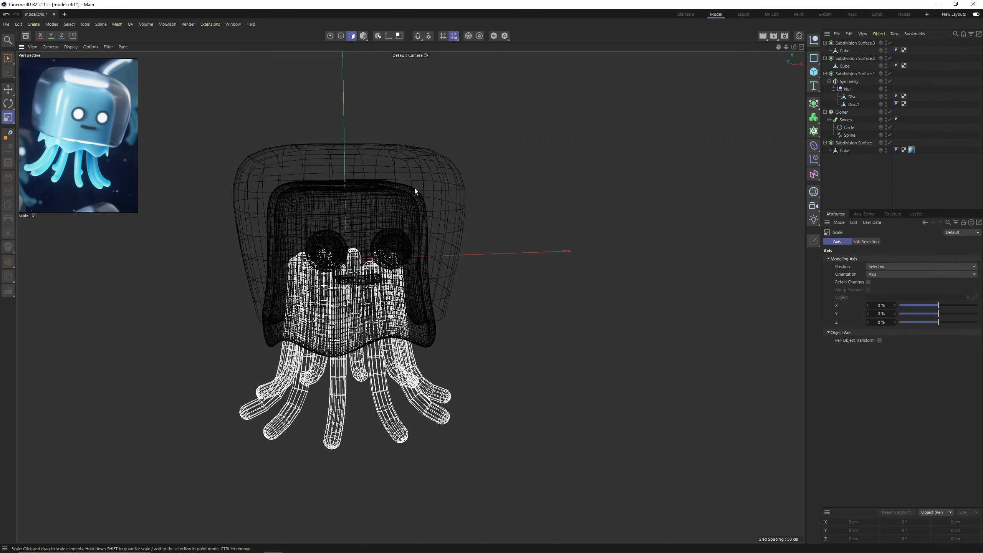
key(n)
key(b)
alt+middle_drag(415, 187, 405, 233)
mouse_move(406, 233)
alt+mouse_down()
mouse_move(401, 270)
mouse_move(439, 234)
mouse_move(457, 232)
alt+mouse_up()
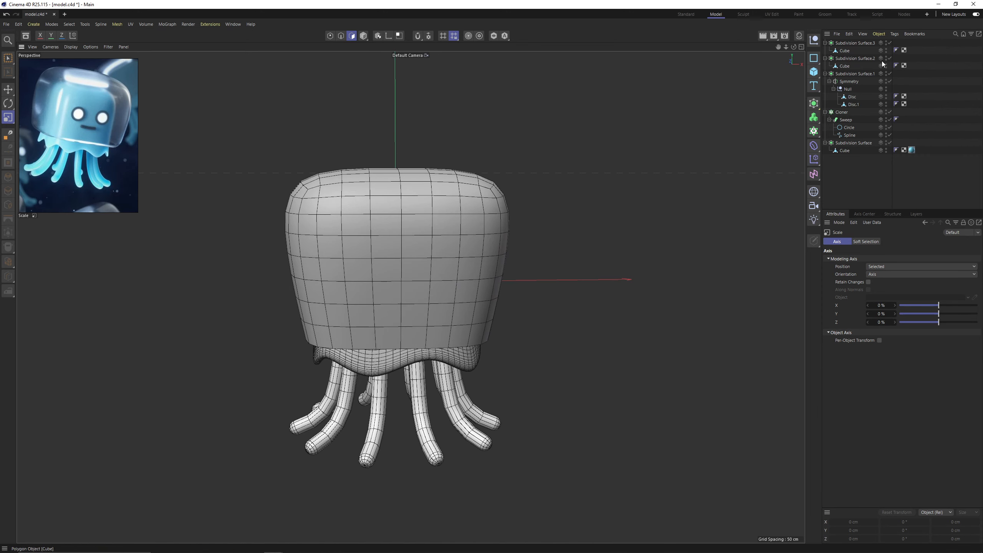
Hide the outer dome so the jellyfish body is exposed.
double_click(886, 42)
alt+drag(366, 155, 370, 223)
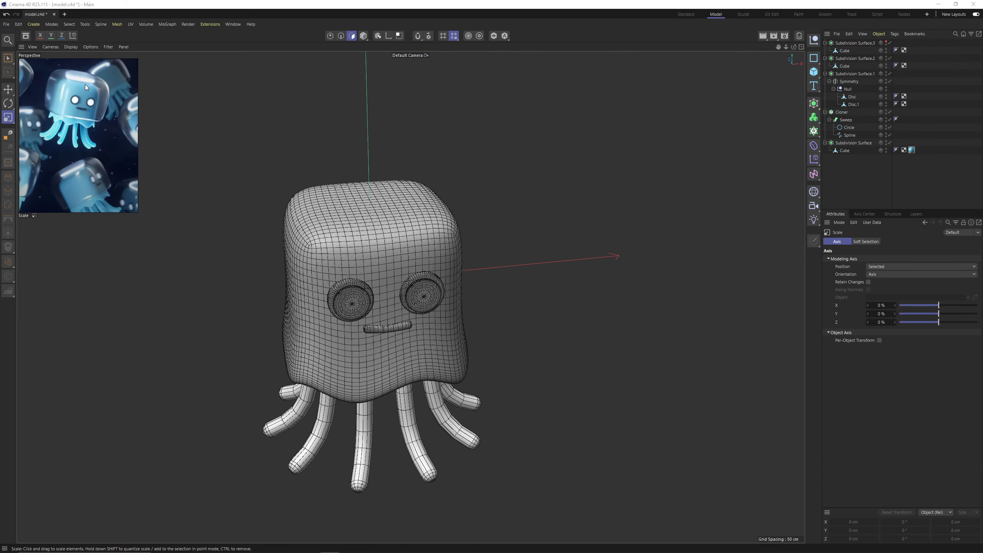
alt+drag(369, 232, 366, 215)
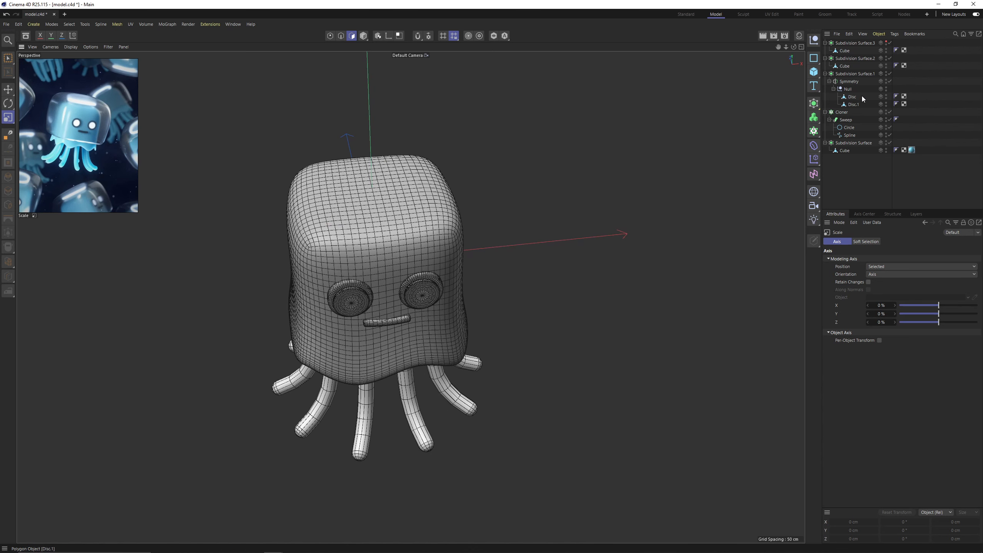
Turn off the body's subdivision smoothing and select its cube mesh in polygon mode.
key(Return)
click(409, 216)
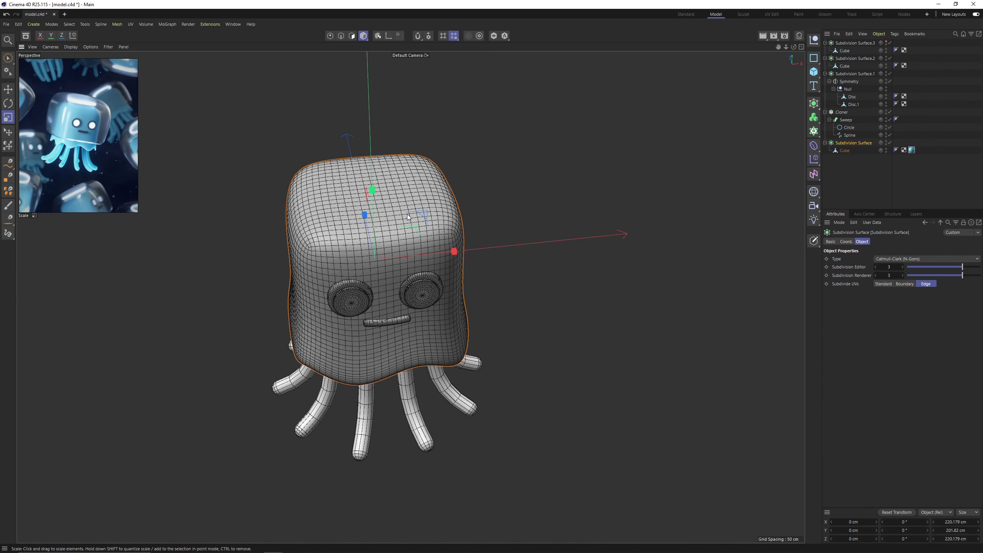
key(q)
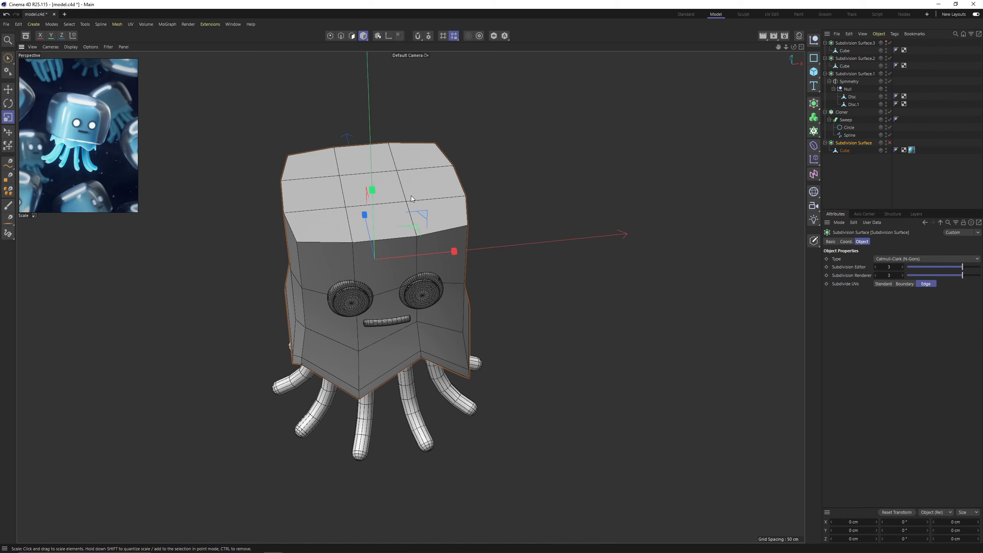
key(Return)
click(839, 152)
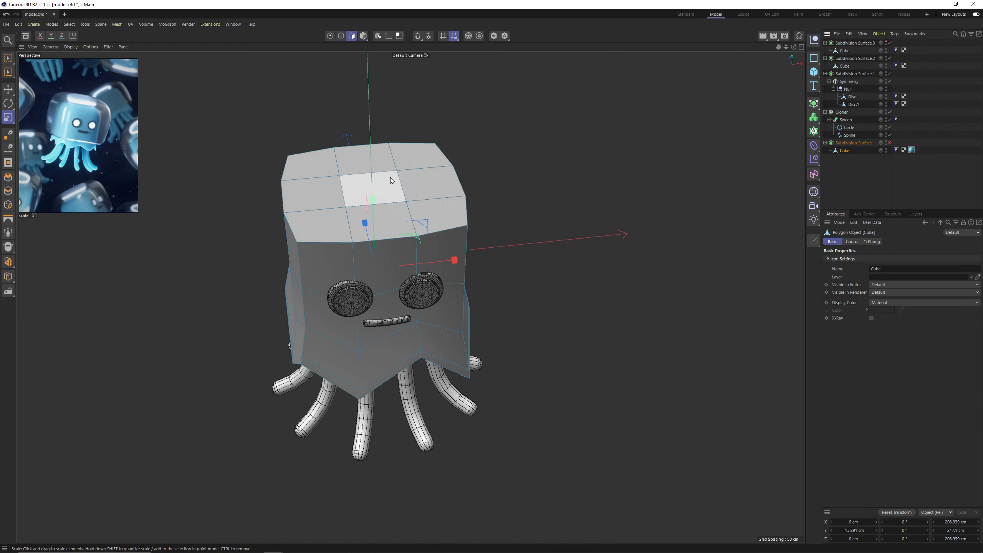
Split the body's top polygons into a separate object and scale the split polygons to about 151.6 cm wide.
mouse_move(377, 162)
right_down()
mouse_move(327, 174)
mouse_move(408, 186)
mouse_move(412, 150)
mouse_move(426, 157)
right_up()
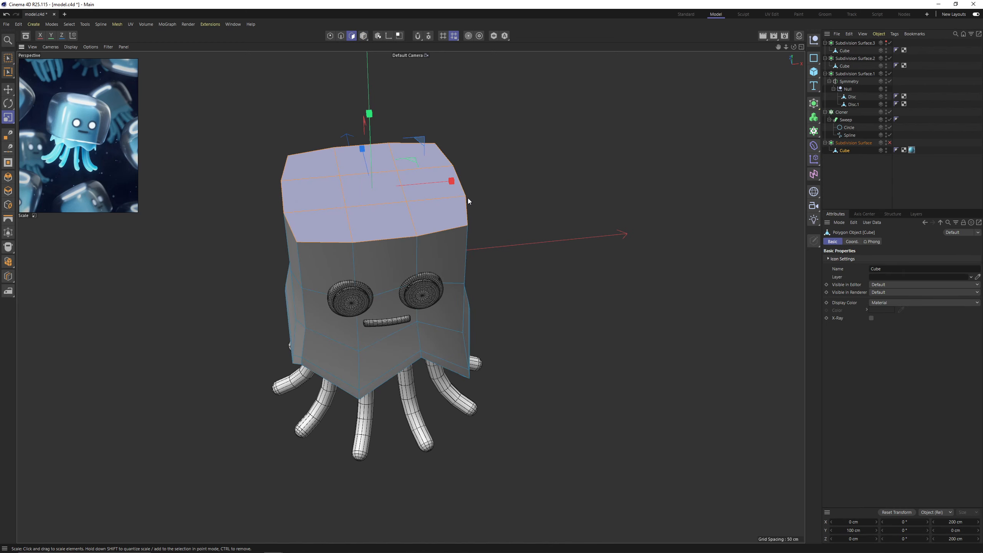
right_click(524, 207)
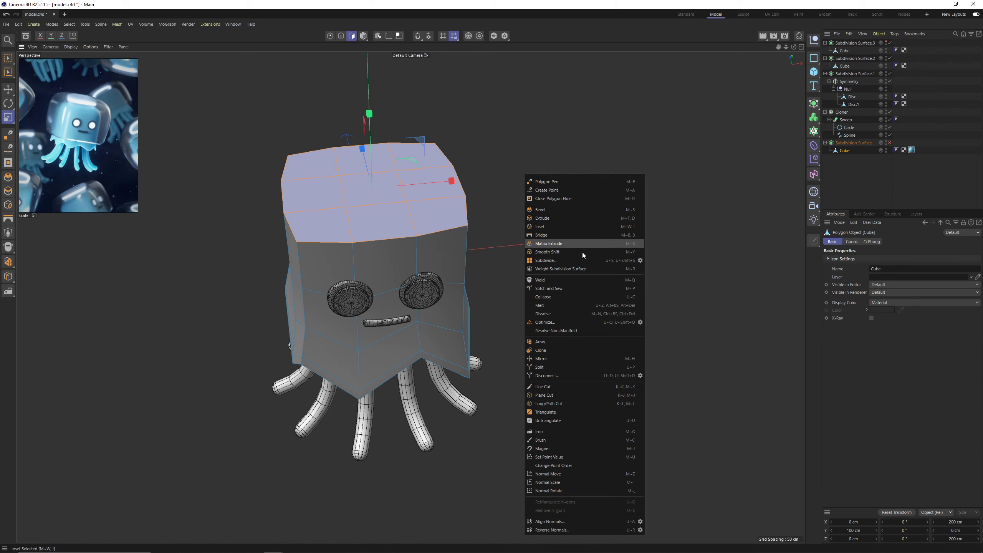
click(567, 366)
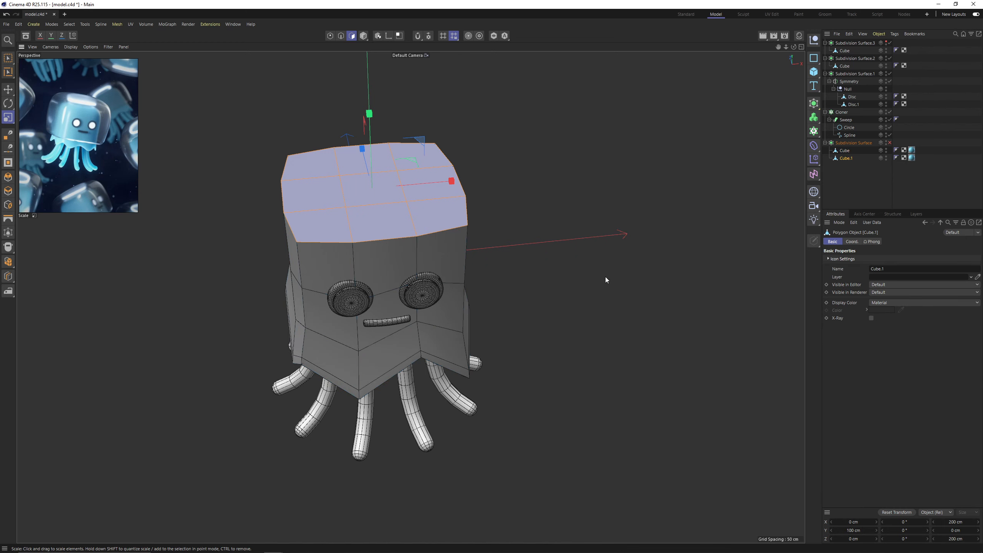
drag(605, 277, 521, 284)
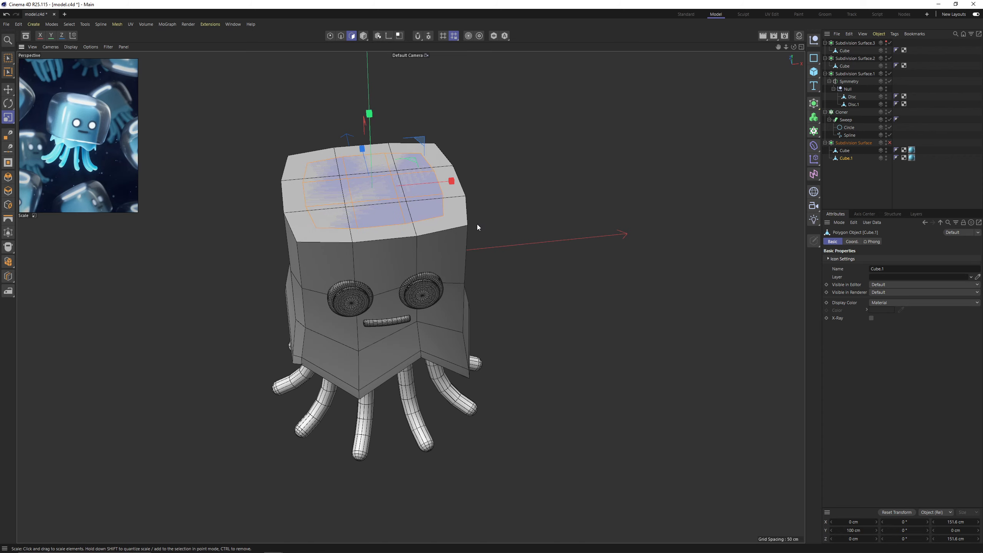
Inset the split top polygons to about 131.4 cm wide and examine the head highlight in the reference image.
scroll(476, 224, up, 5)
right_click(590, 147)
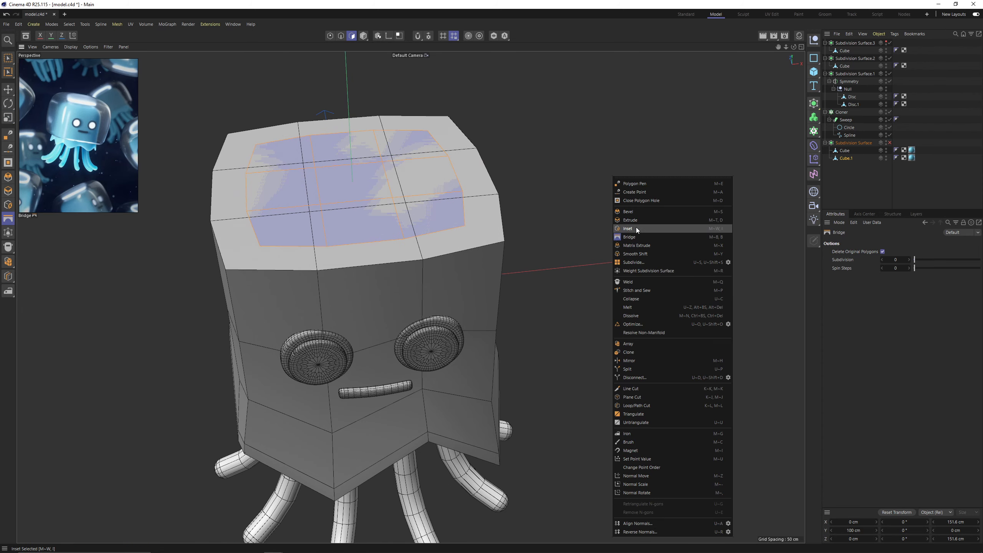
click(610, 200)
drag(573, 211, 558, 211)
middle_drag(134, 132, 114, 147)
scroll(114, 147, up, 3)
drag(370, 189, 376, 189)
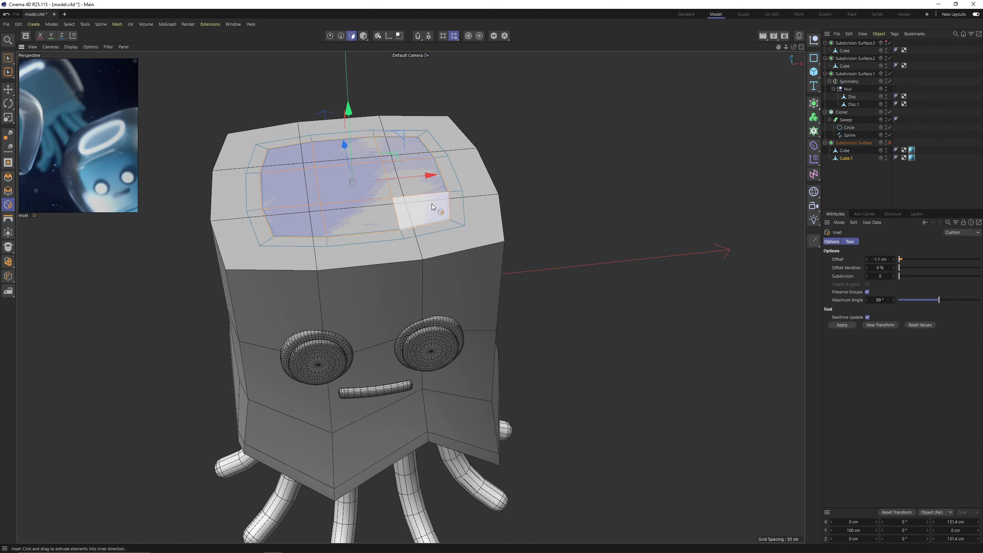
Delete the inset's inner polygons and raise the remaining ring to about Y 102.7 cm.
key(Delete)
alt+drag(513, 223, 321, 139)
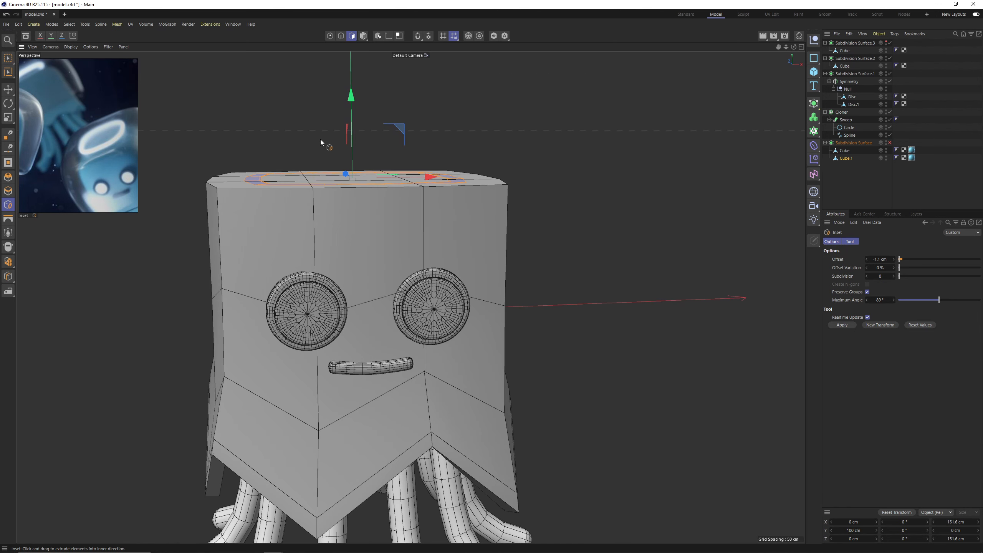
drag(351, 101, 351, 96)
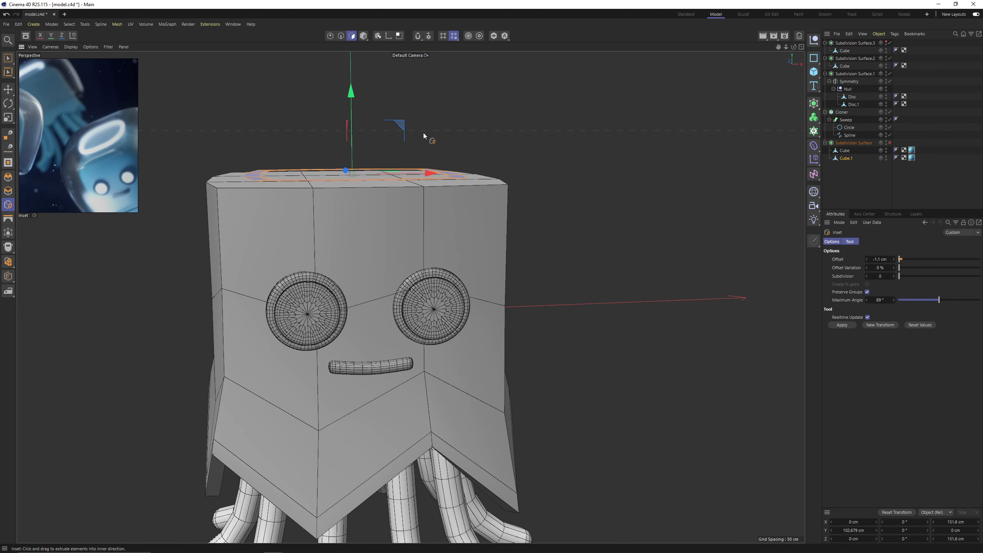
Try to extrude the ring by 7.5 cm and undo the extrusion.
right_click(512, 165)
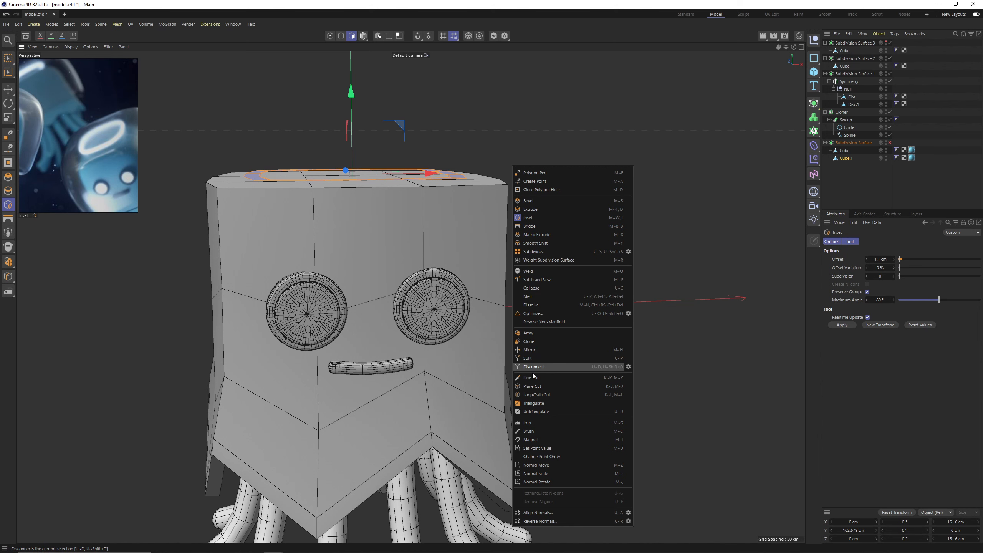
click(538, 210)
alt+drag(451, 211, 461, 253)
drag(460, 254, 491, 254)
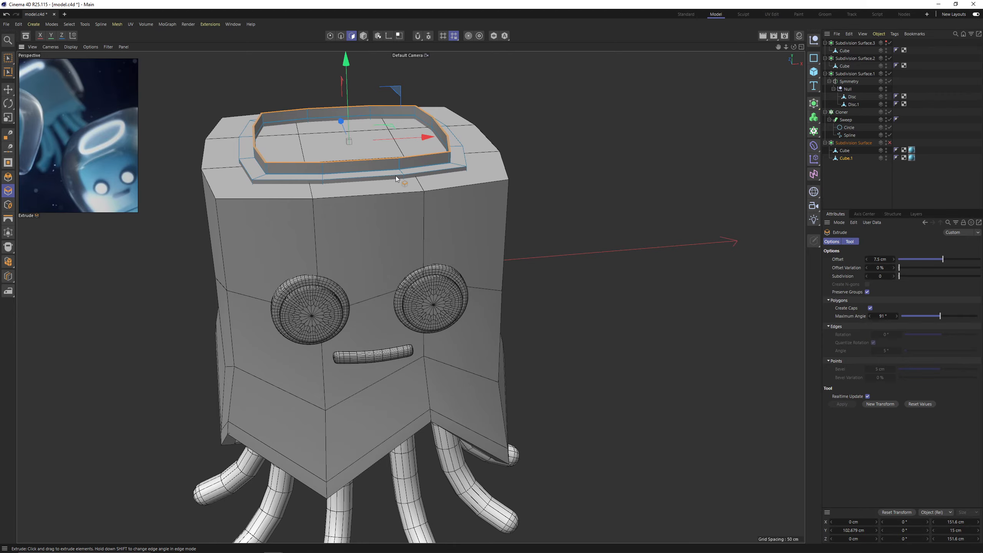
key(ctrl+z)
Raise the flat ring to about Y 105.6 cm above the body's top.
alt+drag(396, 176, 407, 227)
scroll(407, 227, up, 4)
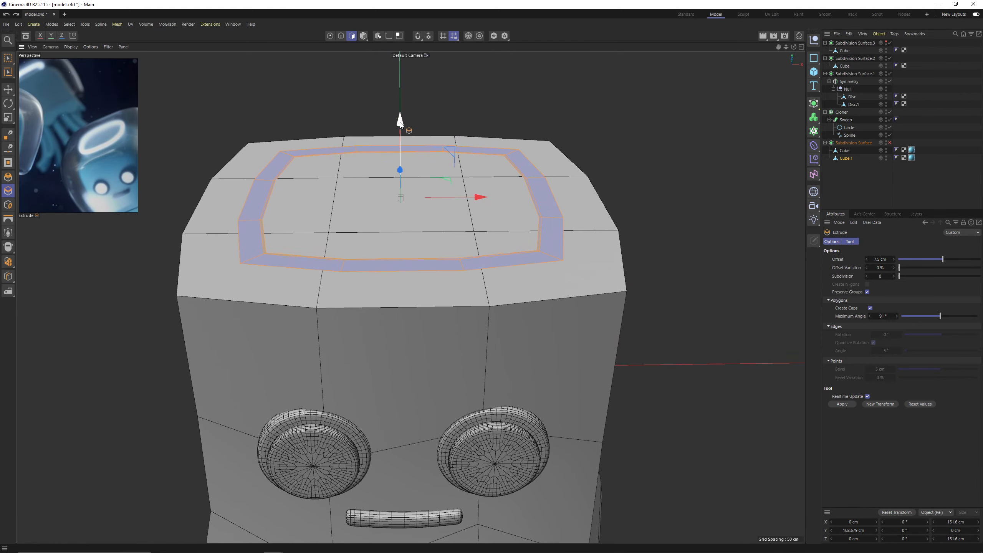
drag(400, 125, 400, 117)
Try to delete the ring's innermost edge loop in edge mode and undo the deletion.
alt+drag(515, 215, 551, 234)
scroll(551, 257, up, 5)
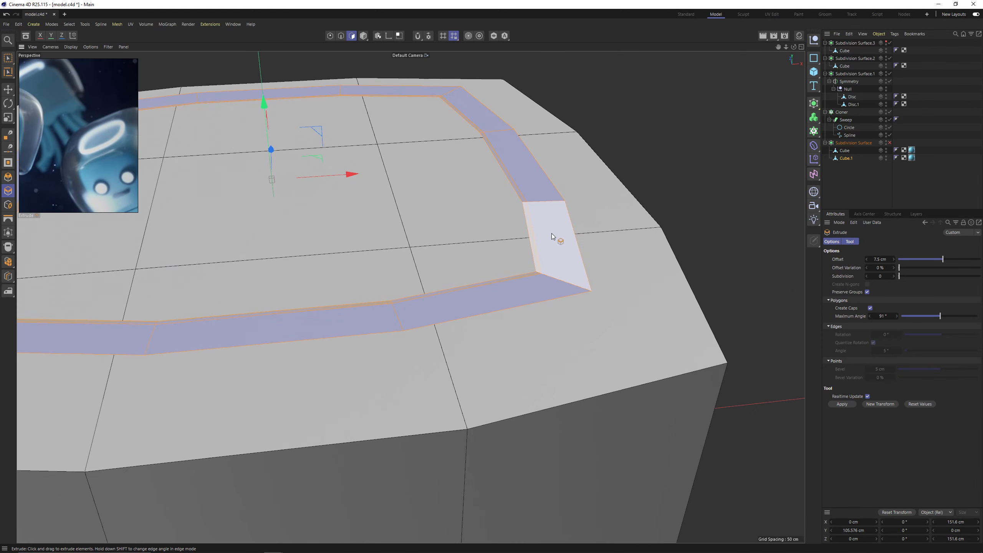
key(Return)
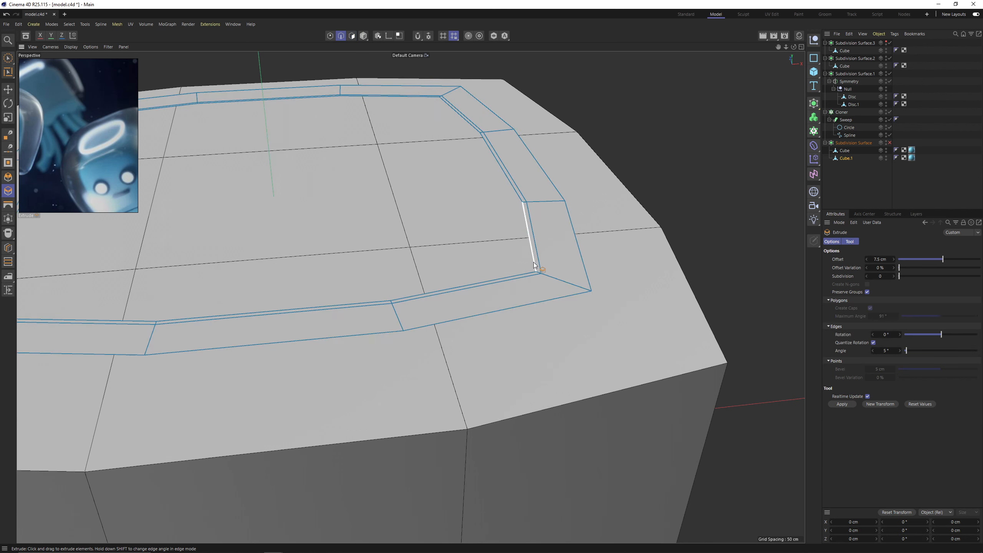
key(e)
double_click(534, 267)
key(Delete)
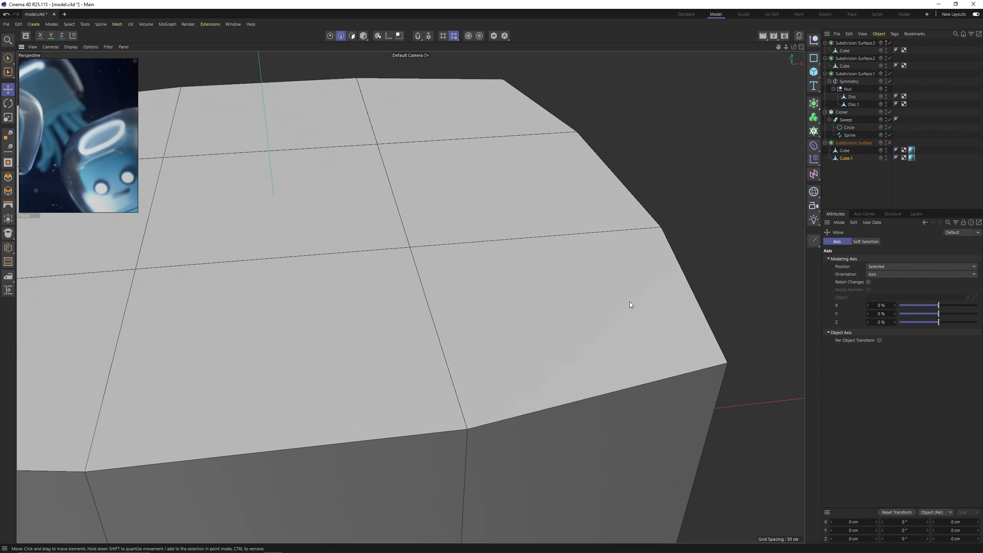
key(ctrl+z)
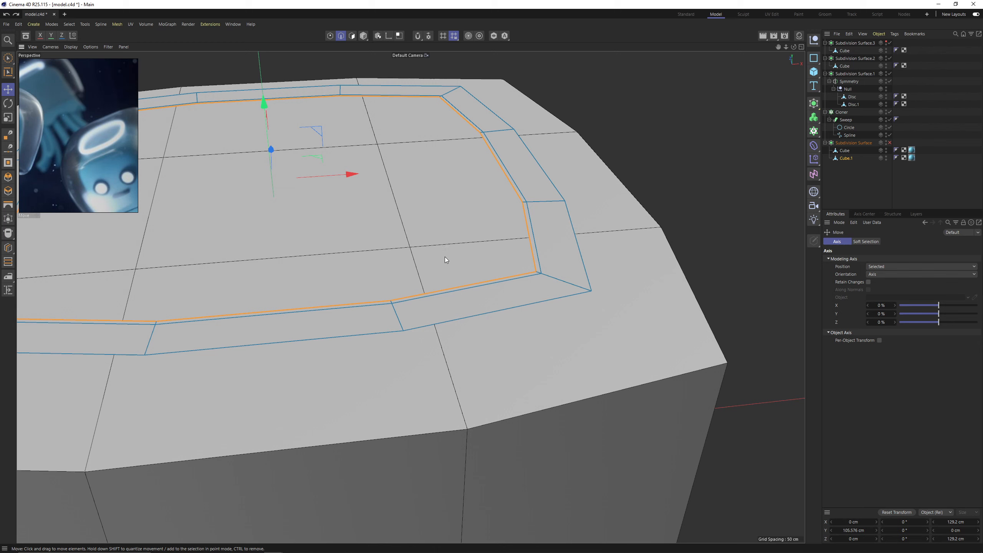
Scale the ring's innermost edge loop outward as a test, undo it and dissolve the extra edge loop beside it.
key(t)
drag(438, 286, 565, 311)
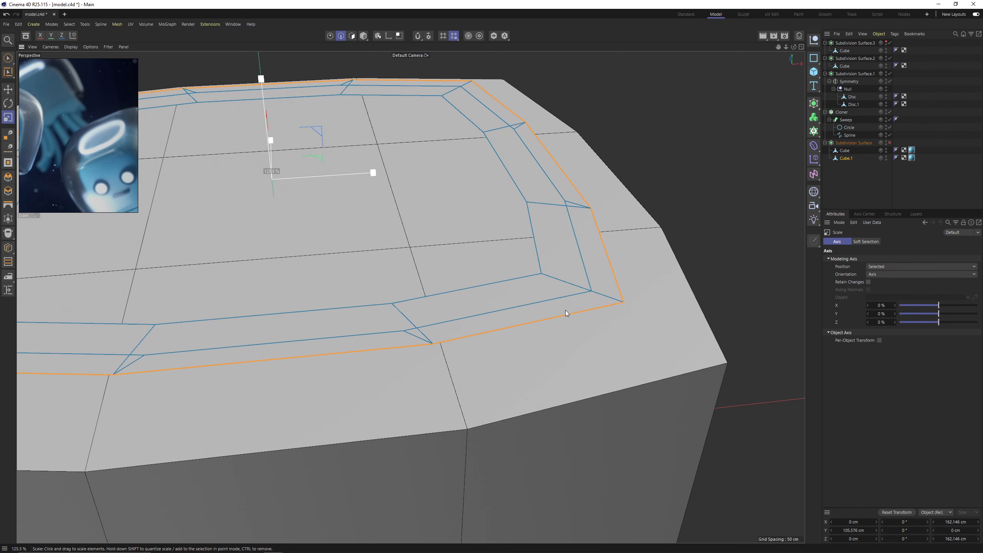
key(ctrl+z)
double_click(303, 313)
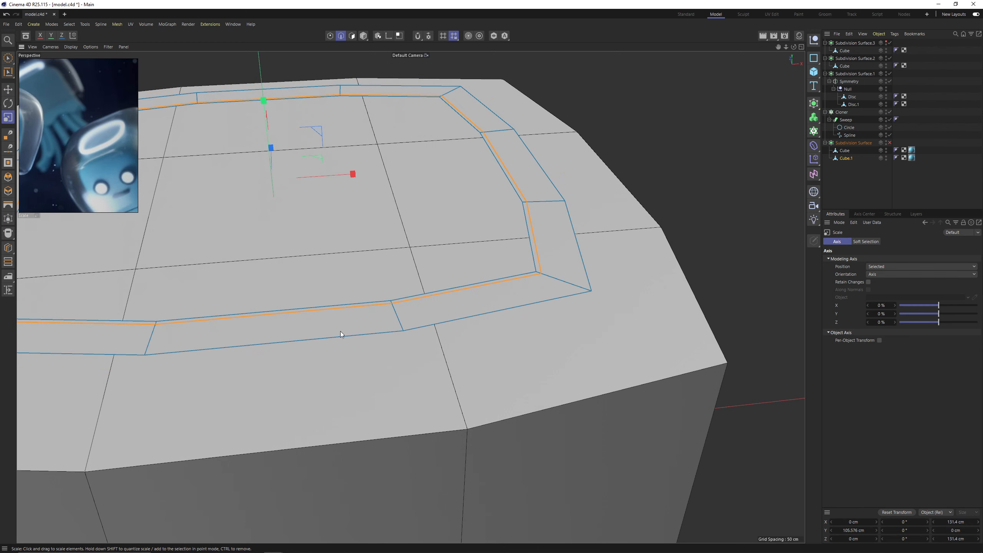
key(ctrl+Delete)
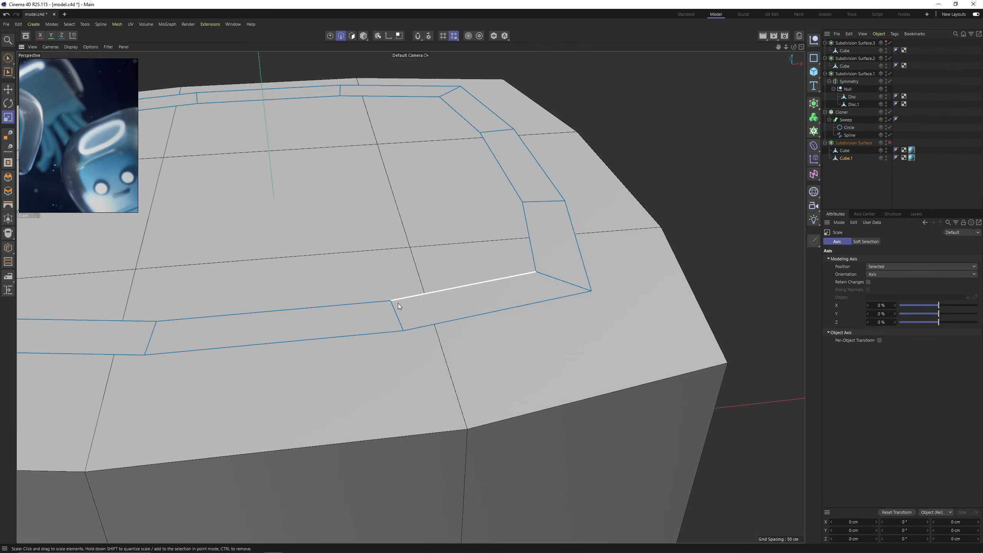
Select all the ring's polygons and extrude them with an offset of -11.5 cm, undoing a shallower attempt first.
key(Return)
double_click(400, 301)
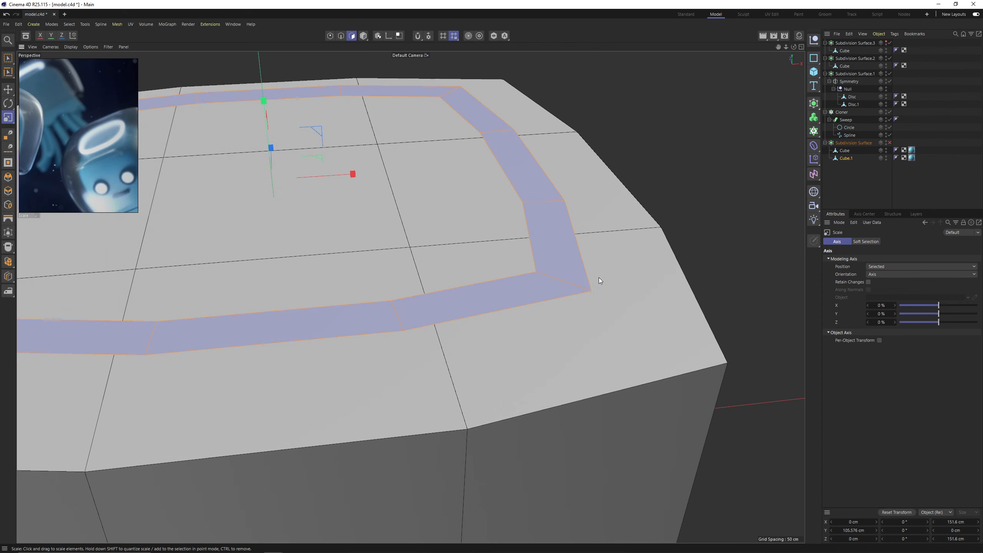
right_click(594, 284)
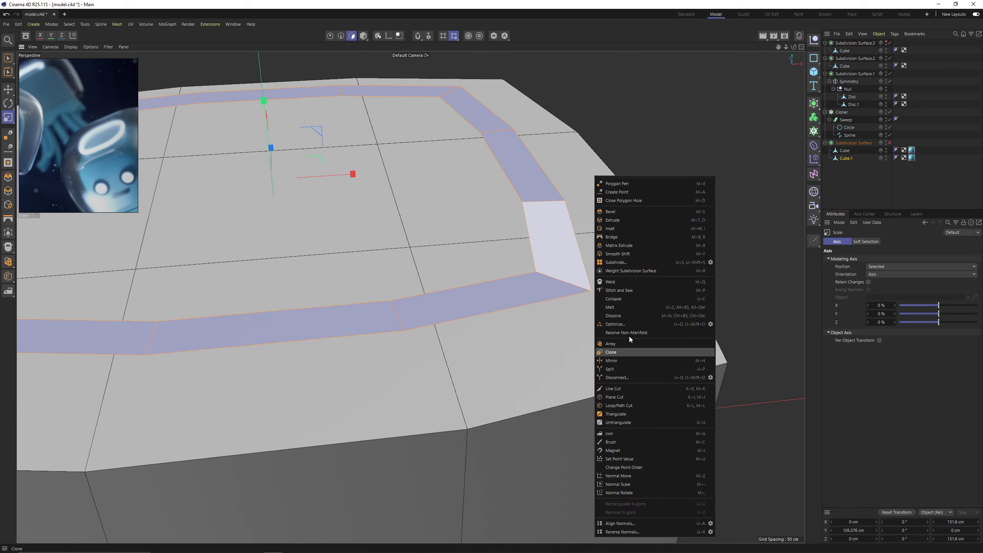
click(625, 221)
drag(625, 221, 561, 225)
scroll(522, 252, down, 5)
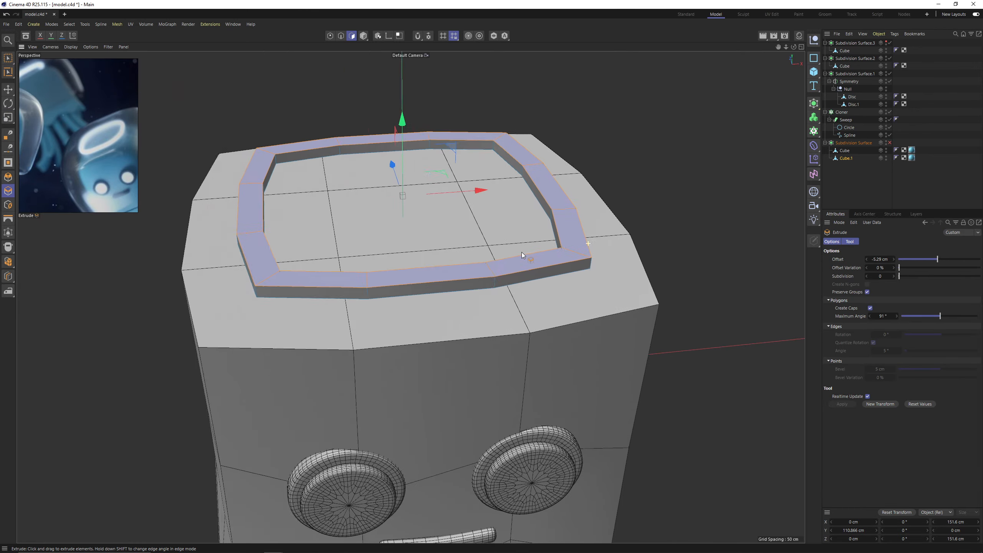
alt+drag(521, 252, 551, 225)
key(ctrl+z)
drag(655, 269, 607, 238)
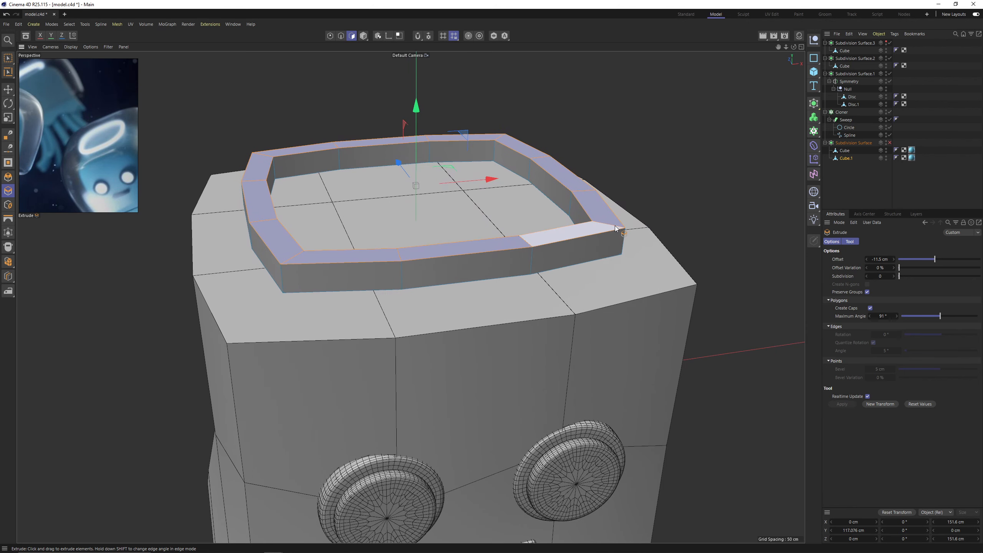
Group the body mesh and the extruded ring into a null inside the body's Subdivision Surface.
ctrl+click(844, 151)
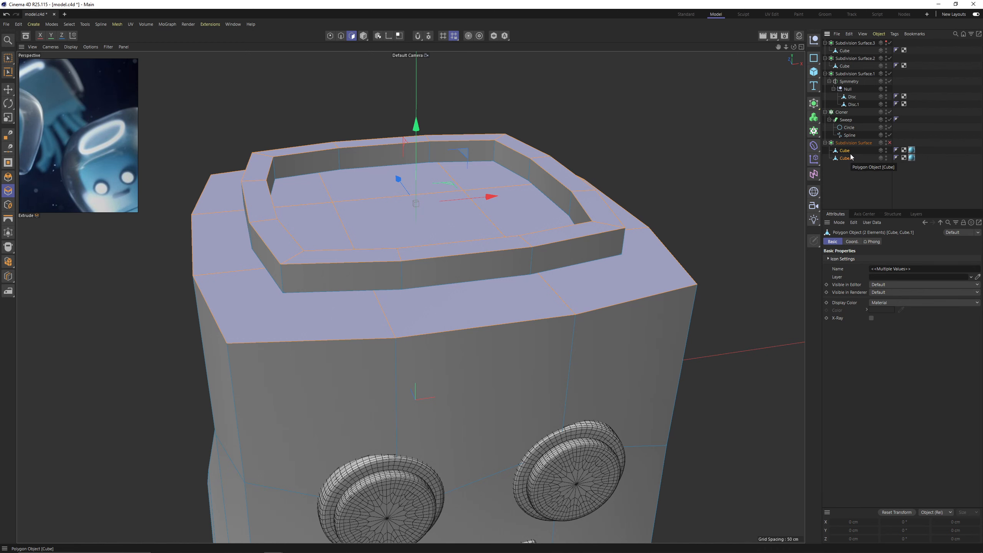
key(alt+g)
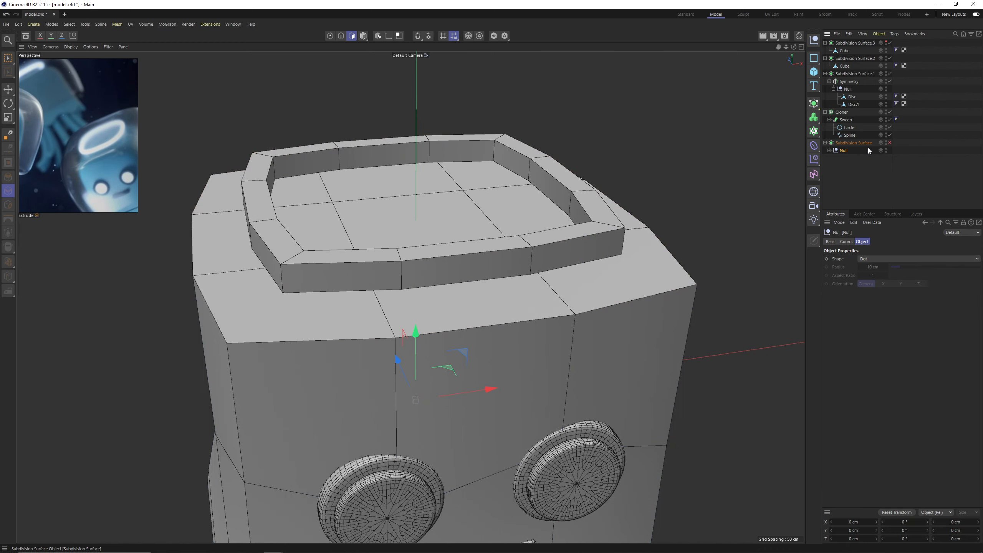
Re-enable the body's Subdivision Surface and add supporting edge loops around the extruded ring with Loop/Path Cut.
key(q)
click(829, 150)
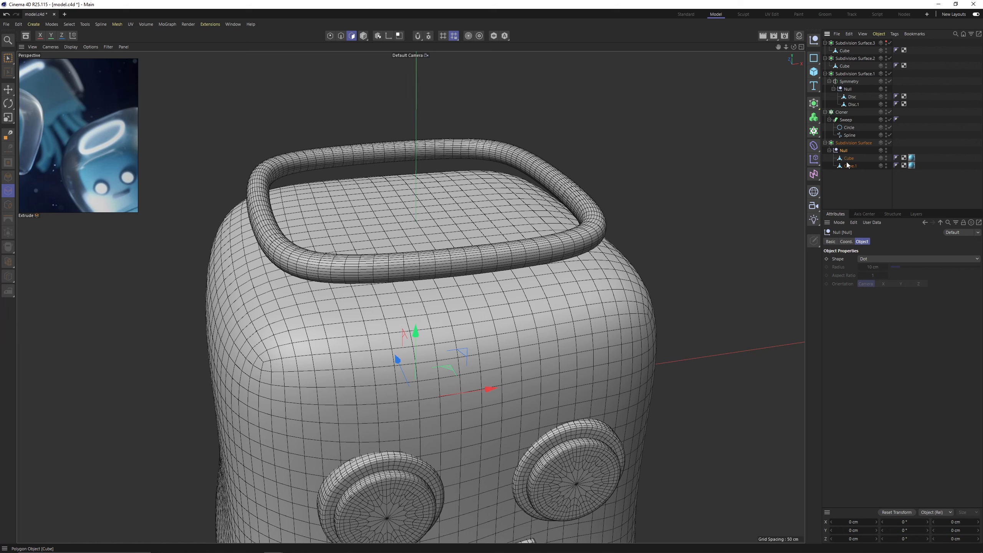
click(847, 166)
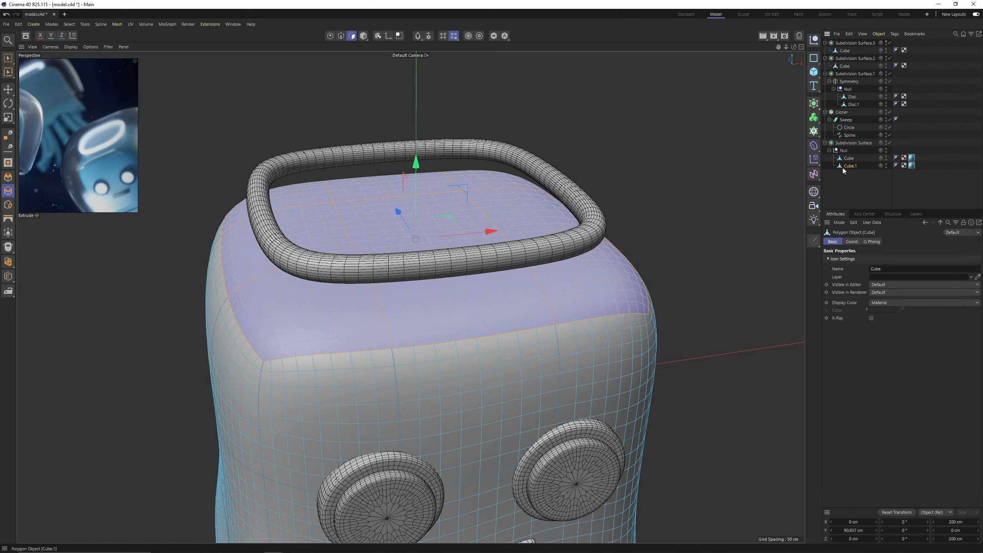
click(843, 167)
scroll(513, 263, up, 2)
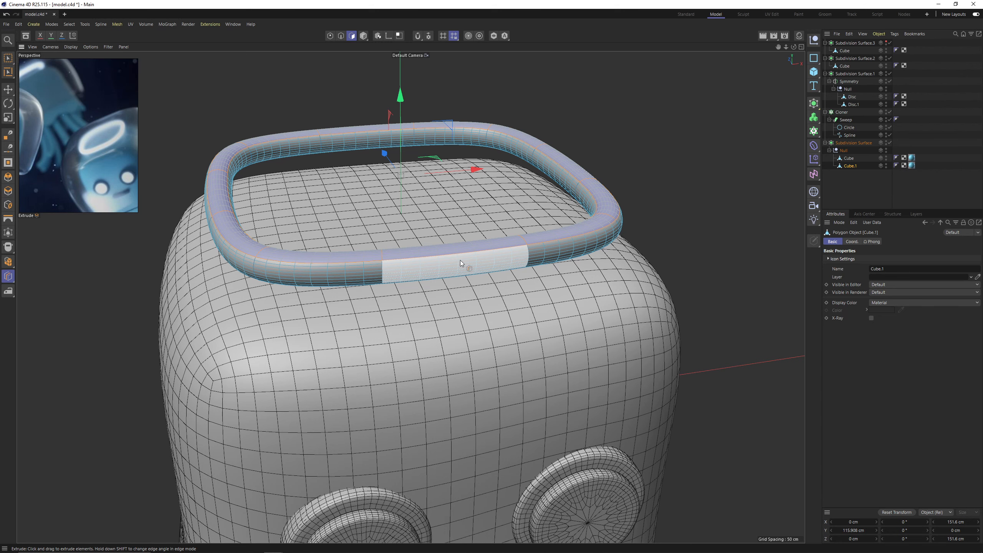
key(k)
key(l)
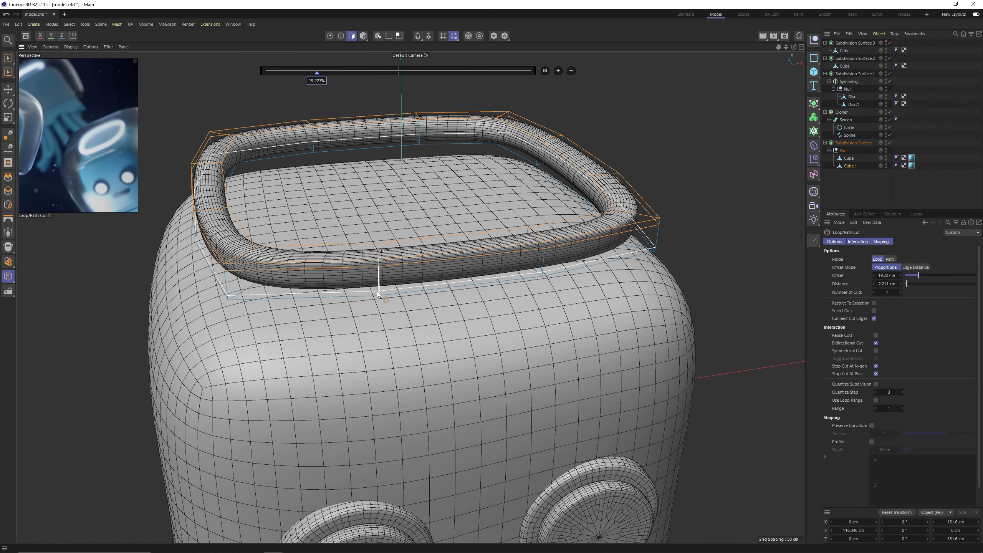
scroll(271, 143, up, 1)
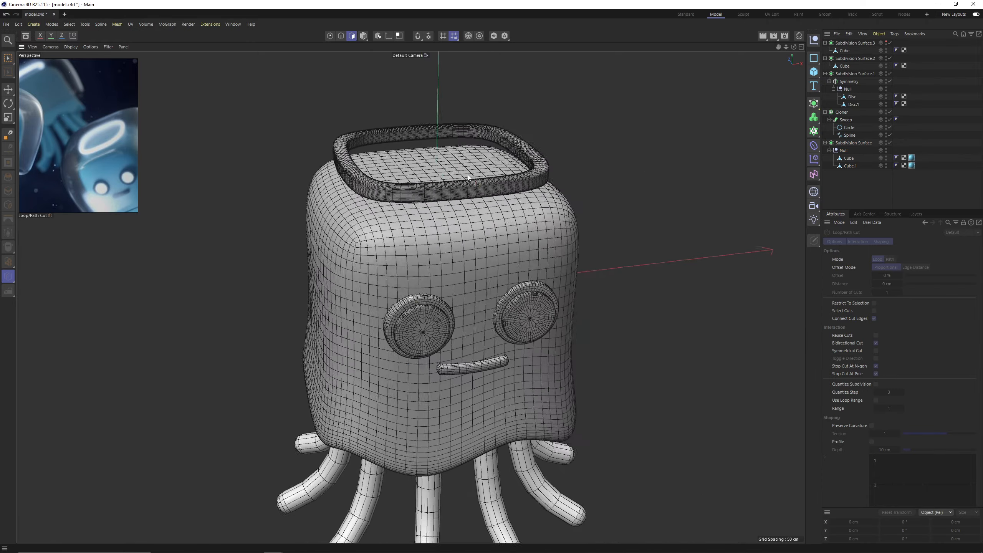
alt+drag(468, 175, 439, 170)
alt+middle_drag(439, 170, 435, 195)
key(Return)
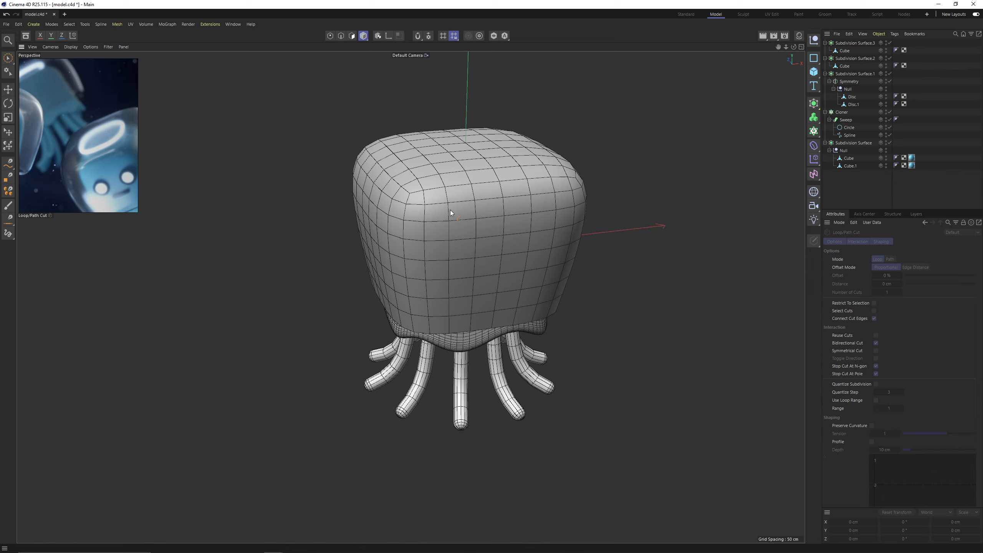
Rename the outer dome mesh as hay and hide it in the viewport.
alt+drag(450, 213, 372, 189)
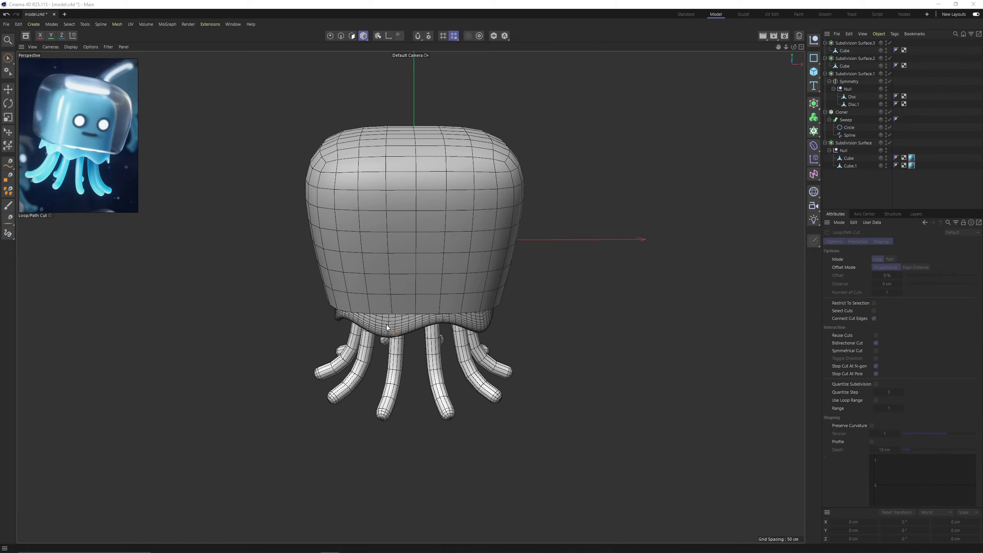
alt+drag(472, 258, 438, 232)
alt+drag(437, 232, 434, 247)
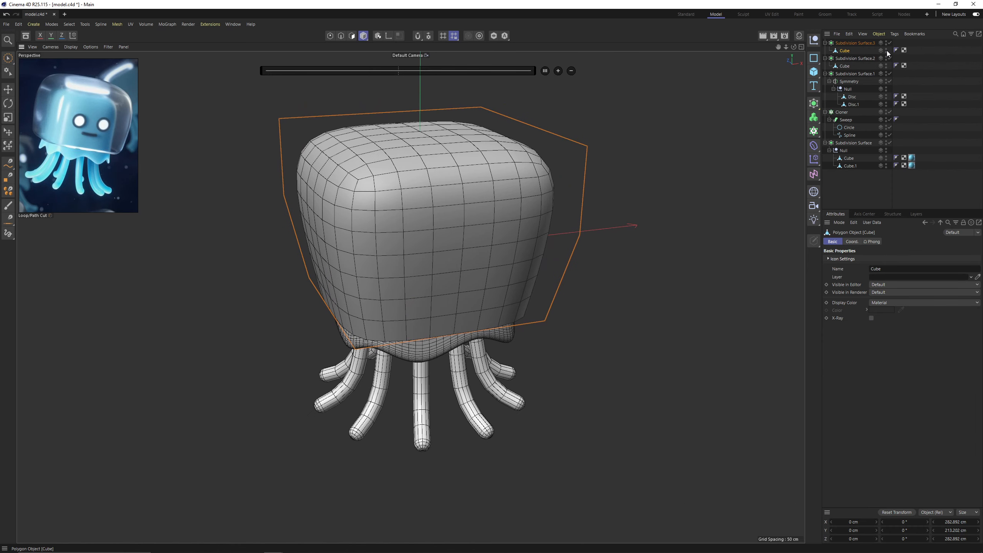
double_click(844, 51)
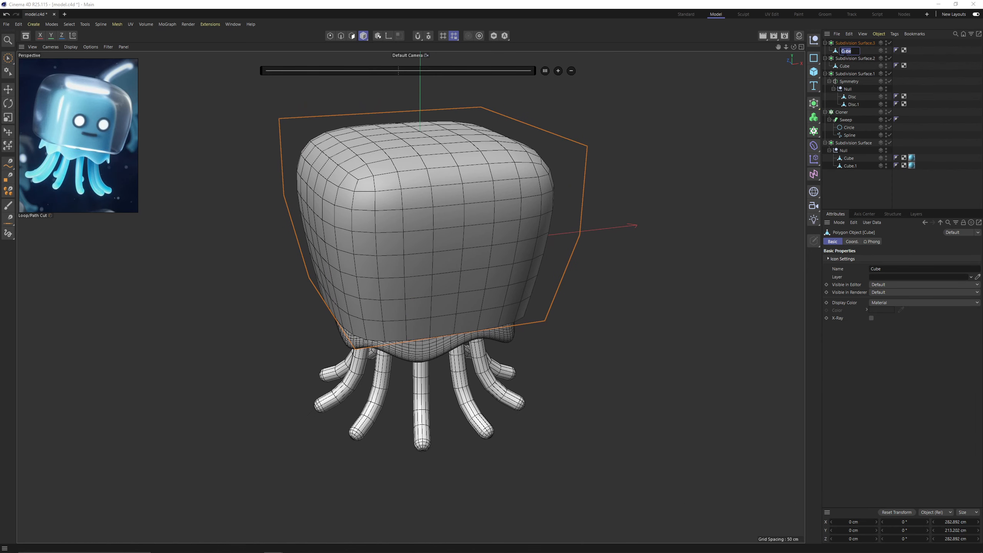
text(hay)
key(Return)
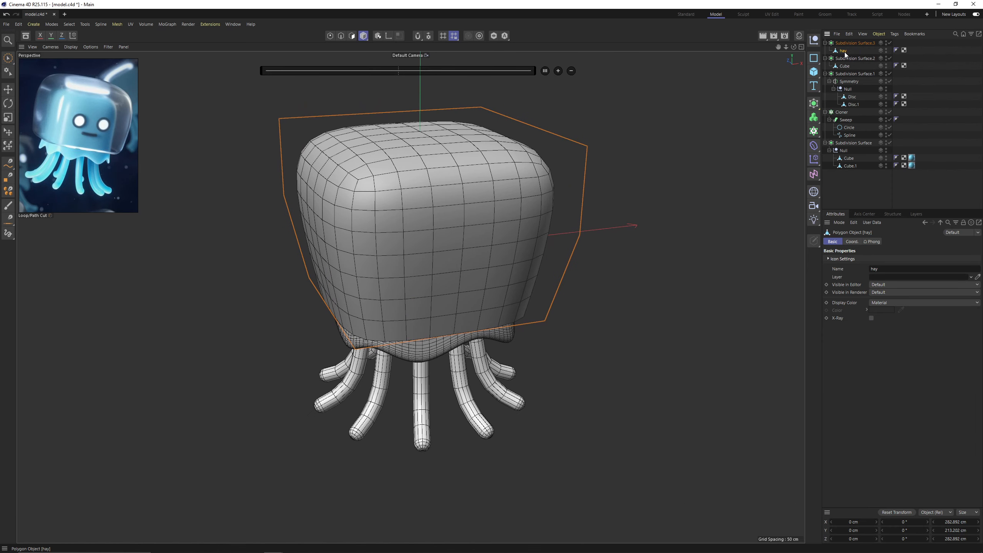
double_click(886, 49)
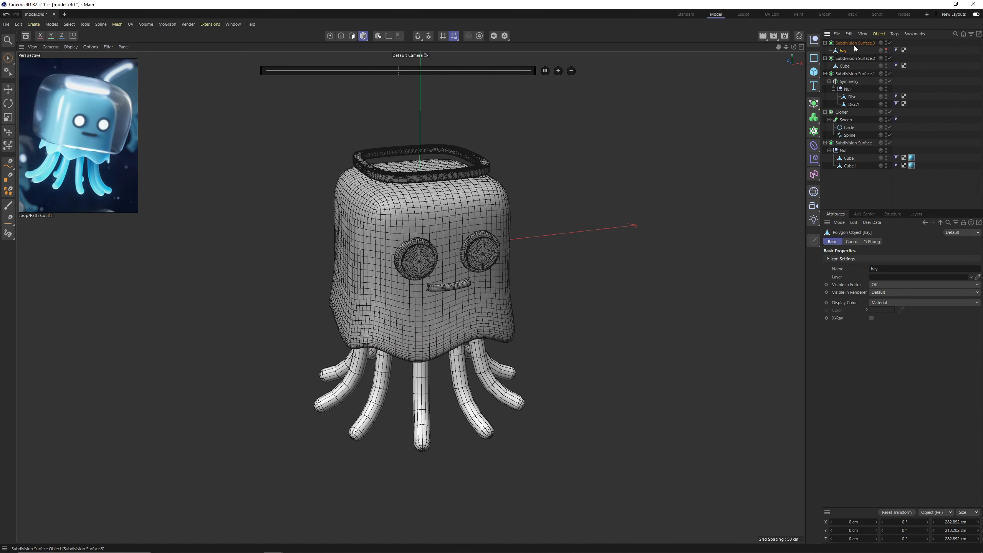
Move the hay mesh out of Subdivision Surface.3 and delete that generator.
click(849, 58)
ctrl+click(865, 73)
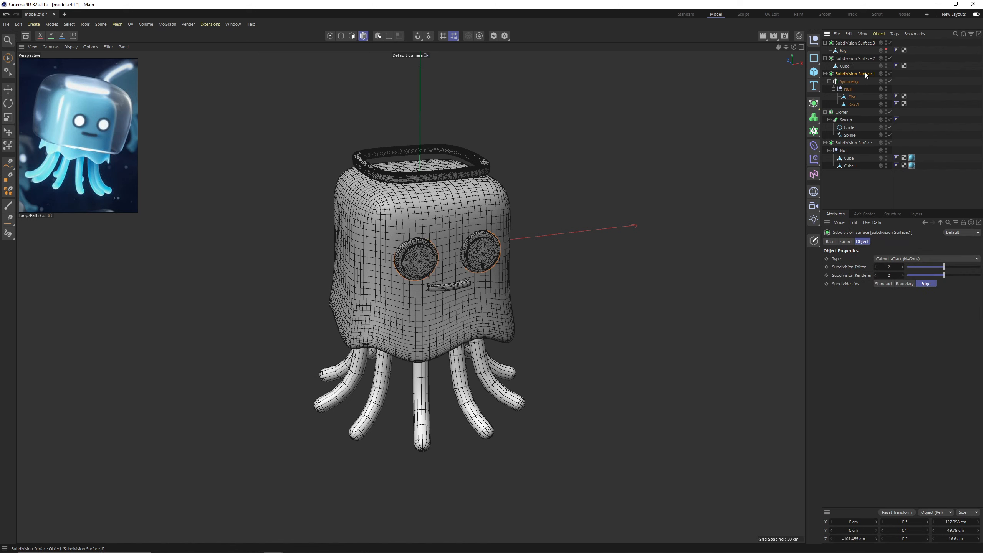
click(851, 181)
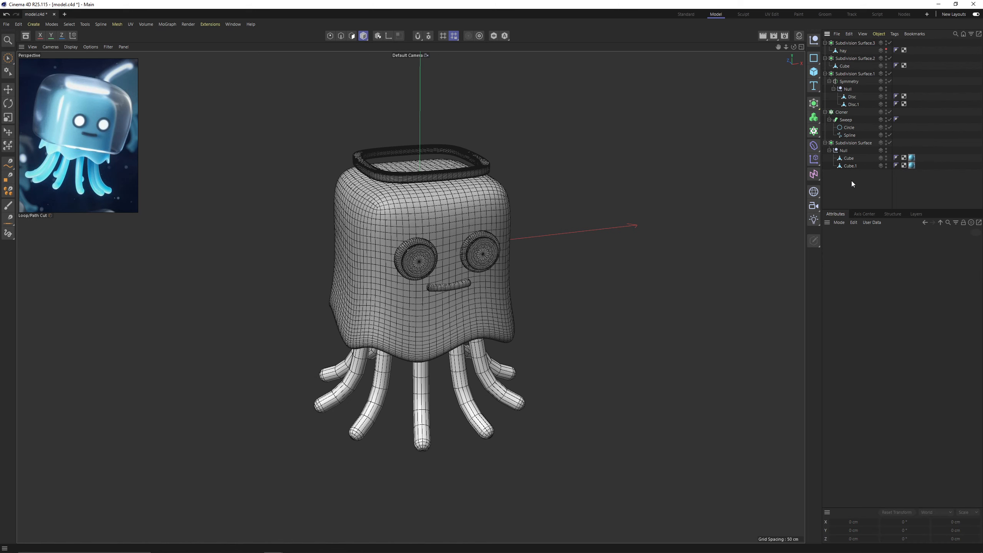
drag(845, 52, 845, 66)
click(843, 43)
key(Delete)
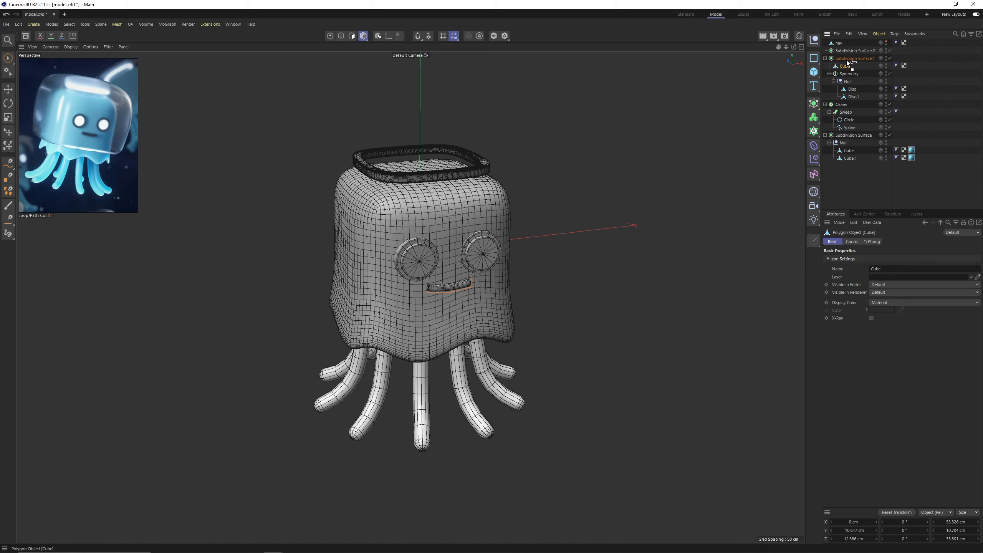
Take the mouth cube and the eyes' Symmetry out of their Subdivision Surfaces and delete both generators.
drag(846, 54, 852, 59)
click(849, 50)
key(Delete)
click(830, 65)
click(853, 59)
key(Delete)
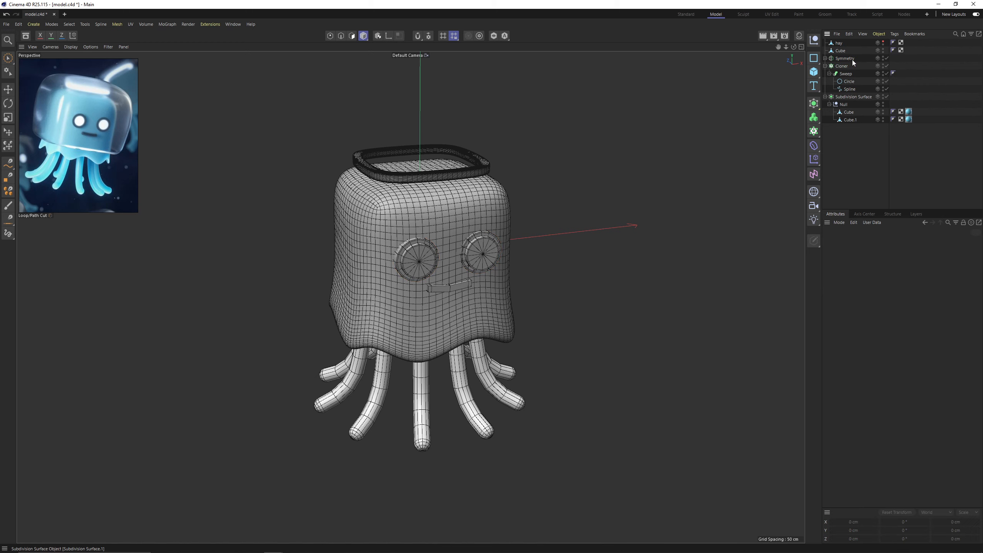
Take the body Null out of the remaining Subdivision Surface and move that generator to the start of the object hierarchy.
click(829, 104)
drag(839, 104, 842, 111)
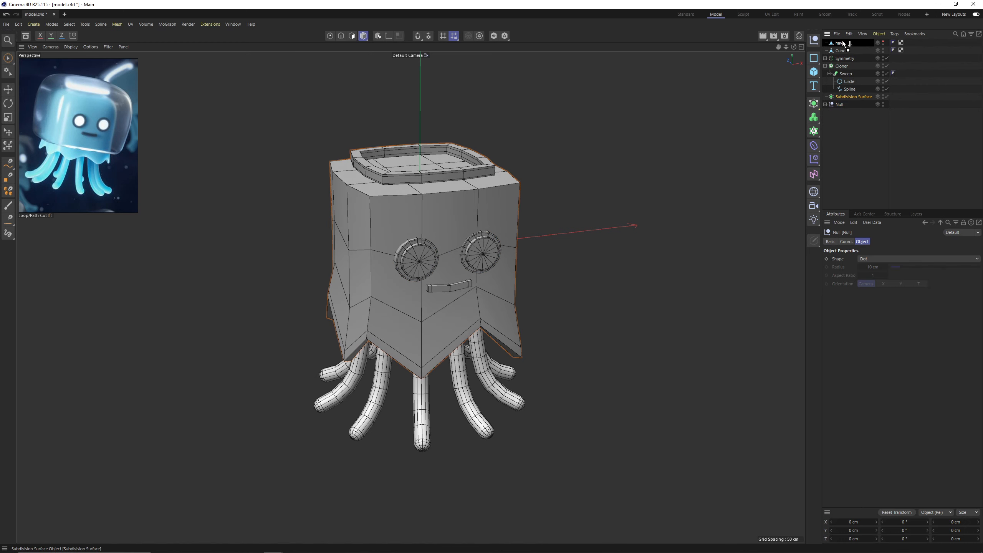
drag(843, 43, 841, 39)
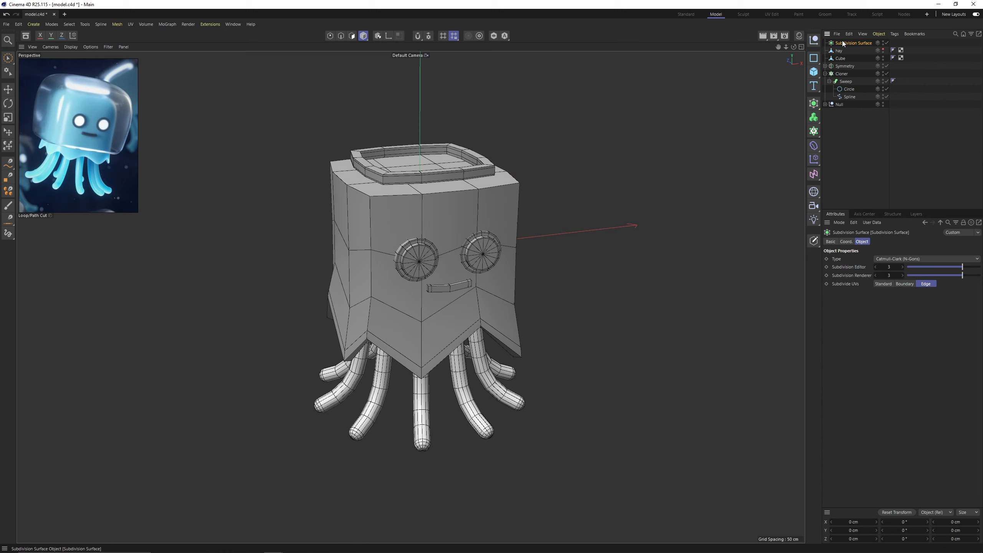
Group hay, the mouth, Symmetry, Cloner and the body Null into one null and place it inside the Subdivision Surface.
click(826, 73)
drag(849, 123, 834, 50)
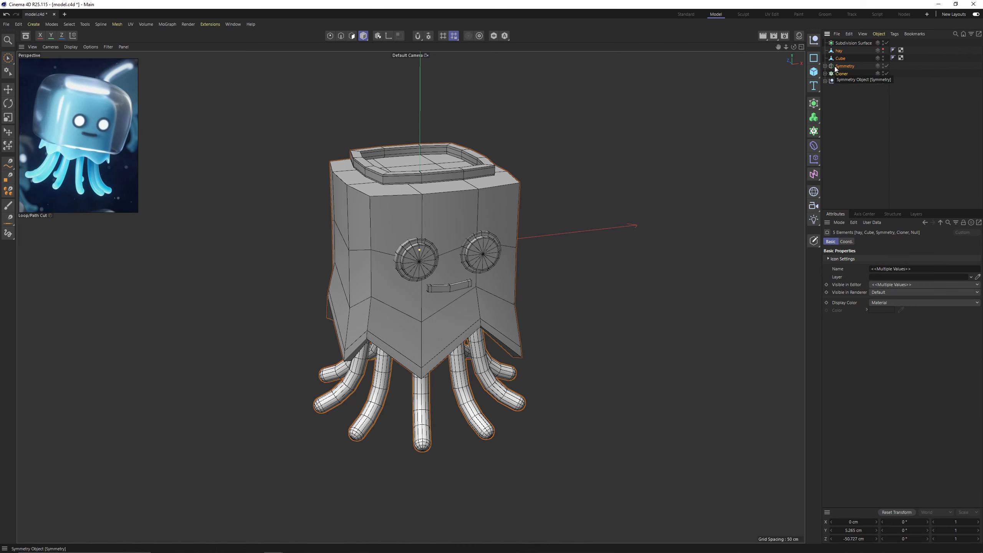
key(alt+g)
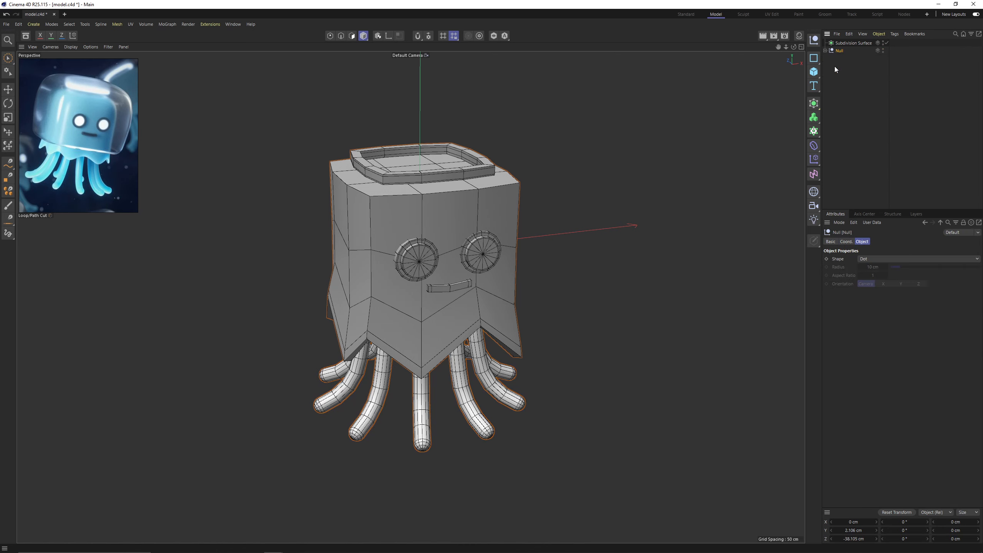
drag(844, 42, 844, 42)
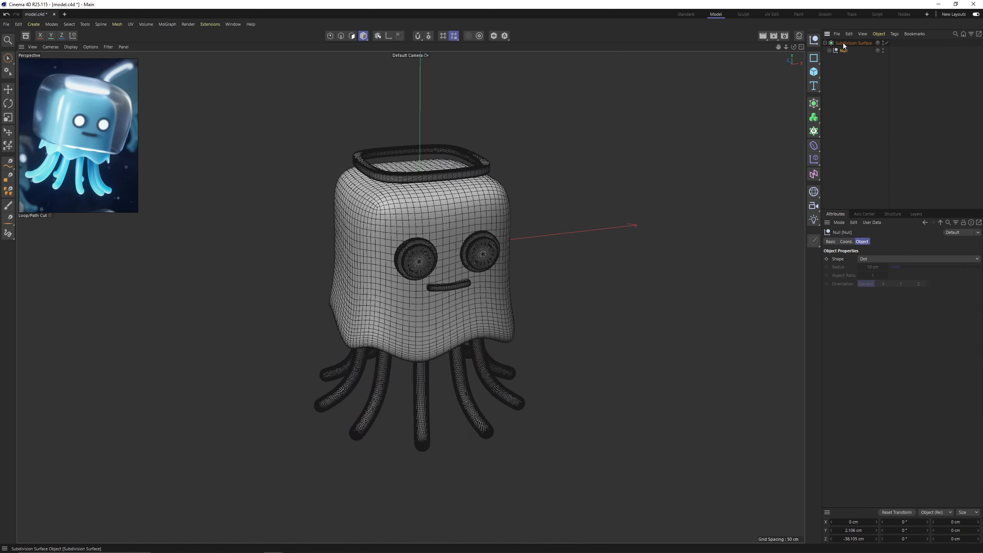
Rename the main group null as octo.
click(830, 51)
double_click(845, 51)
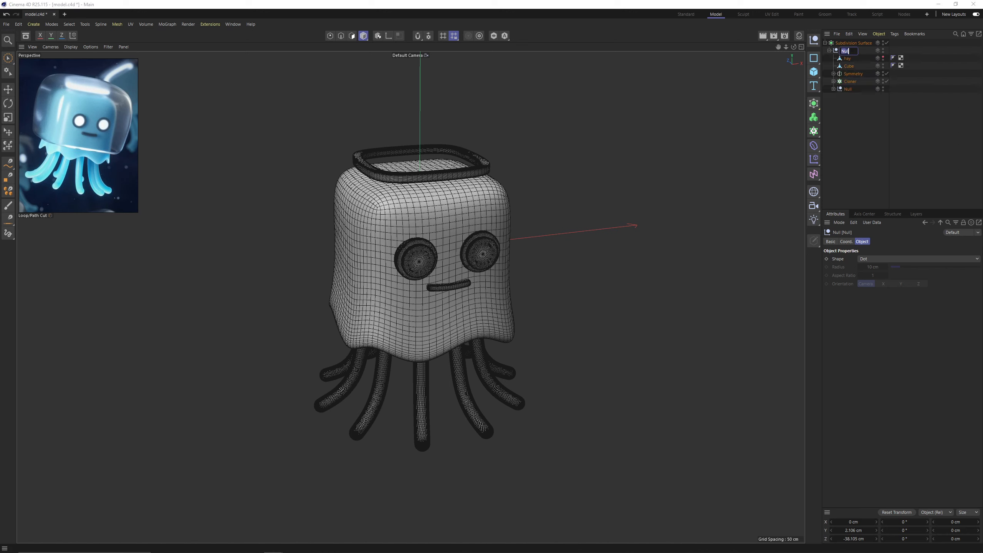
text(octo)
key(Return)
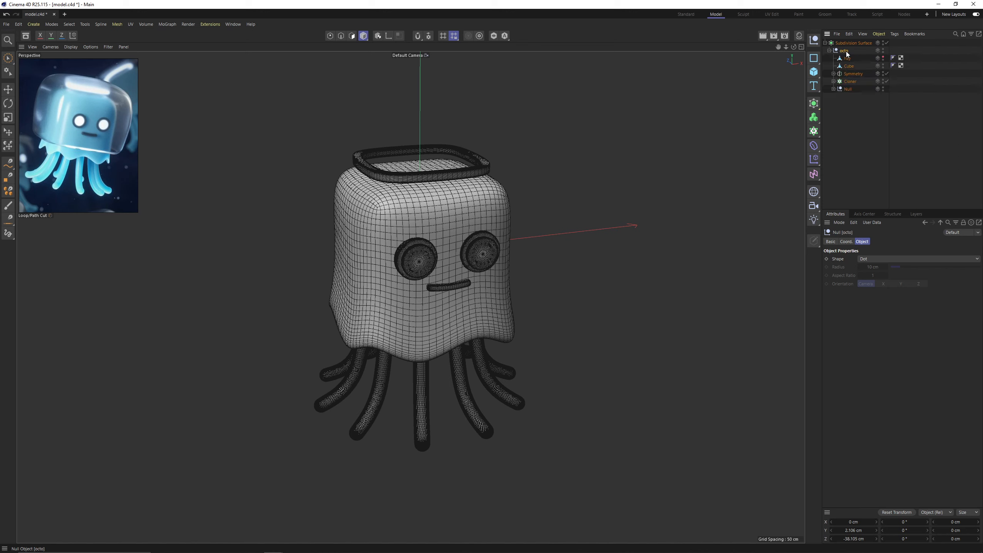
Expand the inner body null and switch the viewport to smooth shading without wireframe lines.
click(869, 131)
click(833, 89)
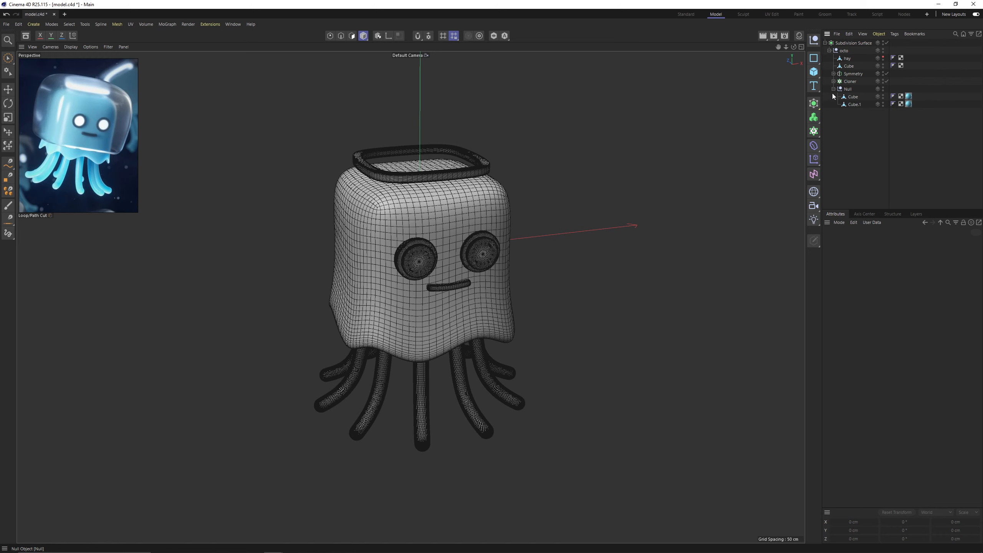
key(n)
key(a)
scroll(566, 226, up, 1)
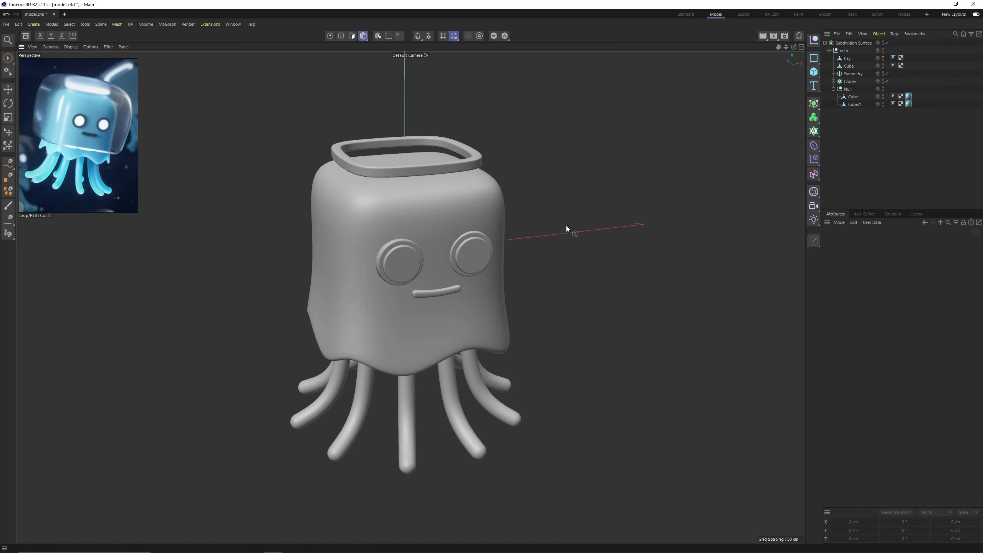
Rename the highlight ring mesh Cube.1 as ring.
click(845, 104)
alt+drag(511, 149, 502, 227)
alt+right_drag(502, 227, 706, 171)
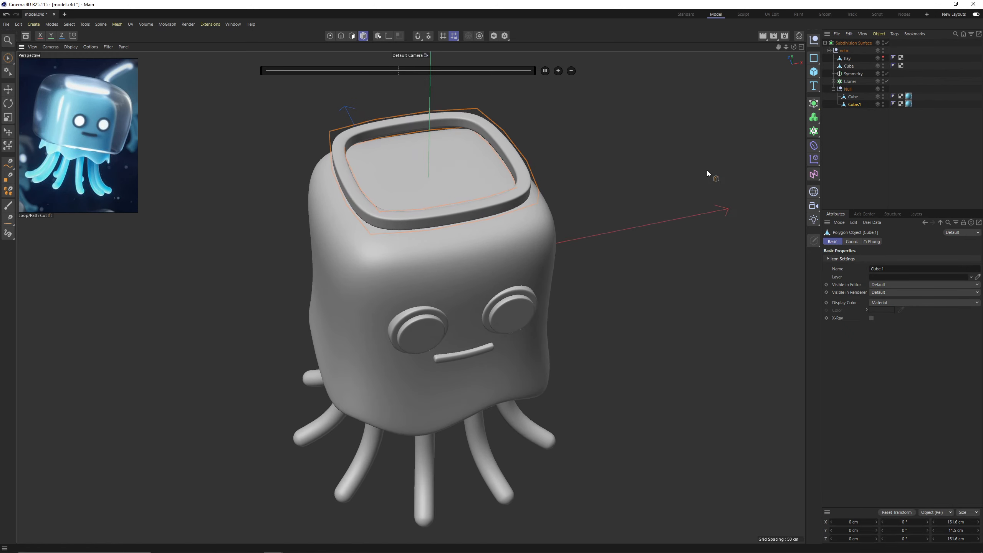
double_click(861, 105)
key(Return)
key(Return)
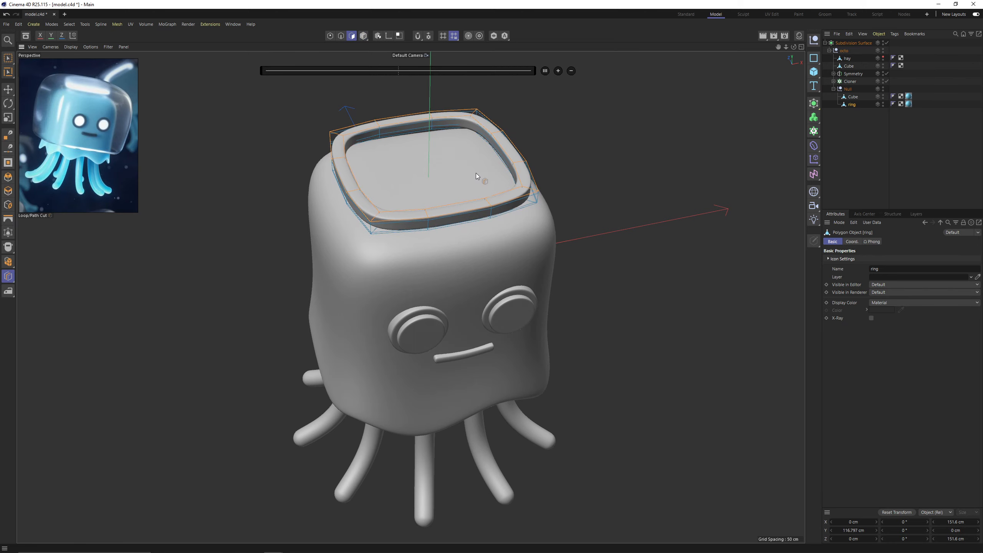
Turn off the Subdivision Surface and bring up the modeling commands for all of the ring's selected polygons.
key(q)
alt+right_drag(497, 200, 564, 199)
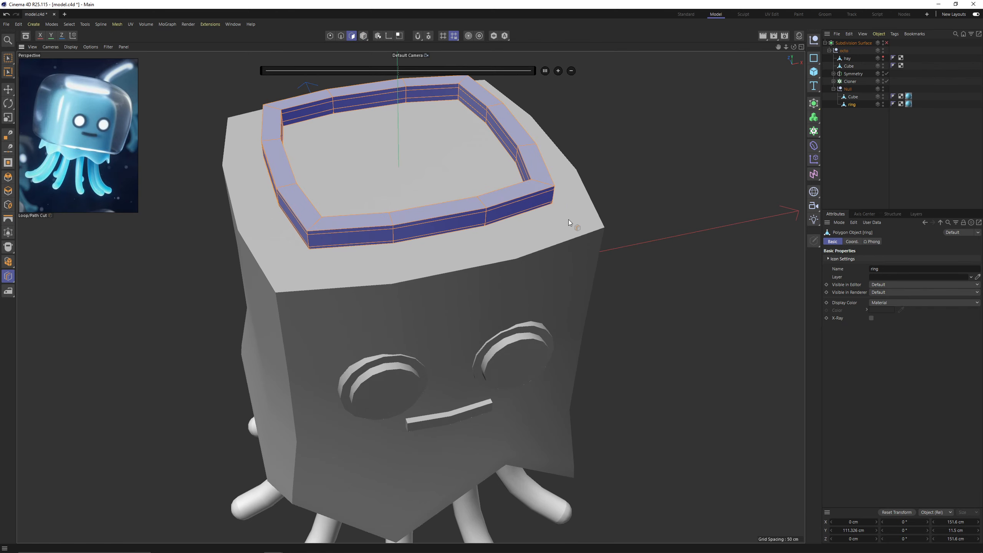
right_click(582, 221)
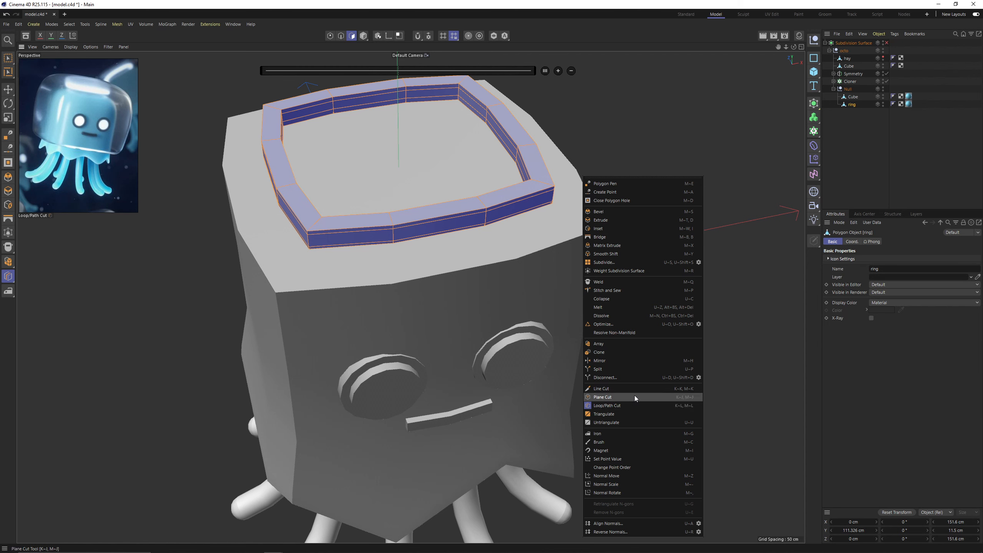
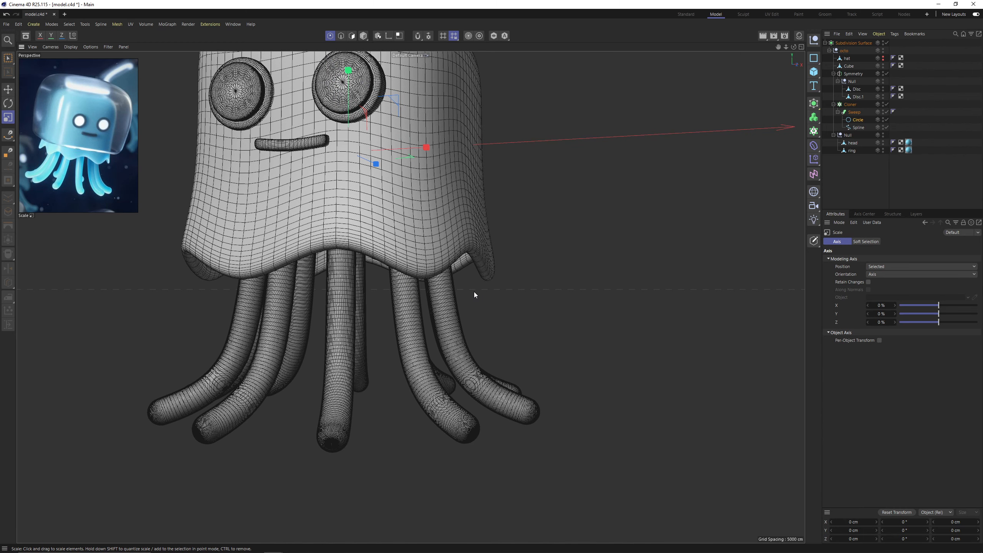
Switch the viewport to smooth shading without wireframe lines and show the whole jellyfish.
key(n)
key(a)
alt+drag(454, 266, 473, 275)
alt+right_drag(472, 275, 472, 288)
drag(471, 287, 480, 290)
alt+right_drag(480, 290, 436, 302)
alt+drag(436, 302, 443, 324)
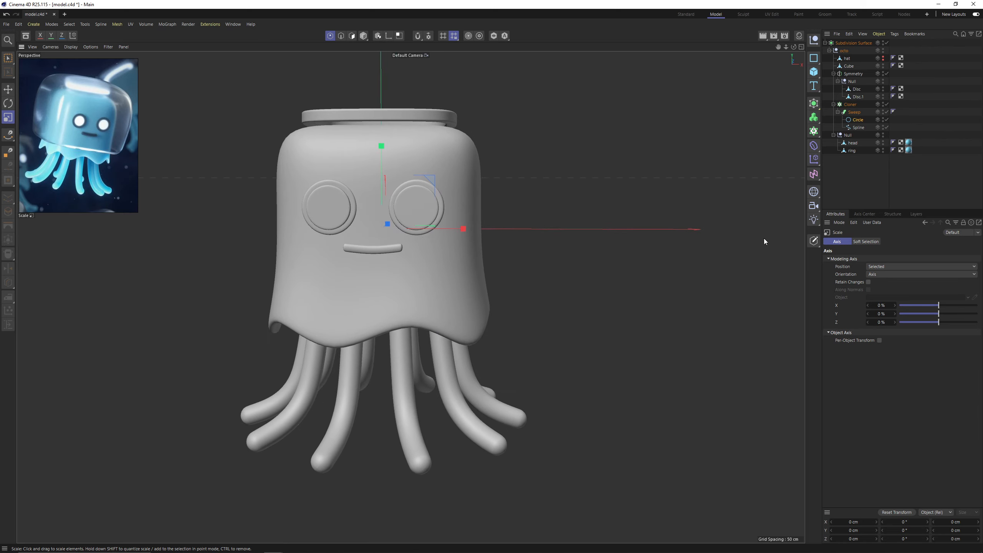
Move the head and ring meshes directly under the octo null and delete the emptied inner null.
click(847, 171)
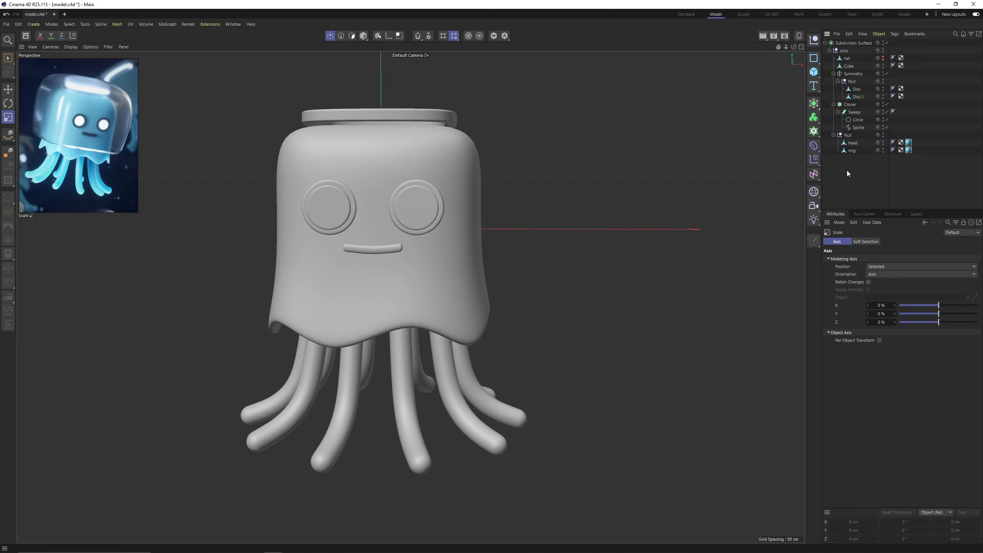
click(853, 144)
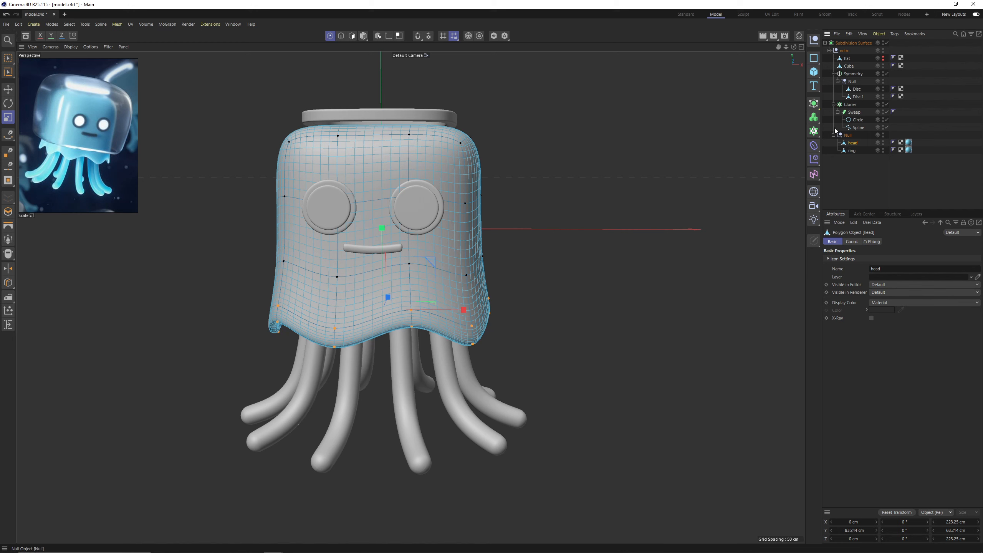
click(833, 74)
click(833, 81)
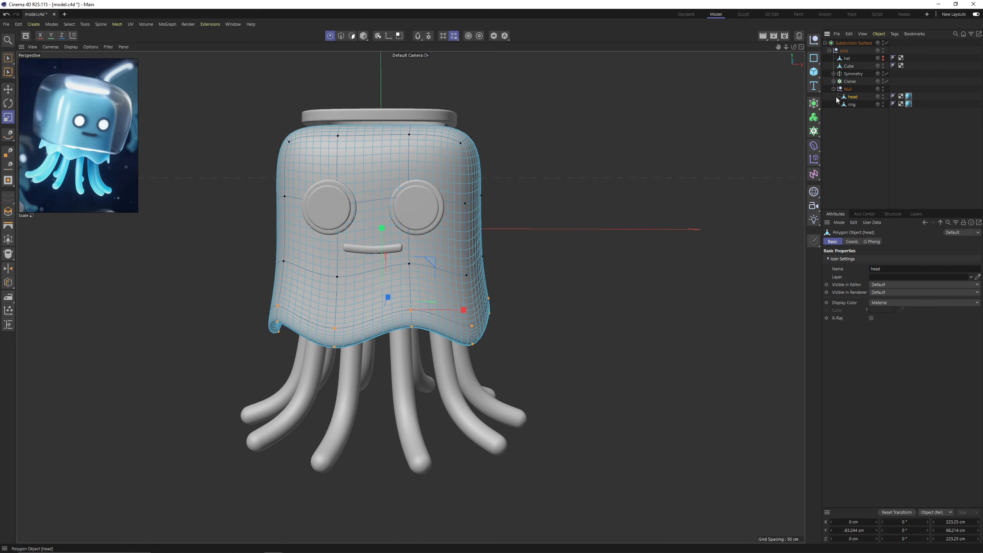
shift+click(857, 101)
drag(854, 58, 854, 57)
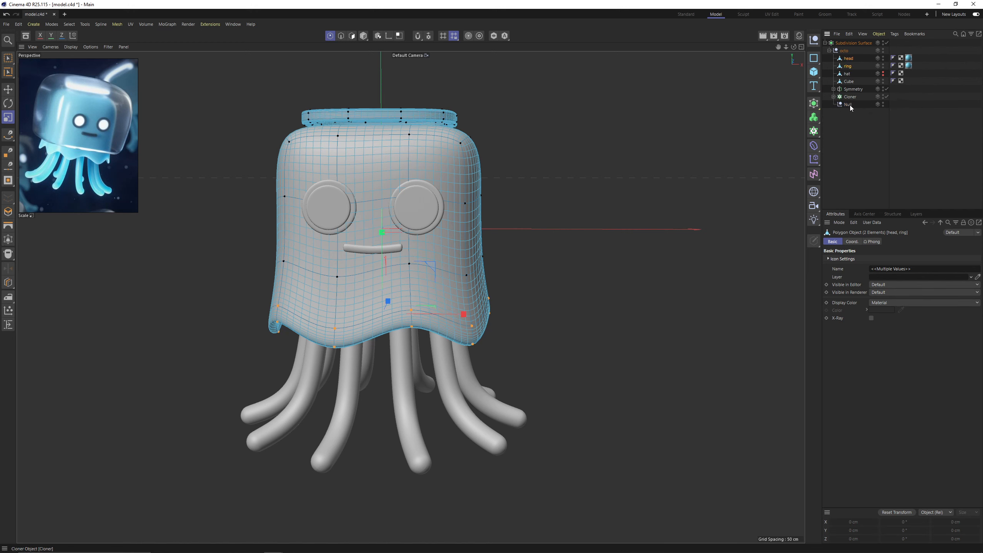
click(846, 104)
key(Delete)
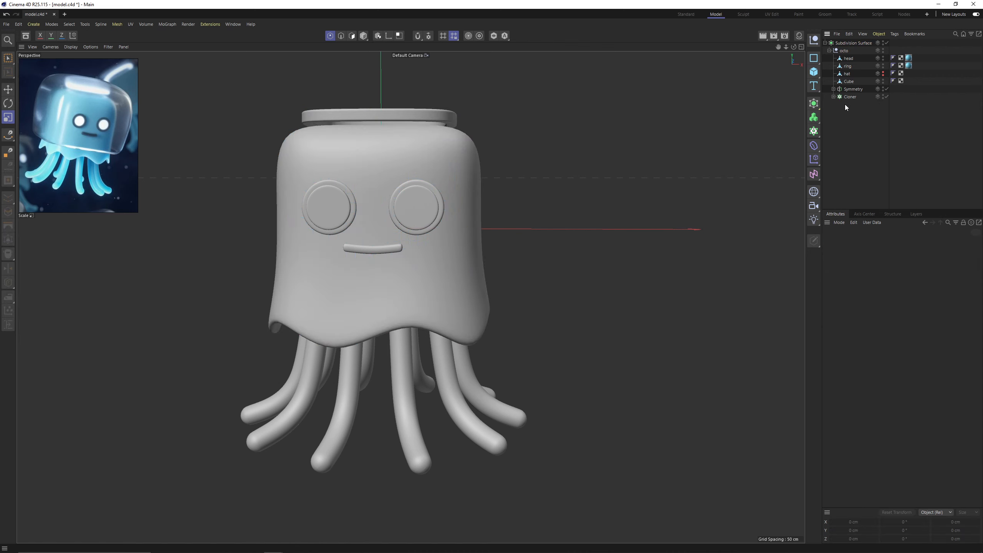
Rename the Cube mesh as mouth and the Symmetry object as eyes.
double_click(849, 82)
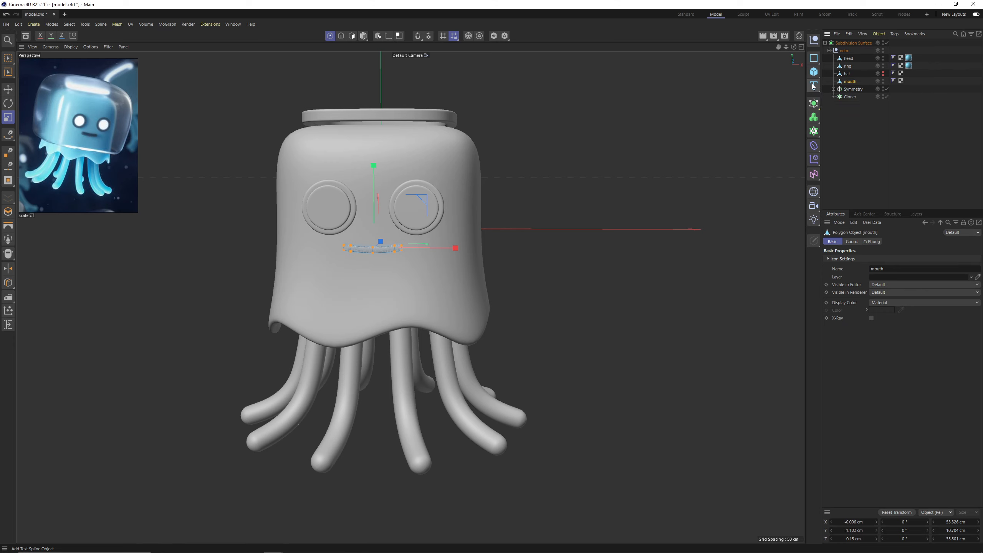
double_click(850, 89)
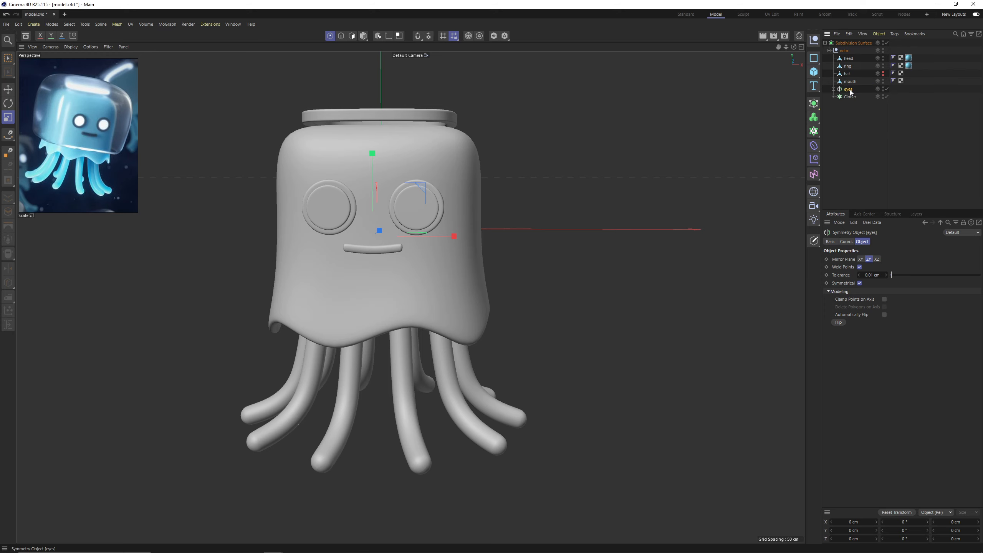
Rename the tentacle Cloner and collapse the octo hierarchy.
click(833, 97)
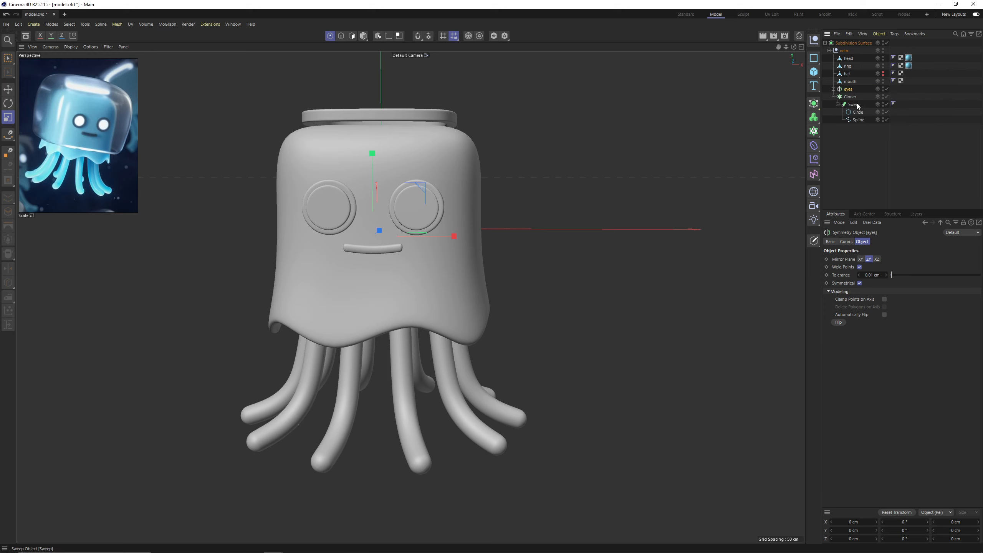
click(833, 97)
double_click(850, 97)
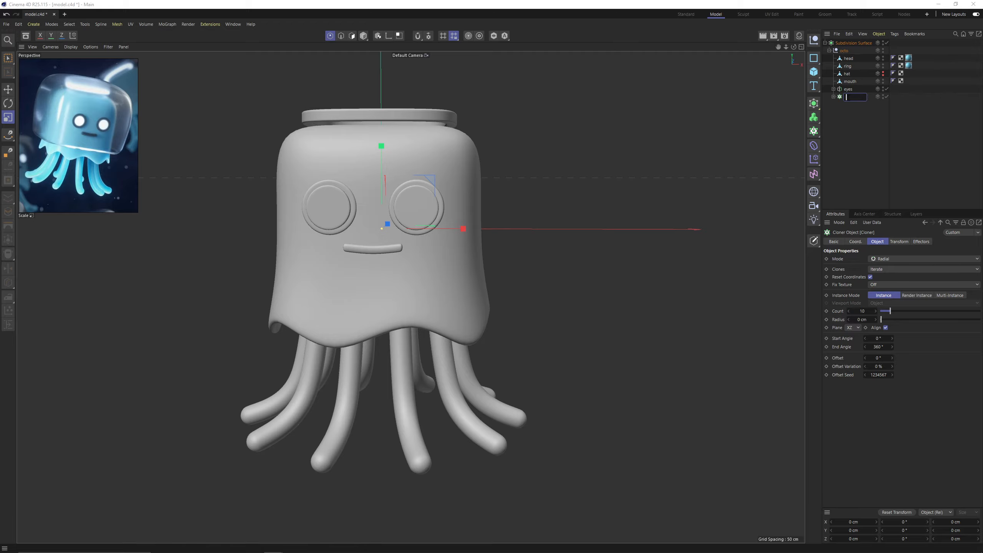
click(826, 97)
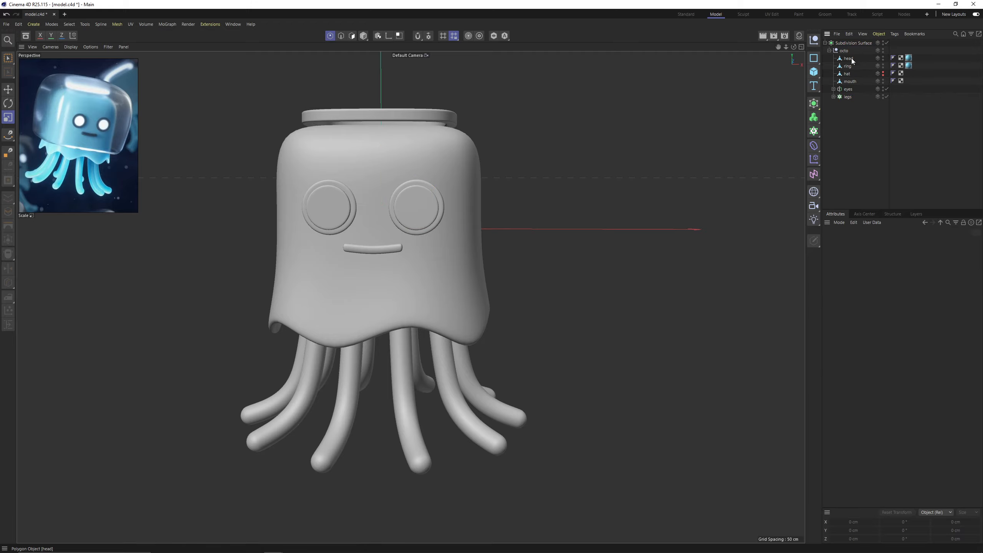
click(829, 50)
Place the whole Subdivision Surface character in a new grid Cloner and set its instance mode to Multi-Instance.
key(e)
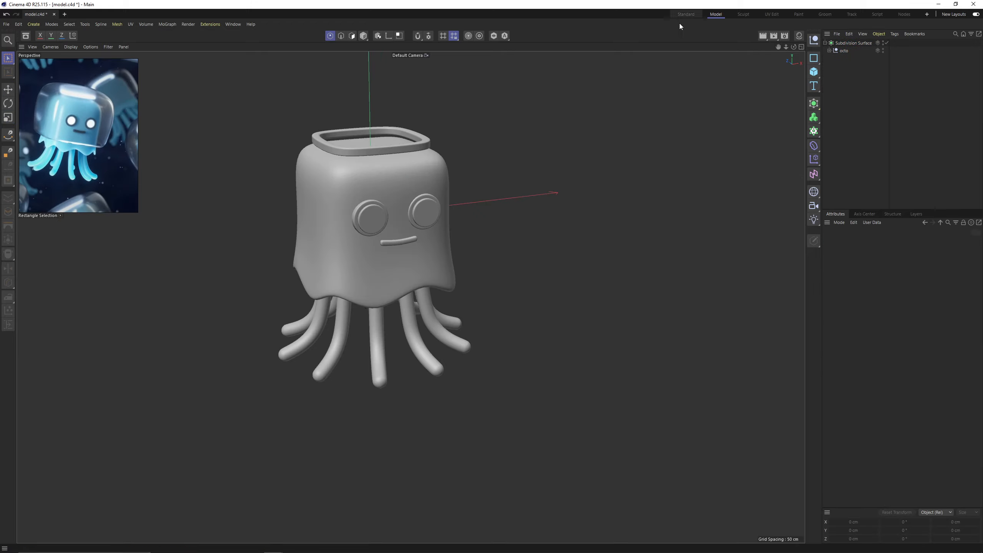
scroll(430, 182, up, 3)
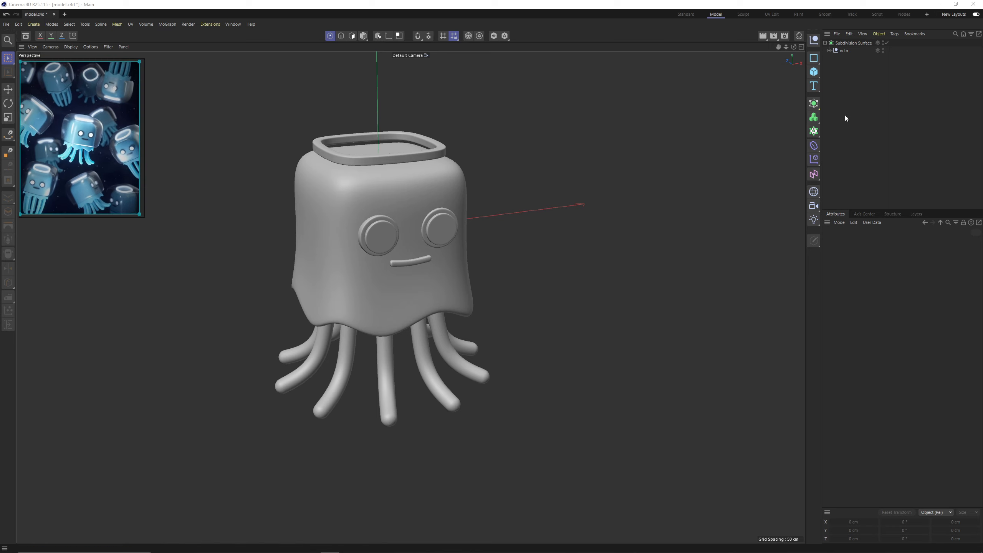
click(844, 43)
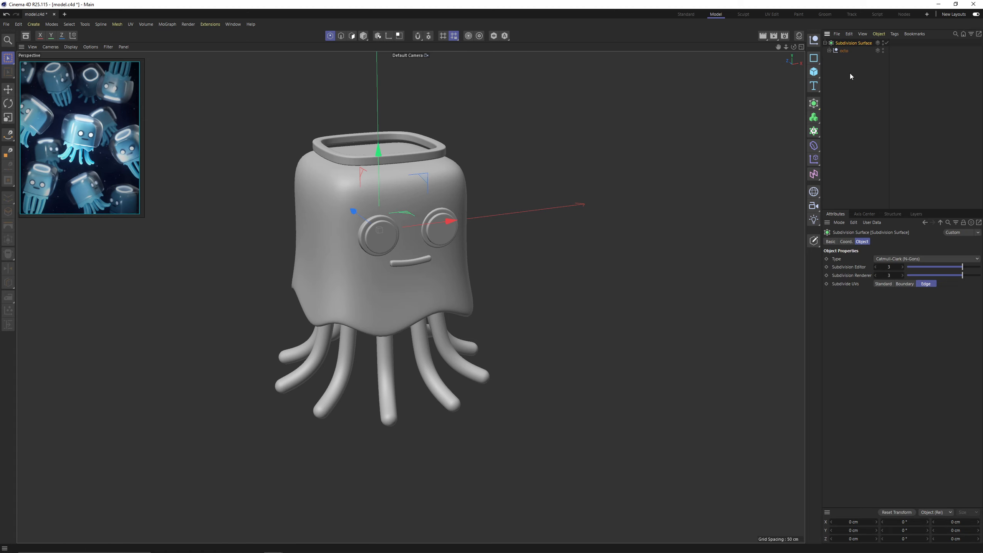
alt+click(815, 133)
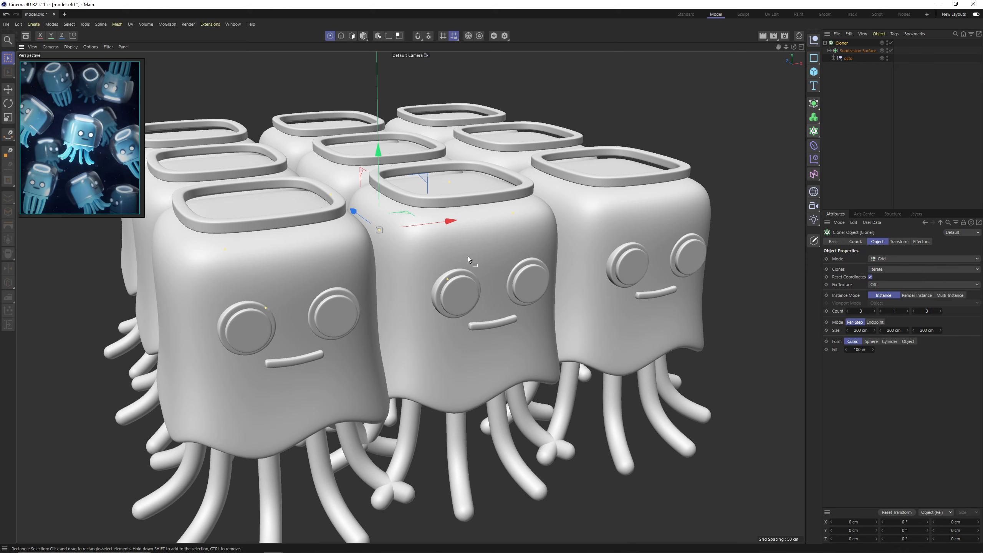
alt+middle_drag(468, 257, 474, 226)
alt+drag(474, 226, 483, 241)
alt+middle_drag(483, 241, 488, 272)
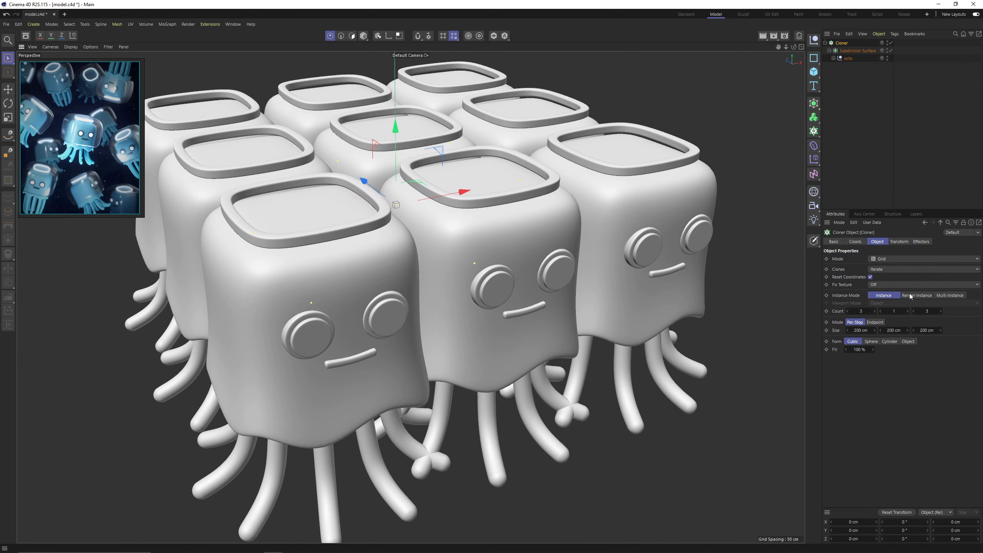
click(948, 297)
scroll(615, 239, down, 3)
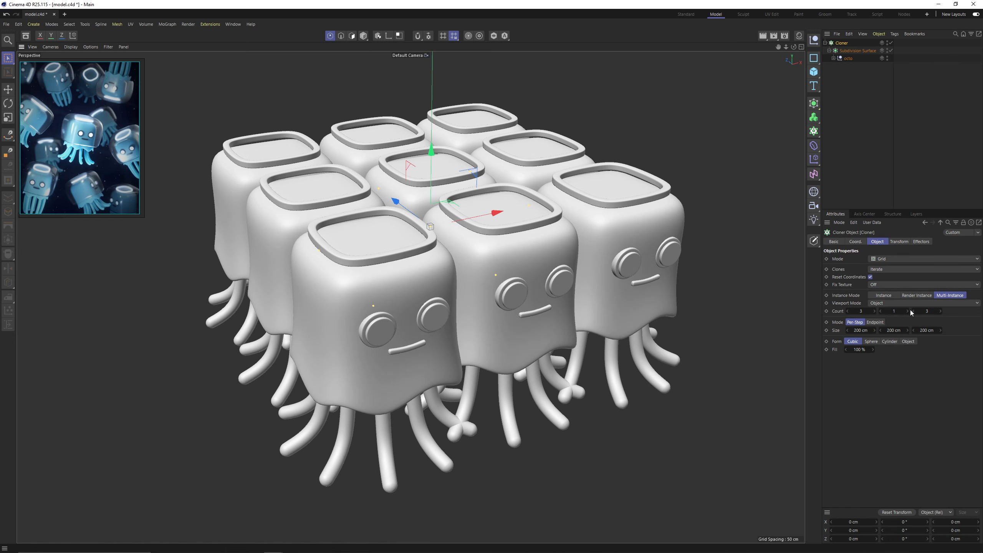
Set the grid Cloner's Y count to 3.
alt+middle_drag(508, 162, 502, 235)
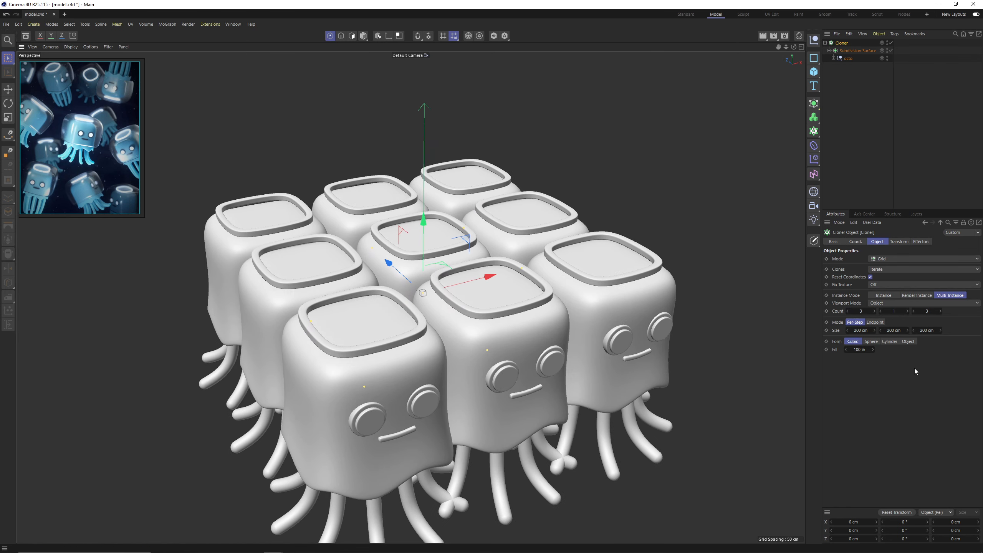
click(907, 311)
click(906, 312)
scroll(499, 232, down, 3)
mouse_move(489, 230)
alt+mouse_down()
mouse_move(476, 198)
mouse_move(479, 228)
alt+mouse_up()
Space the grid clones 277 cm apart in X, 298 cm in Y and 294 cm in Z.
drag(875, 330, 904, 330)
alt+drag(648, 313, 588, 340)
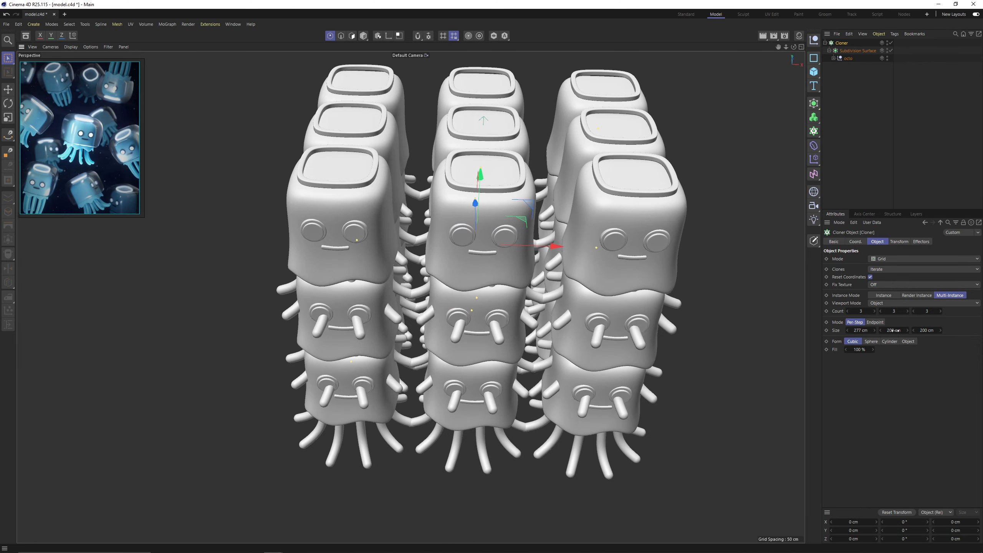
drag(894, 330, 932, 330)
alt+drag(495, 344, 561, 298)
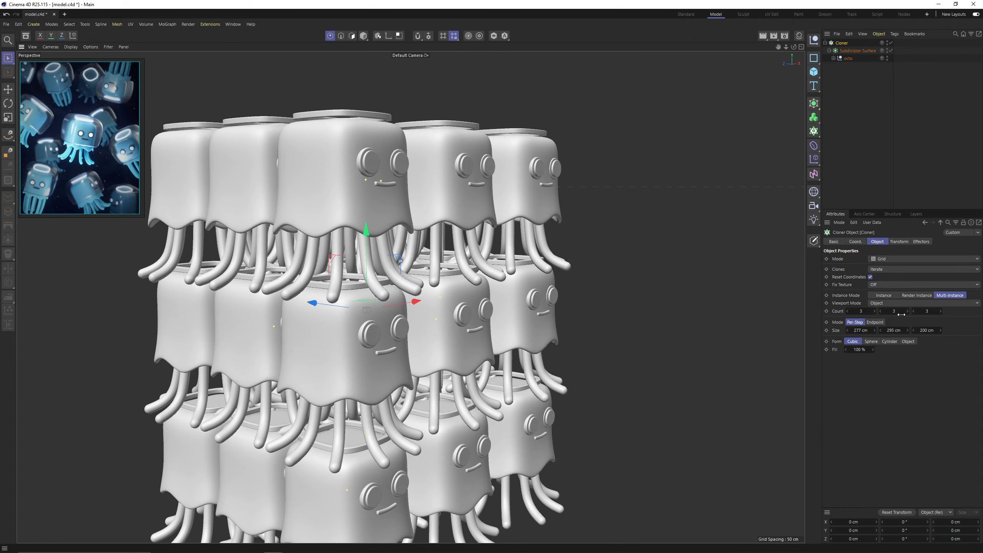
drag(906, 330, 969, 330)
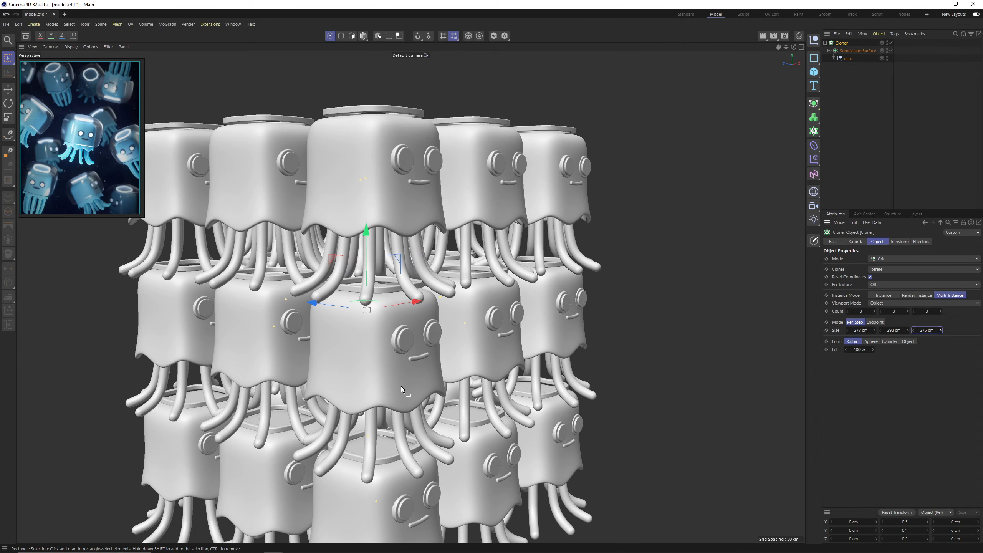
alt+drag(401, 386, 410, 398)
alt+middle_drag(410, 397, 462, 389)
drag(941, 330, 946, 330)
mouse_move(379, 279)
alt+mouse_down()
mouse_move(405, 273)
mouse_move(381, 306)
mouse_move(391, 298)
alt+mouse_up()
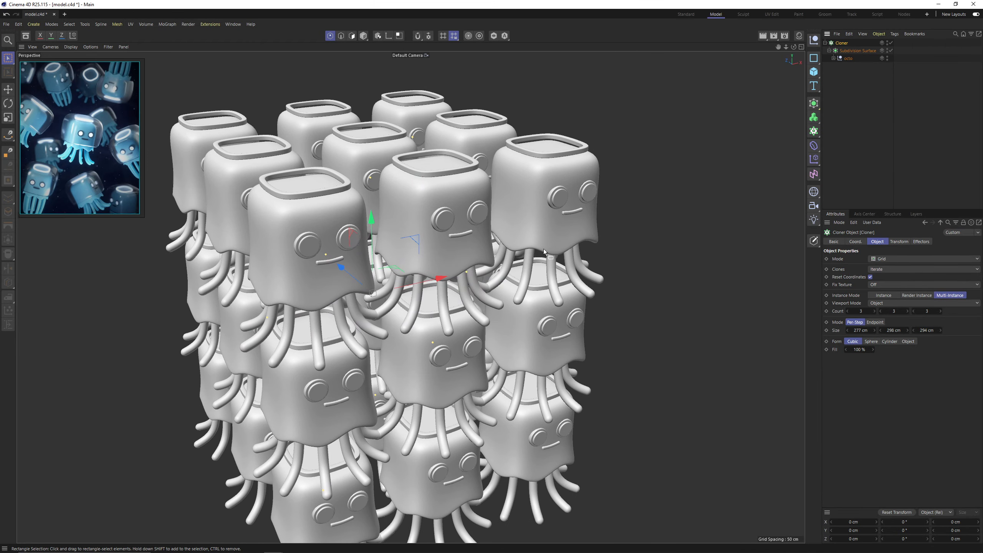
Add a Random effector to the Cloner.
alt+middle_drag(450, 316, 462, 212)
scroll(466, 200, down, 1)
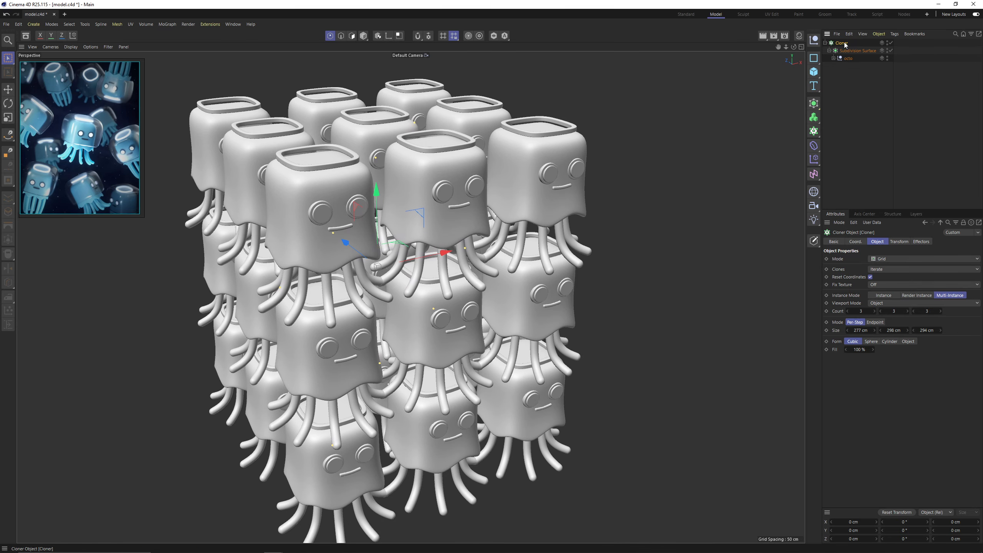
click(814, 162)
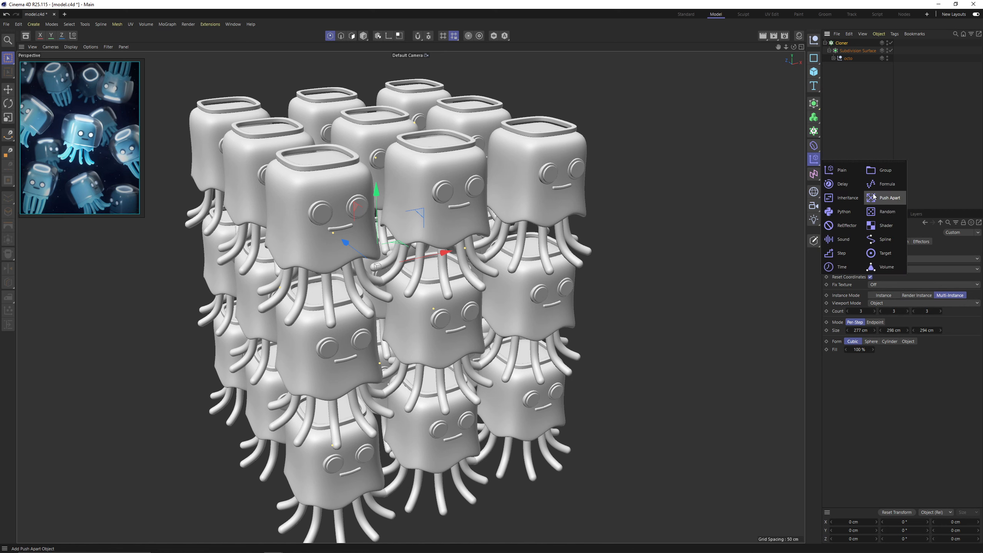
click(887, 212)
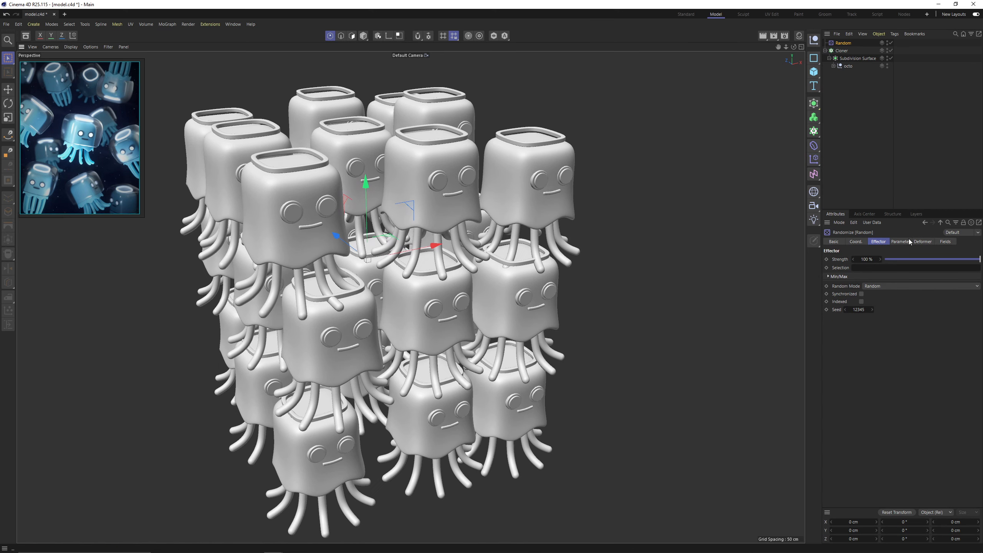
Set the Random effector's position offsets to 289 cm in X, 751 cm in Y and 0 cm in Z.
click(898, 242)
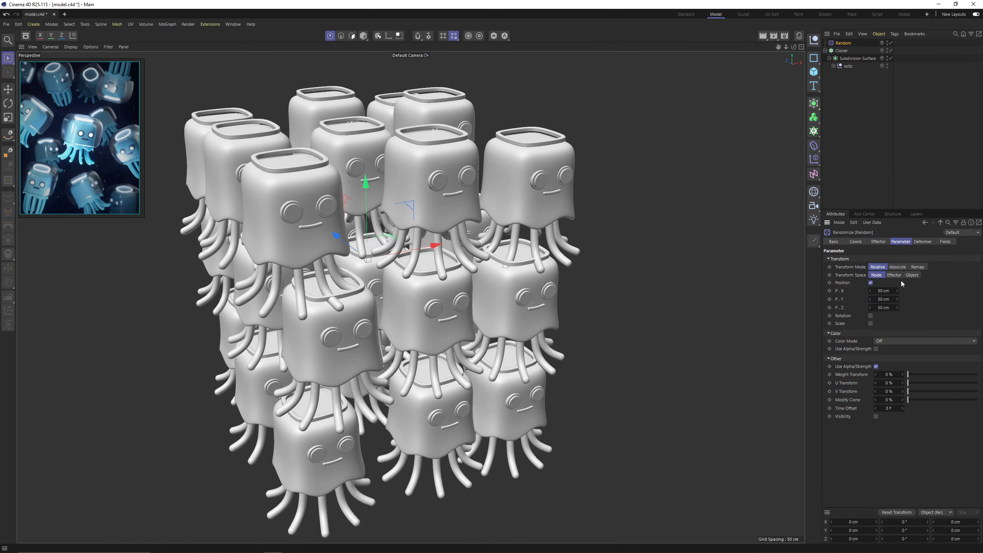
drag(884, 290, 981, 297)
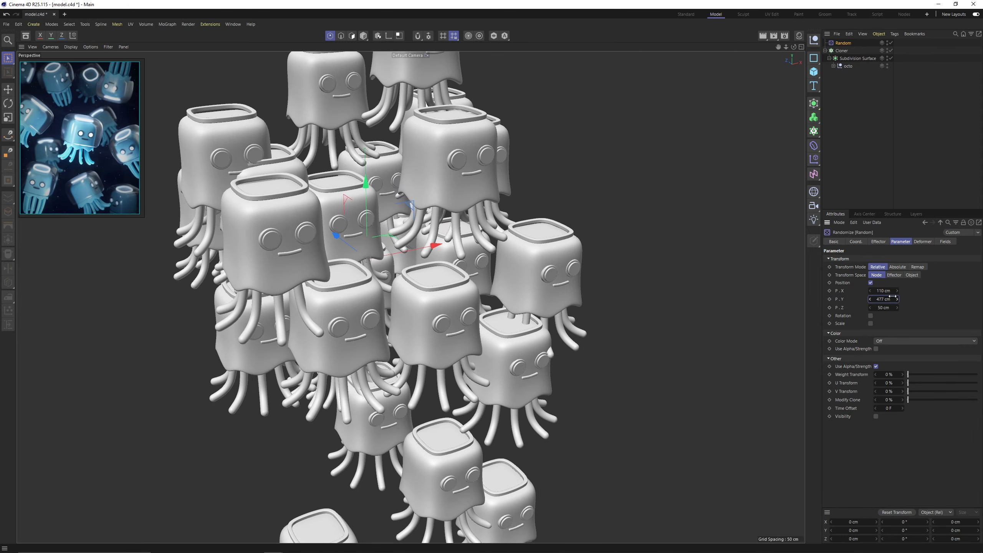
mouse_move(883, 308)
mouse_down()
mouse_move(904, 317)
mouse_move(874, 299)
mouse_up()
key(Return)
drag(884, 291, 981, 299)
Examine the scattered clones from several angles for overlapping characters.
alt+drag(503, 267, 393, 244)
alt+right_drag(394, 244, 336, 317)
alt+drag(336, 317, 268, 289)
alt+right_drag(268, 289, 322, 267)
alt+middle_drag(322, 266, 400, 308)
mouse_move(400, 308)
alt+mouse_down()
mouse_move(443, 282)
mouse_move(392, 310)
alt+mouse_up()
alt+right_drag(392, 309, 435, 312)
alt+drag(435, 312, 360, 298)
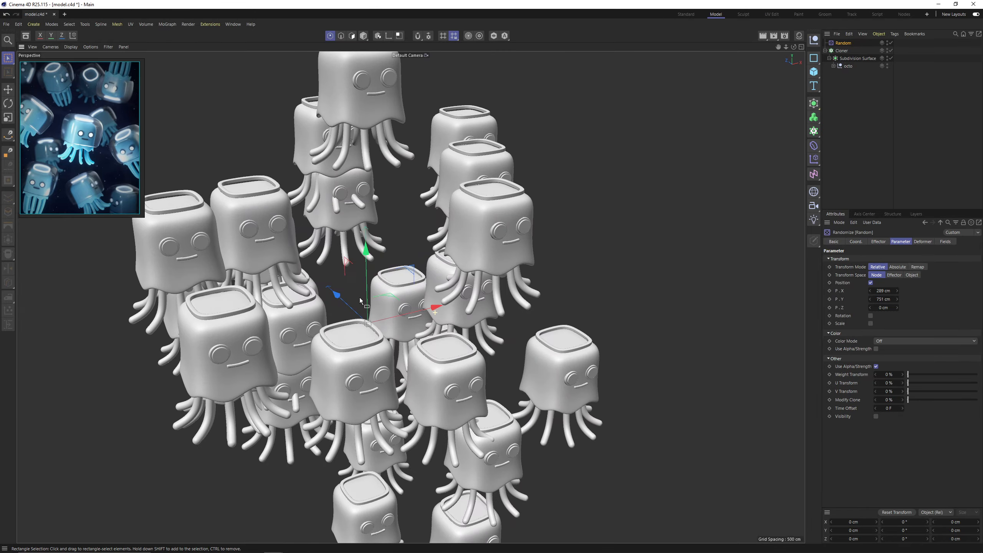
alt+drag(301, 267, 395, 266)
alt+right_drag(395, 265, 415, 317)
alt+drag(416, 317, 437, 232)
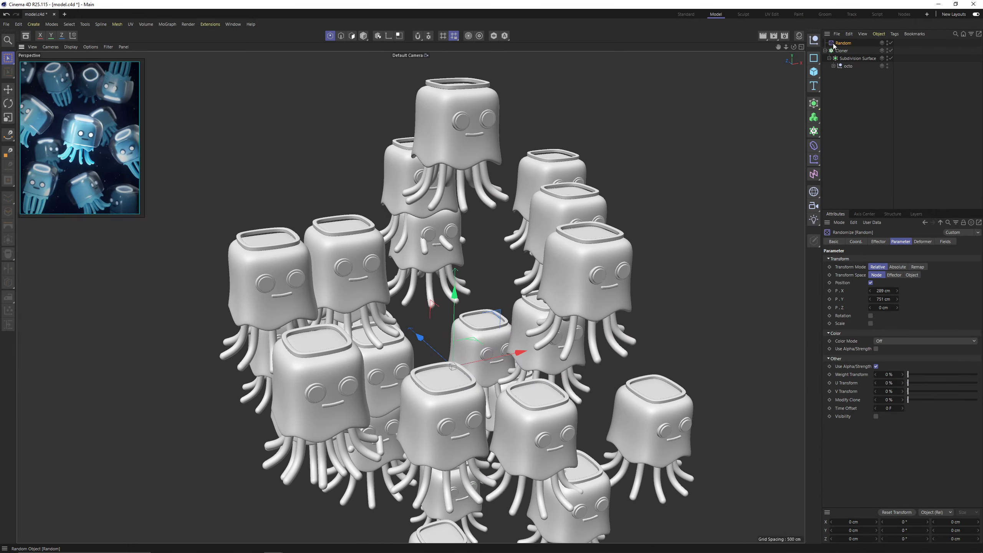
Add a Push Apart effector to the Cloner and set its radius to 187 cm.
click(842, 51)
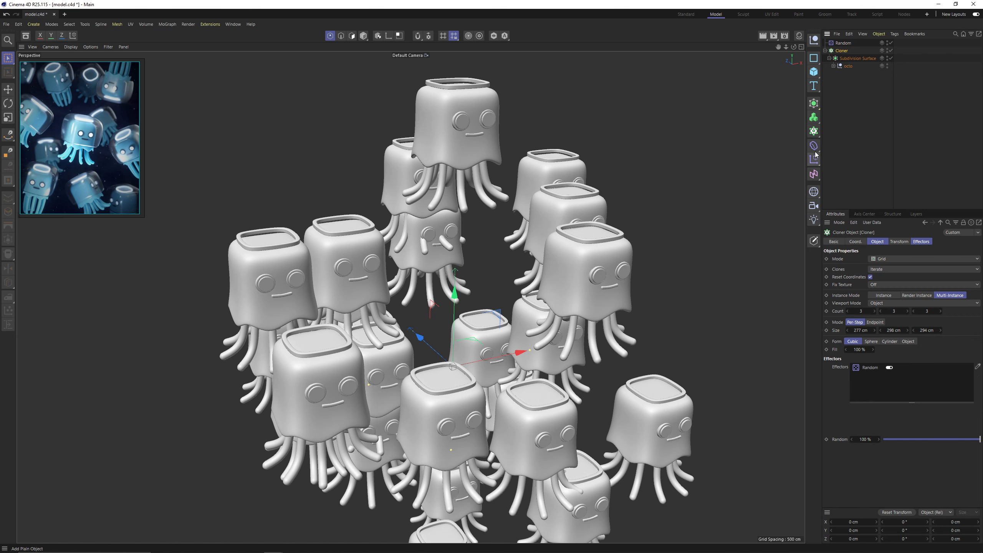
drag(814, 159, 848, 189)
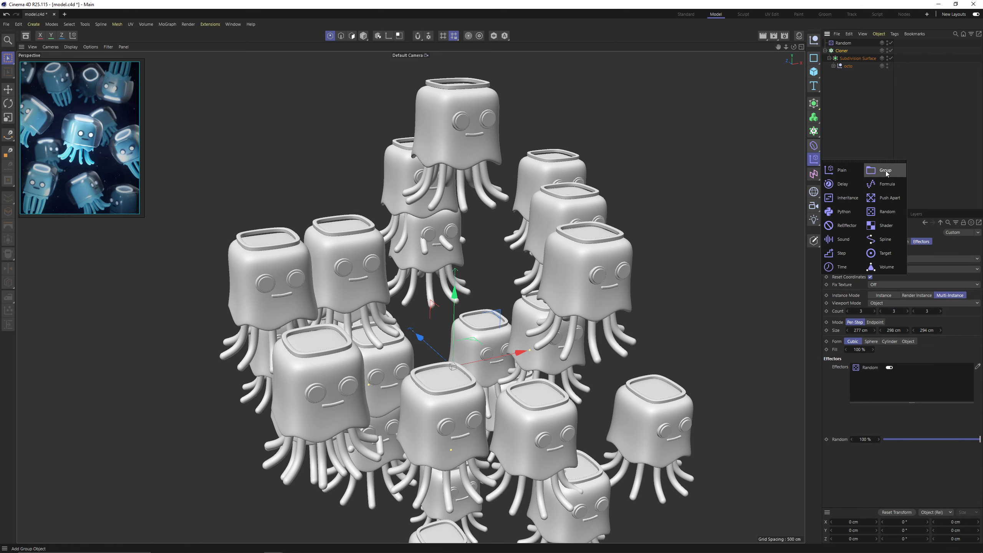
click(889, 198)
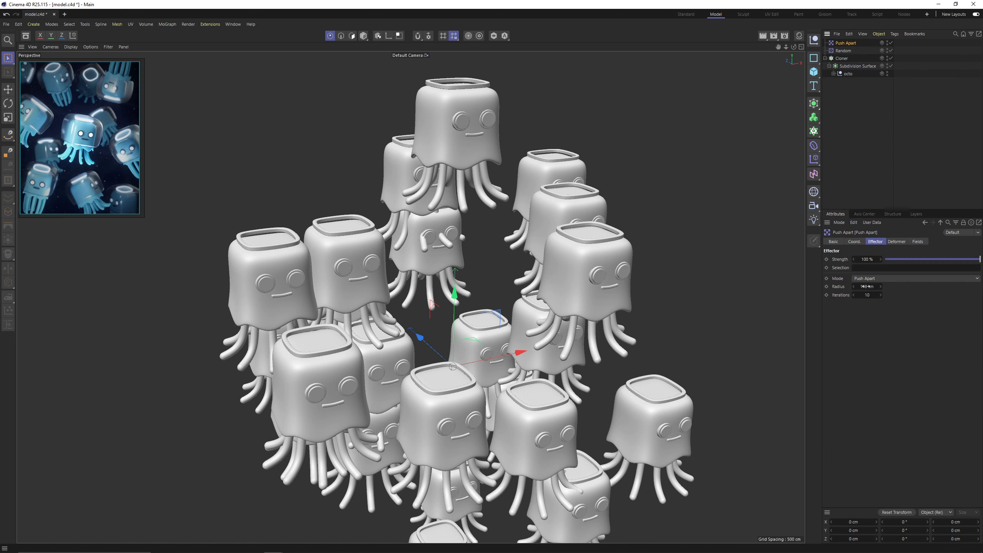
drag(866, 286, 890, 287)
alt+drag(514, 271, 456, 254)
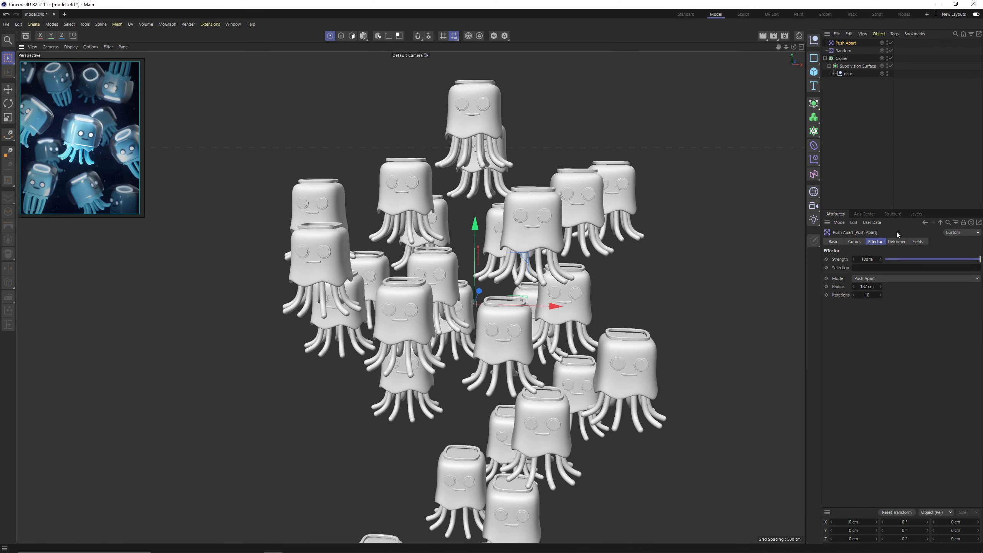
Try adjusting the Random effector's strength and check how the clones spread.
click(847, 51)
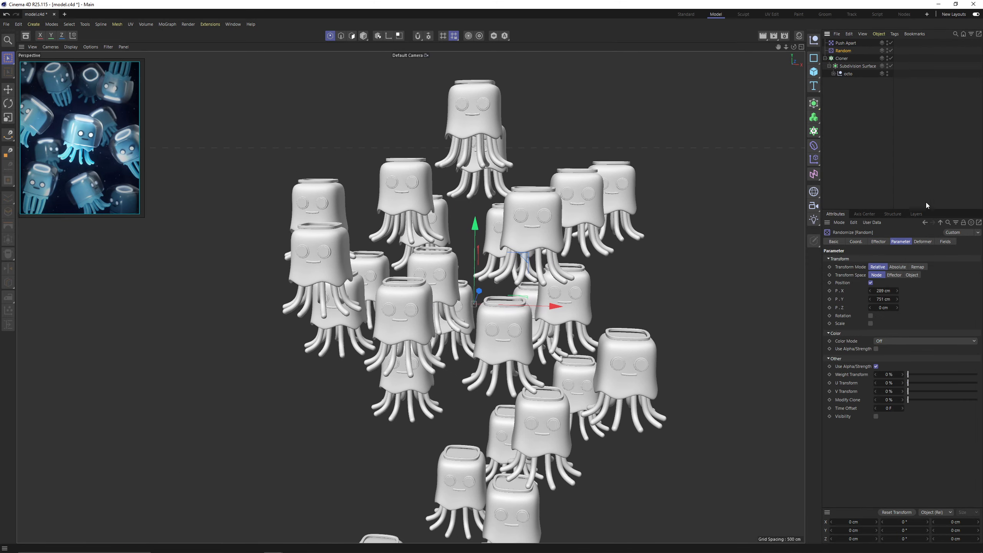
click(878, 241)
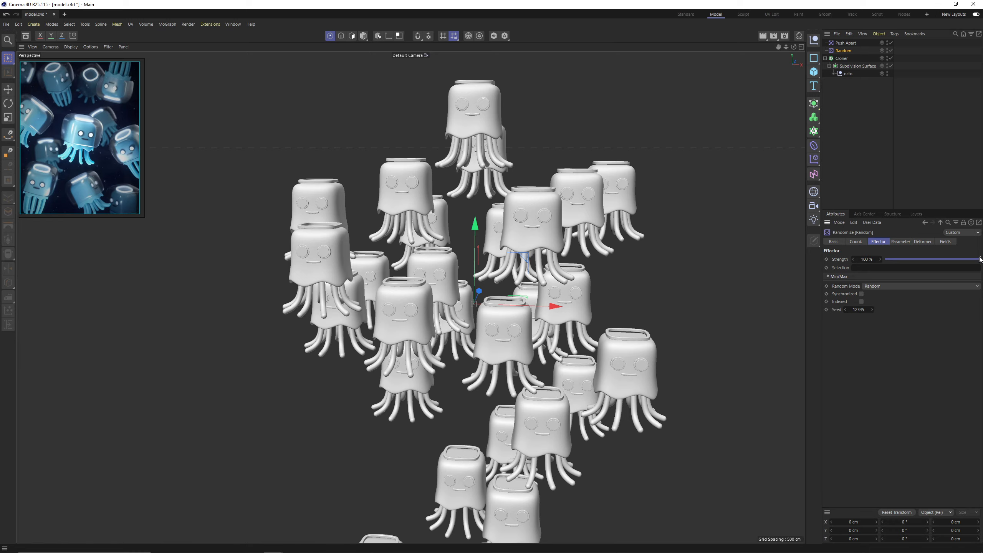
mouse_move(979, 259)
mouse_down()
mouse_move(895, 266)
mouse_move(981, 272)
mouse_up()
alt+drag(395, 287, 452, 277)
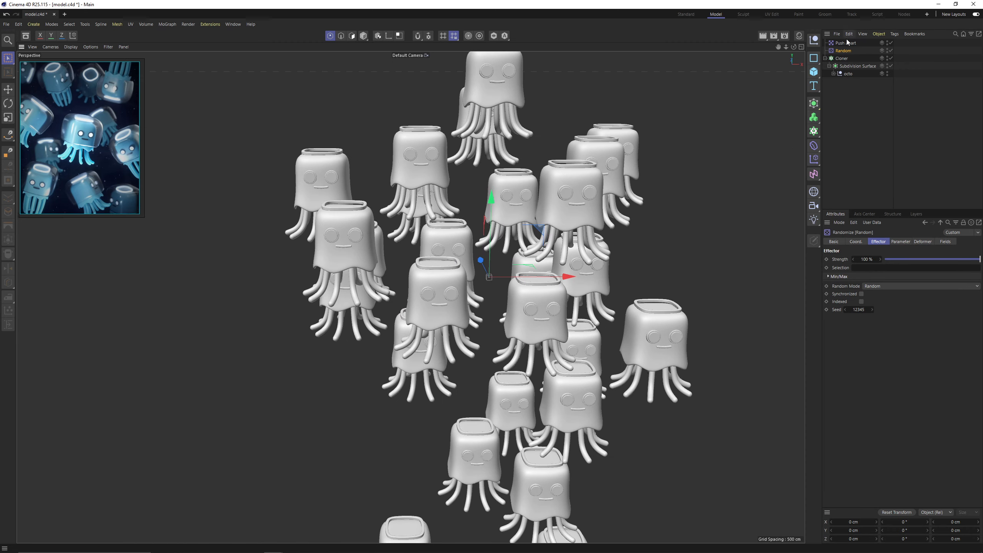
Enable rotation on the Random effector and set it to -21° heading, 13° pitch and 36° bank.
click(900, 242)
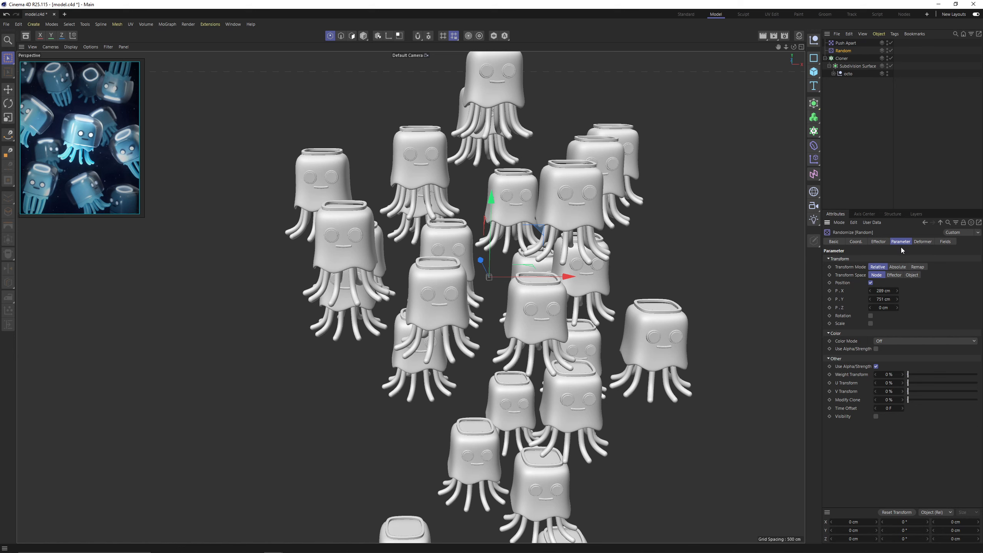
mouse_move(584, 252)
alt+mouse_down()
mouse_move(566, 245)
mouse_move(581, 247)
alt+mouse_up()
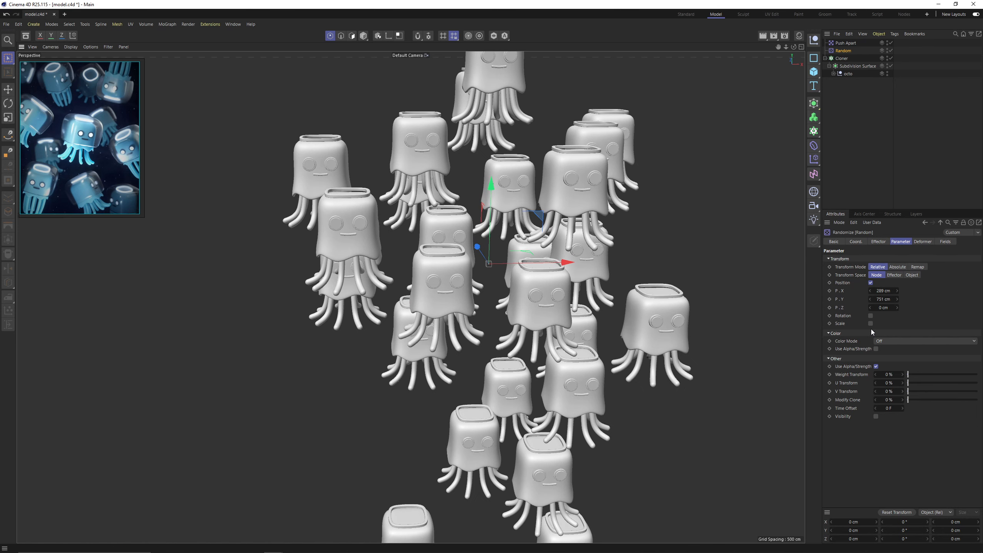
click(871, 316)
mouse_move(897, 324)
mouse_down()
mouse_move(889, 324)
mouse_move(911, 340)
mouse_move(896, 332)
mouse_up()
scroll(506, 319, up, 2)
alt+drag(506, 336, 506, 319)
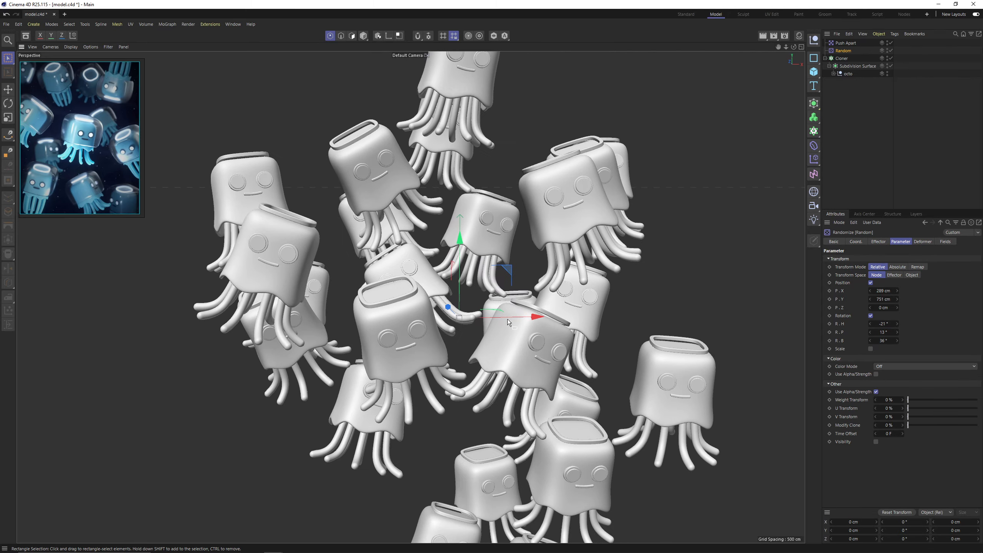
alt+middle_drag(507, 319, 480, 324)
Spread the Cloner's grid by setting its per-step size to 428 cm, 741 cm and 337 cm.
click(843, 59)
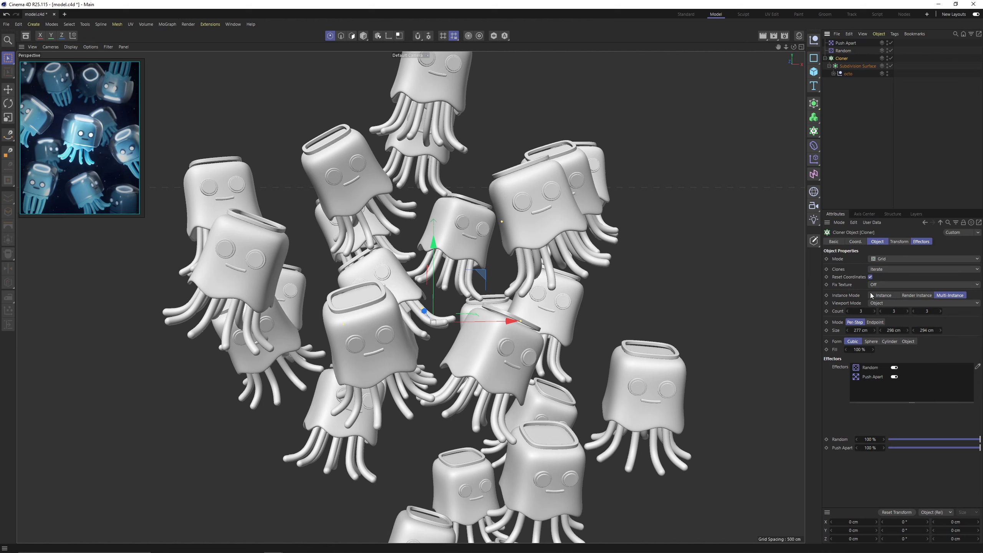
drag(864, 332, 944, 332)
drag(891, 331, 982, 331)
drag(858, 330, 881, 331)
alt+middle_drag(395, 234, 418, 366)
alt+drag(418, 366, 473, 373)
alt+right_drag(473, 373, 638, 312)
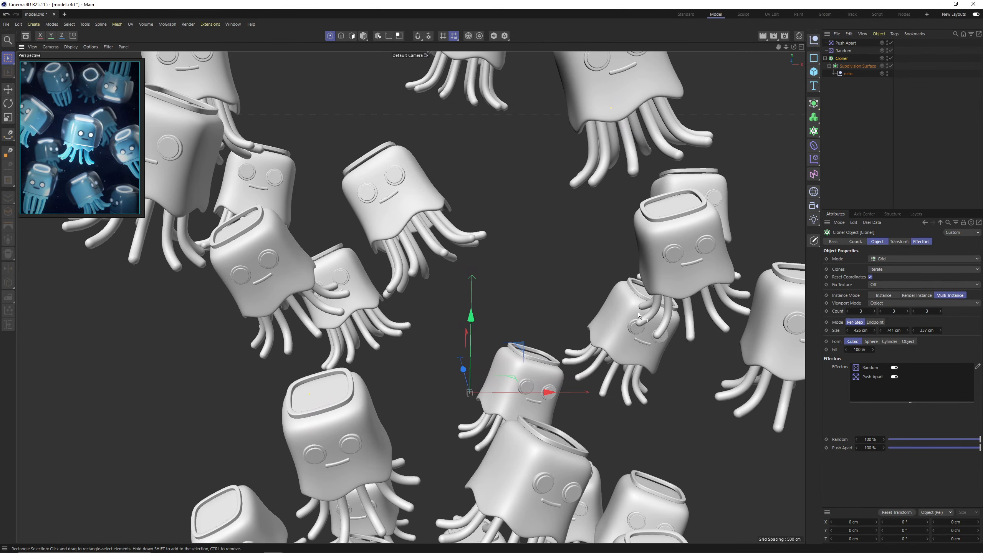
Lower the Random effector's seed one value at a time to 12329, checking each clone arrangement.
click(843, 51)
click(877, 243)
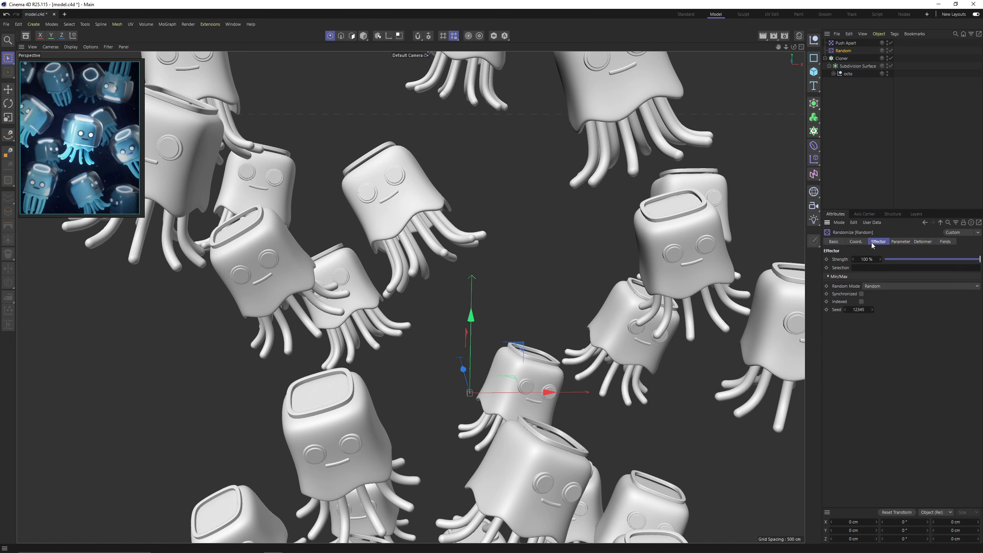
click(845, 310)
click(846, 309)
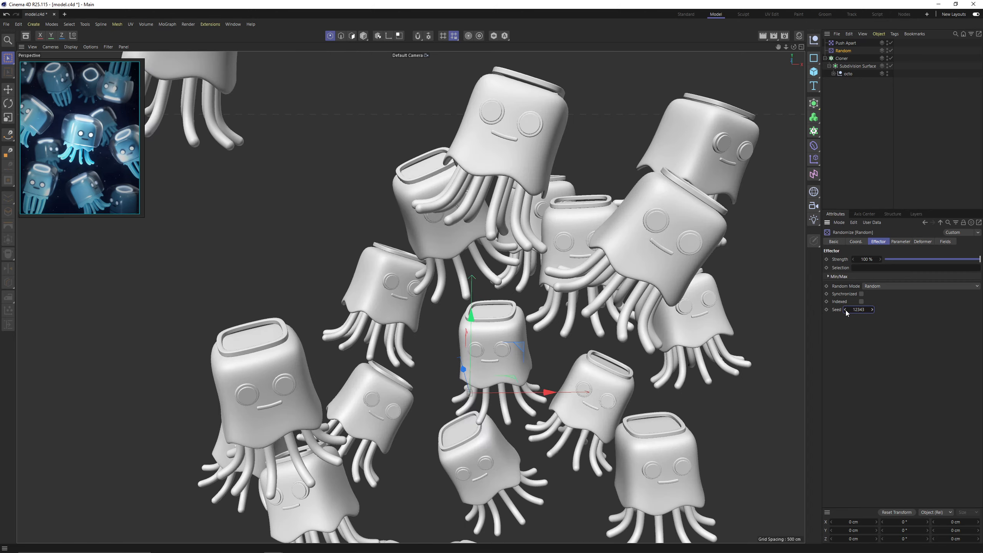
click(845, 310)
click(845, 310)
click(846, 310)
click(846, 310)
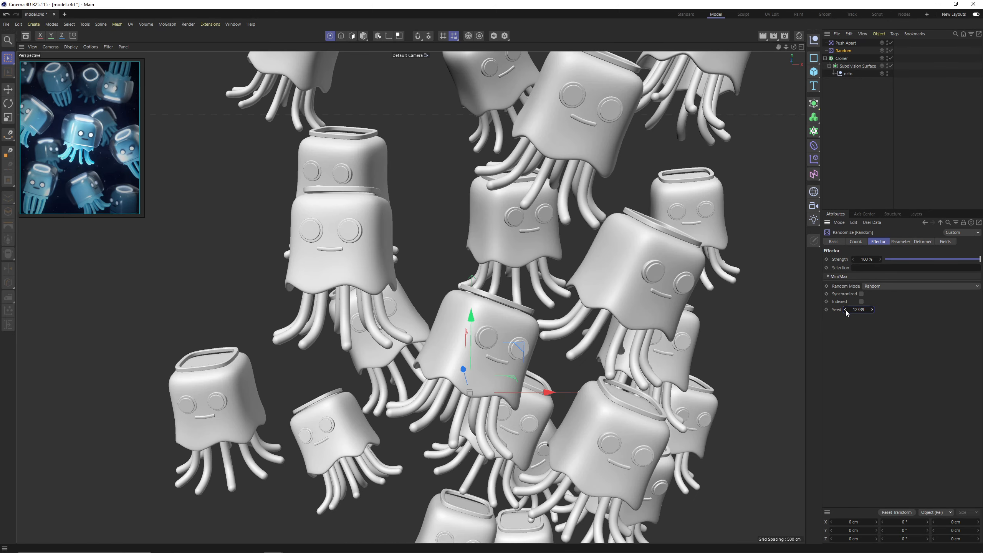
click(845, 310)
click(845, 310)
click(845, 310)
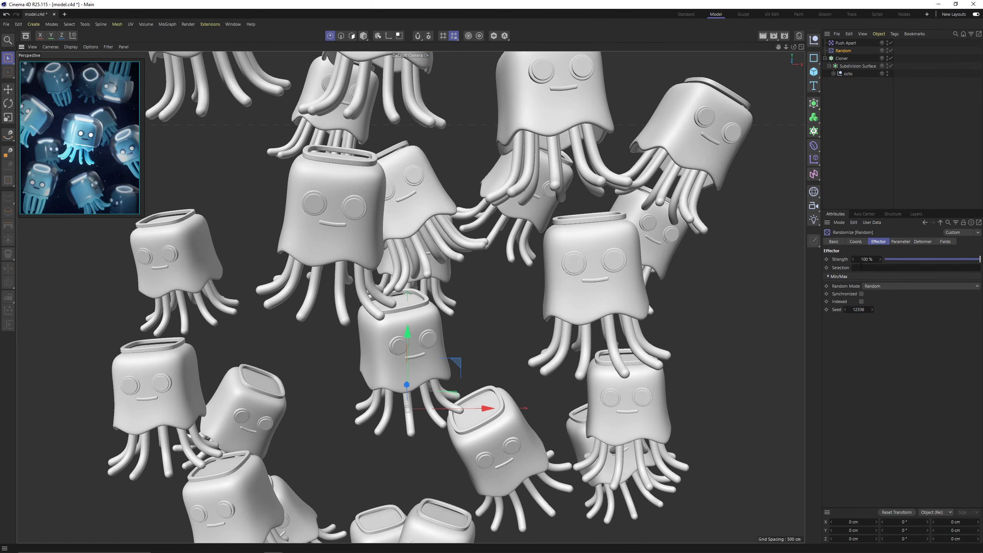
click(845, 310)
click(845, 310)
click(845, 310)
click(846, 310)
click(845, 310)
click(845, 310)
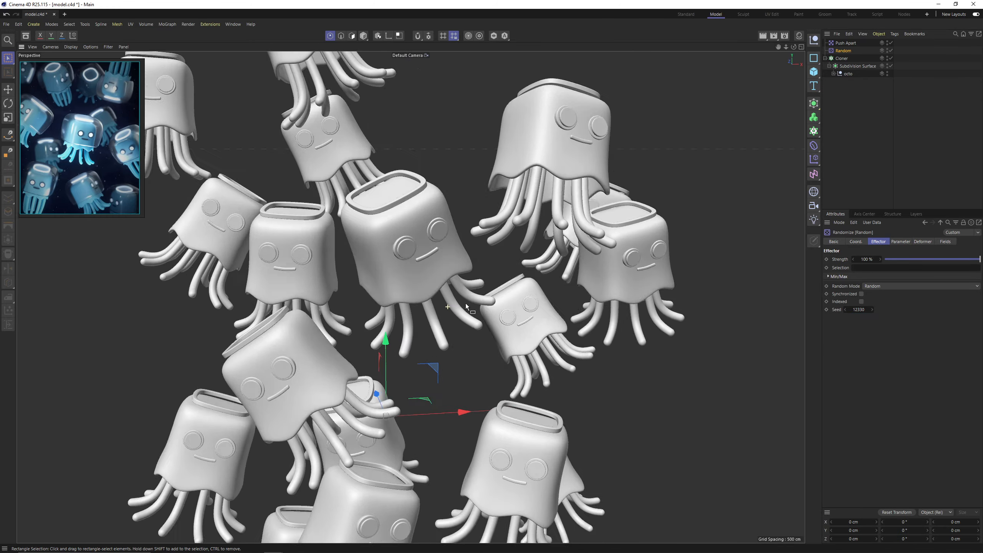
alt+drag(466, 303, 482, 317)
alt+right_drag(482, 317, 510, 293)
alt+drag(510, 293, 585, 303)
click(845, 311)
alt+right_drag(585, 303, 579, 290)
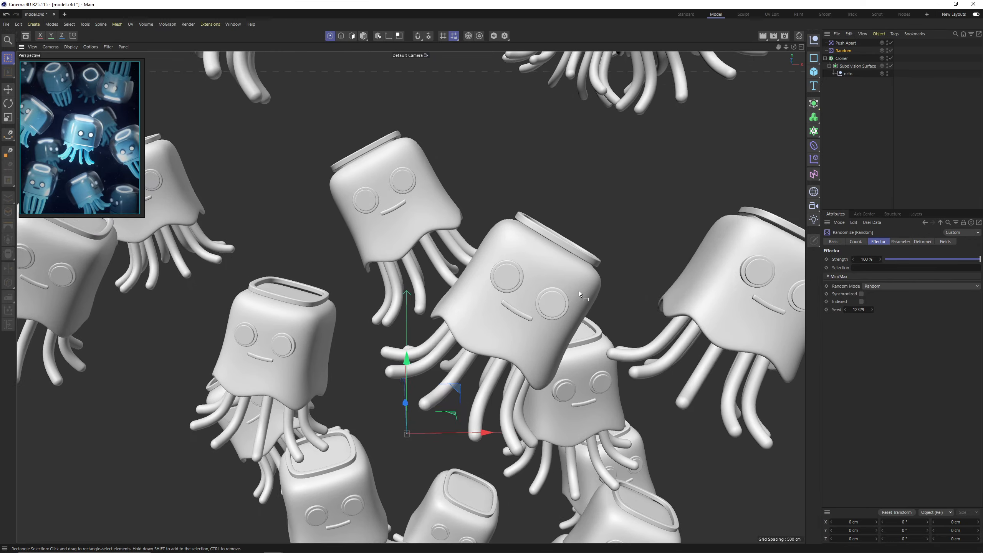
alt+drag(579, 290, 529, 240)
alt+right_drag(529, 239, 568, 265)
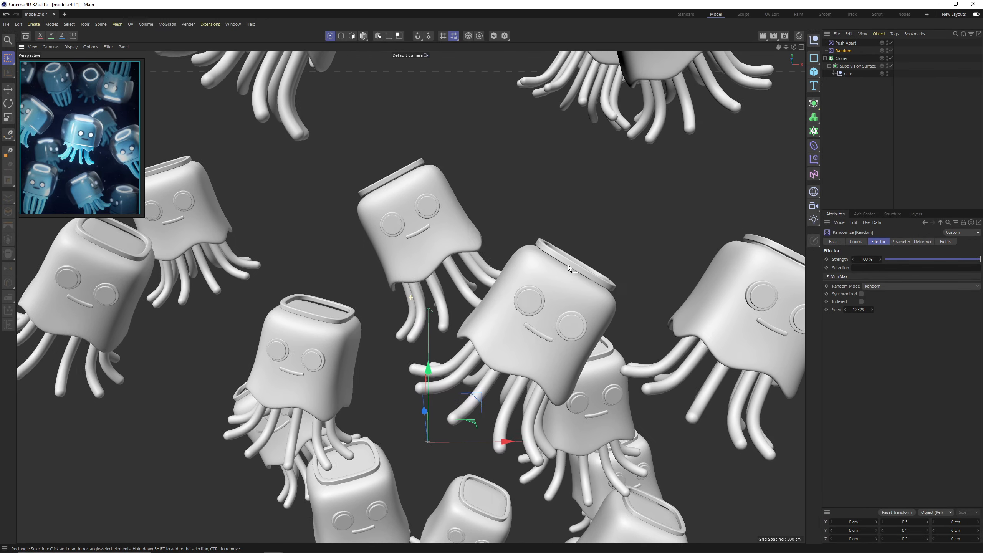
alt+middle_drag(568, 265, 570, 275)
alt+right_drag(570, 276, 584, 273)
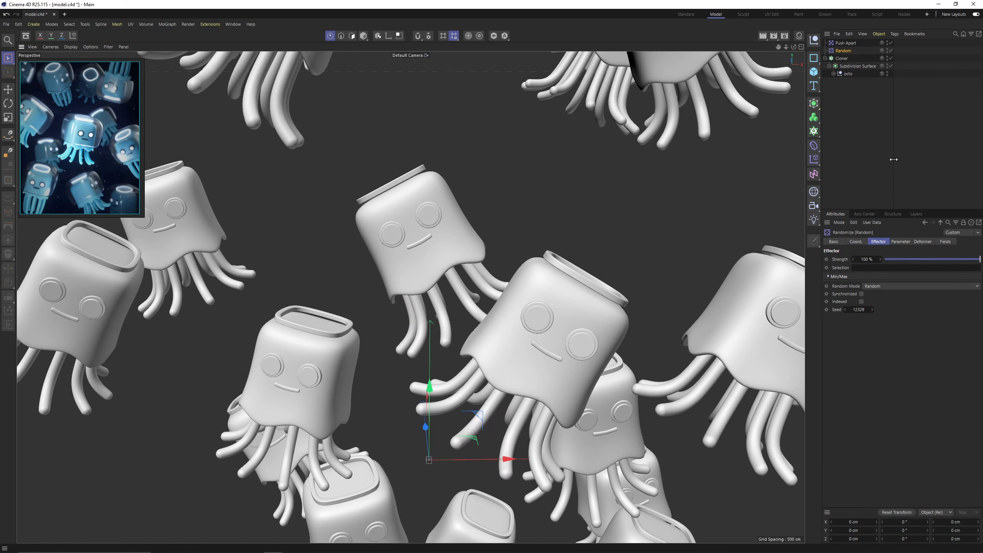
Adjust the Random effector's rotation to -21° heading, 27° pitch and 26° bank while checking the clones' tilt.
click(904, 242)
drag(890, 329, 878, 350)
alt+drag(439, 243, 410, 235)
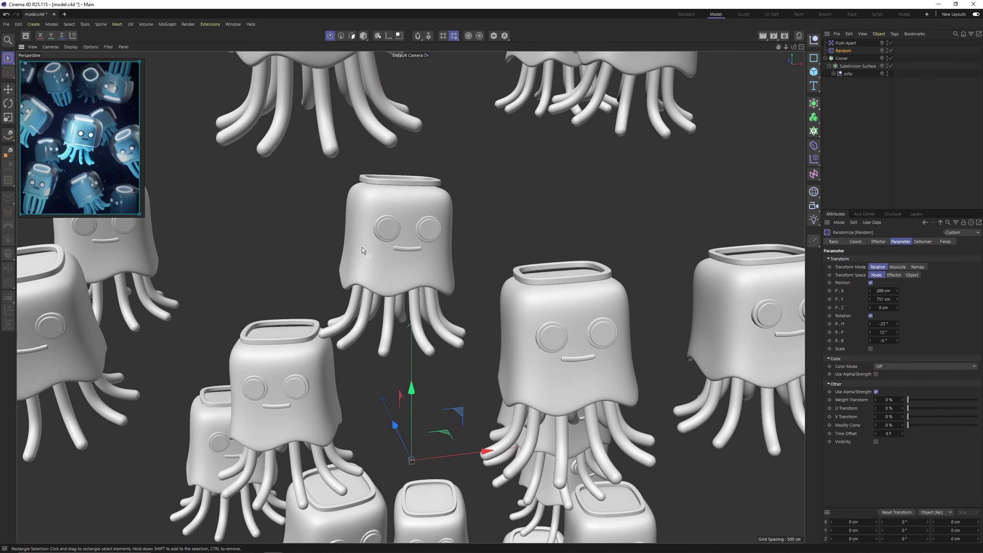
alt+middle_drag(366, 253, 267, 205)
alt+middle_drag(463, 270, 505, 148)
alt+right_drag(505, 148, 514, 318)
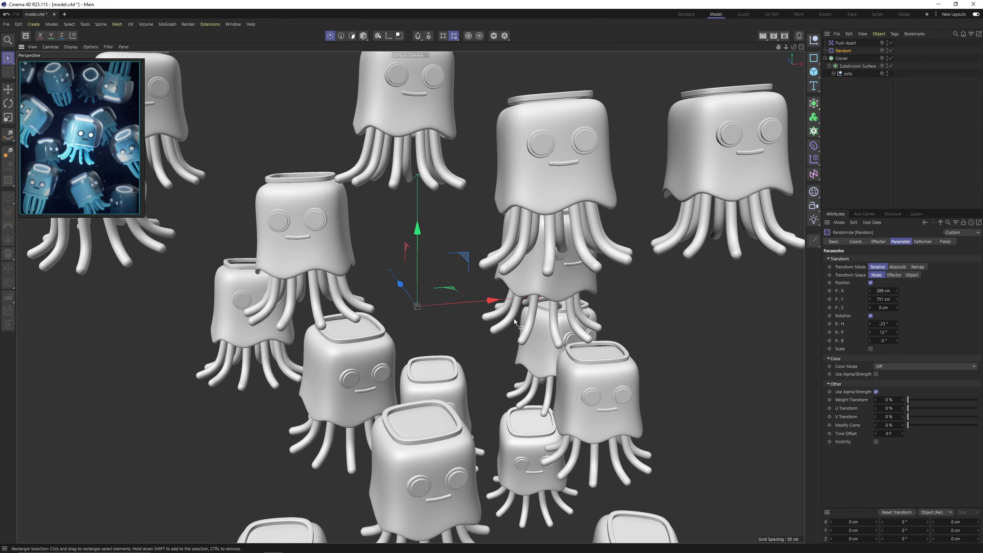
alt+drag(513, 319, 482, 285)
alt+right_drag(482, 285, 401, 255)
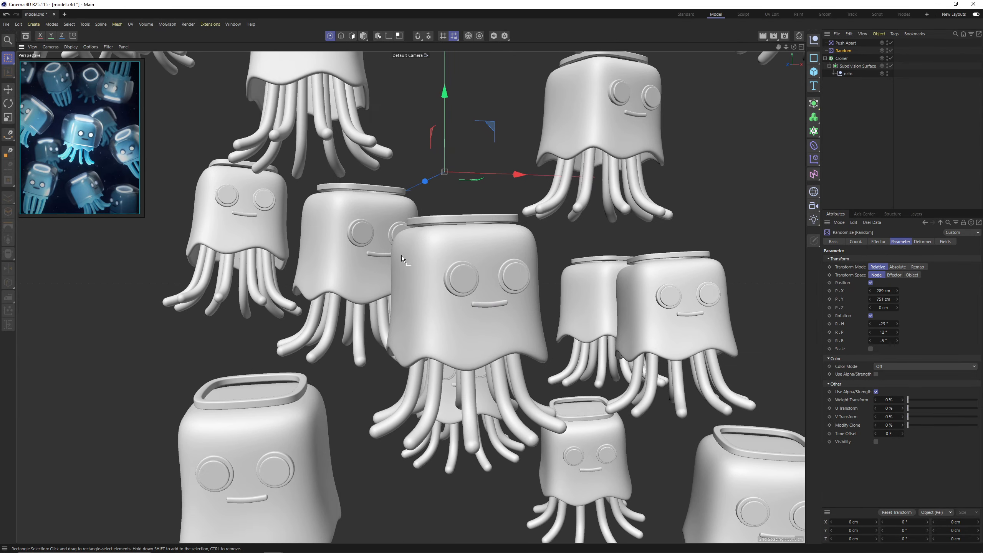
mouse_move(883, 332)
mouse_down()
mouse_move(885, 324)
mouse_move(895, 340)
mouse_move(889, 333)
mouse_up()
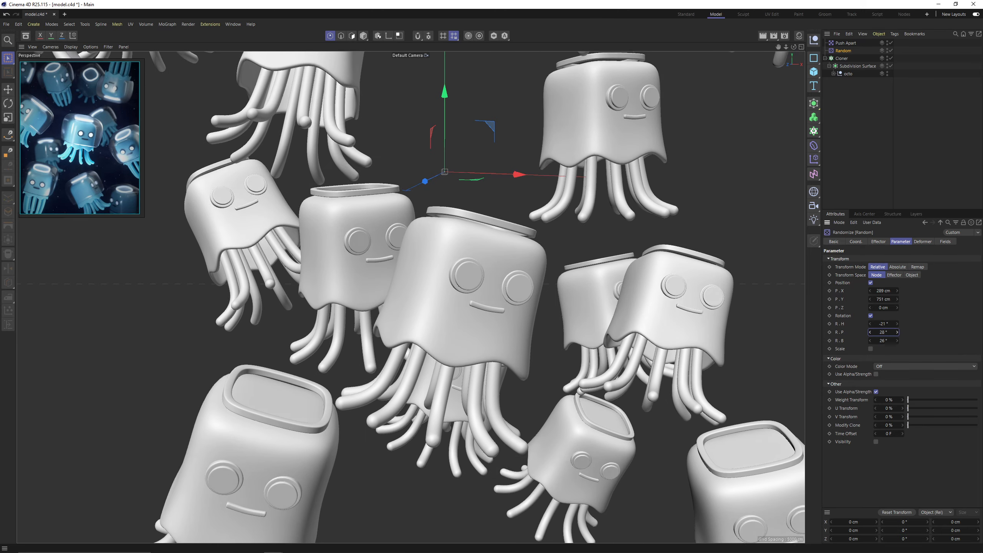
alt+drag(513, 283, 503, 306)
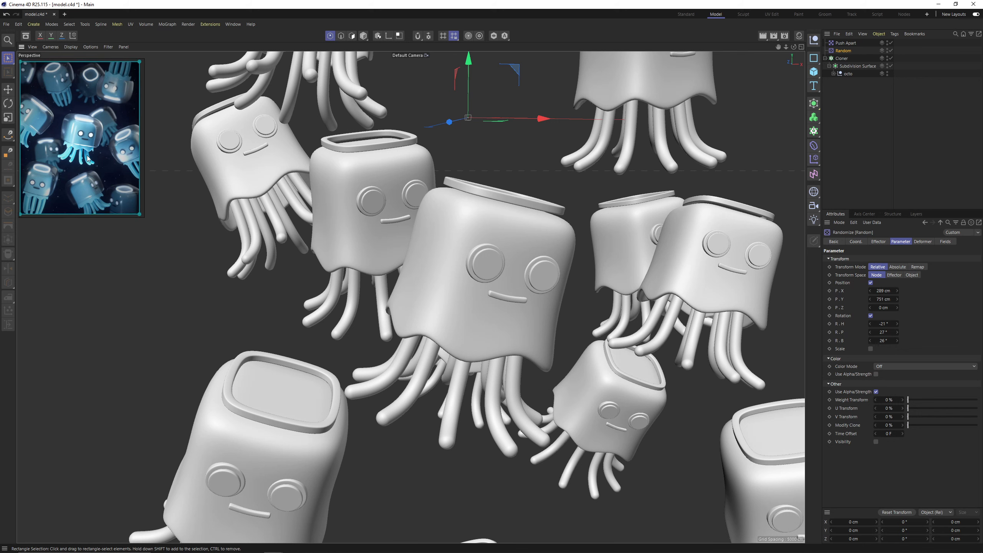
Try making the multi-instance Cloner editable, inspect the resulting hierarchy, and undo the conversion.
click(873, 104)
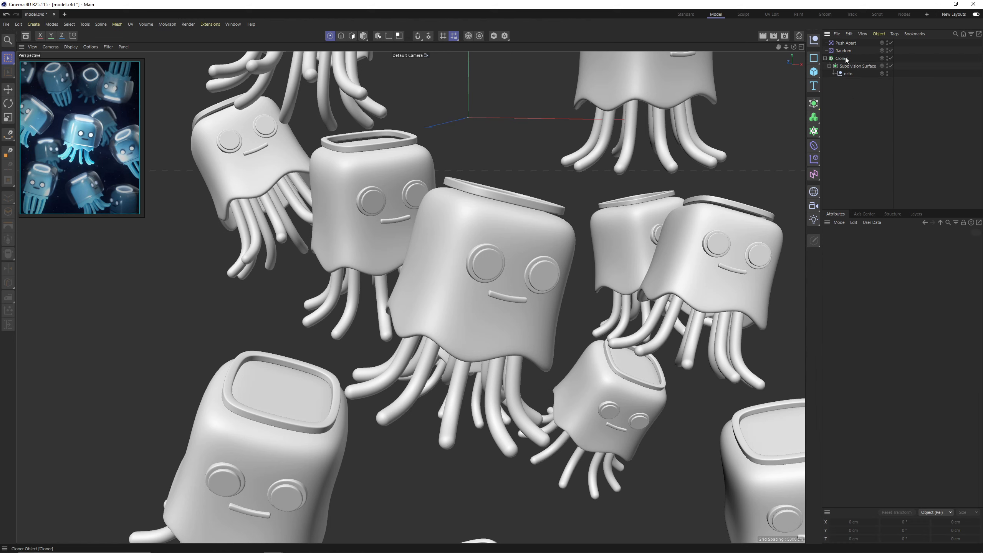
click(843, 58)
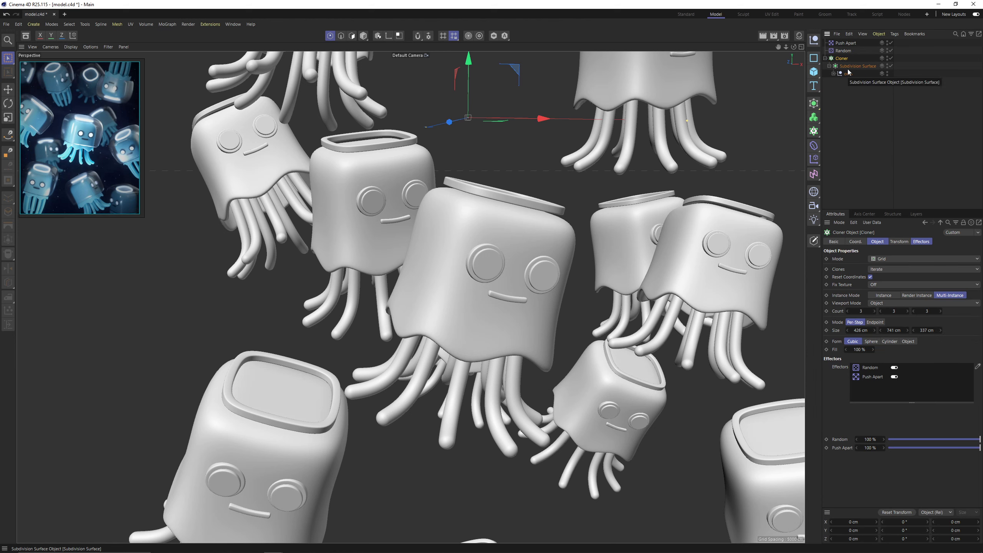
key(c)
click(825, 59)
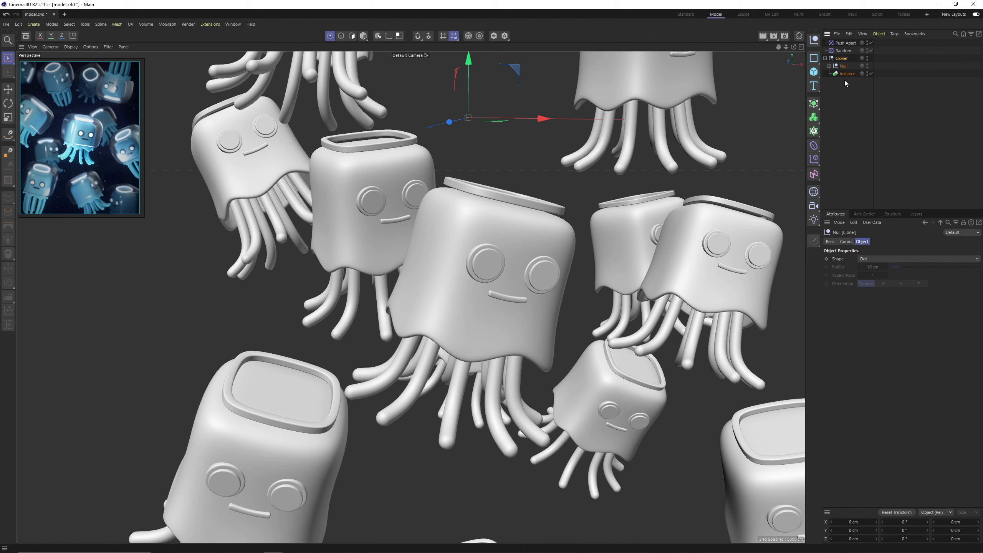
click(828, 66)
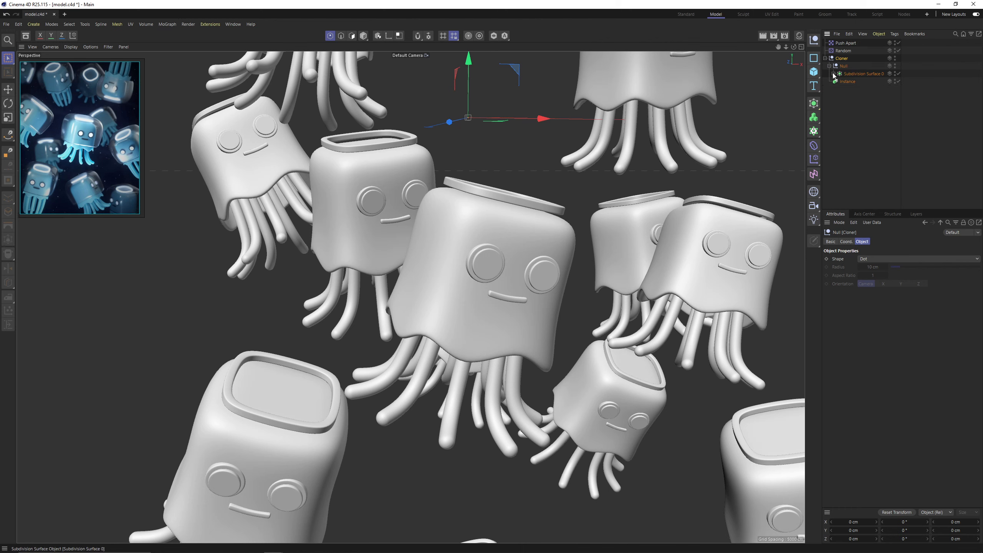
click(848, 82)
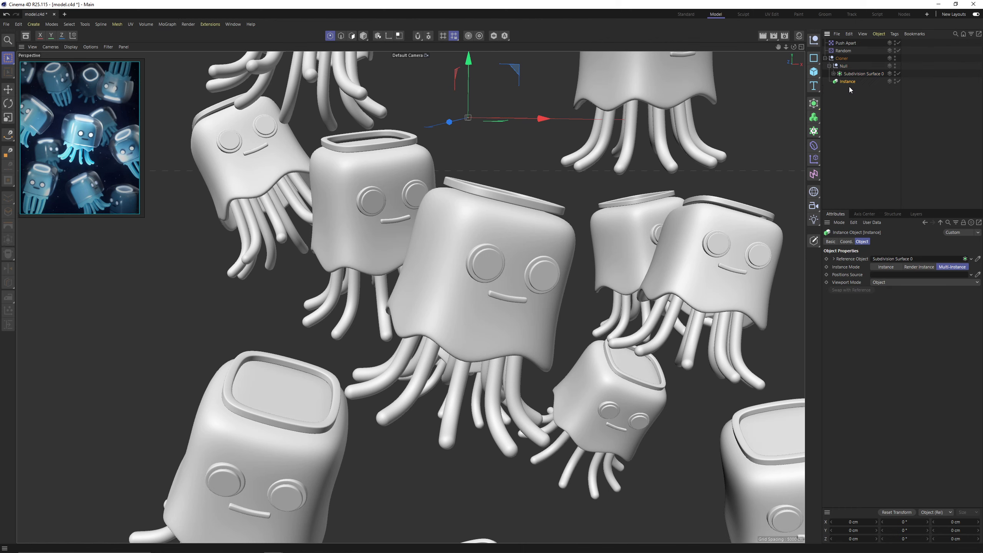
key(ctrl+z)
key(ctrl+z)
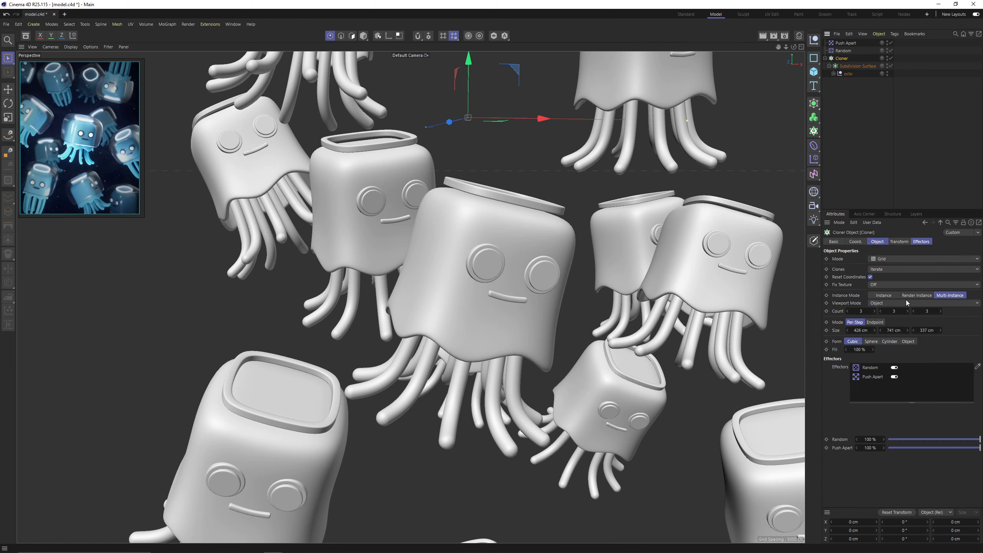
Switch the Cloner's instance mode to Instance, make it editable and look through the separate clone objects.
click(884, 295)
key(c)
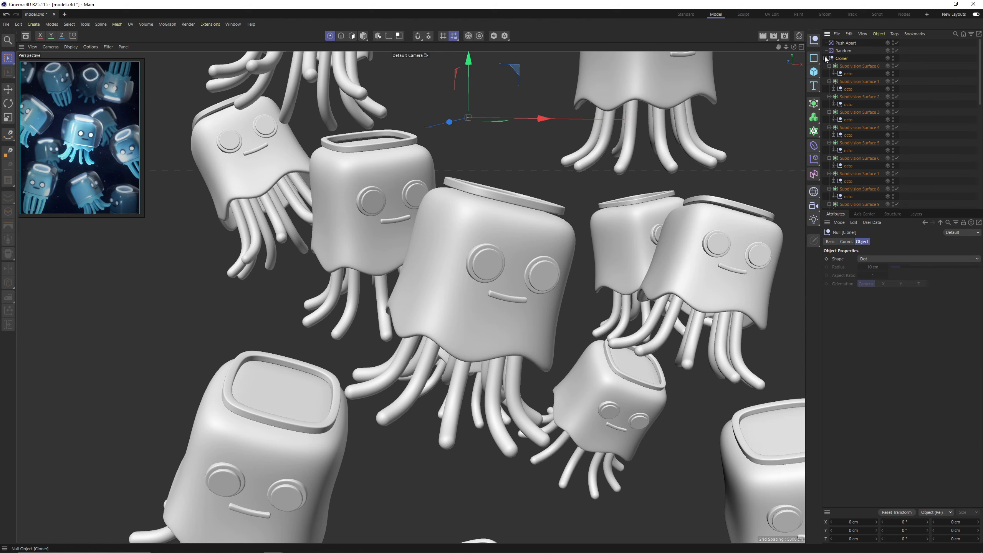
click(850, 66)
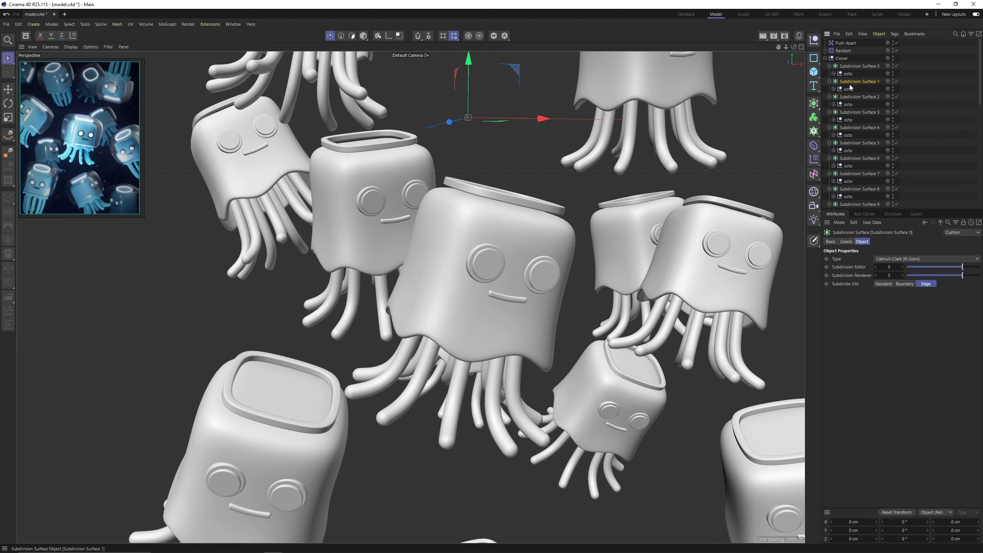
click(859, 112)
key(e)
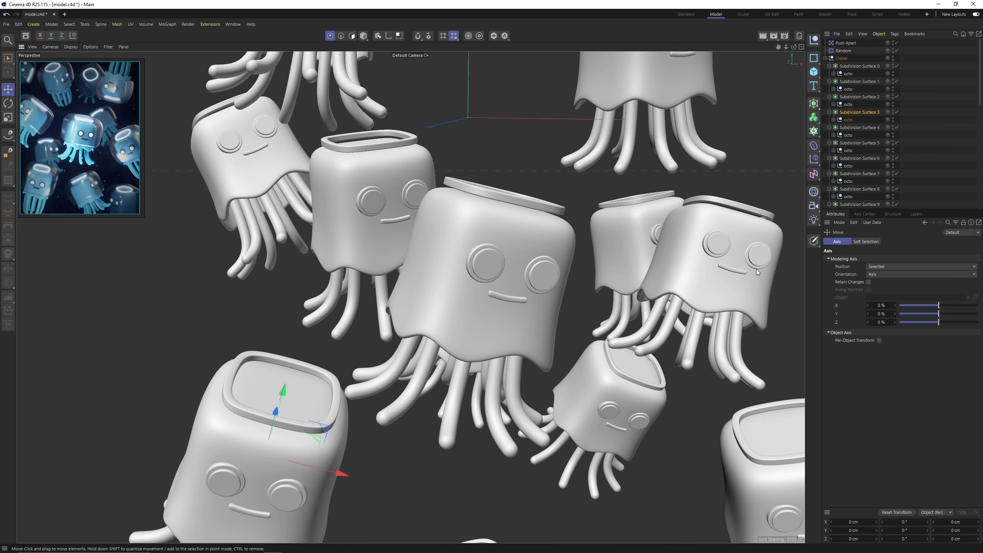
scroll(875, 151, down, 6)
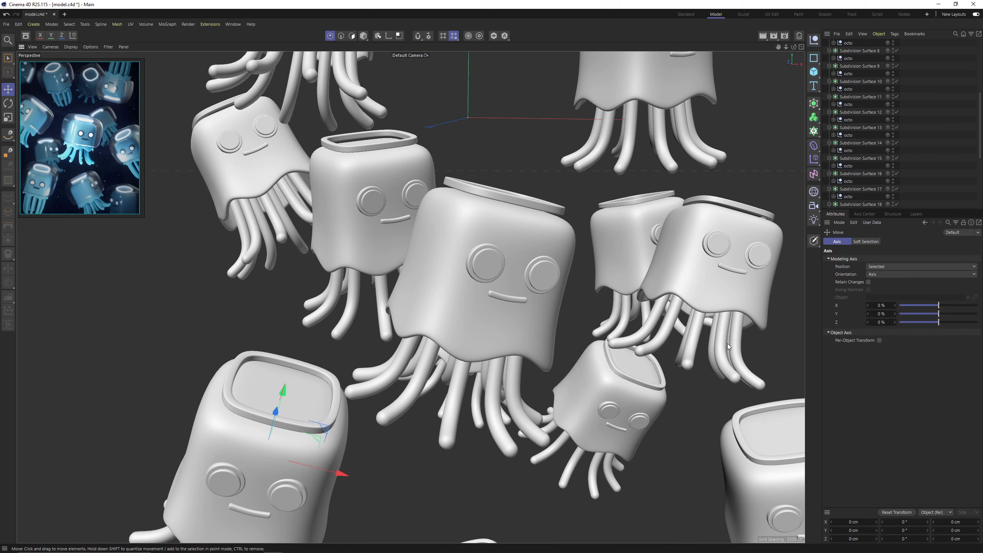
Try rotating one separated jellyfish clone by itself and undo the rotation.
click(362, 36)
click(699, 293)
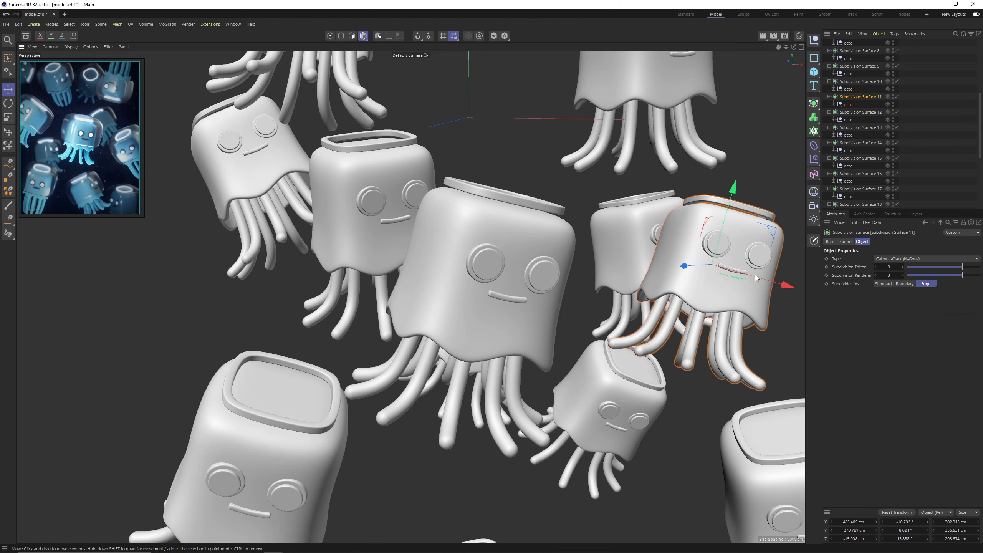
key(r)
drag(701, 220, 660, 239)
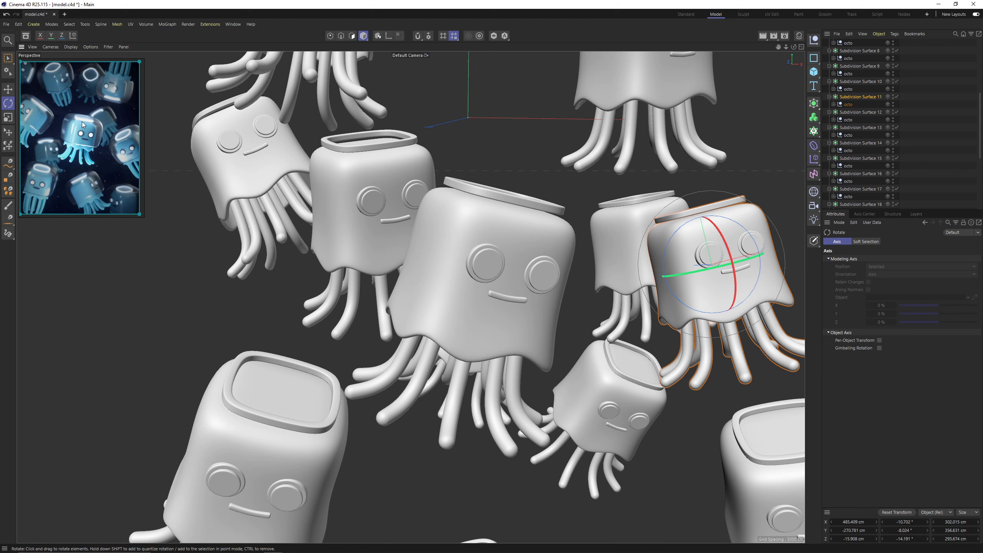
key(ctrl+z)
Undo the conversion of the clones into separate objects, restoring the procedural Cloner, and deselect everything.
scroll(930, 125, up, 6)
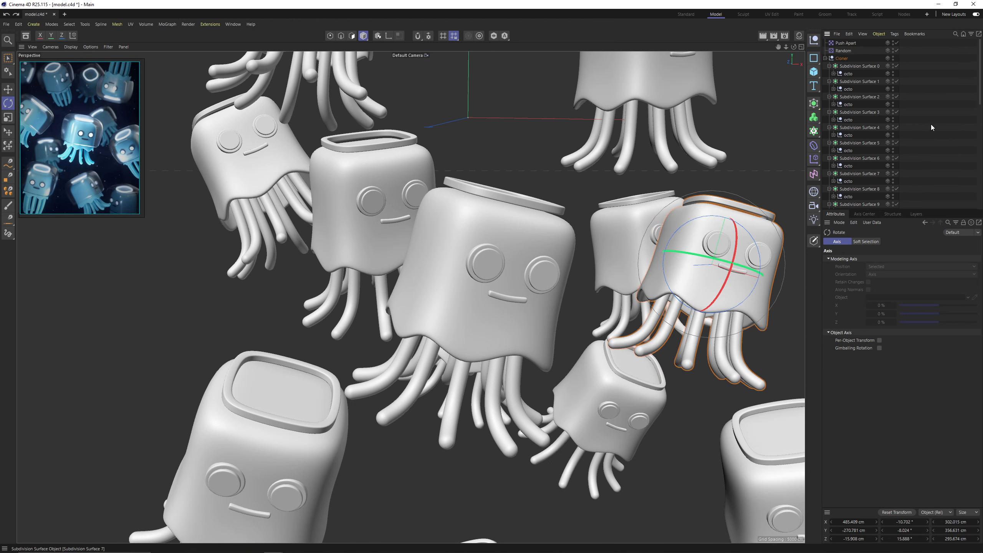
key(ctrl+z)
key(ctrl+z)
key(ctrl+z)
key(ctrl+z)
key(ctrl+z)
key(ctrl+z)
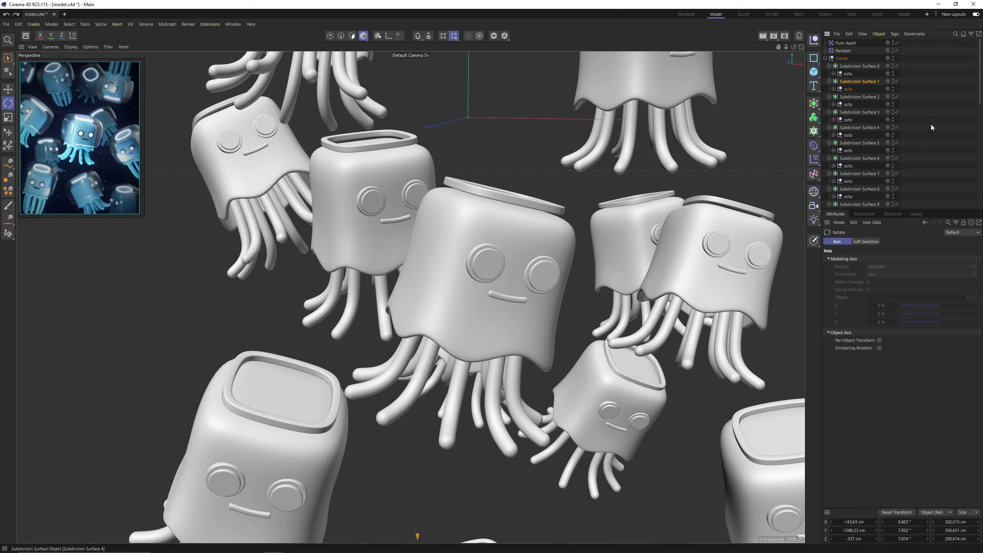
click(842, 58)
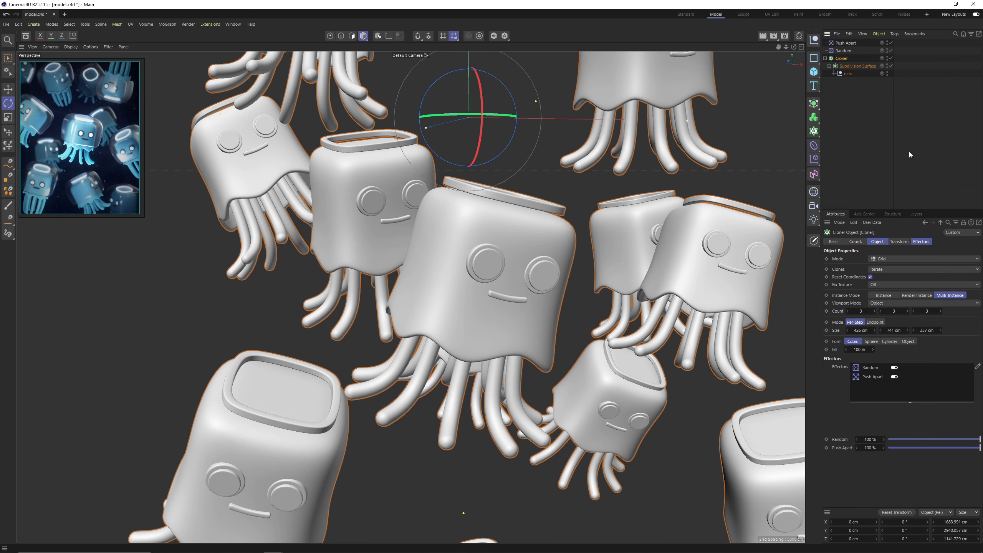
click(922, 158)
Add a camera from the current view, look through it and set its focal length to 75 mm.
alt+drag(701, 160, 700, 168)
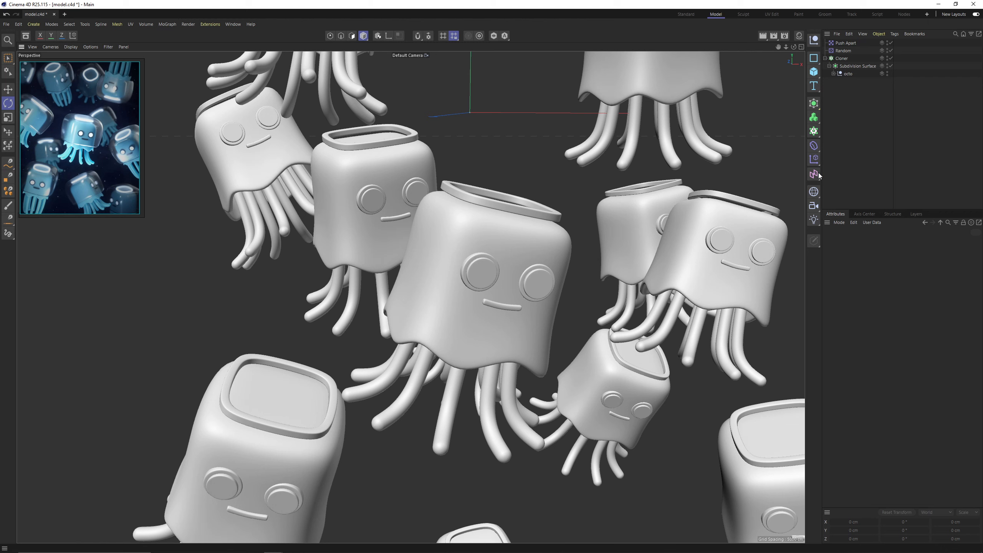
click(814, 205)
click(890, 43)
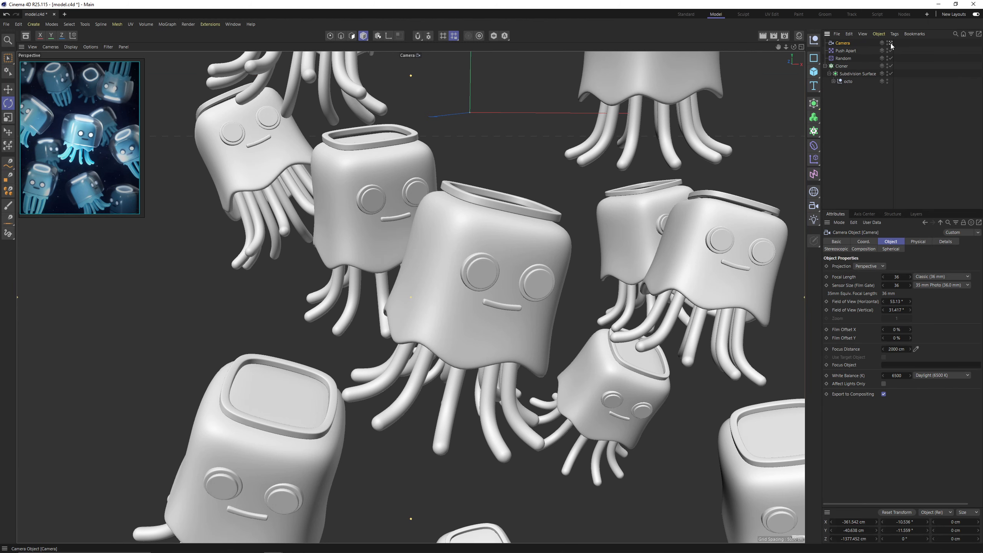
click(896, 277)
text(75)
key(Return)
Reframe the camera view so the tilted central jellyfish sits mid-frame with its neighbours around it.
alt+right_drag(549, 225, 402, 258)
alt+middle_drag(402, 259, 410, 250)
alt+right_drag(409, 250, 438, 263)
alt+drag(438, 263, 462, 259)
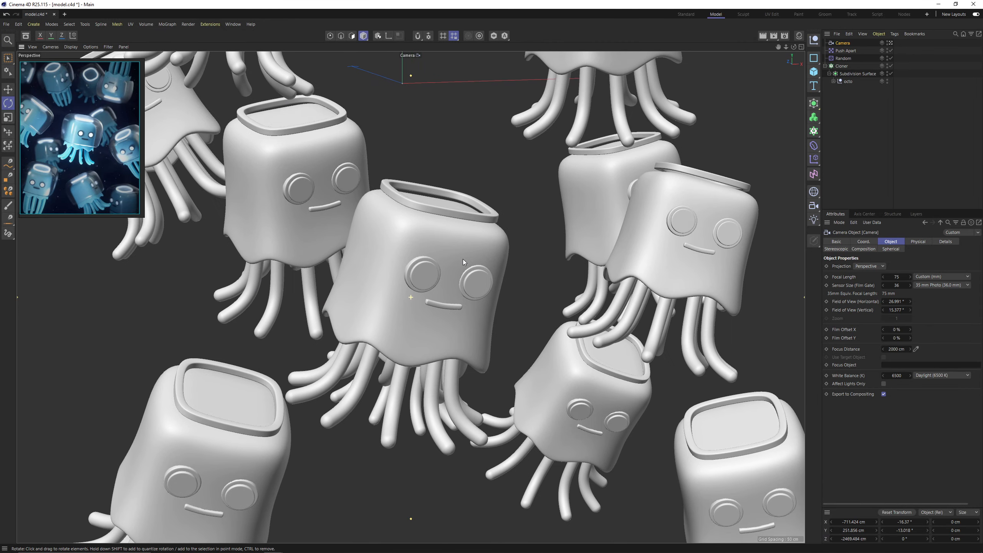
Open the render settings and set the output size to 1000 x 1500 pixels.
click(786, 36)
drag(778, 84, 325, 94)
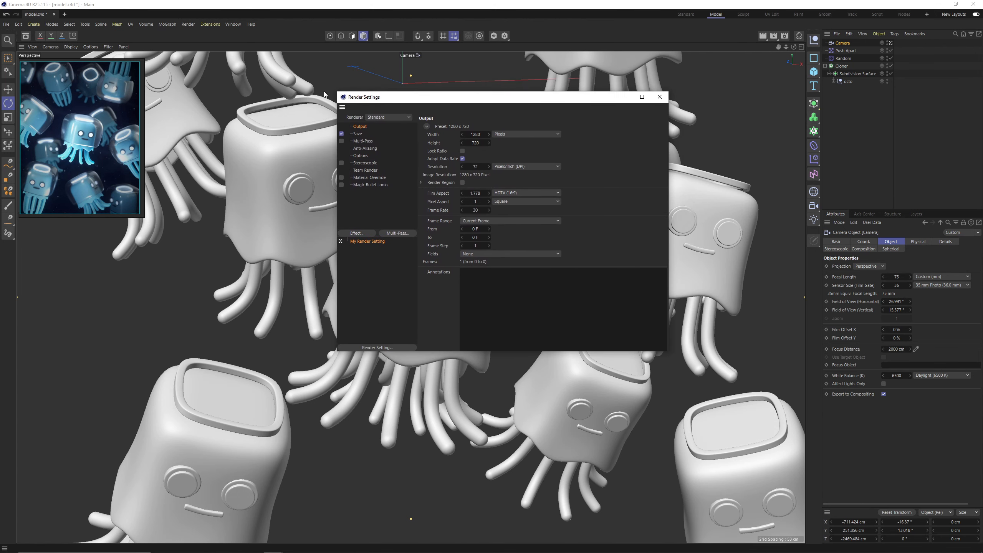
click(475, 134)
text(1000)
key(Return)
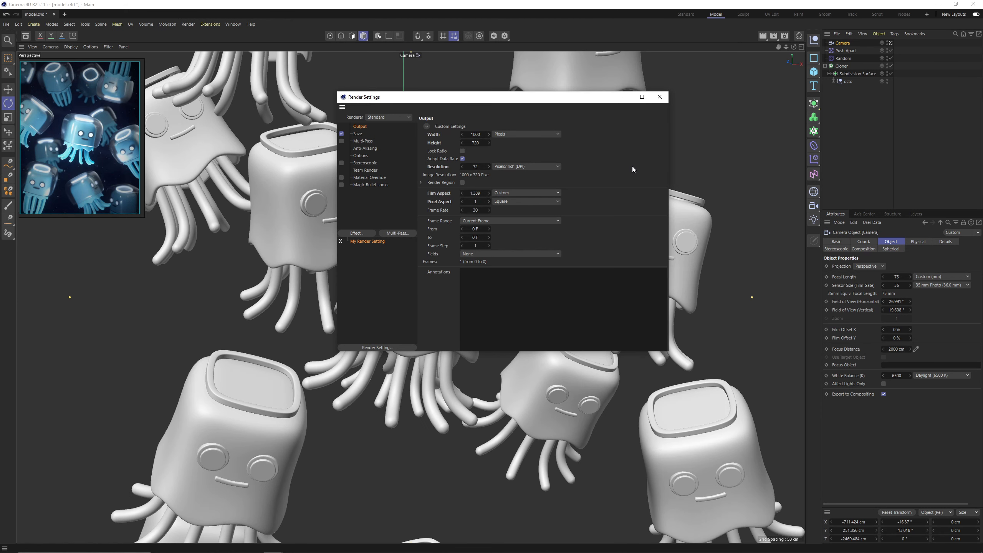
click(486, 144)
text(1500)
key(Return)
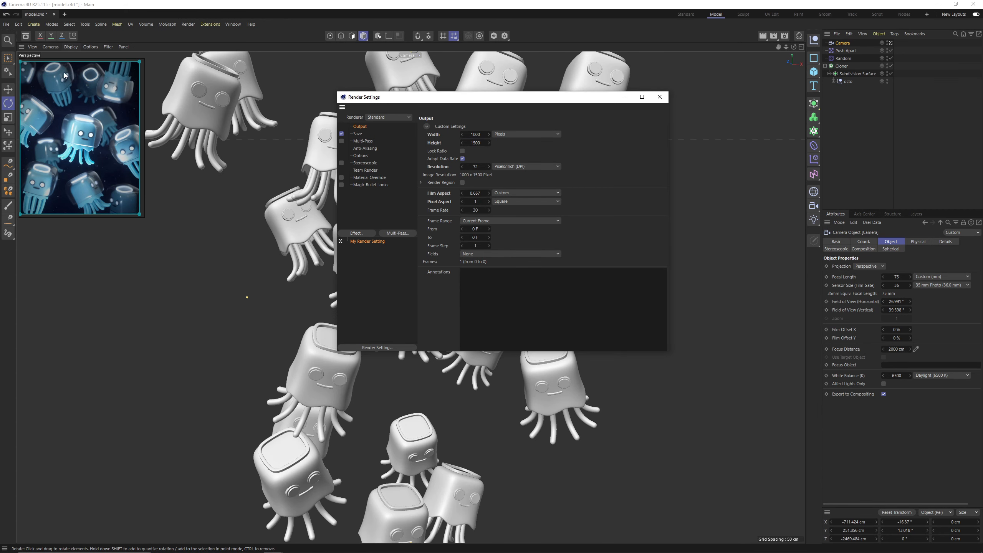
Turn on Safe Frames for the viewport, moving the reference picture out of the way and back.
drag(64, 73, 76, 175)
click(53, 47)
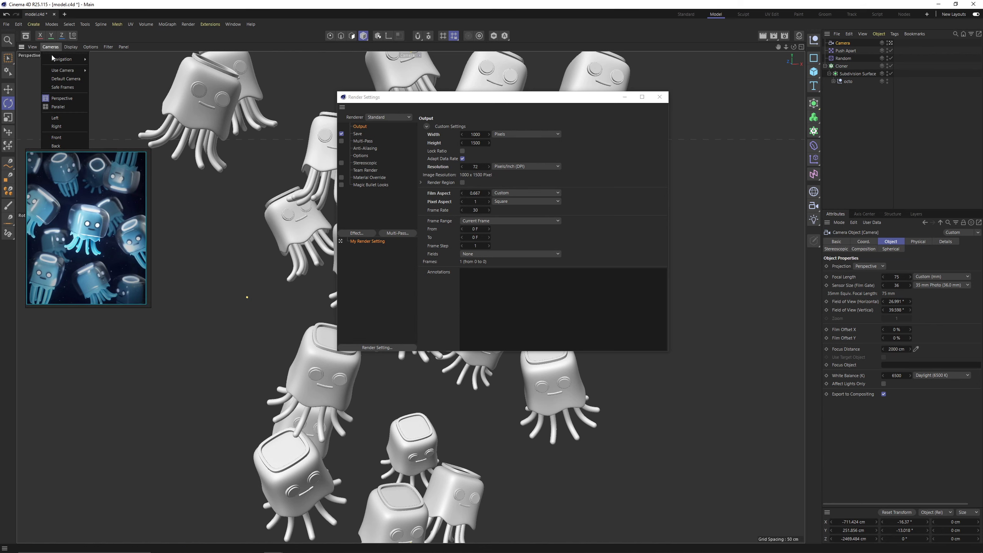
click(68, 87)
drag(73, 178, 66, 96)
Move the render settings window aside to reveal the framing and set the output height to 1200 pixels.
drag(488, 98, 742, 135)
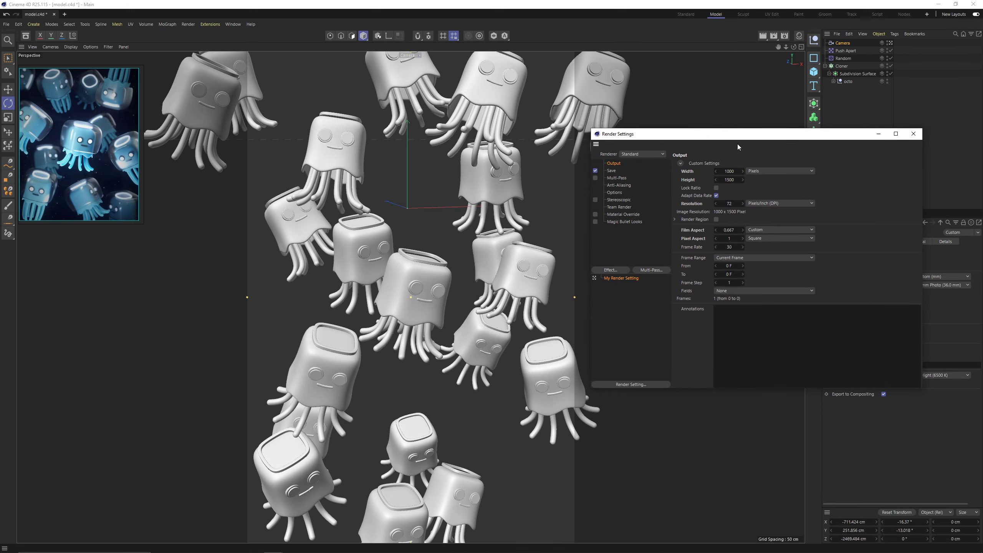
double_click(731, 180)
text(1200)
key(Return)
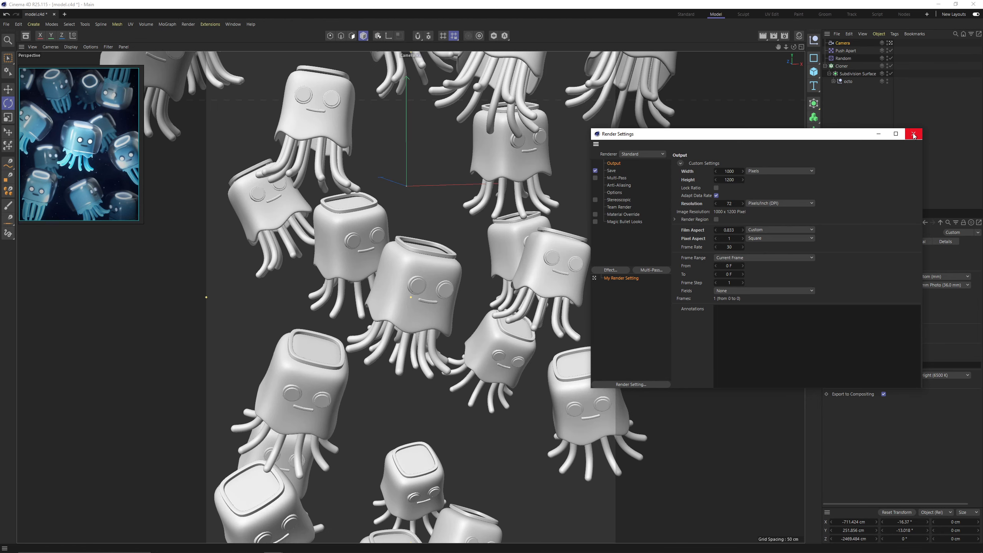
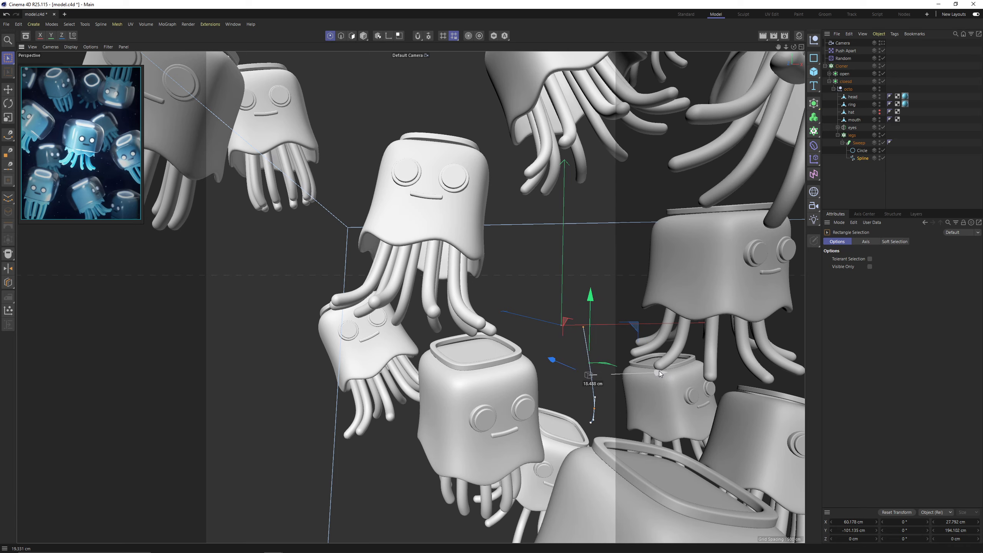
Reshape the closed jellyfish's leg spline by repositioning its lower points to change how the tentacles hang.
alt+middle_drag(334, 203, 450, 242)
alt+drag(450, 243, 554, 309)
drag(468, 282, 617, 410)
drag(550, 266, 552, 280)
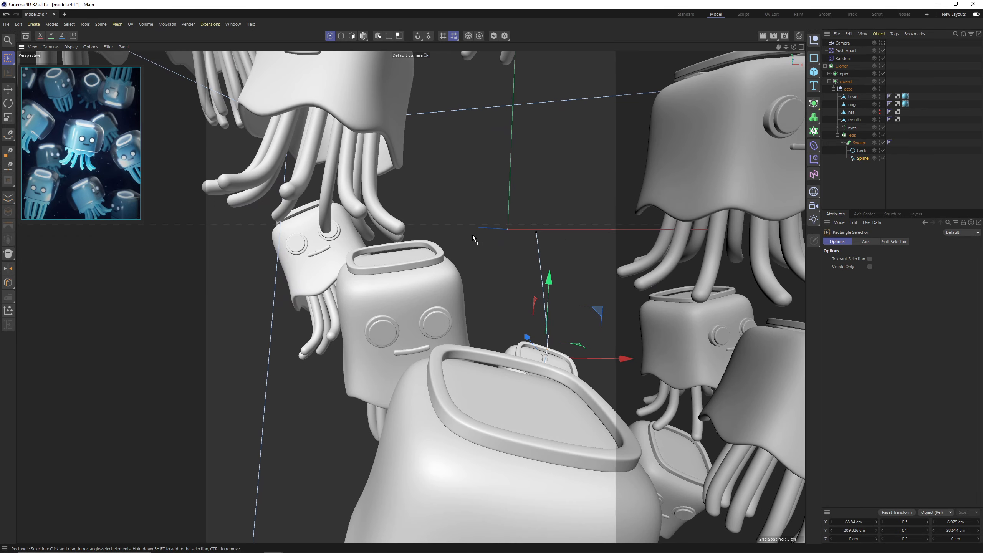
alt+drag(472, 235, 461, 277)
drag(601, 342, 602, 346)
click(592, 322)
drag(652, 324, 656, 324)
drag(557, 378, 654, 462)
drag(650, 416, 655, 416)
alt+drag(426, 247, 449, 271)
mouse_move(543, 279)
mouse_down()
mouse_move(543, 289)
mouse_move(557, 272)
mouse_up()
click(913, 184)
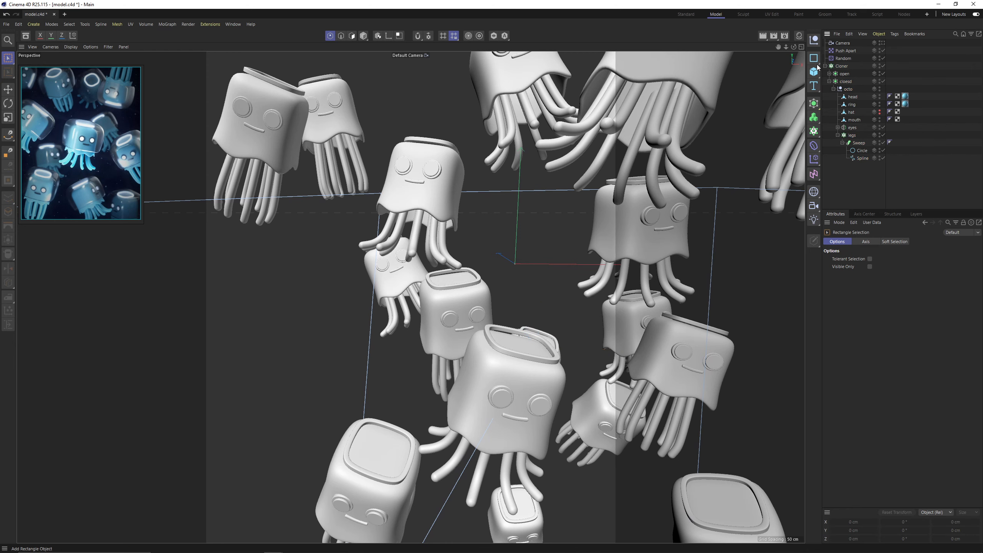
Collapse the closed jellyfish hierarchy, look through the scene camera and set the Random effector's R.H rotation to -24°.
click(829, 82)
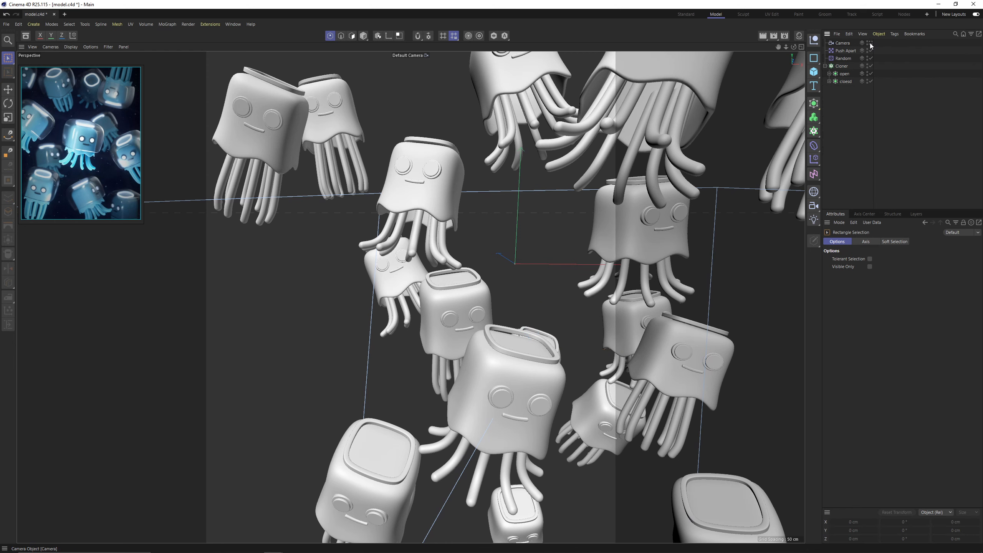
click(870, 43)
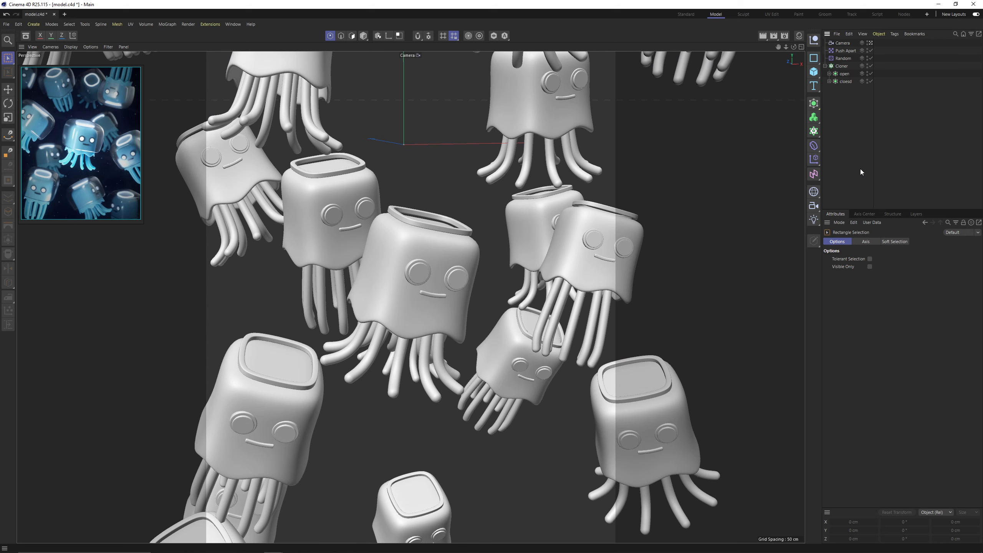
click(842, 65)
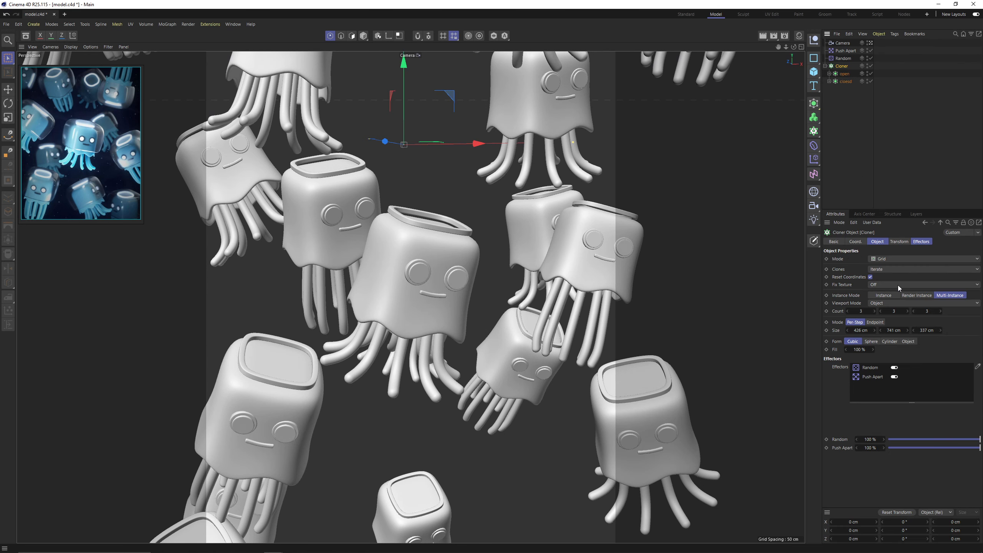
drag(897, 330, 898, 330)
click(856, 58)
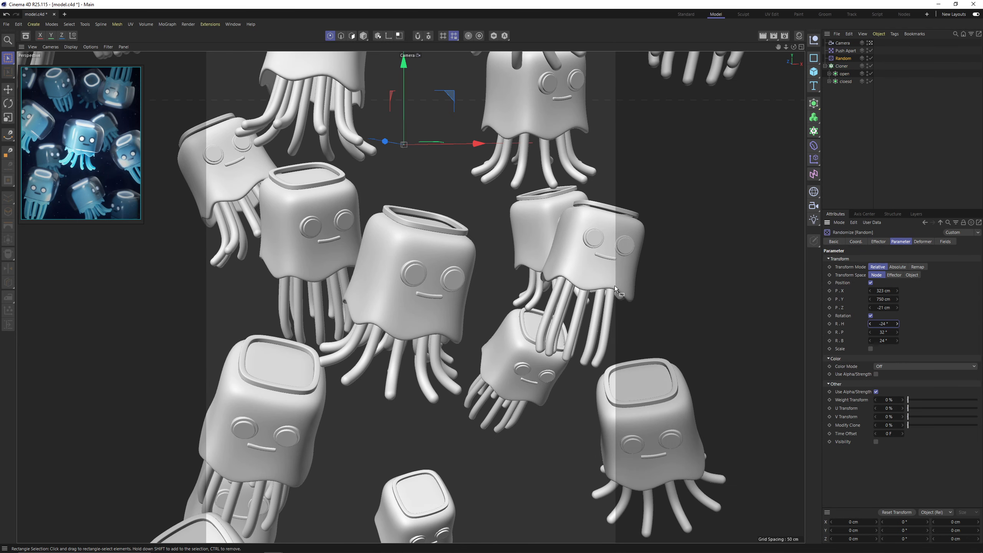
click(869, 147)
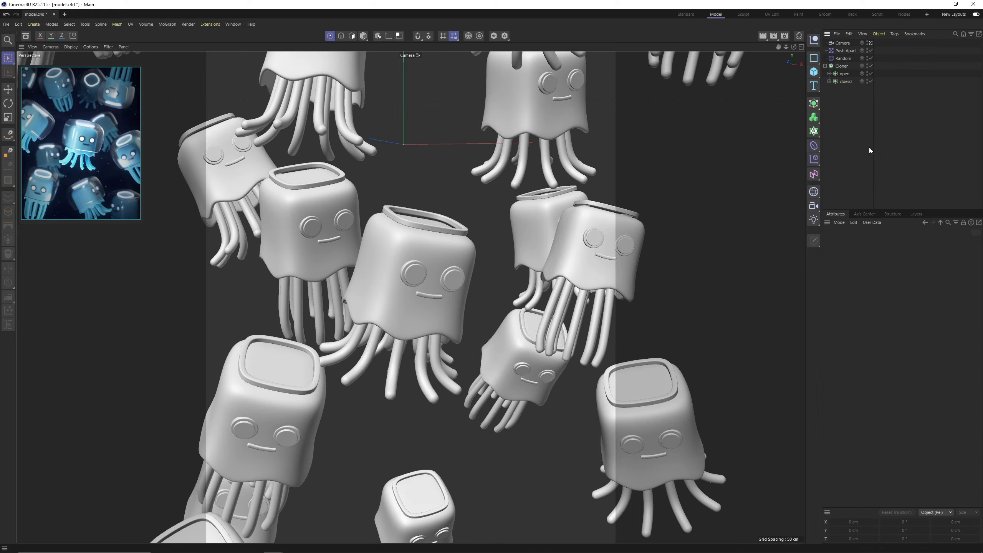
Save the project and switch to the Standard layout.
key(ctrl+s)
click(685, 14)
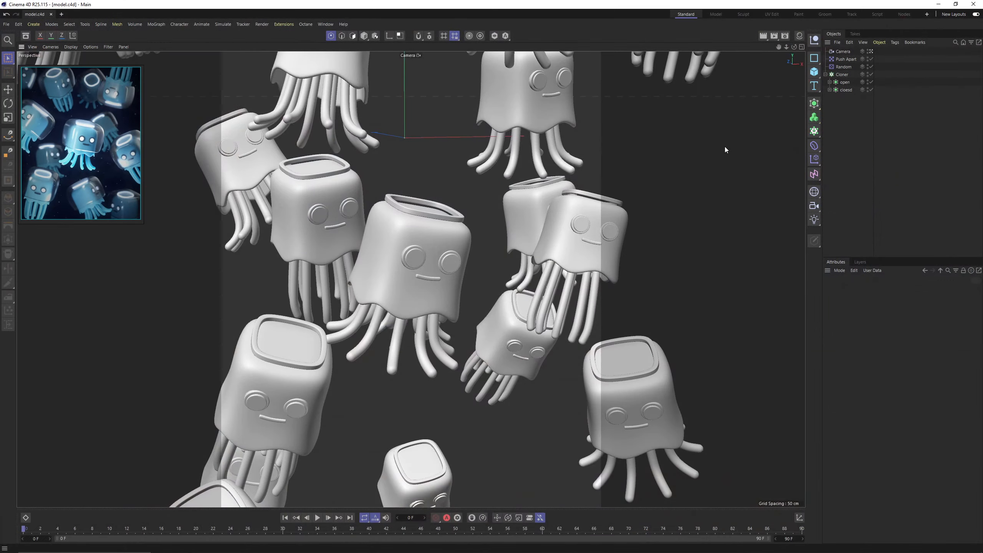
Open the Octane Live Viewer, dock it beside the viewport and start rendering the scene.
click(277, 25)
mouse_move(305, 24)
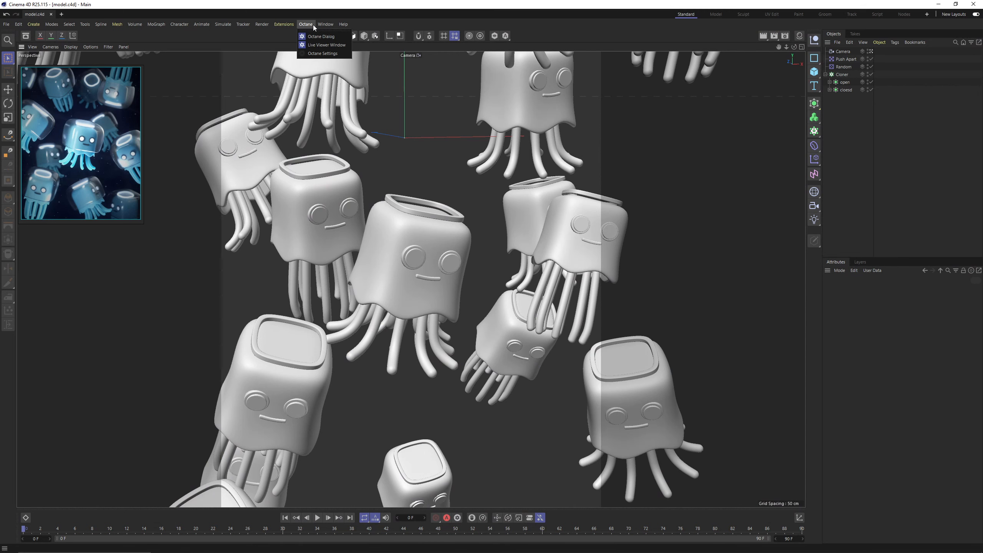
click(314, 46)
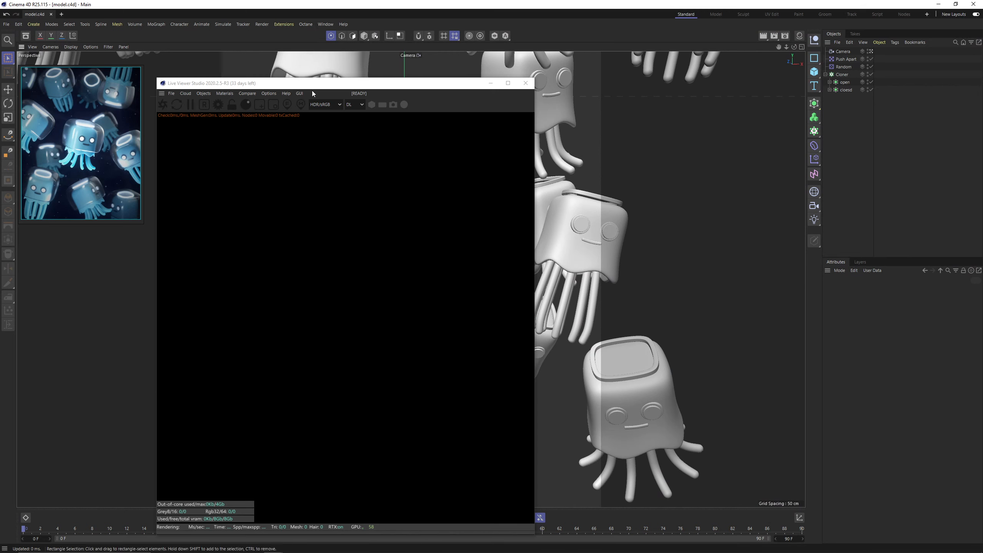
drag(288, 85, 379, 132)
drag(255, 143, 798, 112)
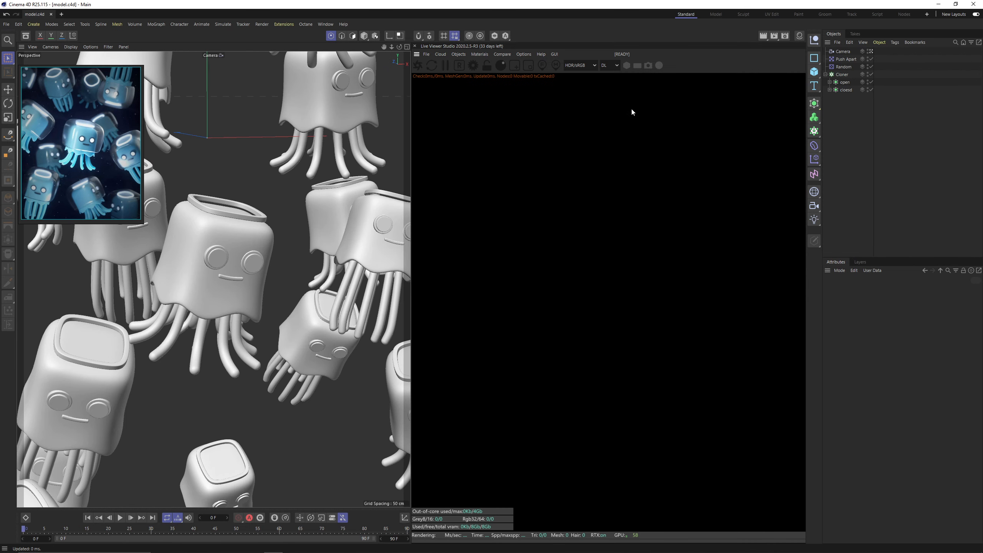
click(419, 68)
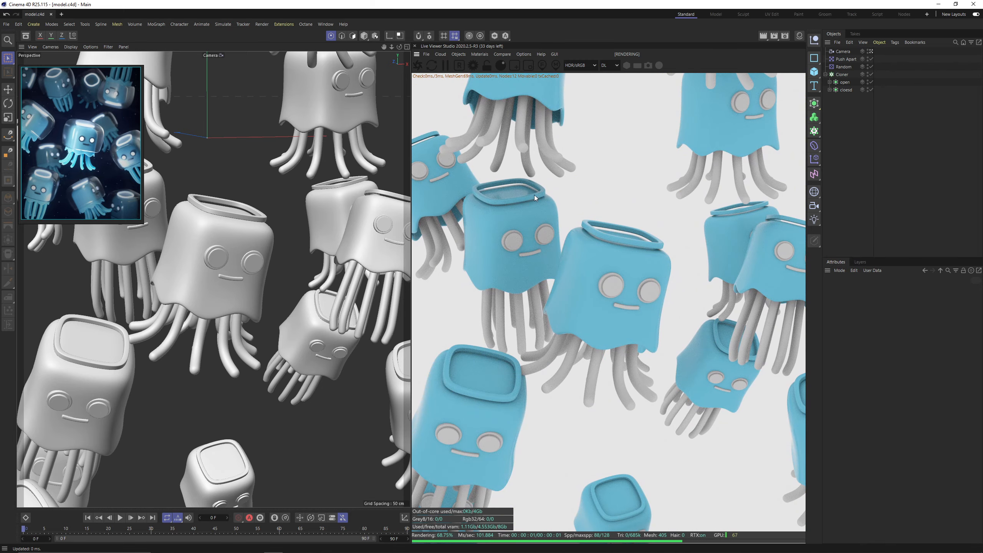
Delete the old blue Mat material from the scene.
click(799, 35)
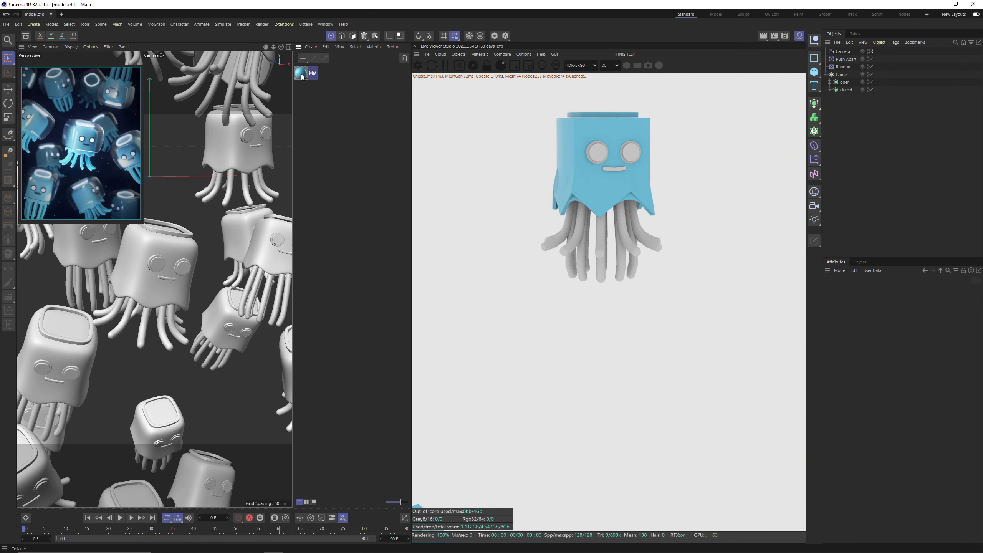
click(301, 73)
key(Delete)
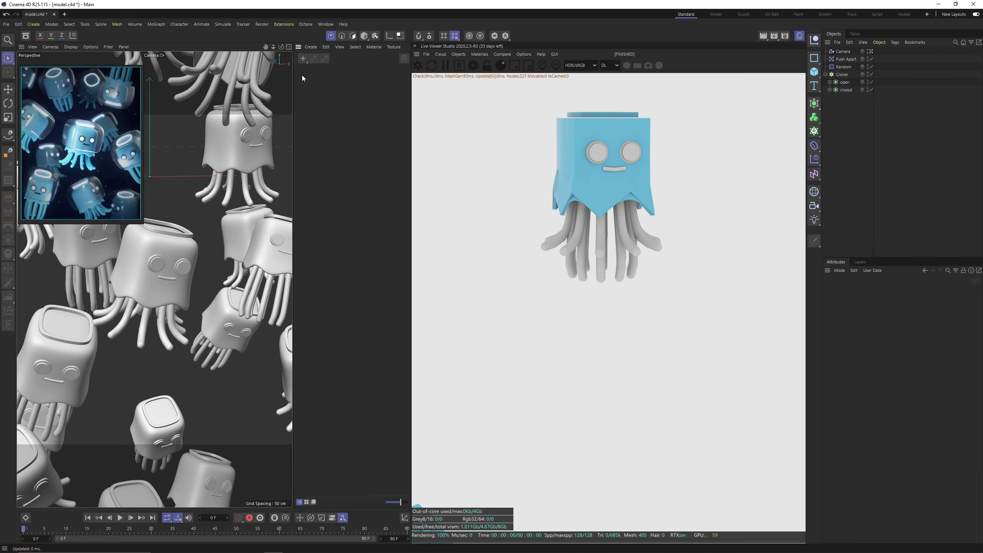
click(799, 35)
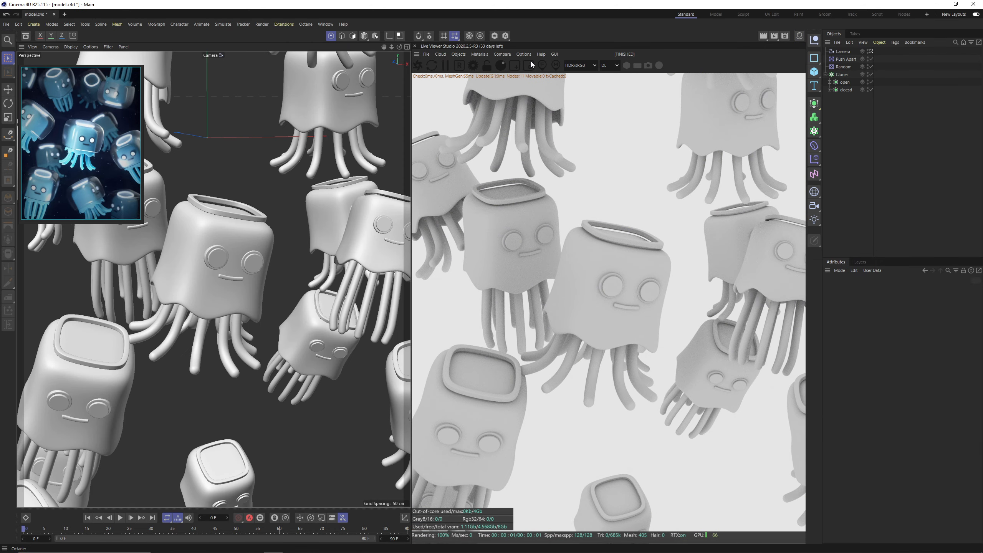
In the Octane settings, switch the render kernel to Pathtracing and set the max samples to 512.
click(473, 65)
drag(86, 6, 387, 151)
click(369, 200)
click(327, 181)
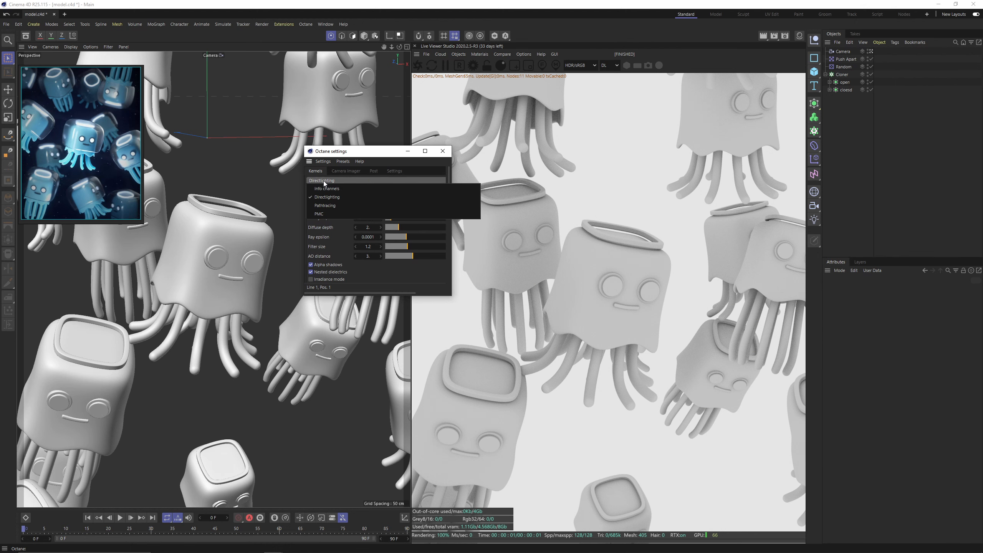
click(333, 204)
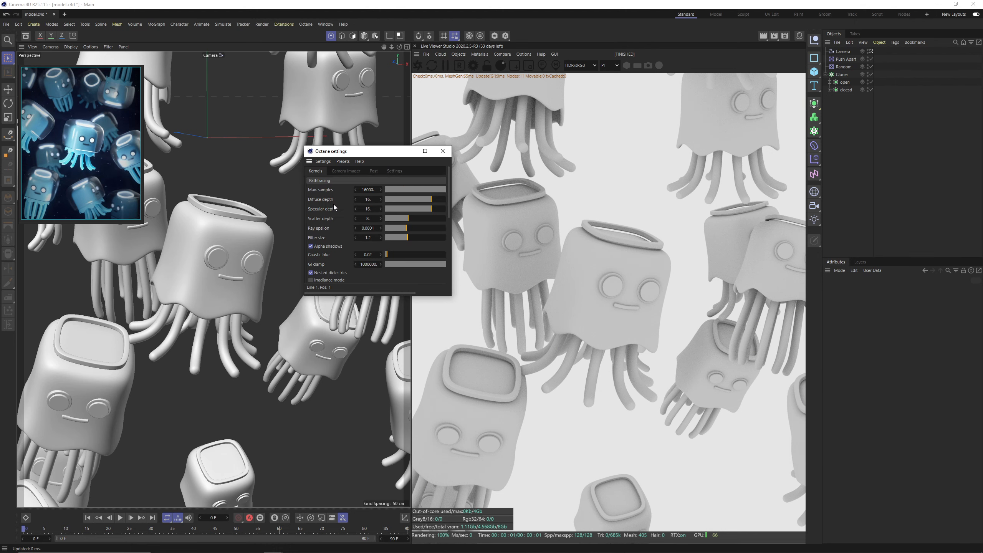
click(367, 190)
text(512)
key(Return)
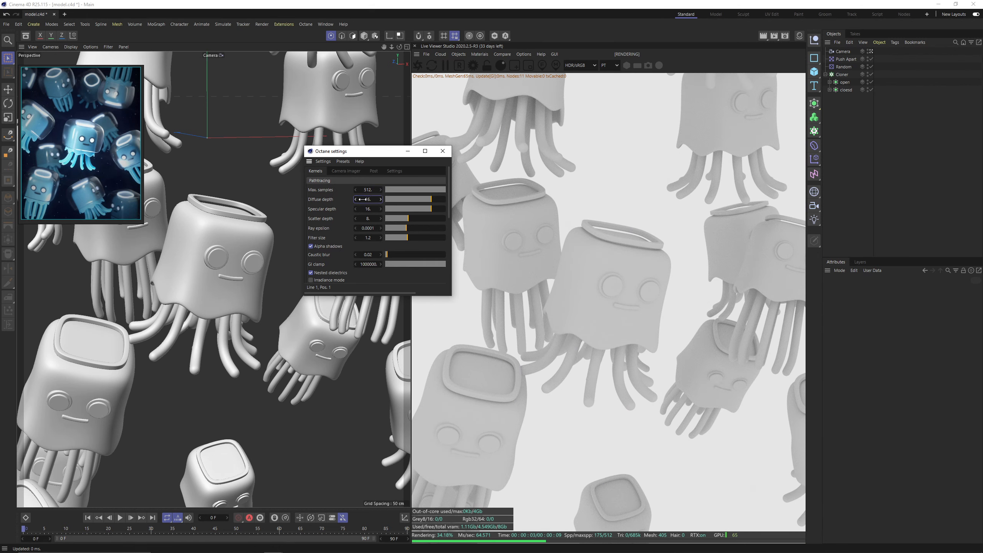
Set the kernel's diffuse depth and specular depth to 8 and close the Octane settings.
text(8)
key(Tab)
text(8)
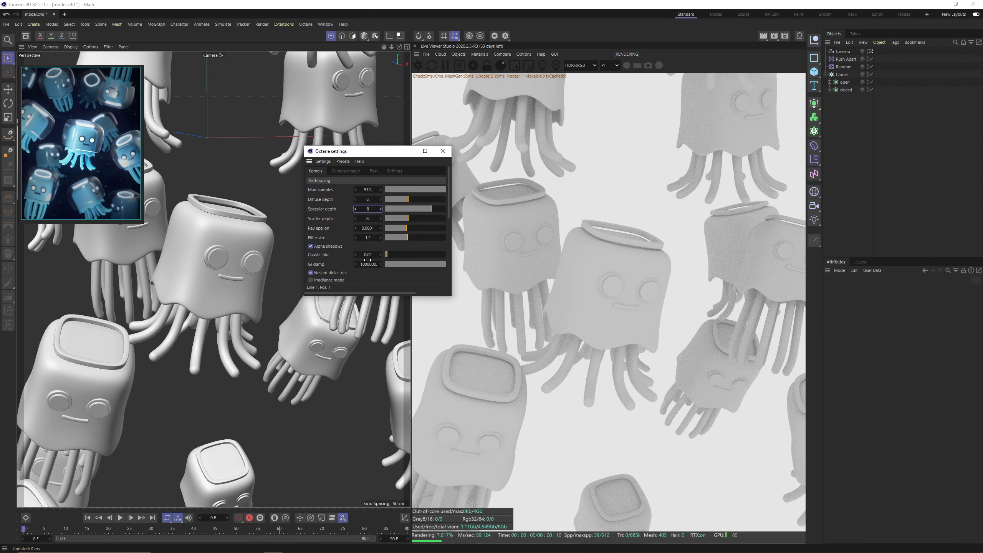
click(438, 264)
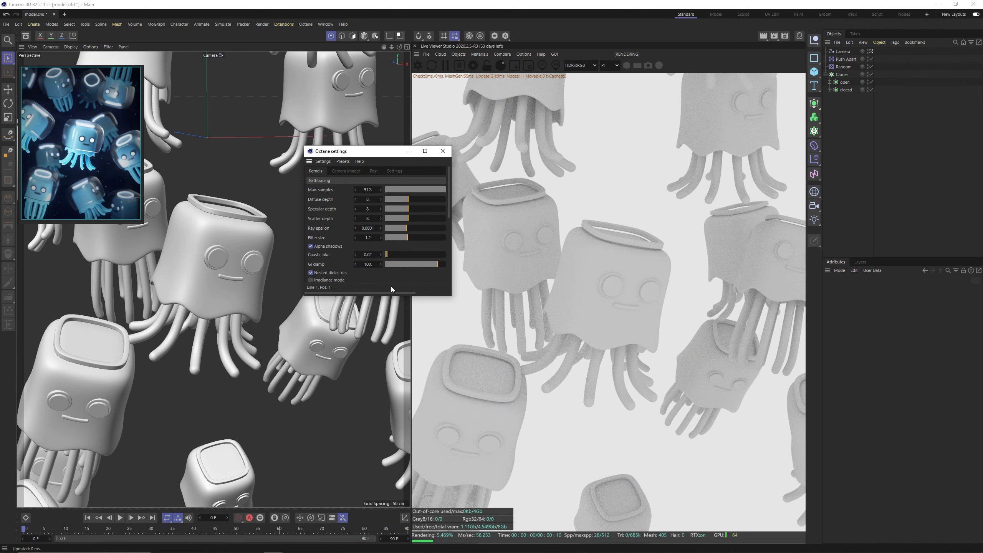
click(442, 151)
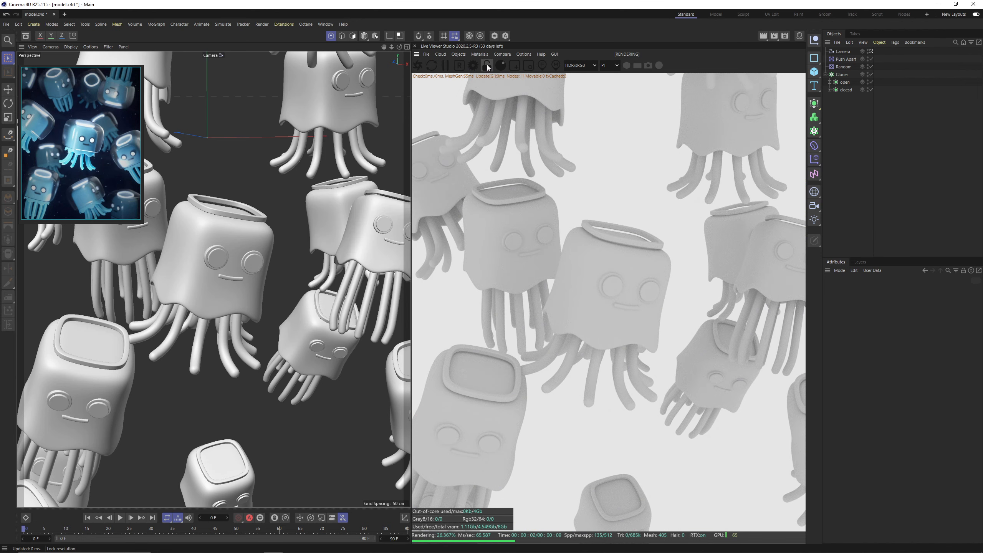
Lock the Live Viewer to the render resolution and add an HDRI environment to the scene.
click(487, 66)
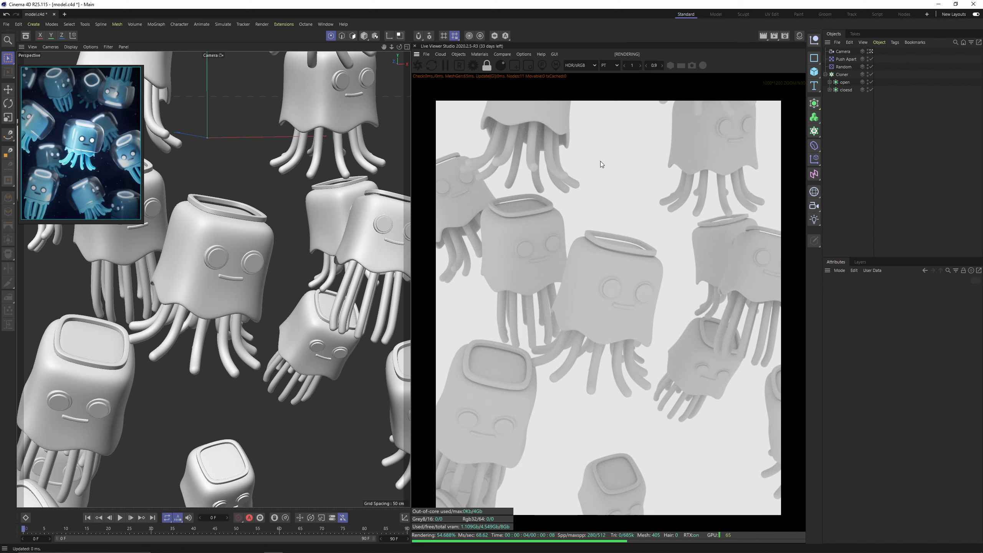
click(459, 55)
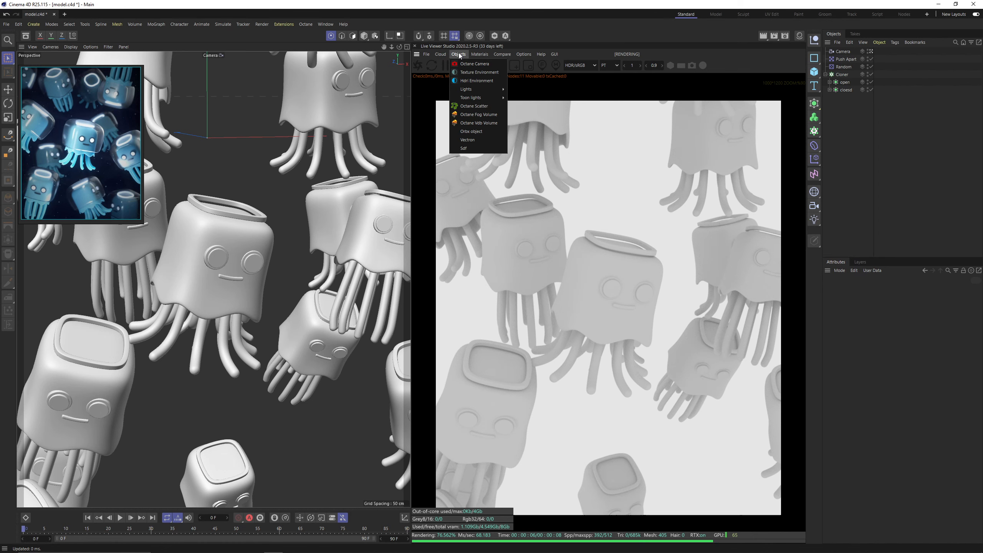
click(467, 82)
Load studio_small_01_4k.hdr into the sky's image texture and inspect the HDR picture's light sources in the image viewer.
click(878, 51)
click(910, 308)
click(974, 308)
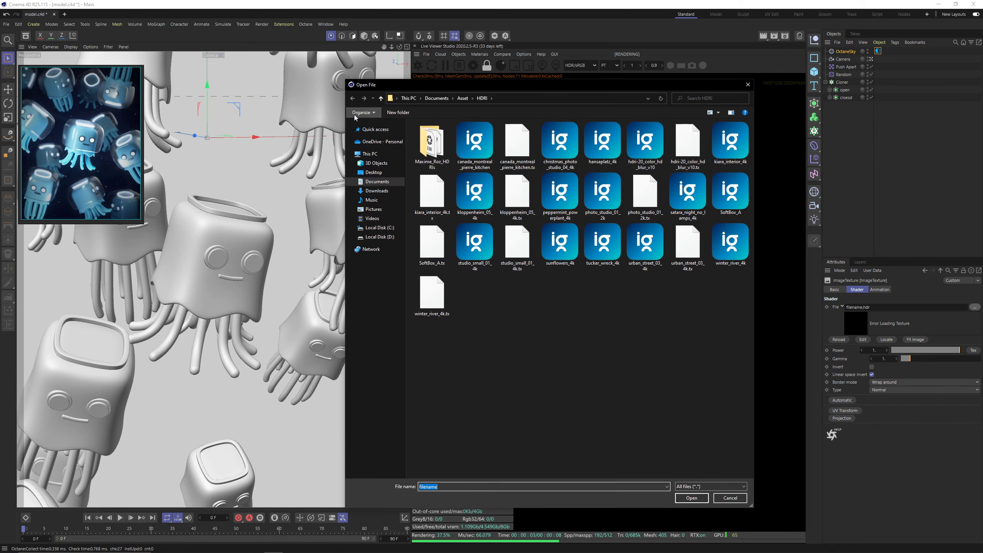
double_click(476, 245)
click(548, 314)
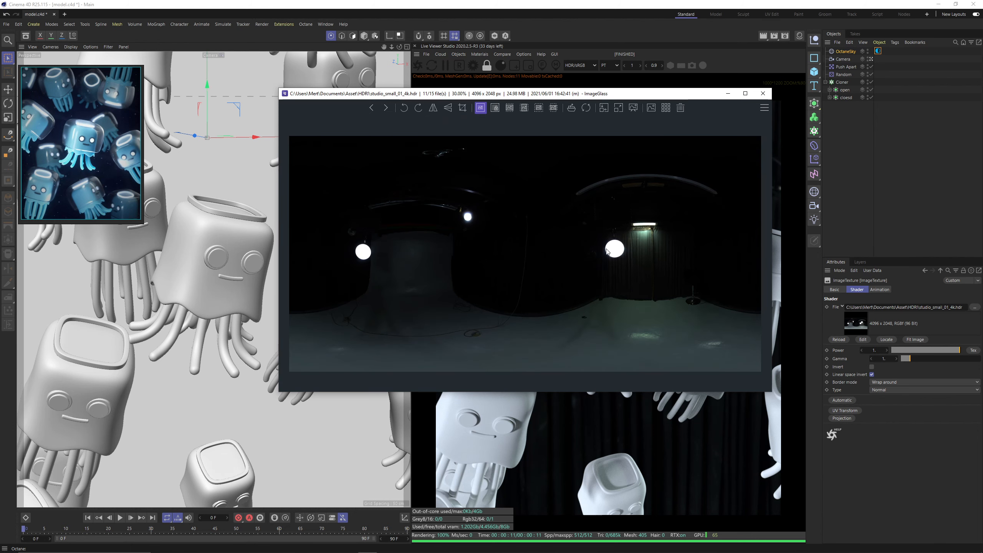
drag(576, 90, 531, 85)
scroll(395, 213, up, 1)
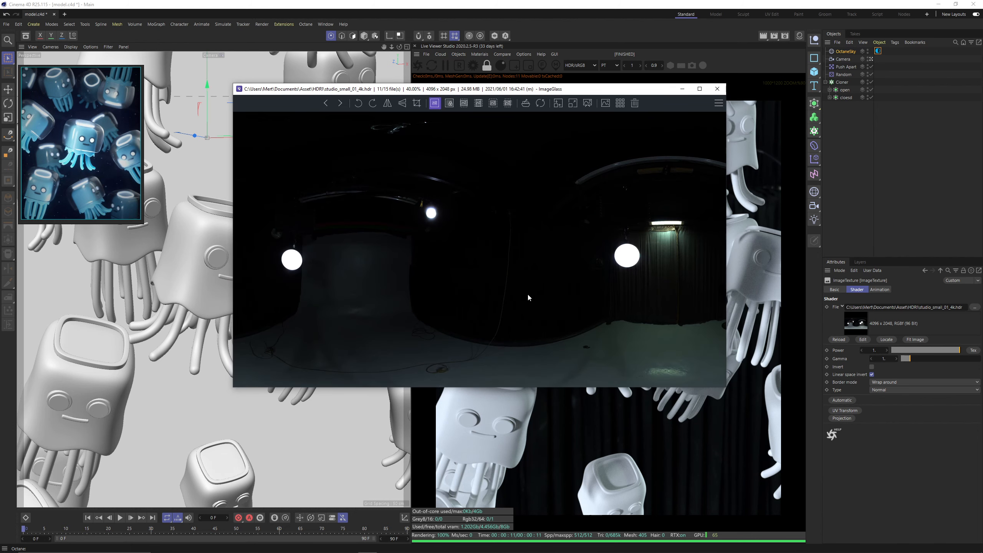
click(716, 92)
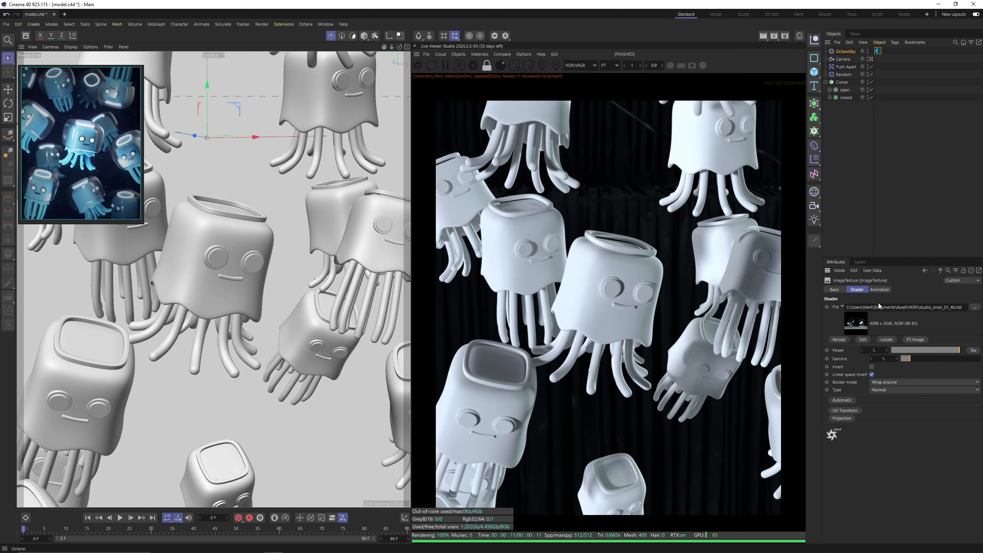
Add a second HDRI environment and set its type to Visible environment.
click(456, 57)
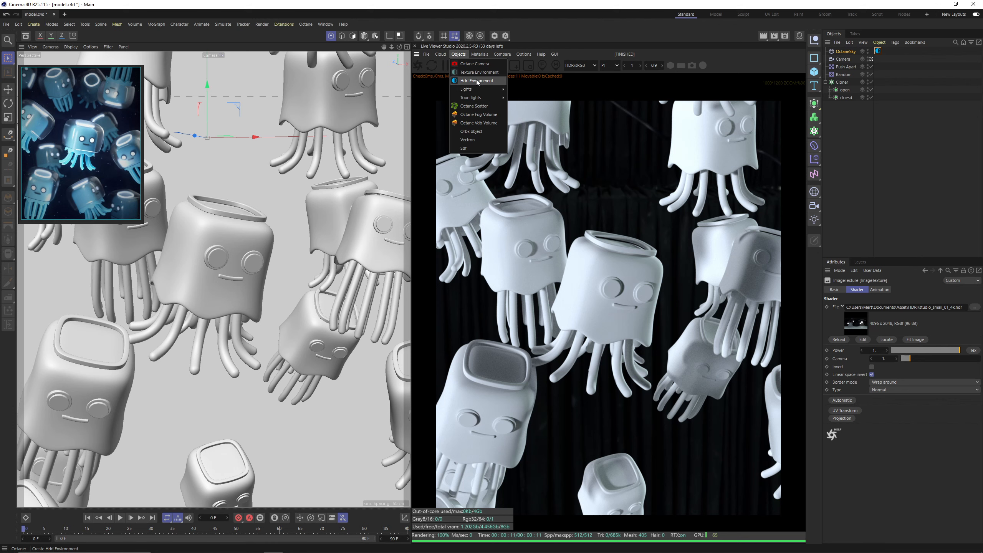
click(476, 77)
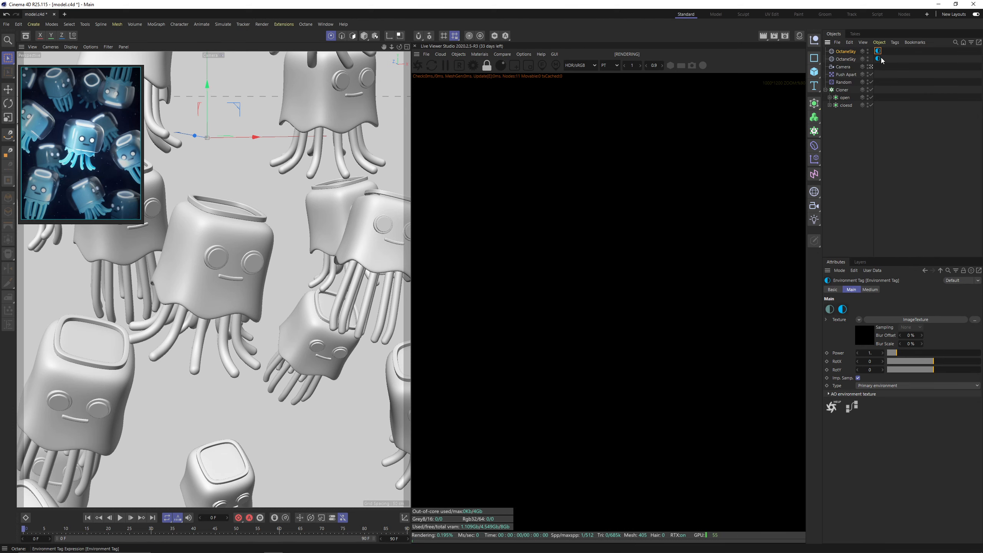
click(878, 385)
click(883, 402)
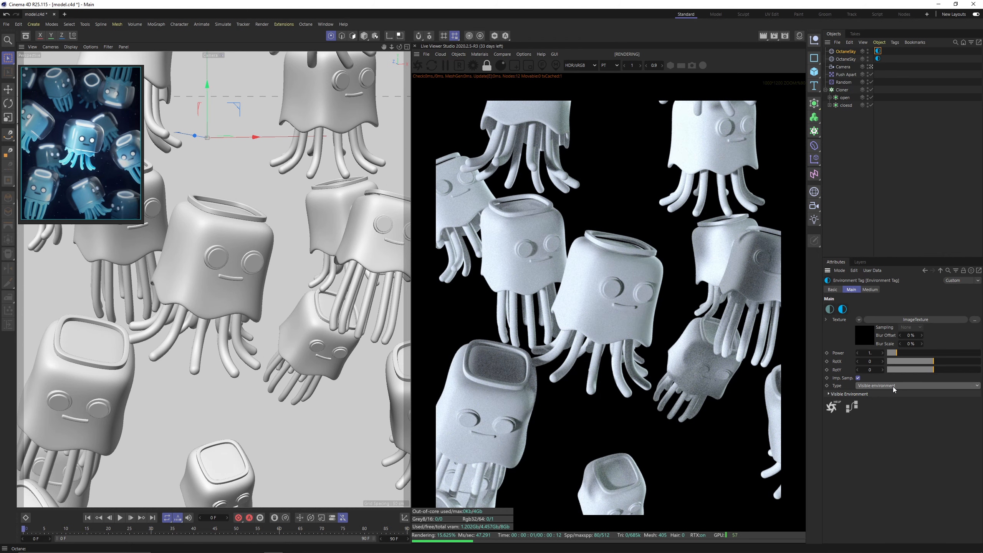
Rename the new sky object to "background" and the original one to "HDRI".
double_click(845, 51)
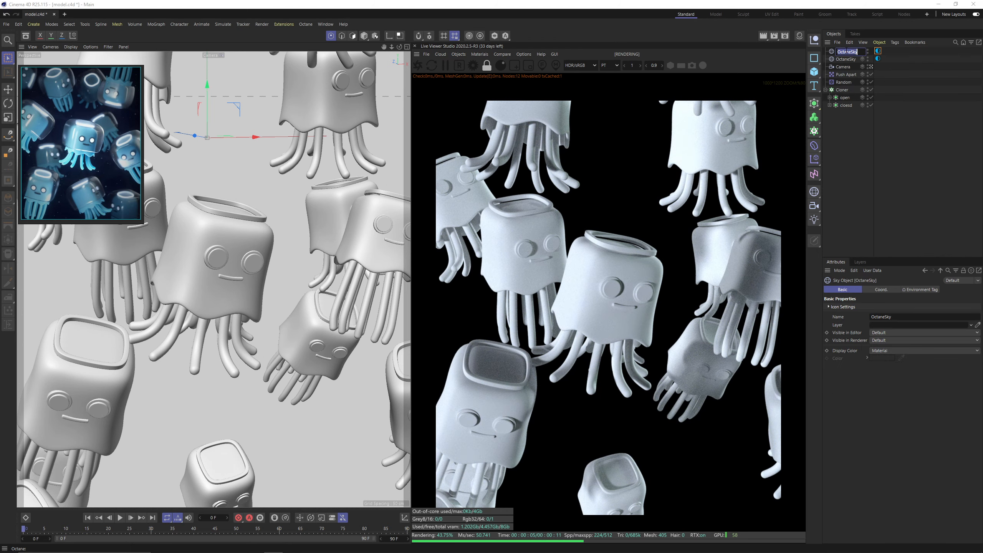
text(background)
key(Return)
double_click(843, 59)
text(HDRI)
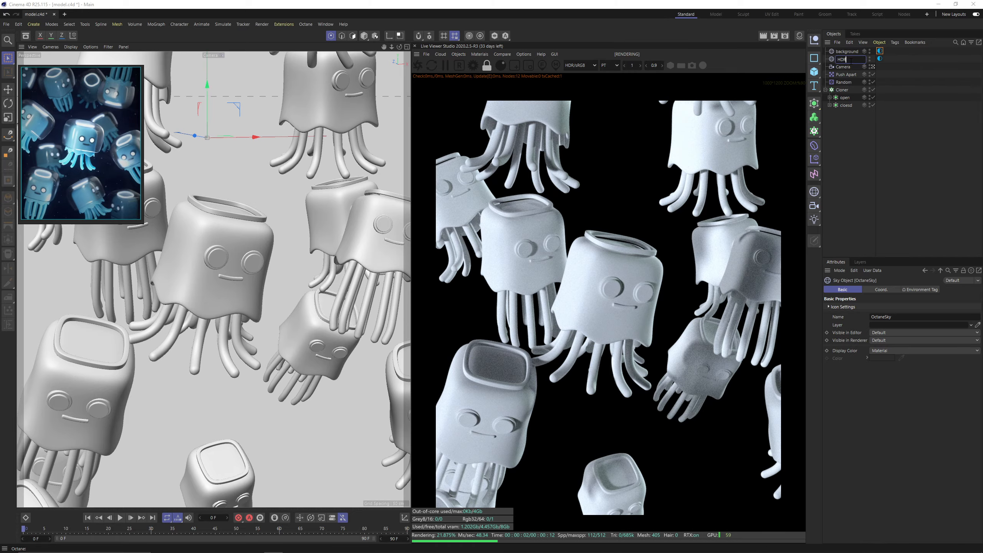
key(Return)
Adjust the HDRI environment's RotX rotation to change the direction of the light on the jellyfish.
click(880, 58)
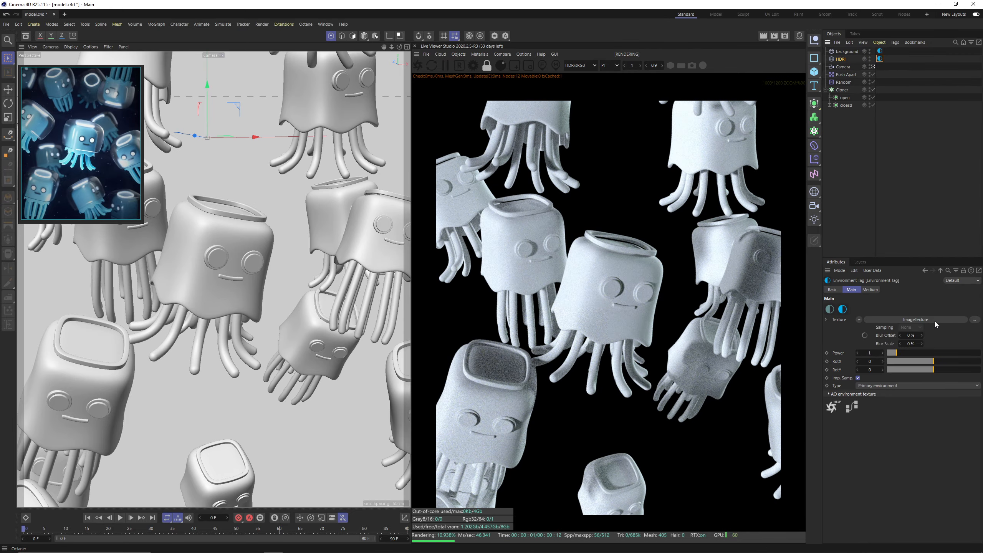
drag(934, 364, 930, 364)
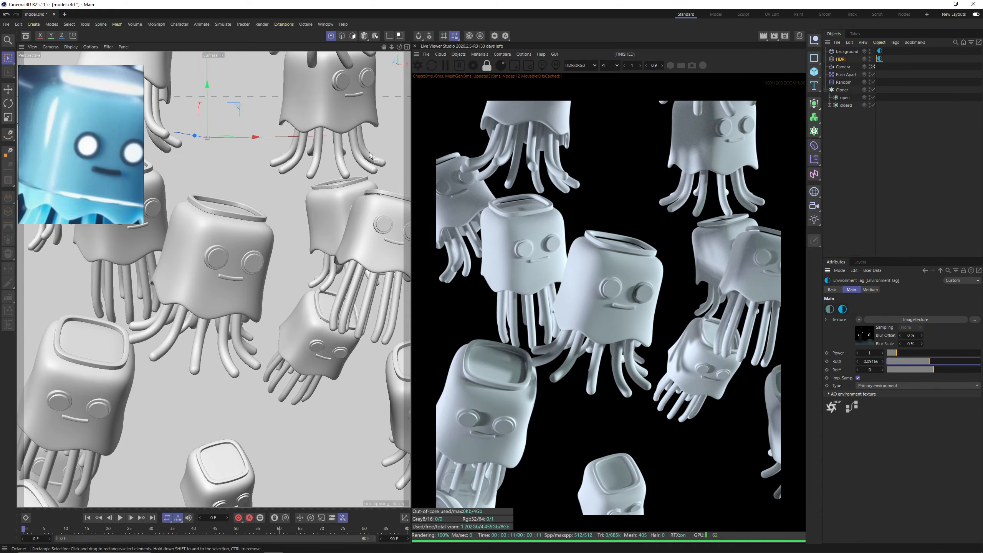
mouse_move(929, 360)
mouse_down()
mouse_move(941, 370)
mouse_move(932, 363)
mouse_up()
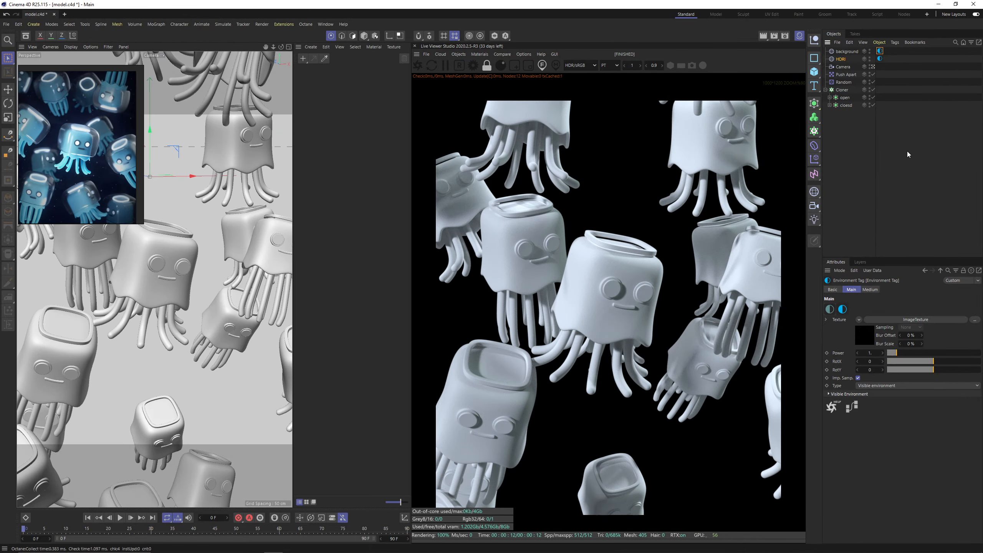
Switch the background environment's texture to an RGB spectrum and sample its dark blue colour from the reference image.
click(879, 50)
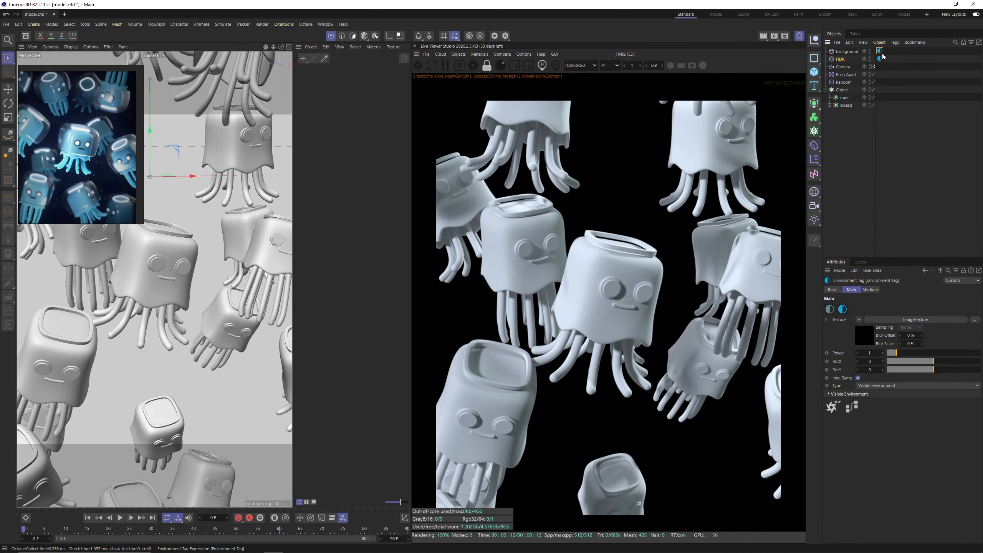
click(829, 311)
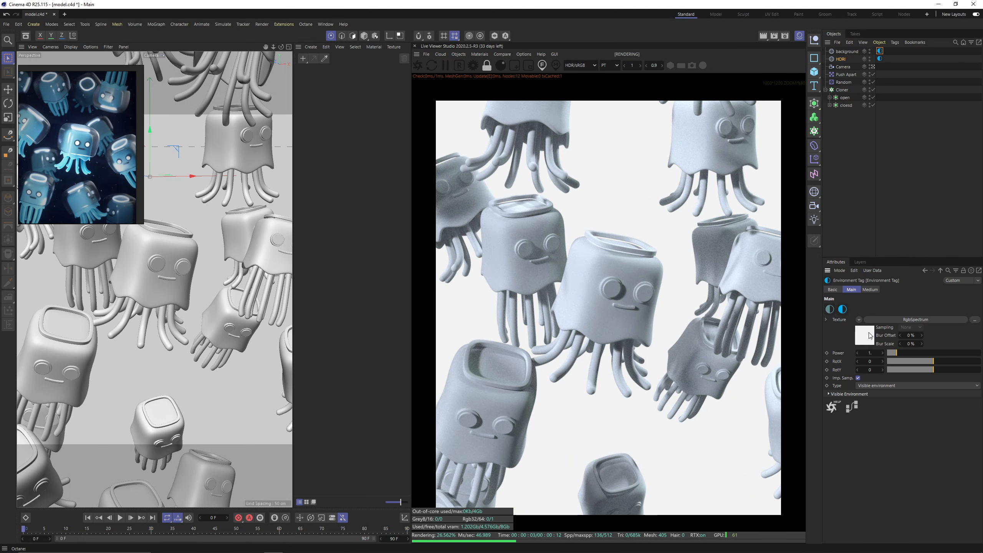
click(908, 320)
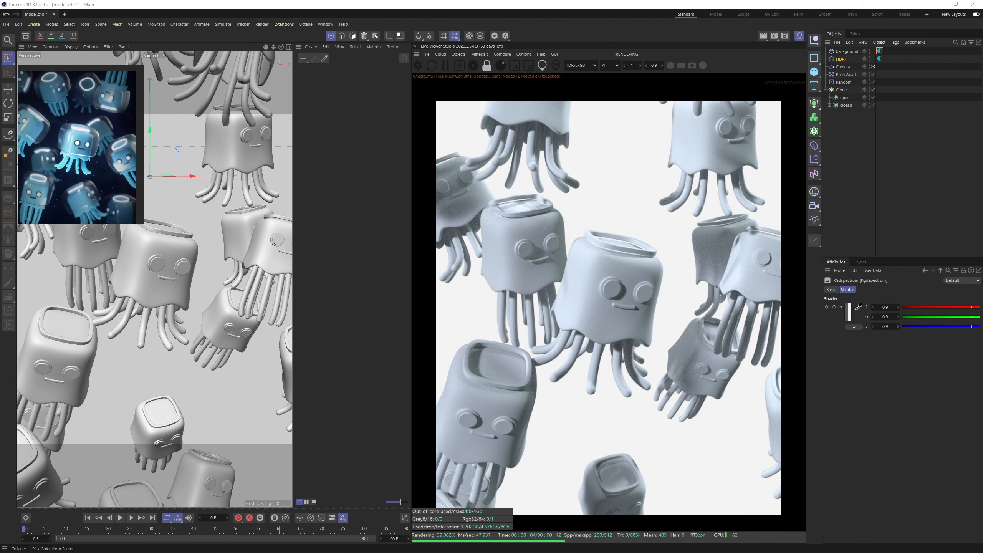
click(60, 122)
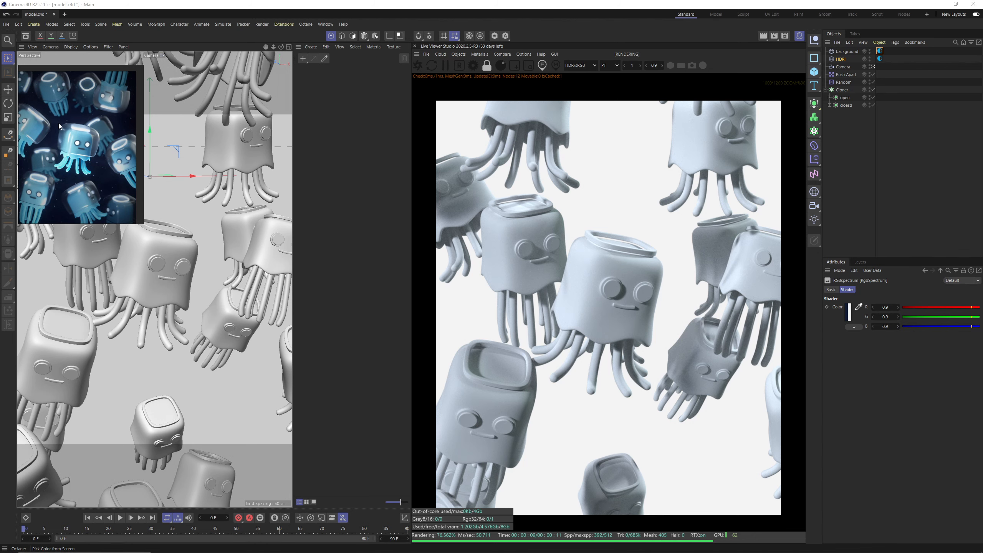
Darken the background's RGB spectrum colour to 54% saturation and 9% value.
click(849, 312)
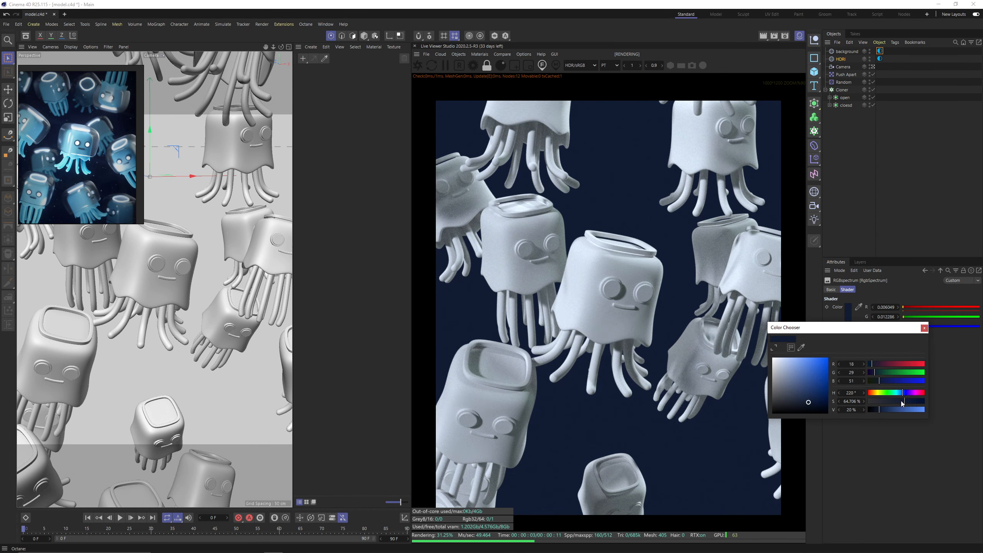
click(900, 402)
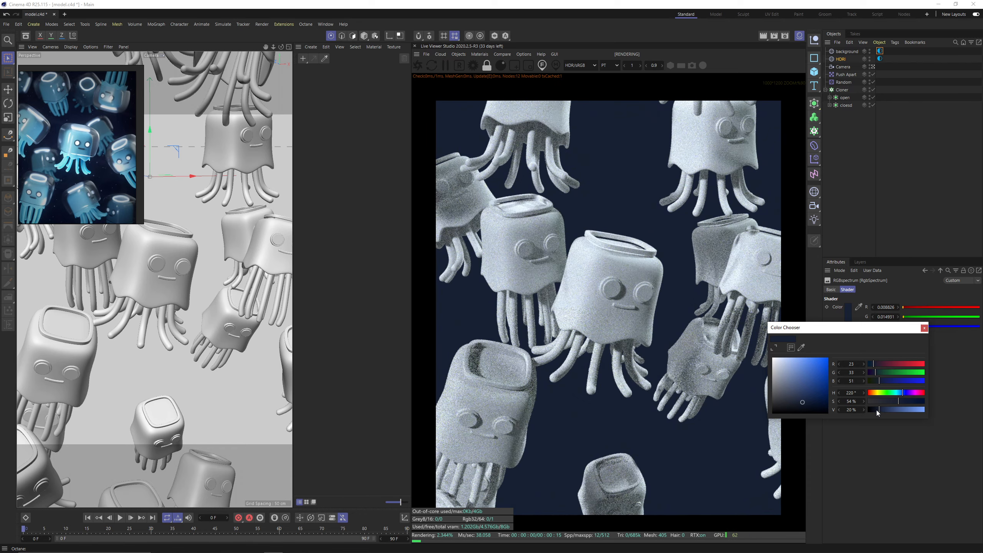
click(876, 410)
drag(876, 411, 872, 409)
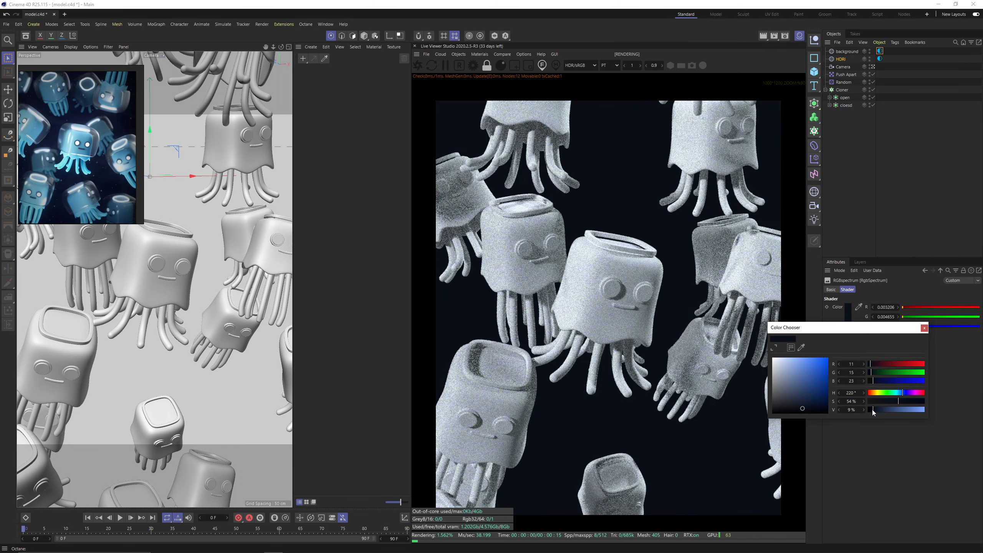
click(924, 328)
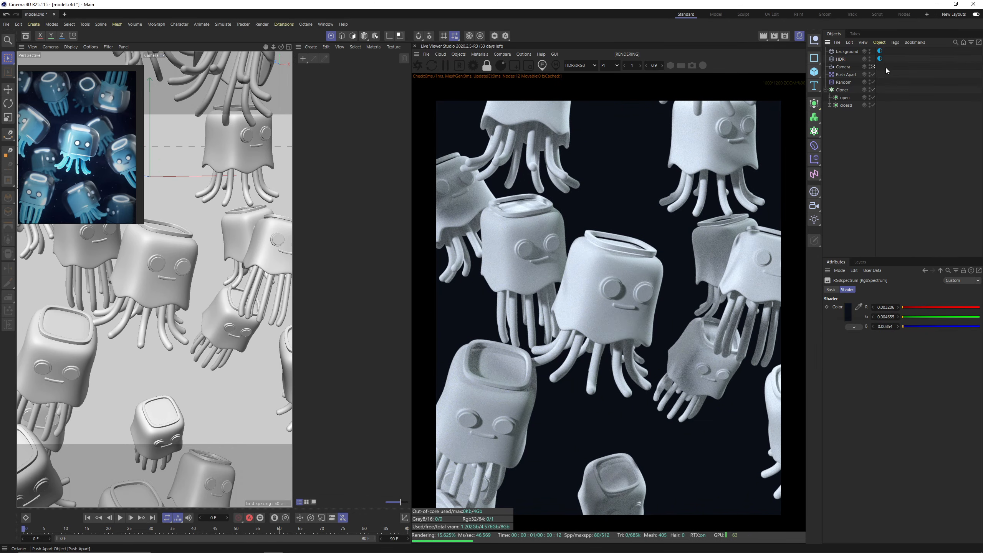
Add an Octane camera tag to the Camera, enable its camera imager and set the highlight compression to about 0.55.
click(844, 68)
right_click(840, 68)
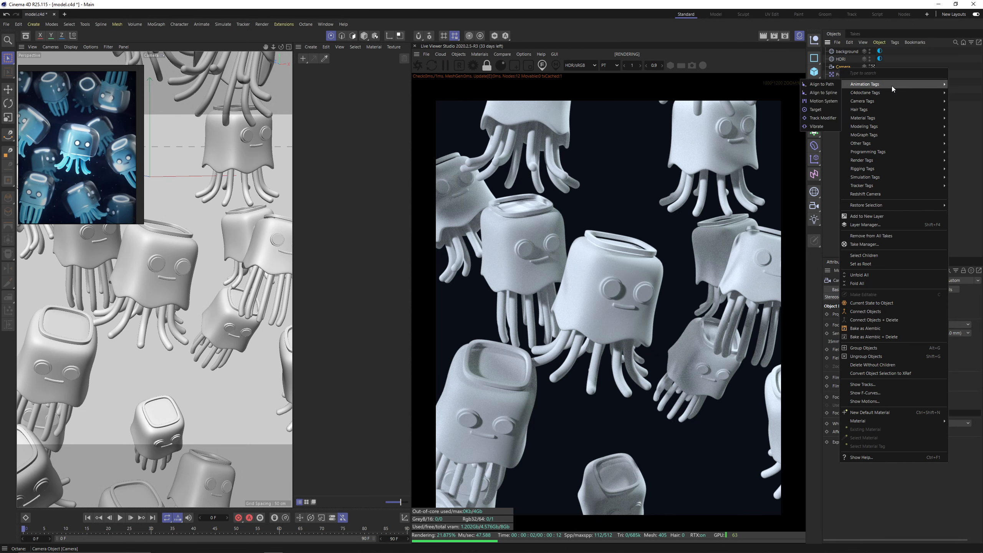
mouse_move(881, 92)
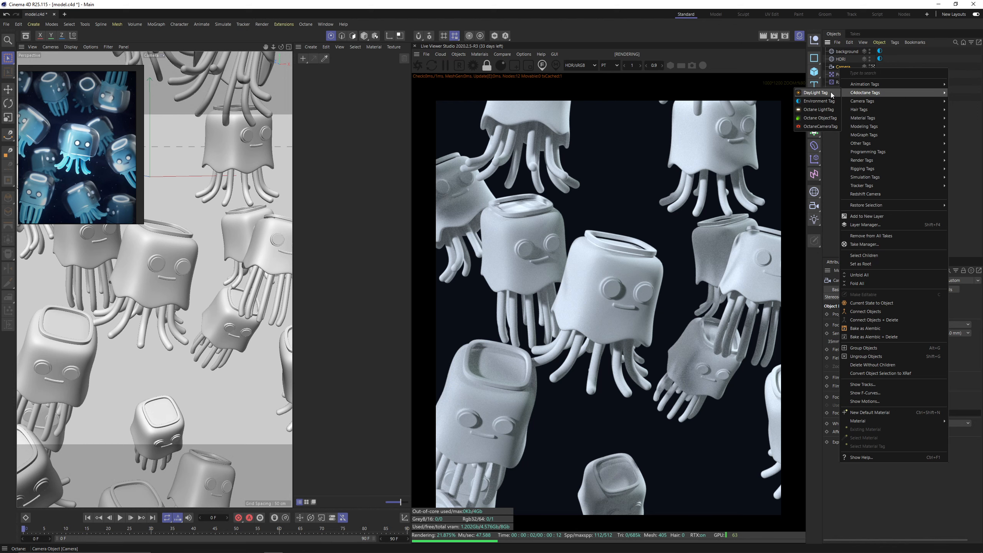
click(820, 127)
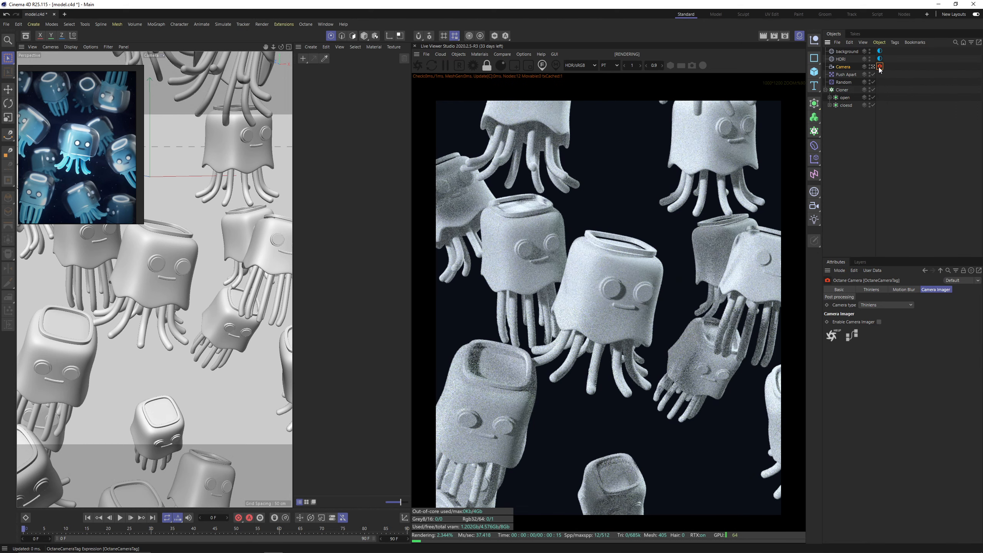
click(878, 321)
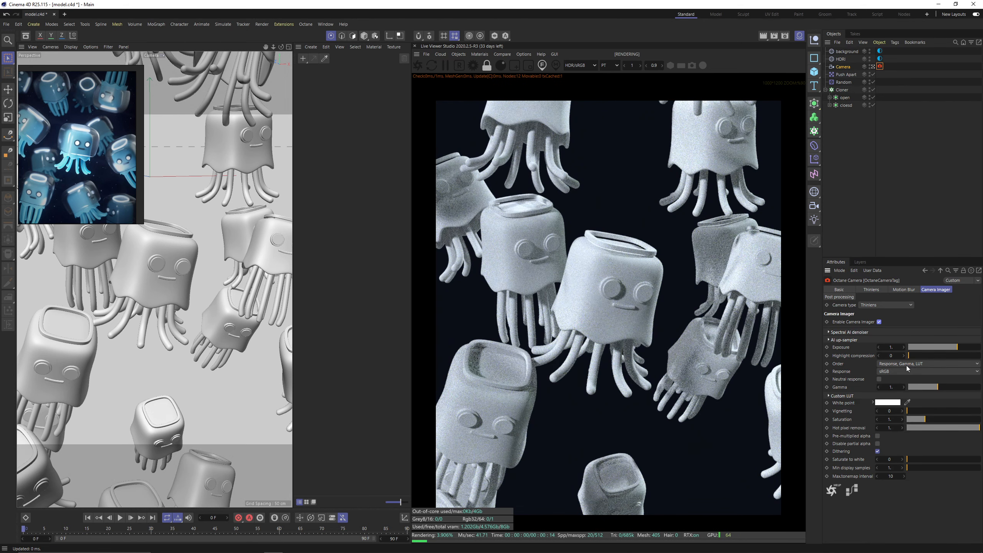
click(947, 356)
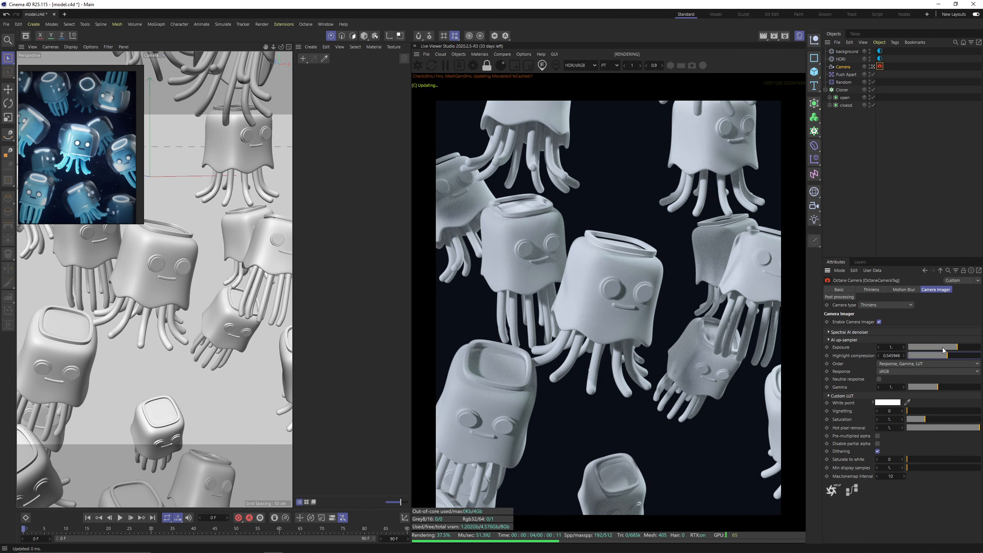
Set the thin lens depth-of-field aperture of the Octane camera to 15 cm.
click(872, 290)
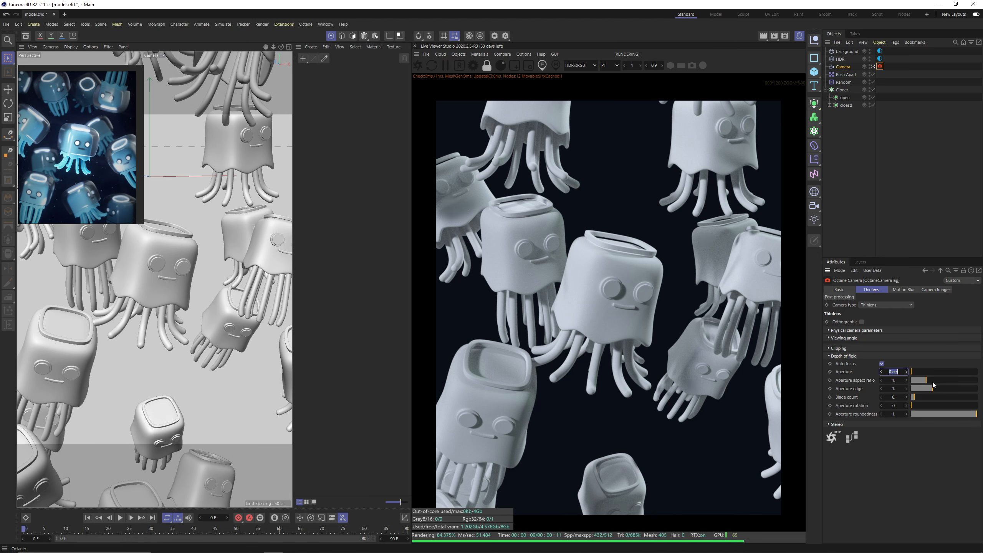
text(10)
key(Return)
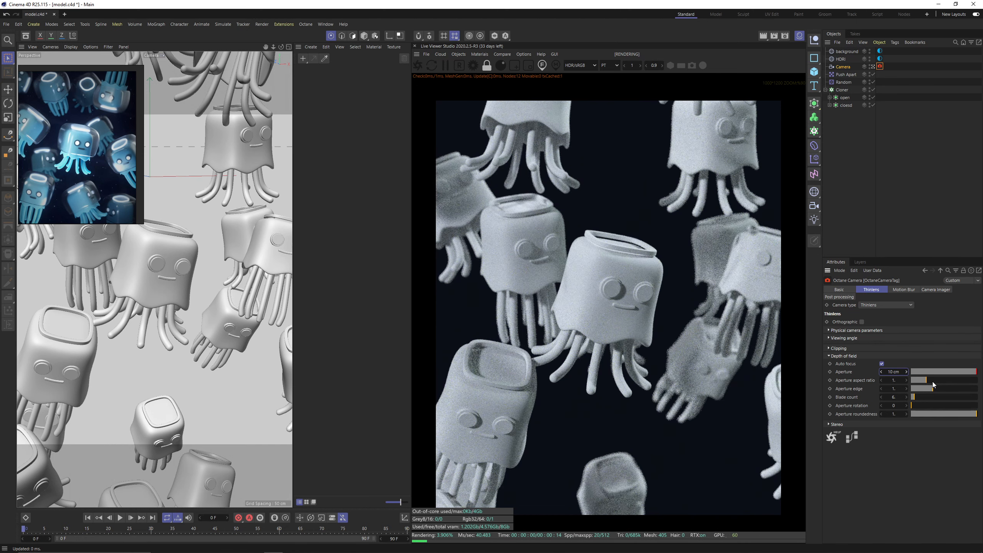
text(5)
key(Return)
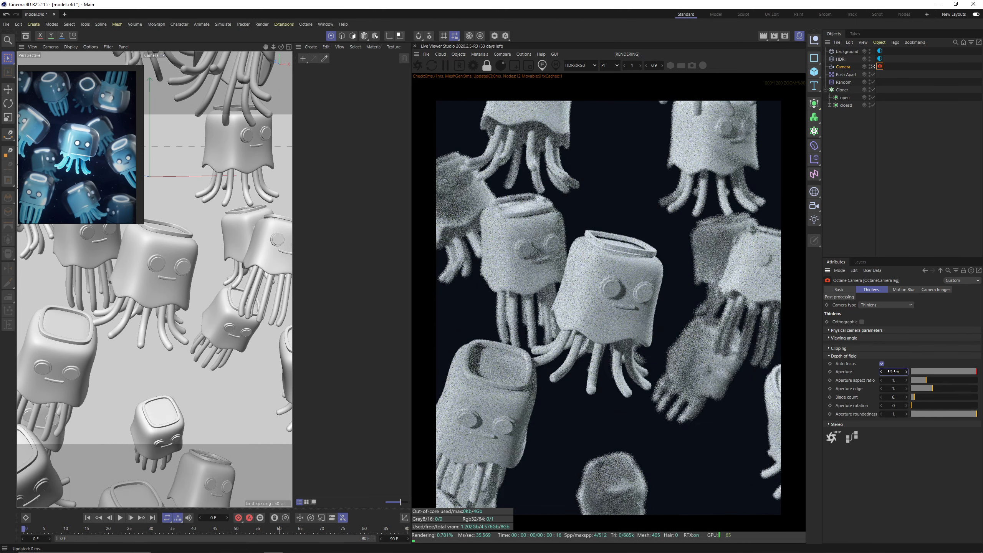
Pick the central jellyfish's eye in the live render as the camera's focus point and check the blur.
click(541, 66)
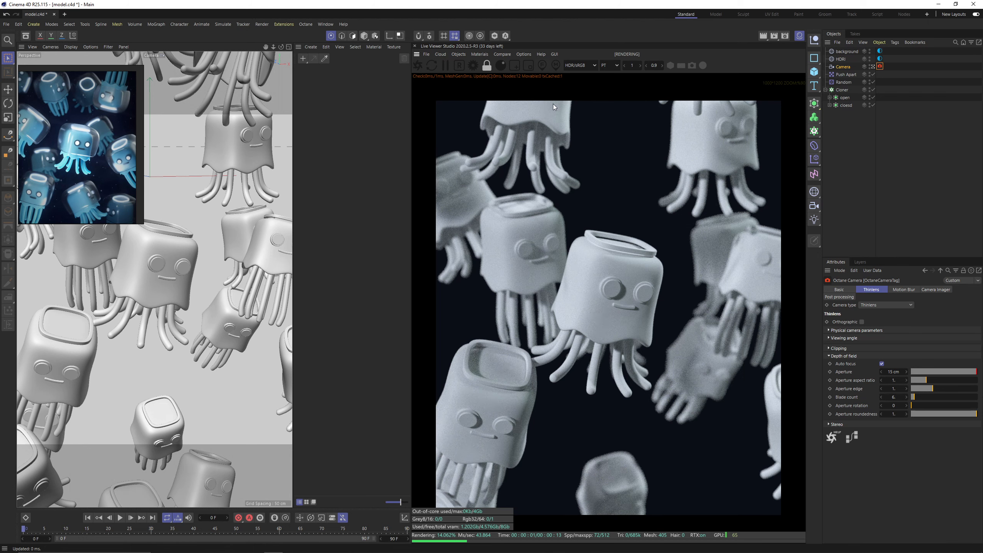
click(615, 291)
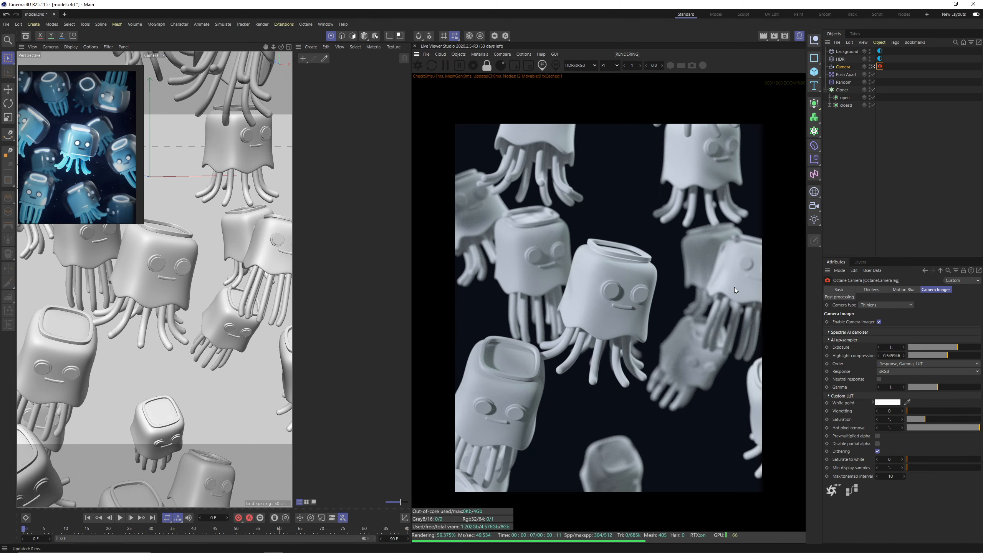
scroll(734, 287, up, 2)
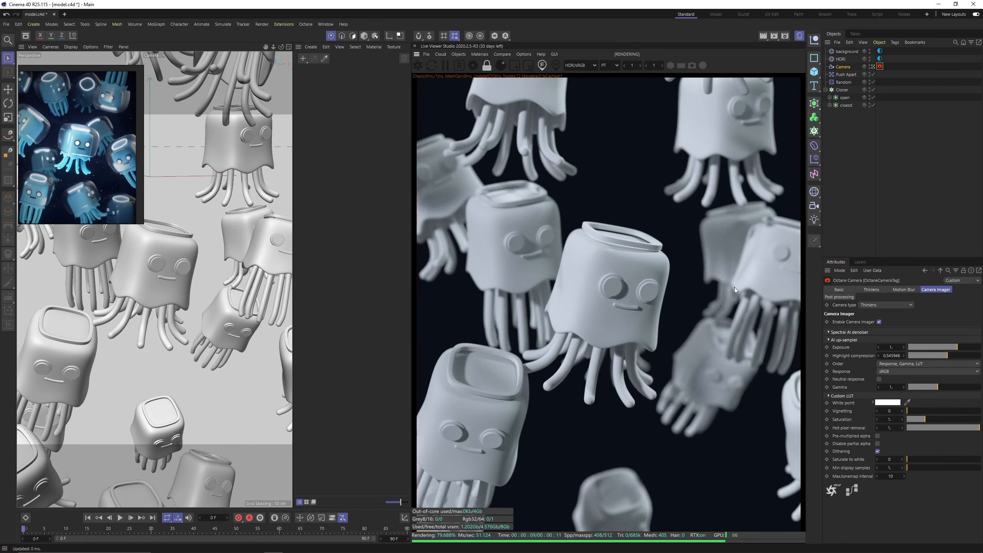
scroll(734, 287, up, 2)
scroll(734, 287, down, 2)
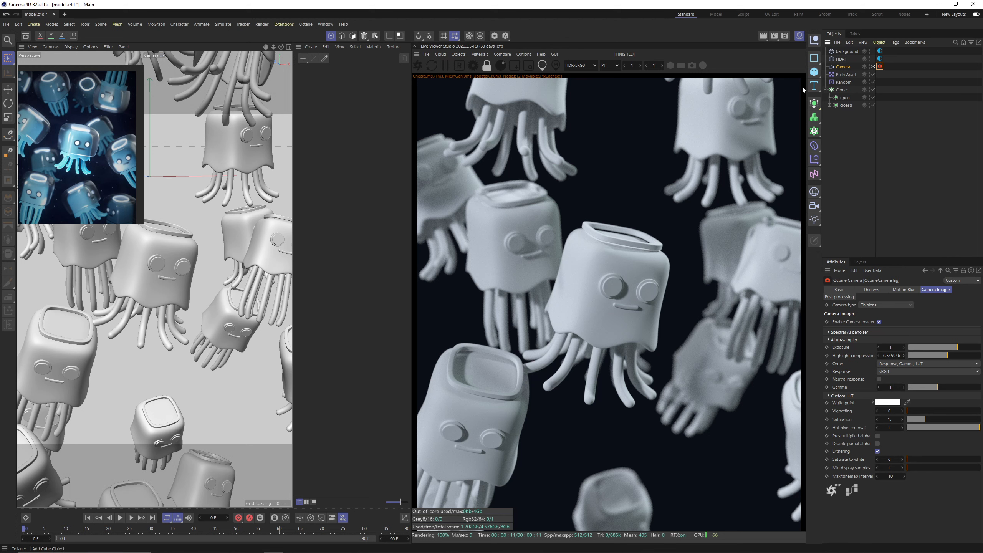
Create an Octane Universal material and open it in the Material Editor.
click(480, 54)
mouse_move(503, 91)
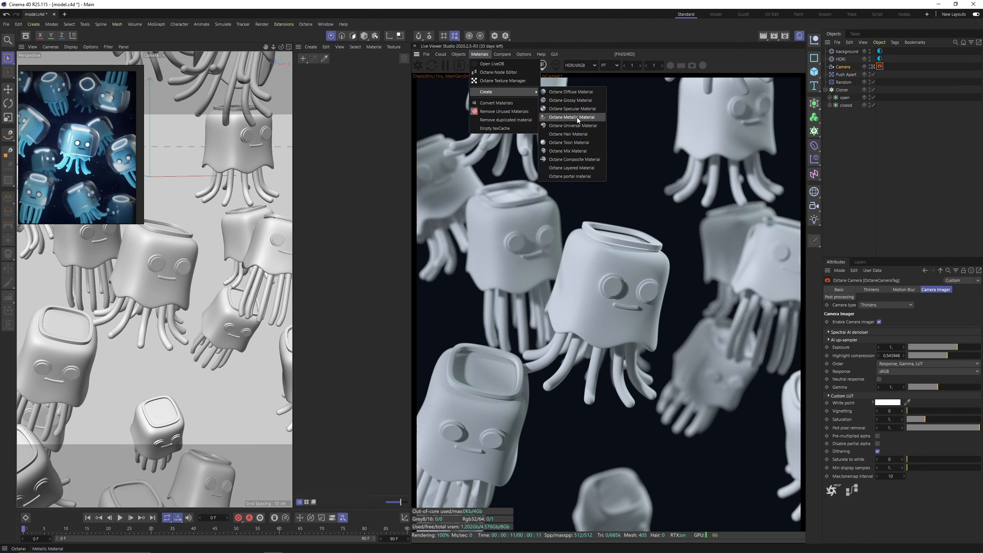
click(565, 128)
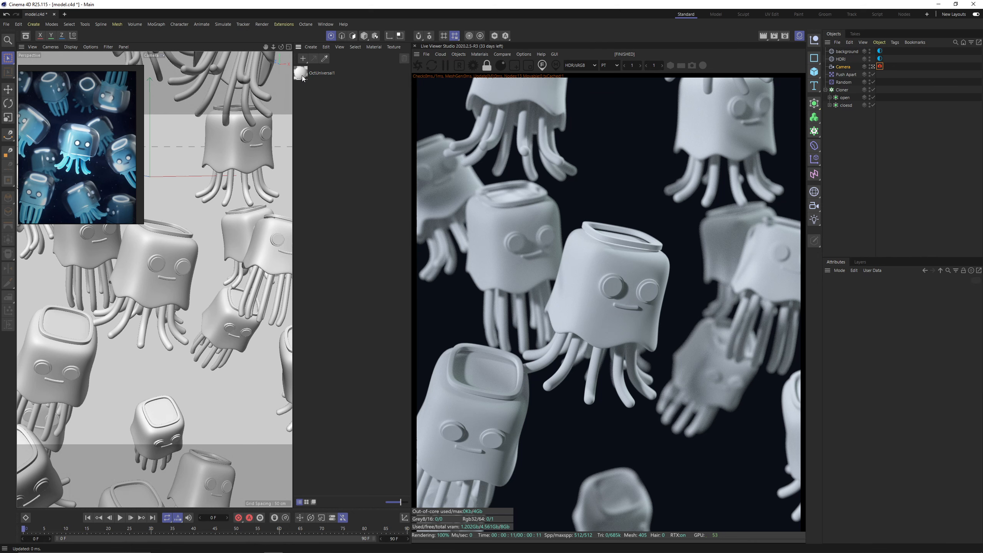
double_click(301, 73)
drag(348, 71, 348, 149)
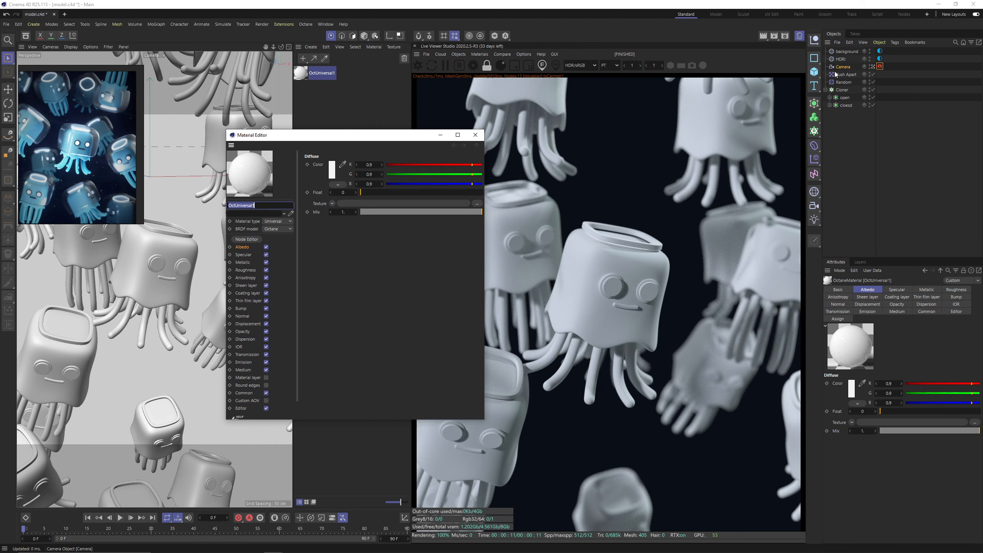
Apply the OctUniversal1 material to the head and legs of both the open and the closed jellyfish.
click(830, 98)
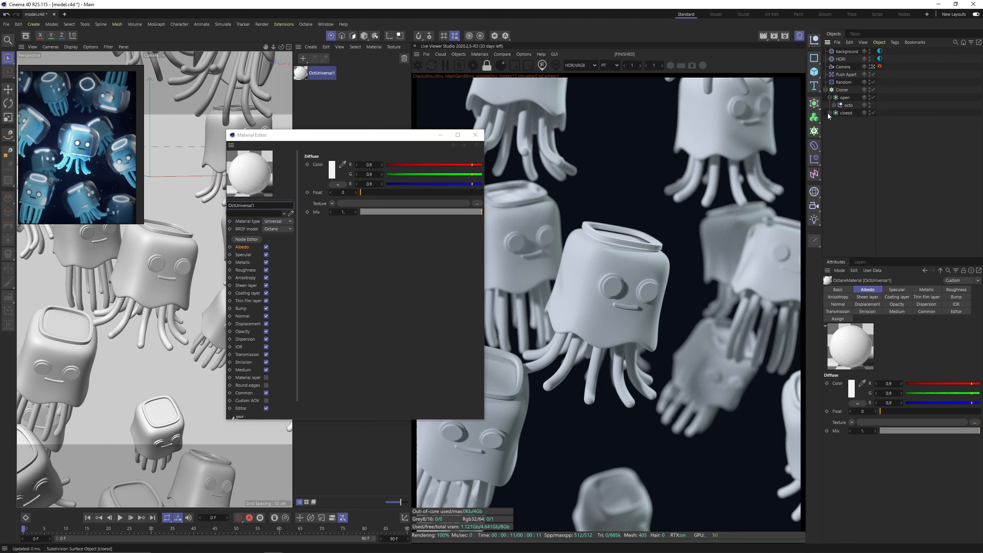
click(829, 112)
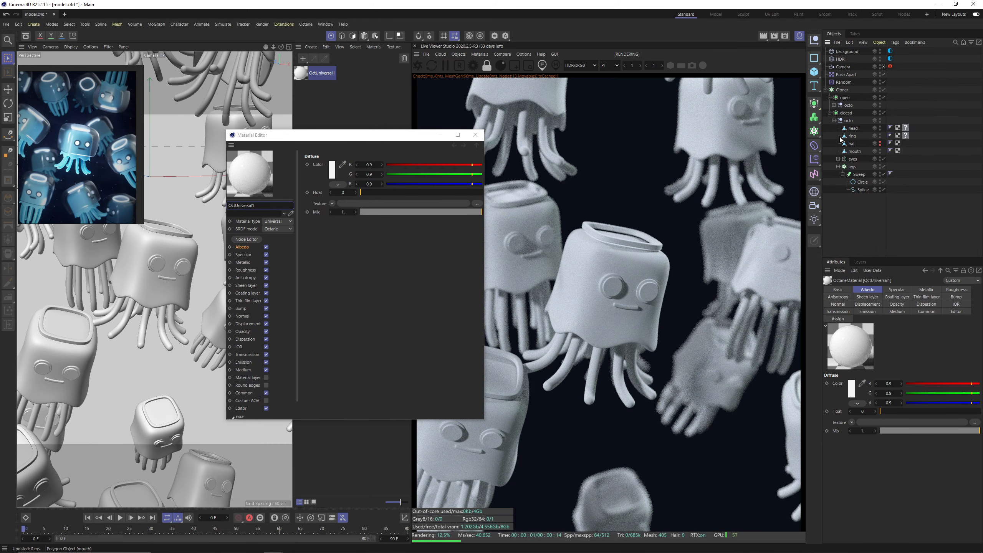
click(834, 106)
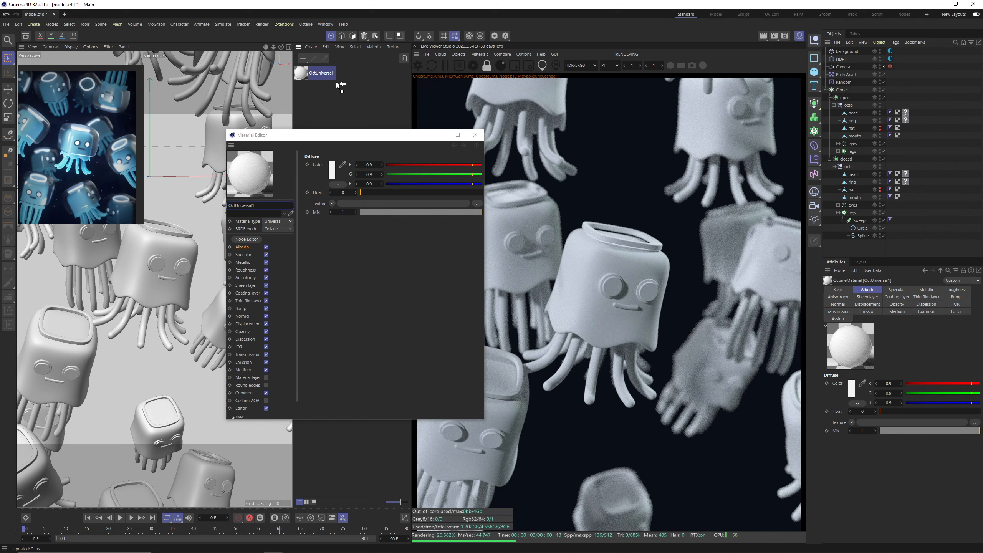
drag(857, 114, 855, 112)
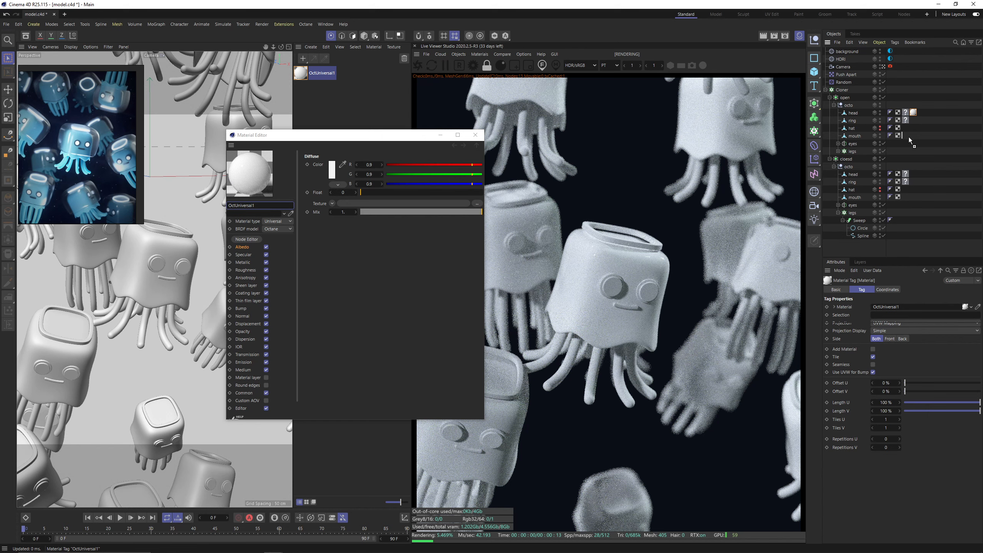
drag(902, 150, 904, 152)
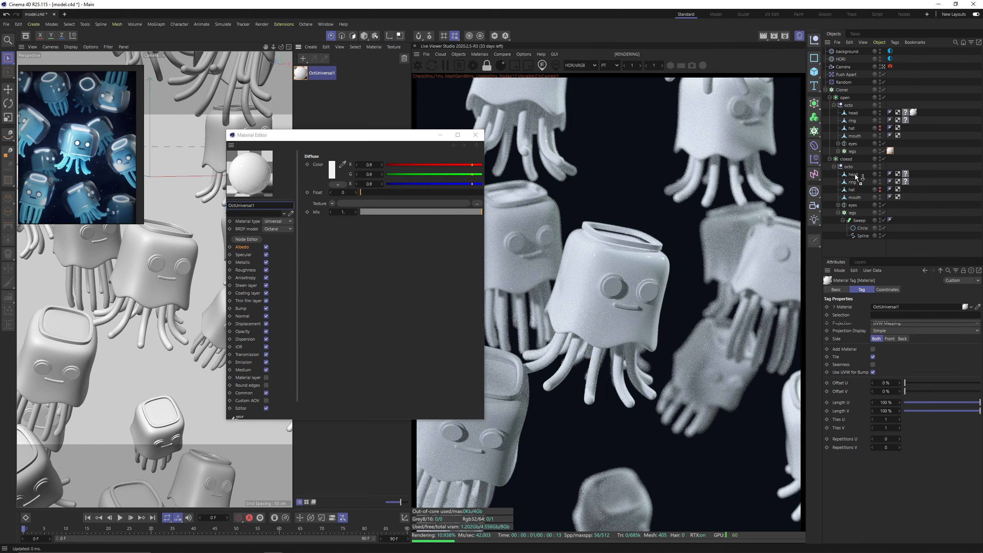
drag(855, 173, 855, 174)
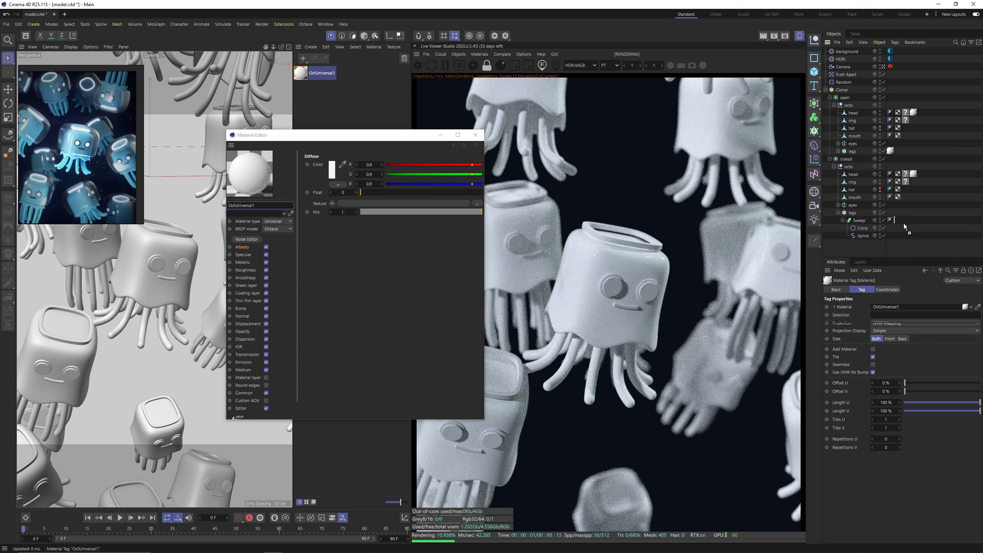
drag(904, 224, 900, 213)
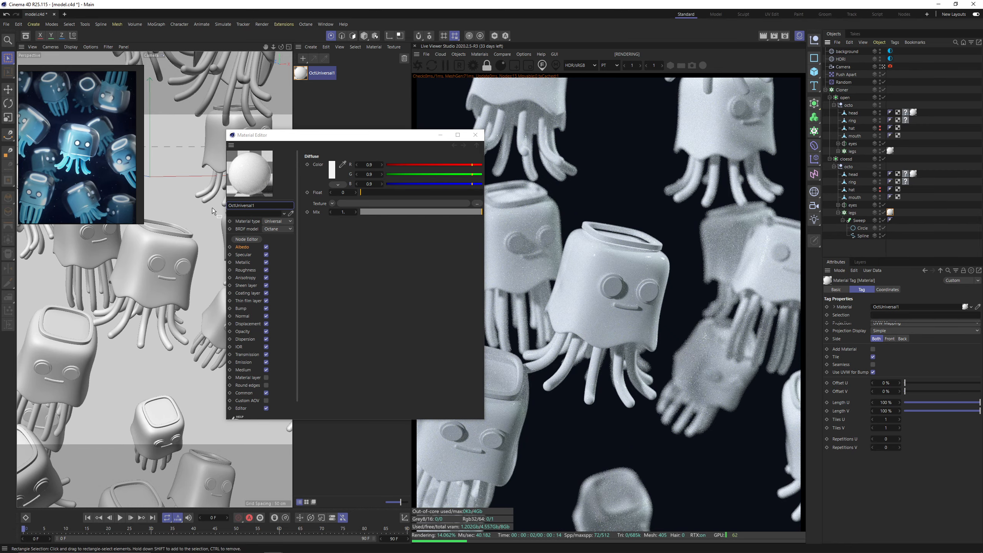
Open the material in the Octane Node Editor, close the Material Editor, and reposition and enlarge the node window.
click(246, 239)
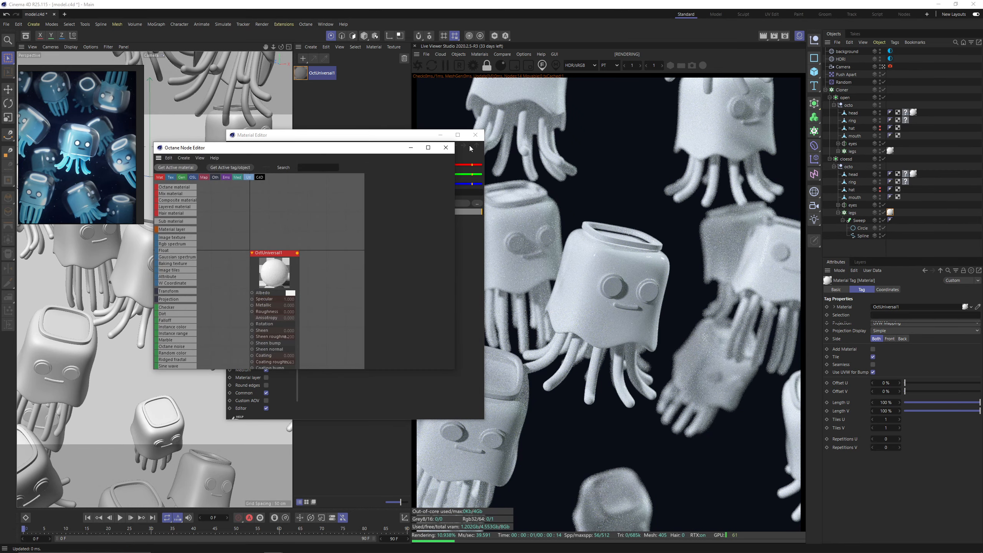
click(476, 135)
drag(363, 147, 358, 69)
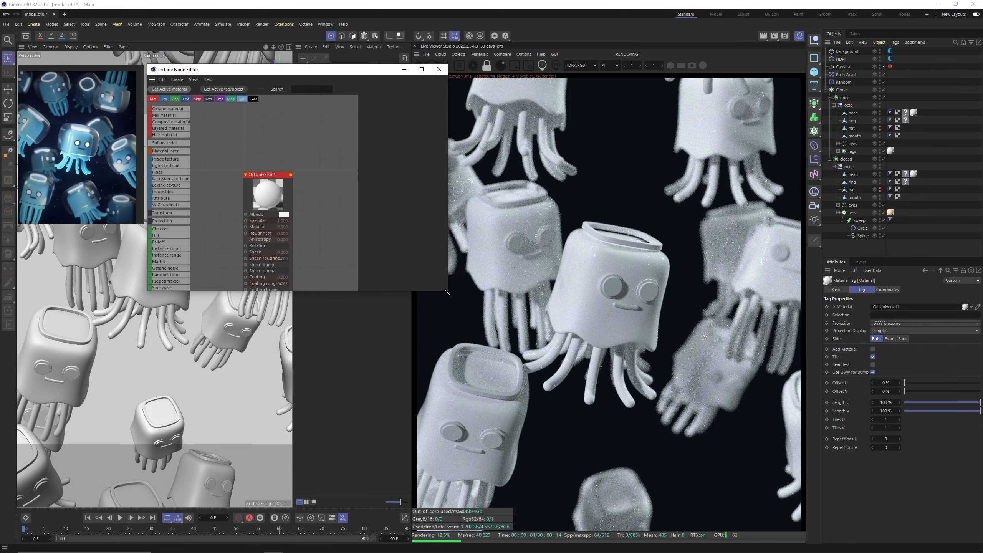
drag(447, 292, 441, 491)
Set the albedo colour of the OctUniversal1 material to pure black.
click(277, 175)
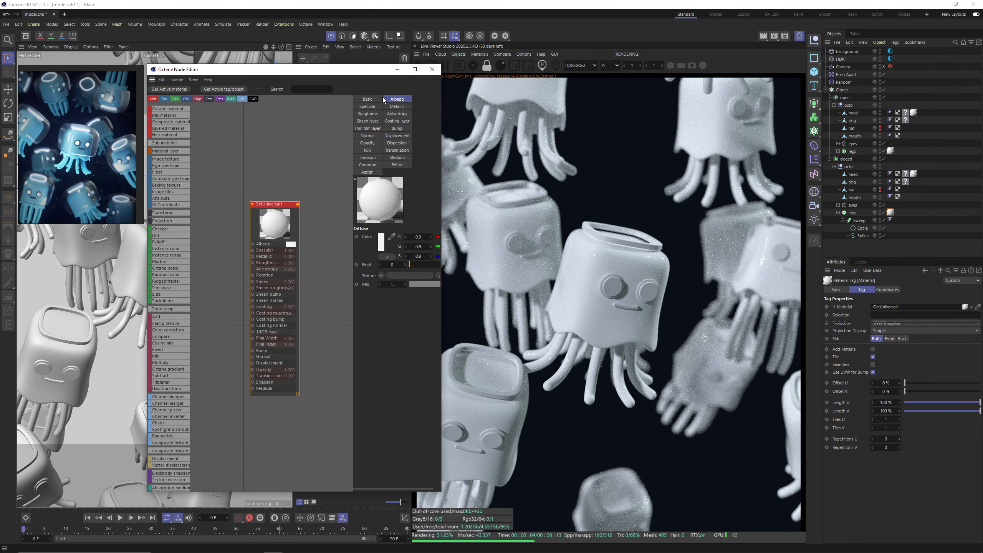
click(381, 242)
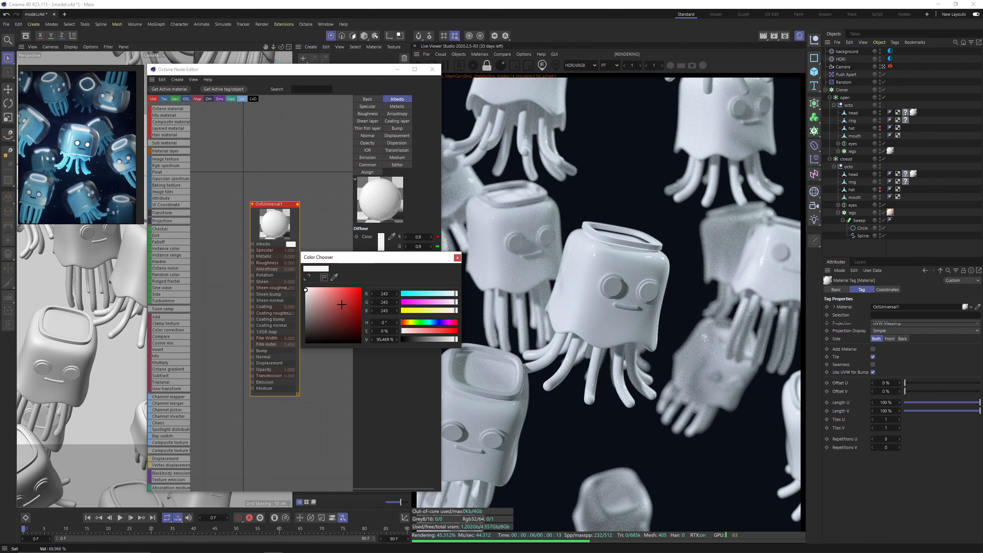
drag(306, 294, 289, 357)
click(458, 258)
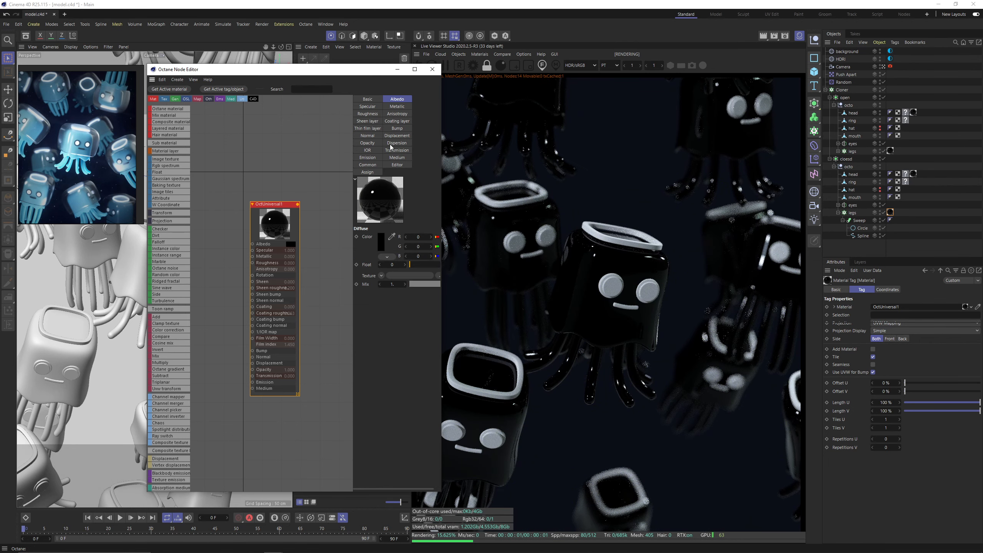
Widen the node editor and set the material's specular transmission float to 1, keeping the central jellyfish in view.
click(407, 150)
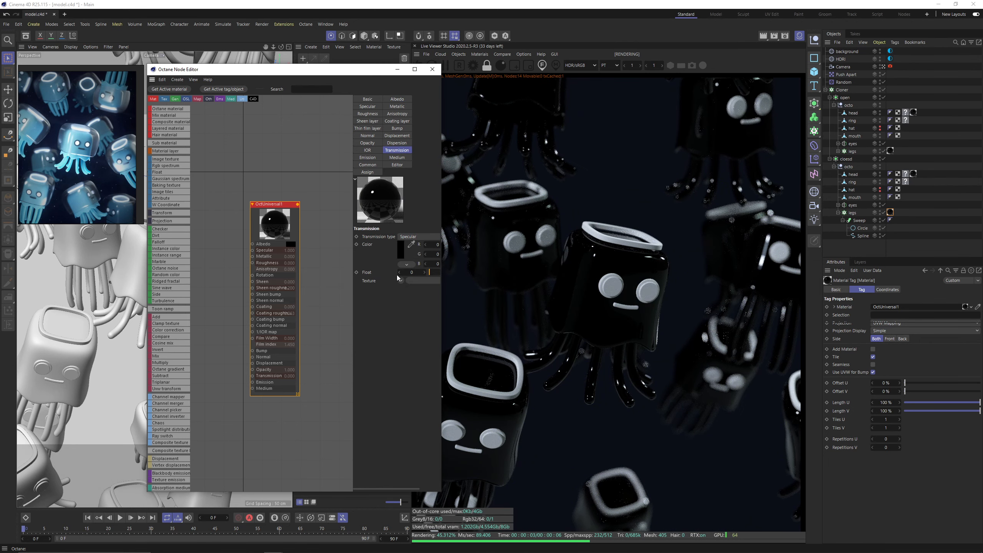
drag(443, 288, 539, 279)
drag(516, 244, 661, 248)
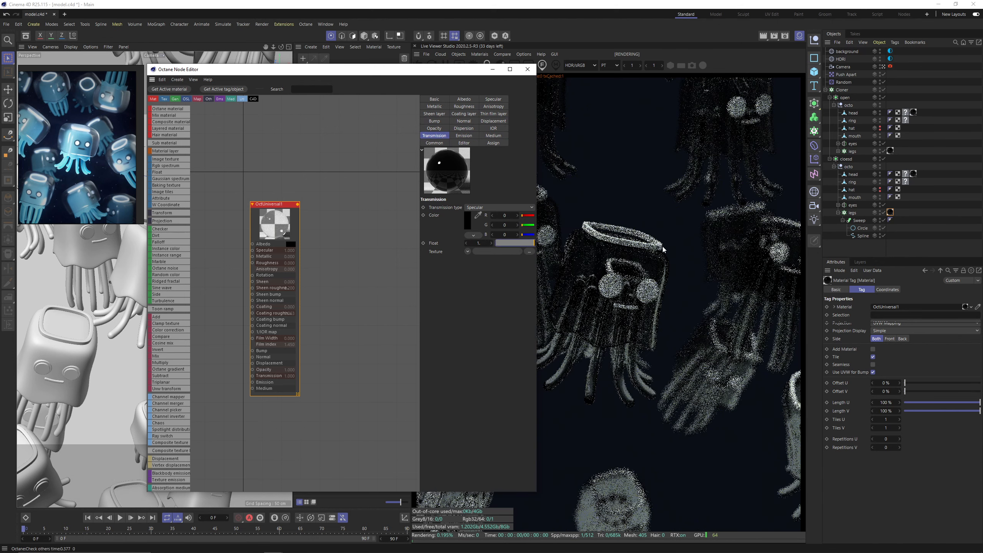
drag(429, 76, 410, 86)
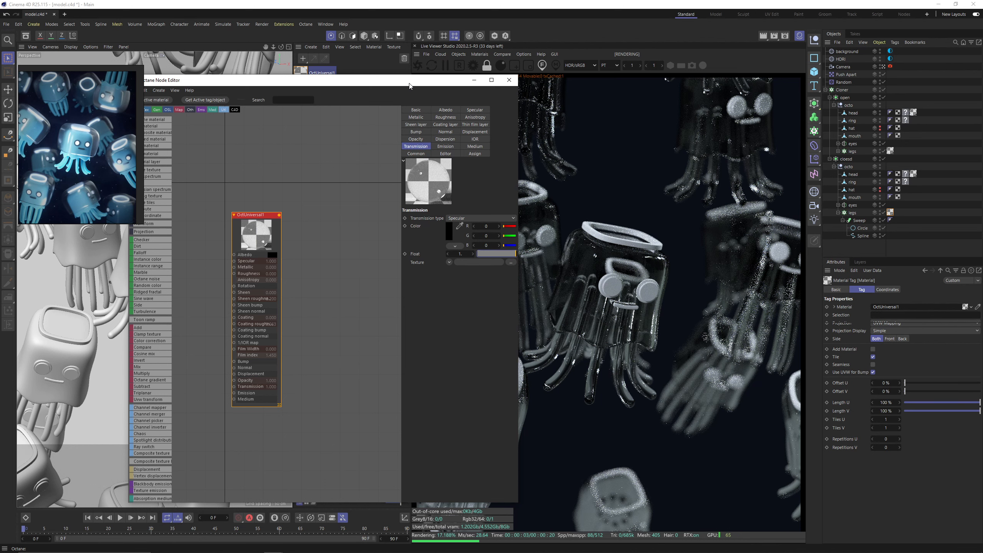
Add an absorption medium to the OctUniversal1 material and place an RgbSpectrum node in its graph.
click(467, 147)
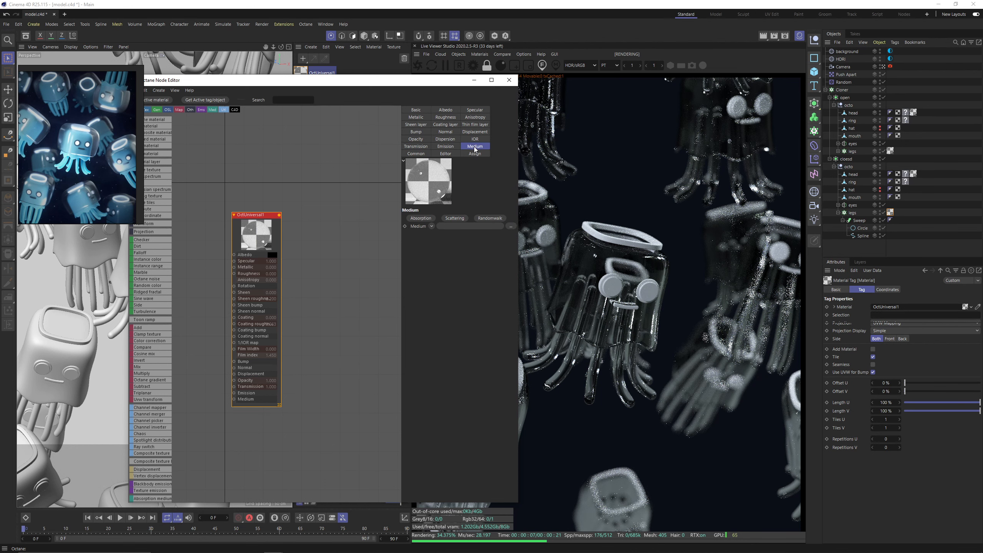
click(421, 218)
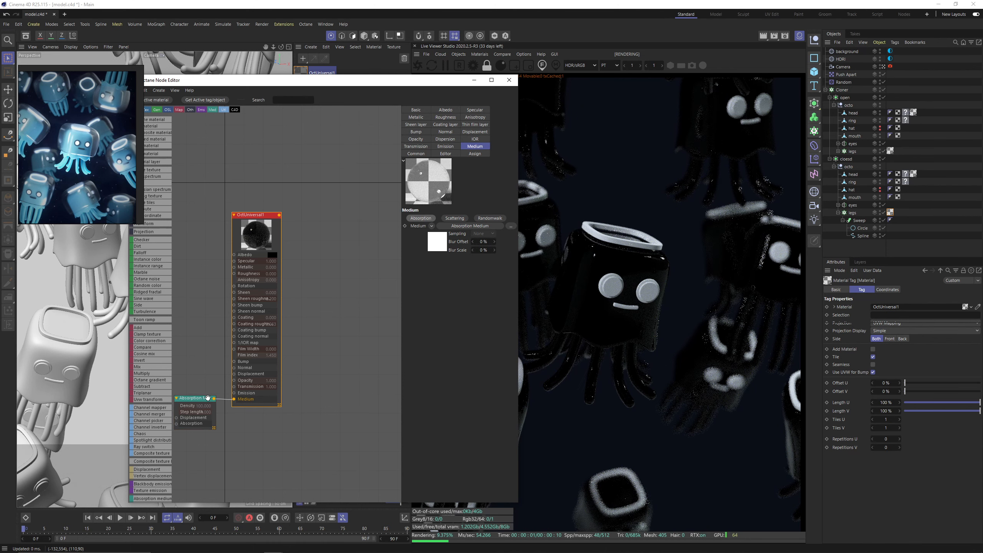
click(292, 100)
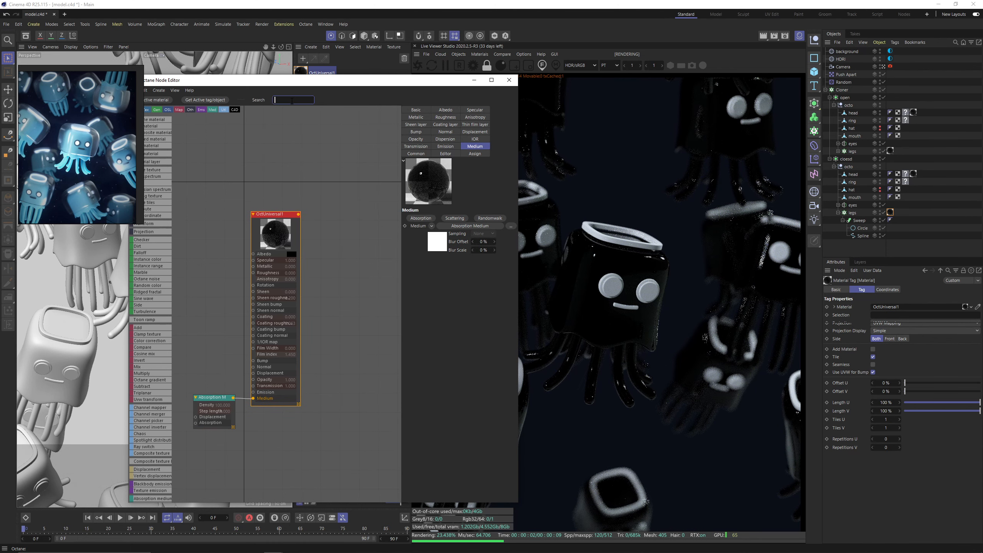
text(rgb)
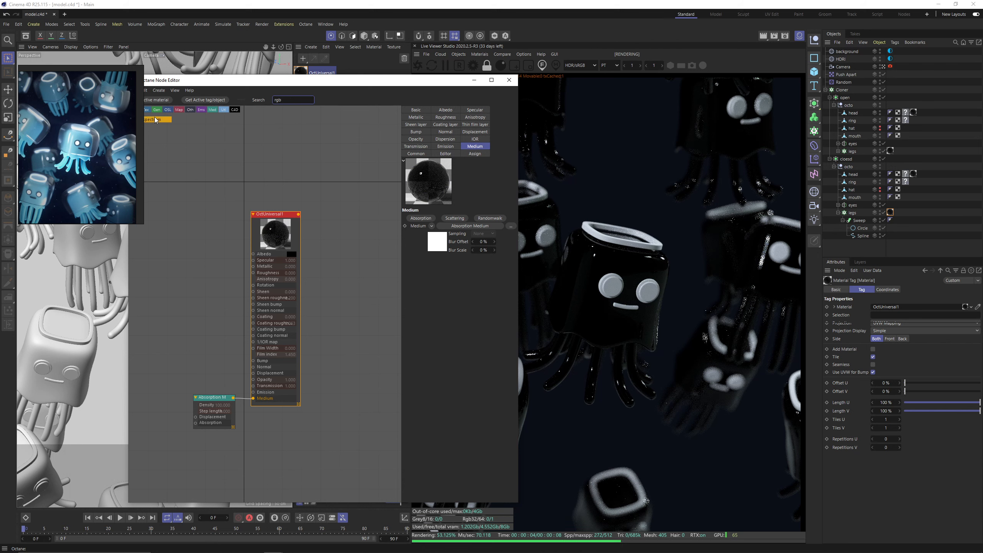
drag(157, 120, 205, 298)
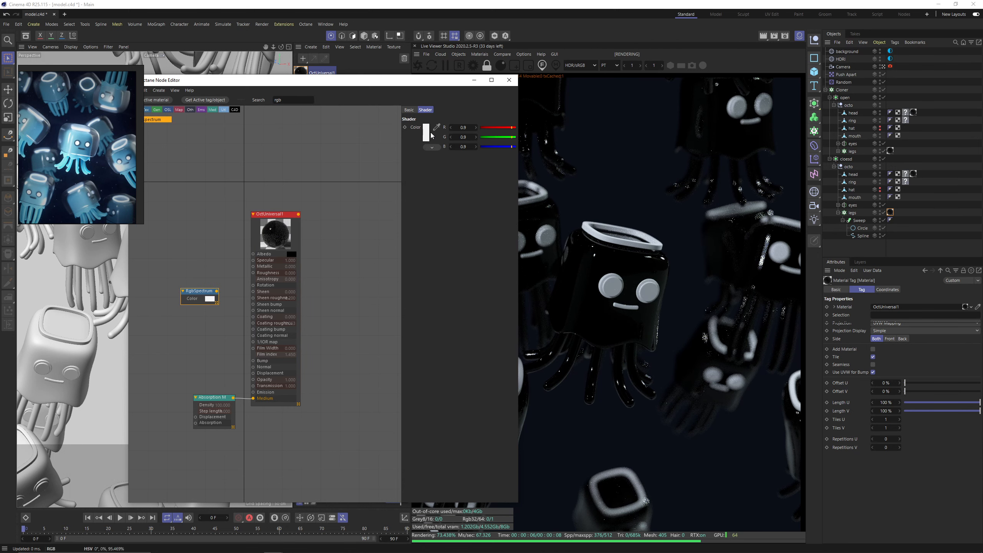
Sample the RgbSpectrum colour from the light blue jellyfish in the reference image and connect the node to the medium's Absorption input.
scroll(78, 158, up, 3)
scroll(78, 158, down, 3)
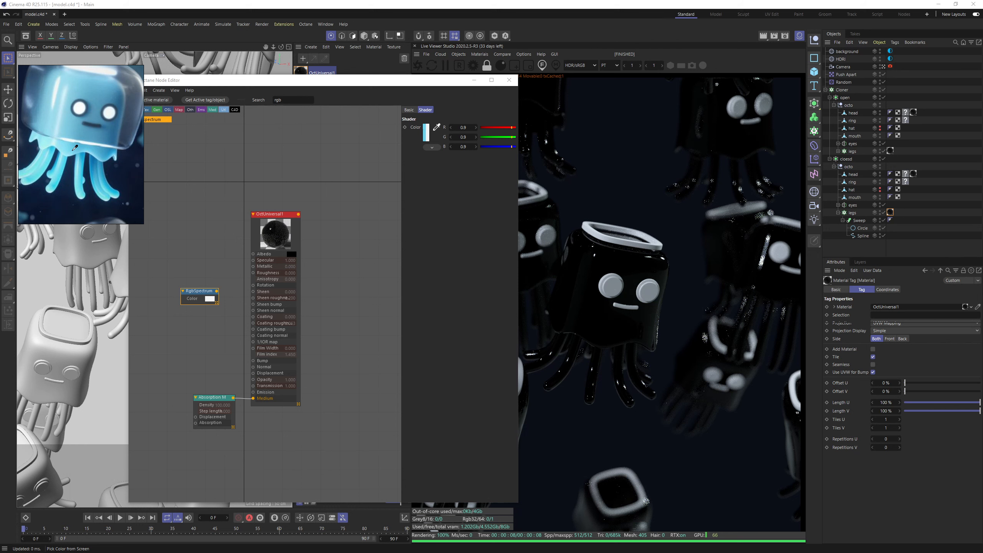
click(74, 146)
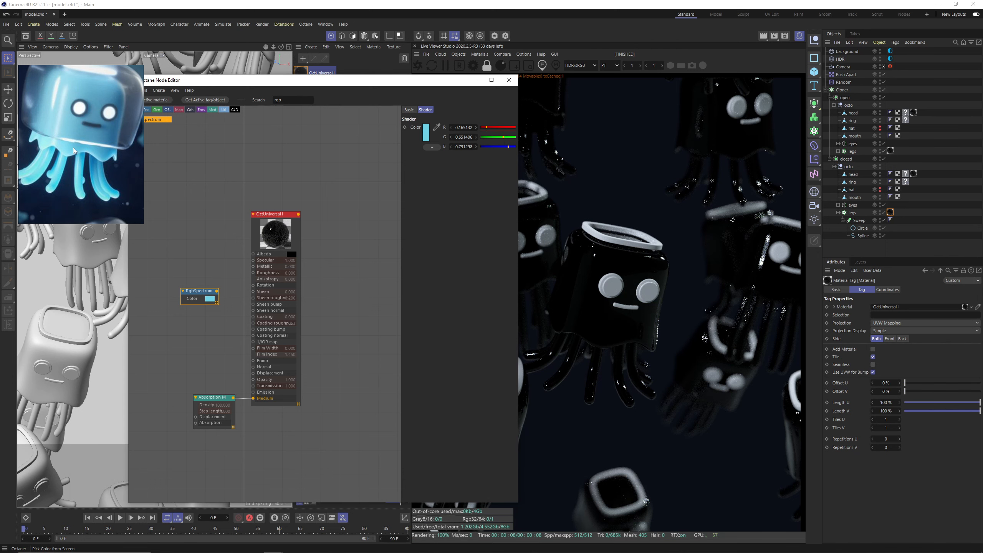
drag(189, 291, 195, 424)
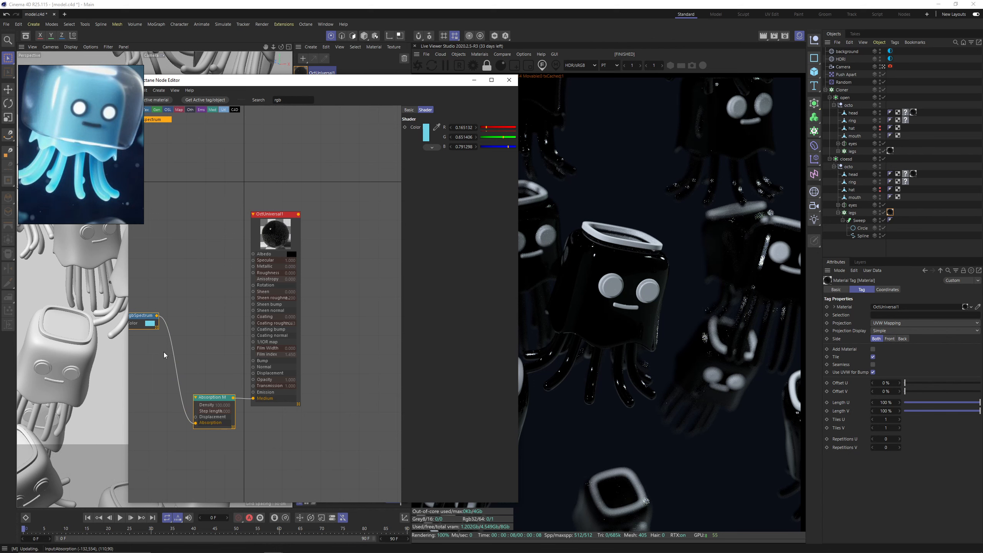
drag(142, 317, 156, 375)
Set the absorption medium's density to 10.
click(212, 399)
drag(212, 400, 211, 398)
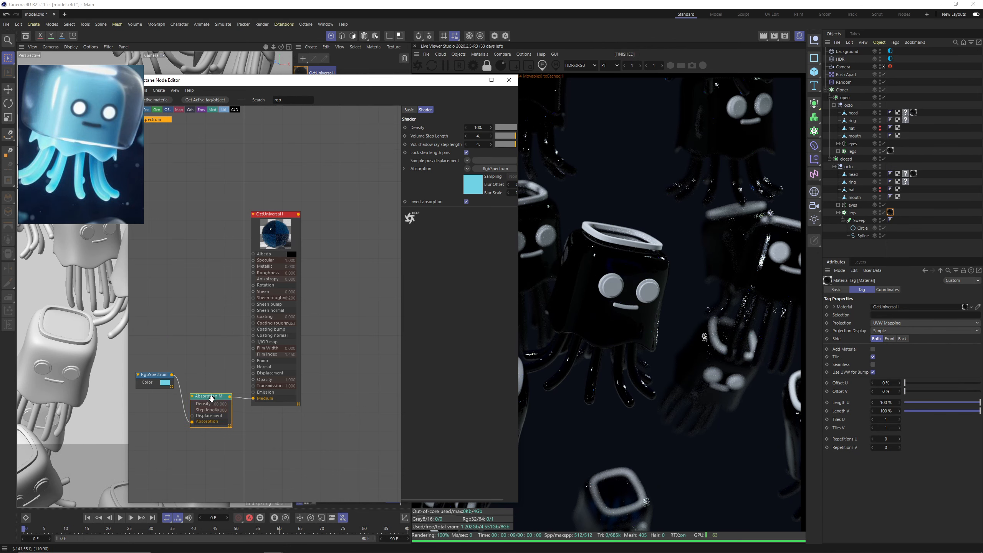
click(483, 125)
text(10)
key(Return)
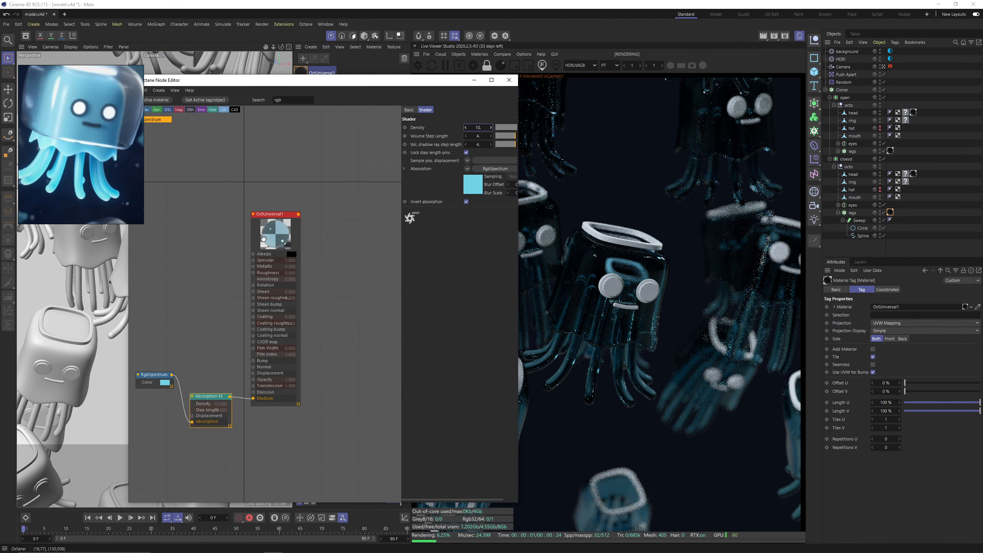
Change the OctUniversal1 material's transmission type to Diffuse.
click(263, 238)
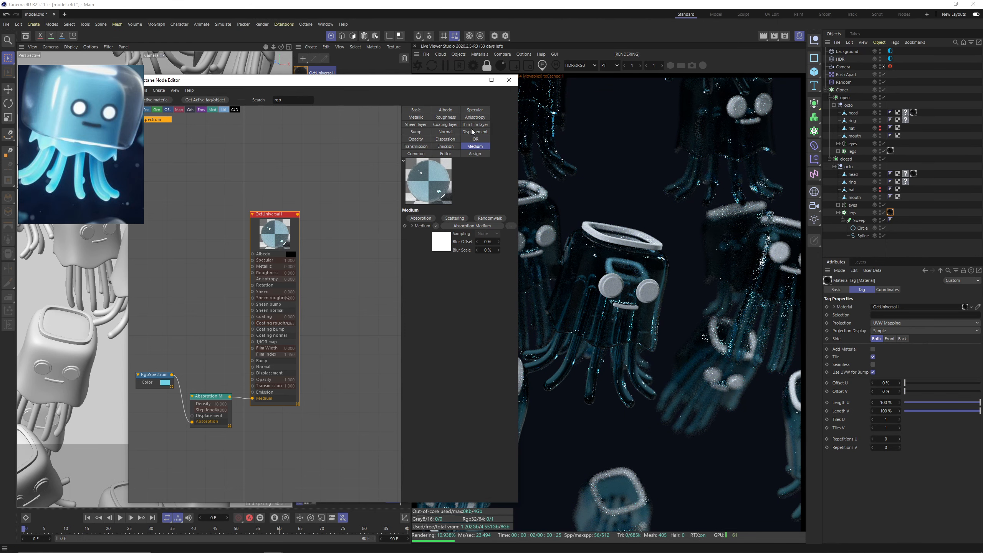
click(421, 148)
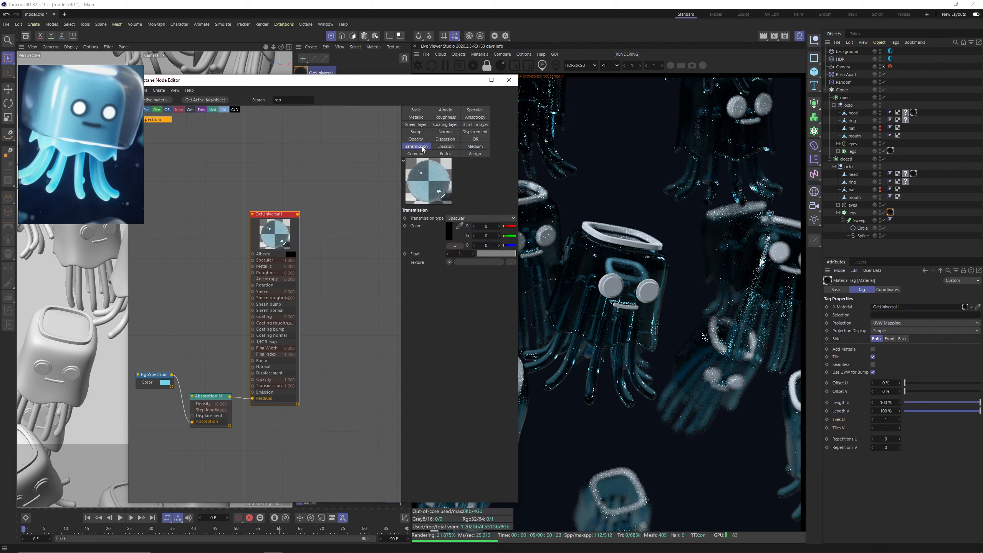
click(460, 219)
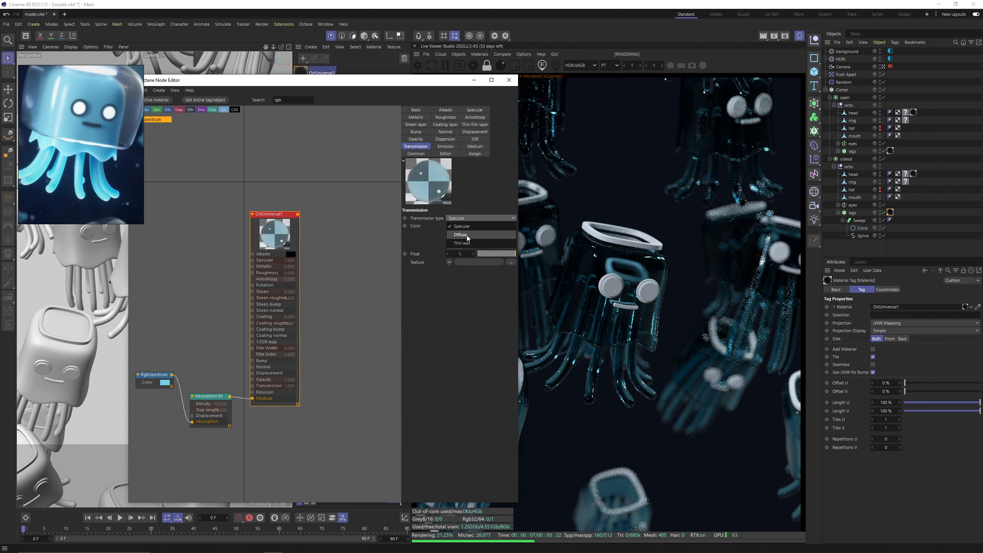
click(467, 237)
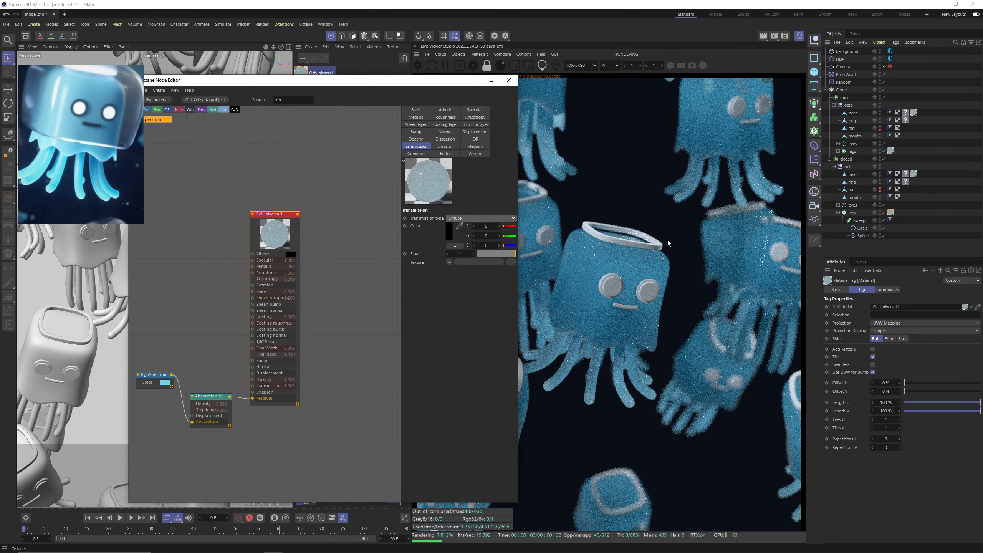
Try an absorption density of 1, set it to 5 instead, and close the Octane Node Editor.
click(209, 397)
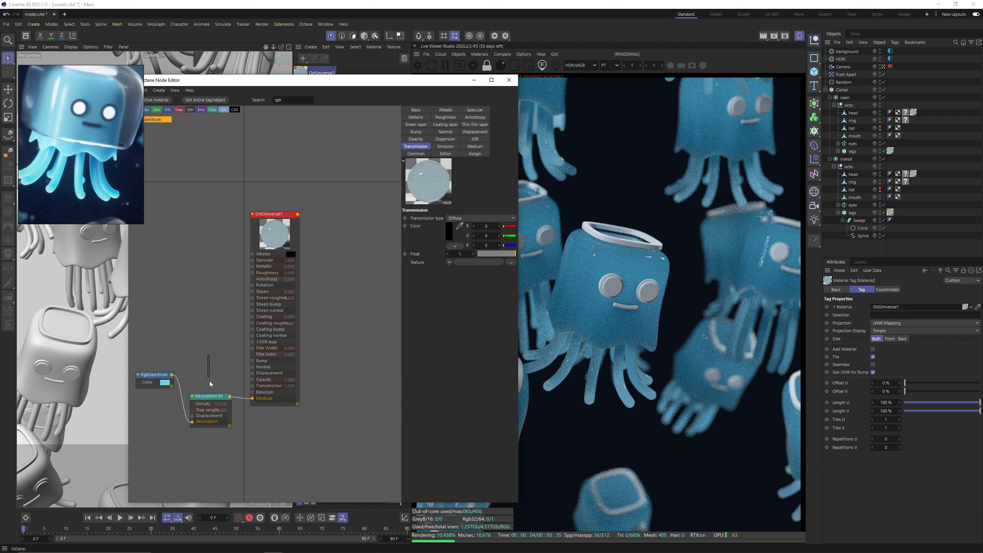
double_click(474, 127)
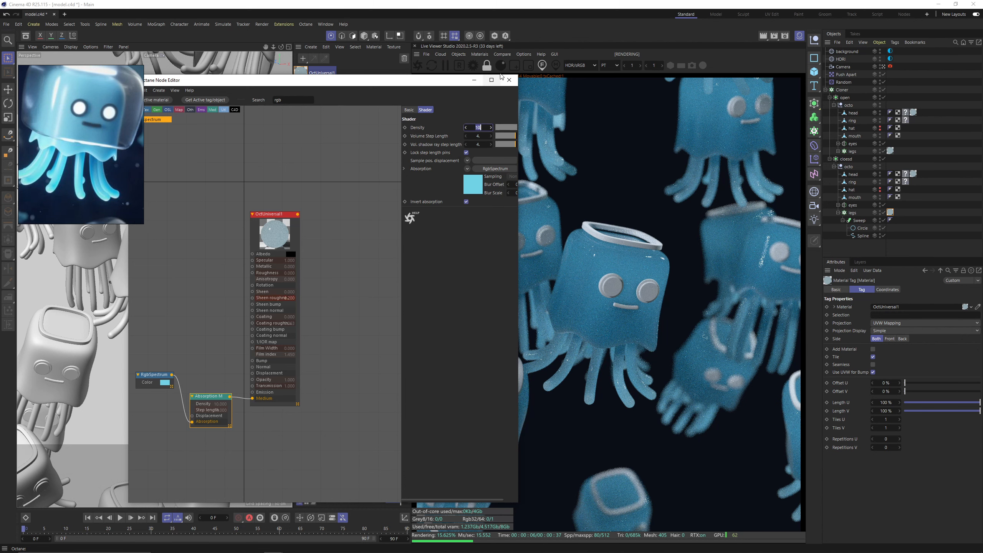
text(1)
key(Return)
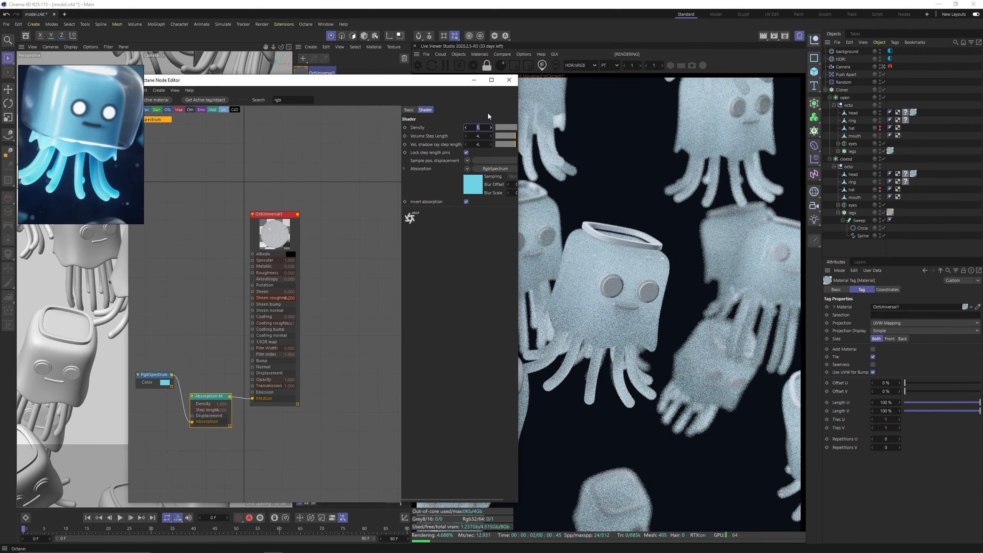
text(5)
key(Return)
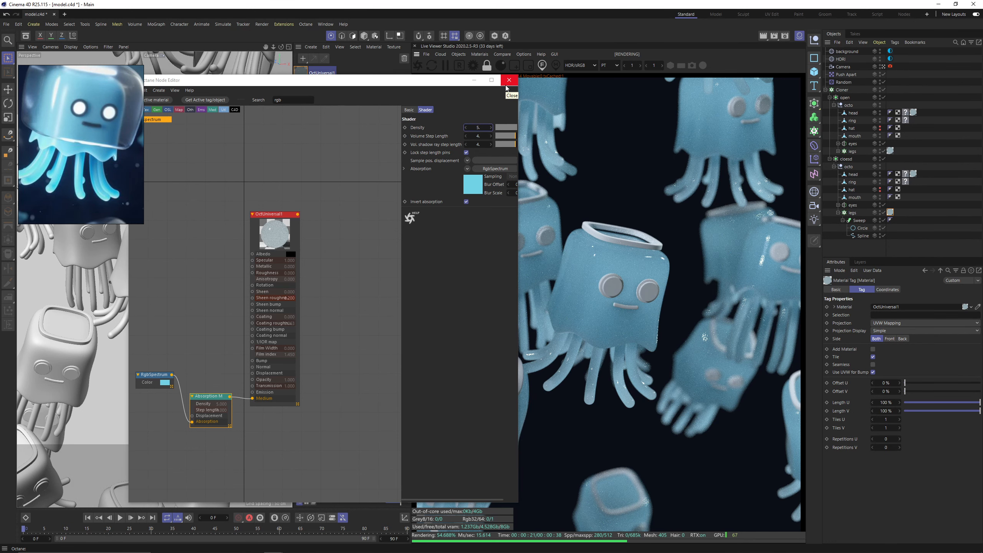
click(508, 80)
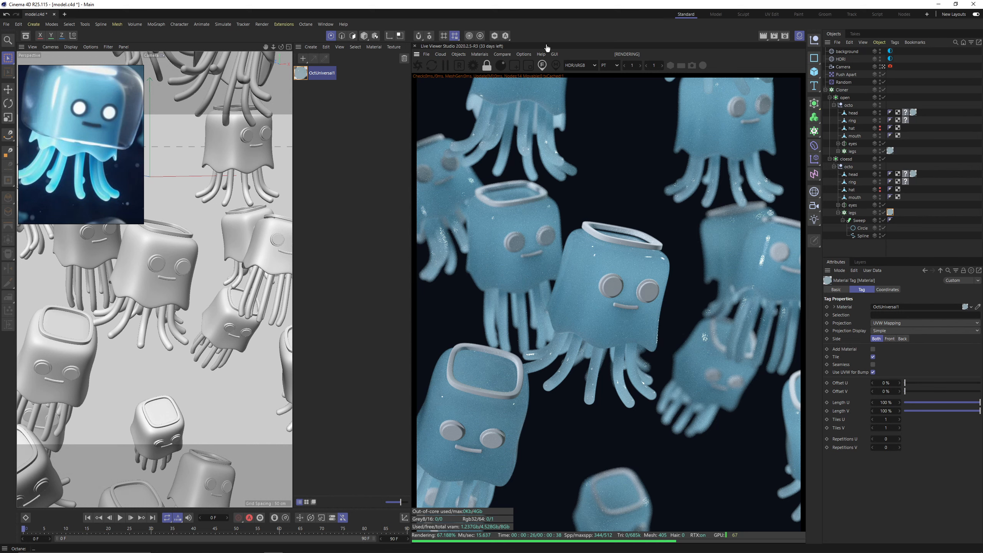
Add an Octane Arealight to the scene.
click(477, 55)
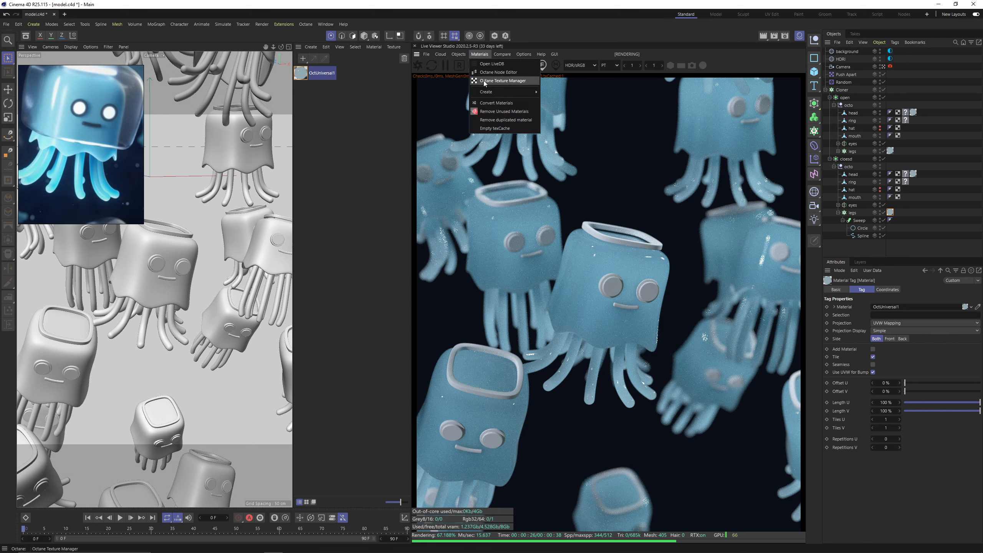
mouse_move(486, 94)
mouse_move(458, 54)
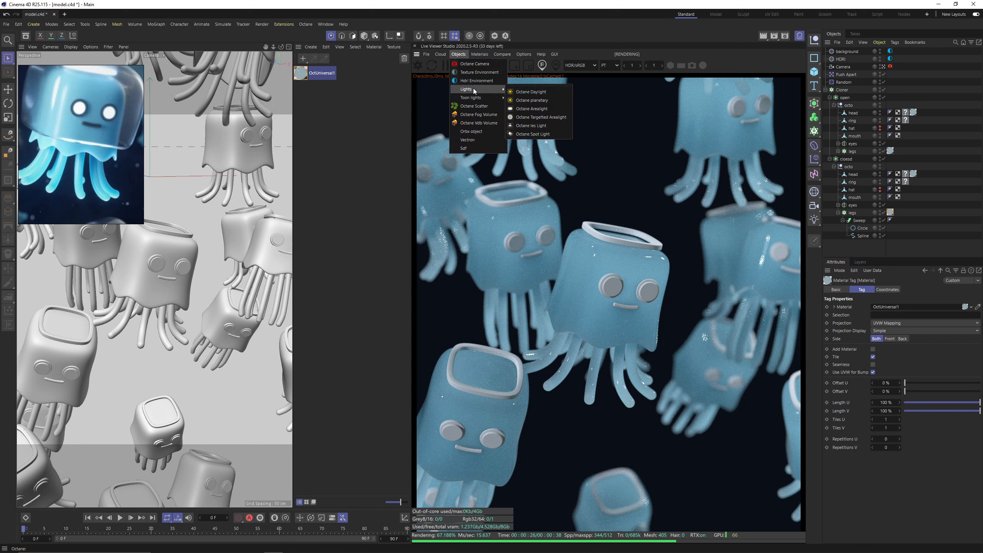
click(541, 110)
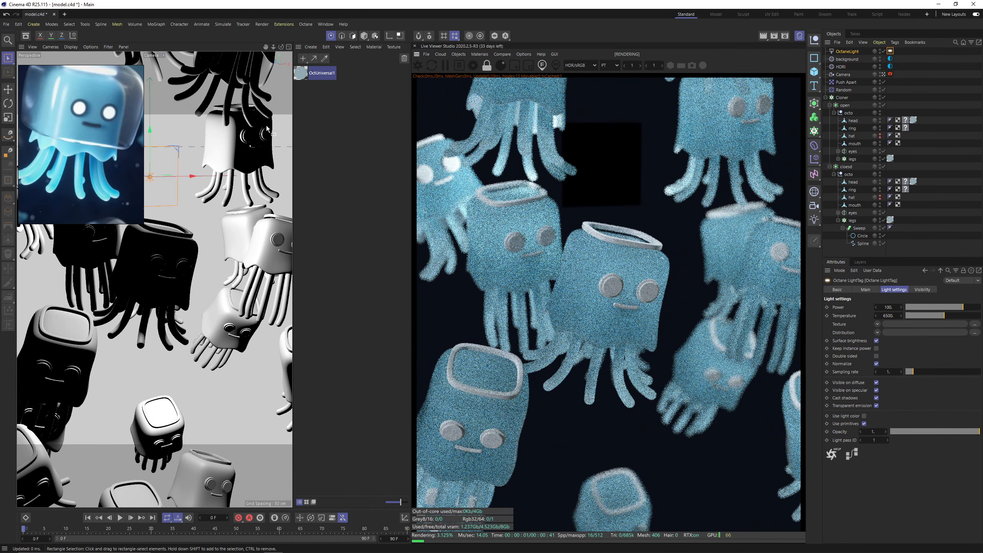
Hide the material list and set the viewport to a Gouraud-shaded perspective view showing the whole jellyfish cluster.
click(796, 36)
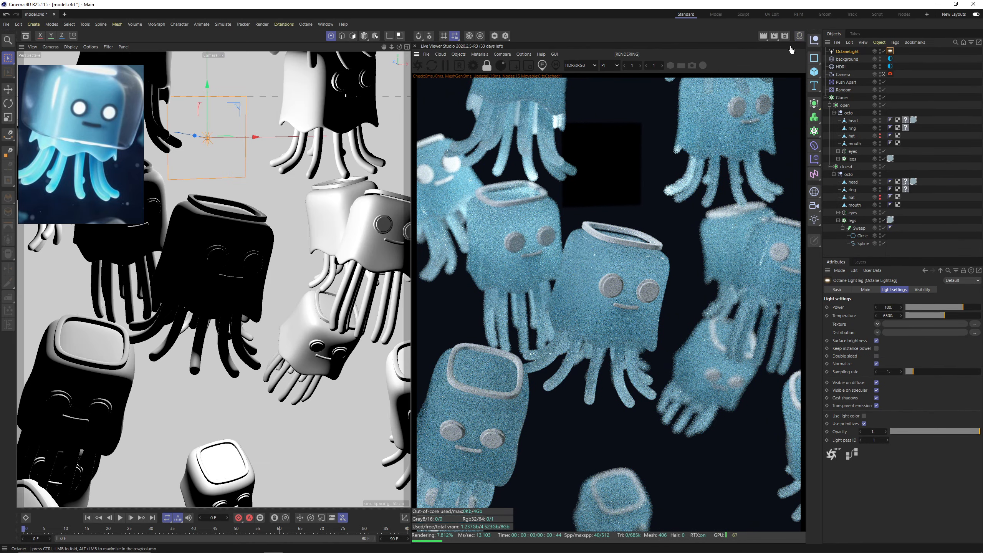
middle_click(227, 153)
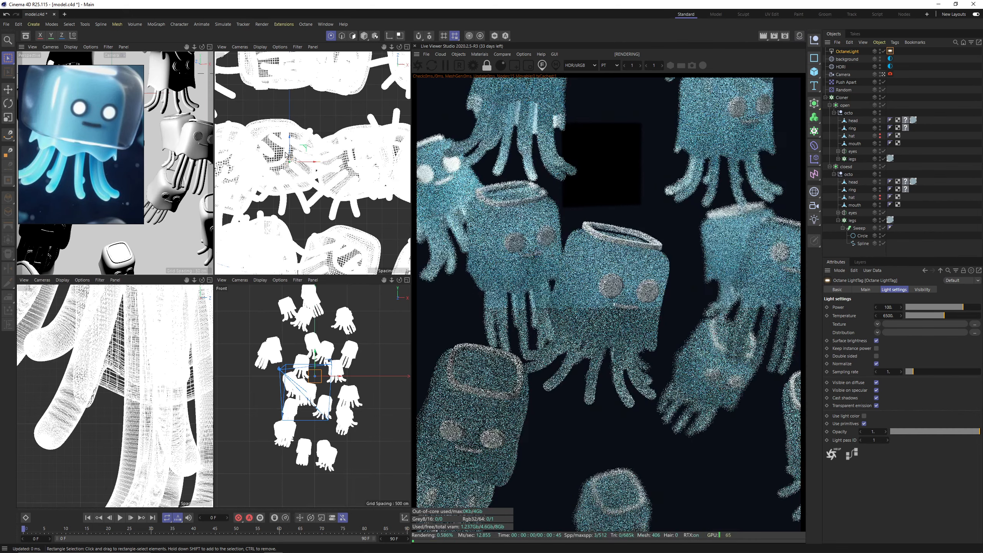
middle_click(228, 152)
click(50, 46)
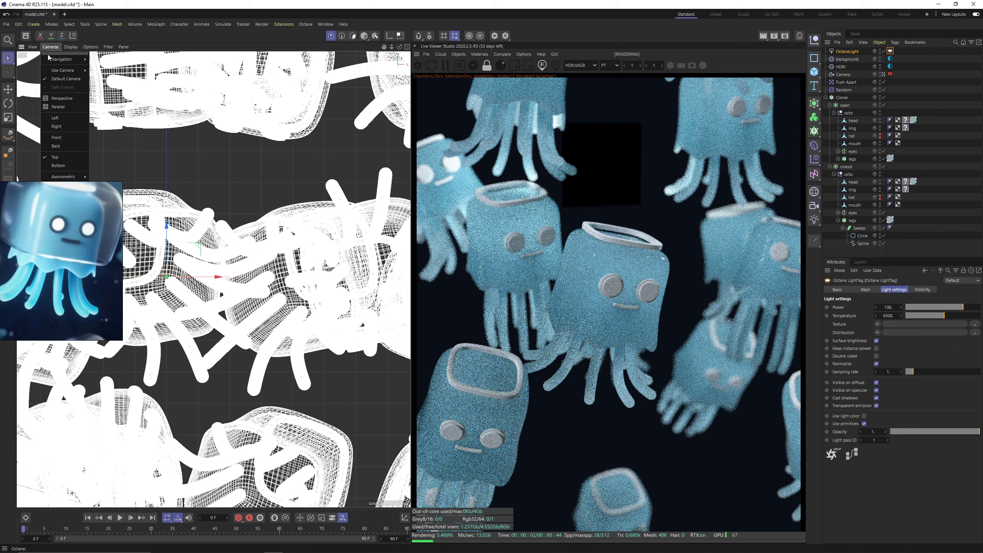
click(62, 98)
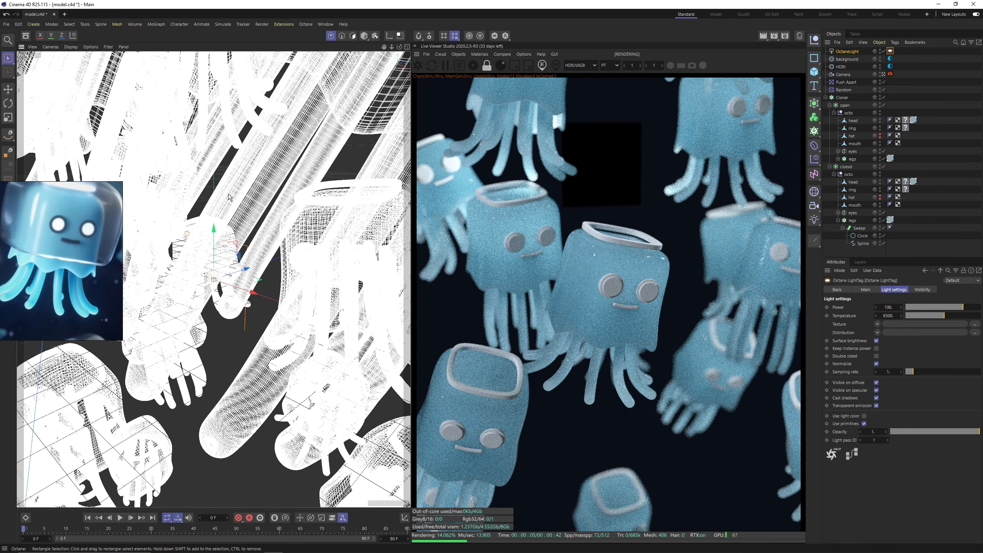
scroll(231, 198, down, 5)
key(n)
key(a)
Move the area light out in front of the jellyfish cluster and scale it up.
mouse_move(227, 220)
alt+mouse_down()
mouse_move(295, 272)
mouse_move(189, 252)
alt+mouse_up()
scroll(266, 251, down, 3)
alt+drag(189, 254, 151, 271)
key(r)
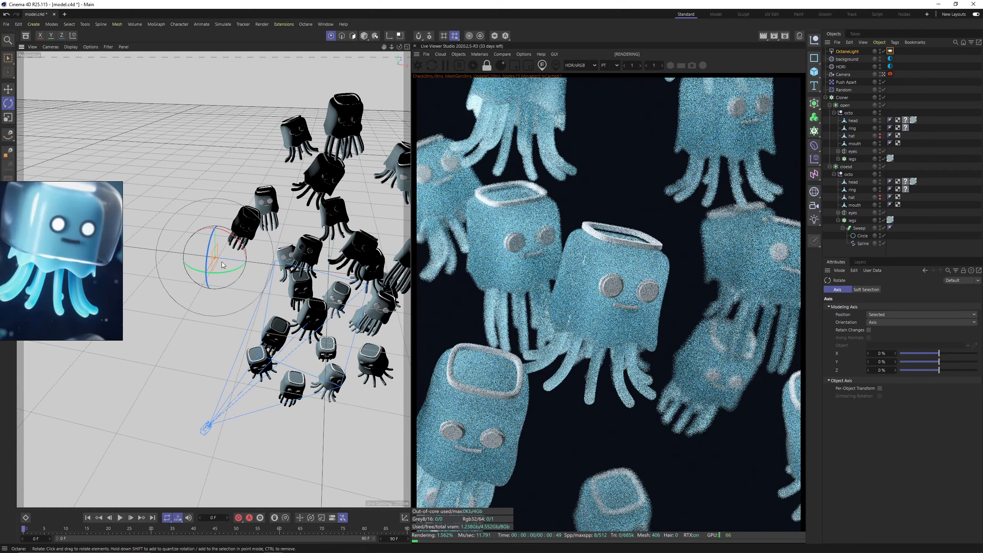
key(t)
drag(228, 296, 244, 352)
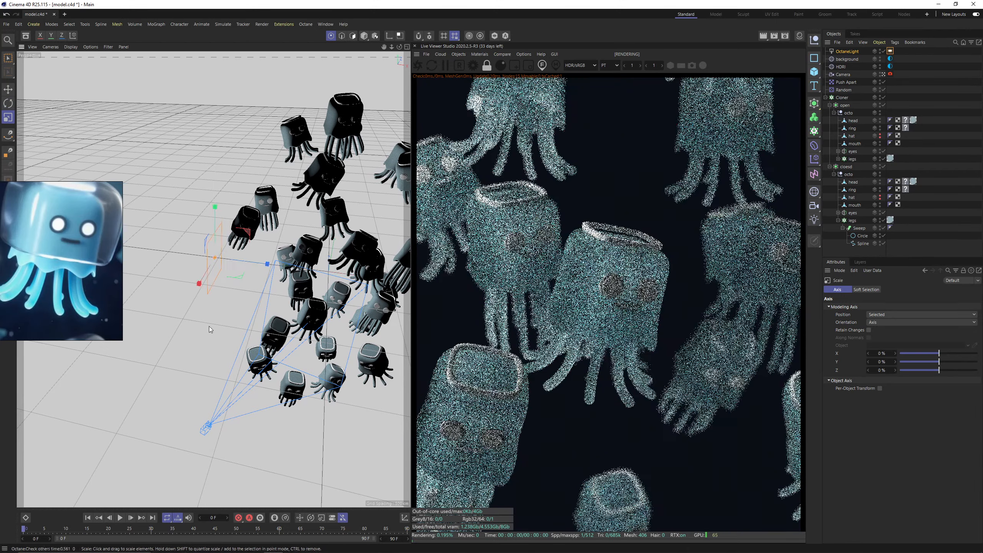
scroll(242, 354, down, 3)
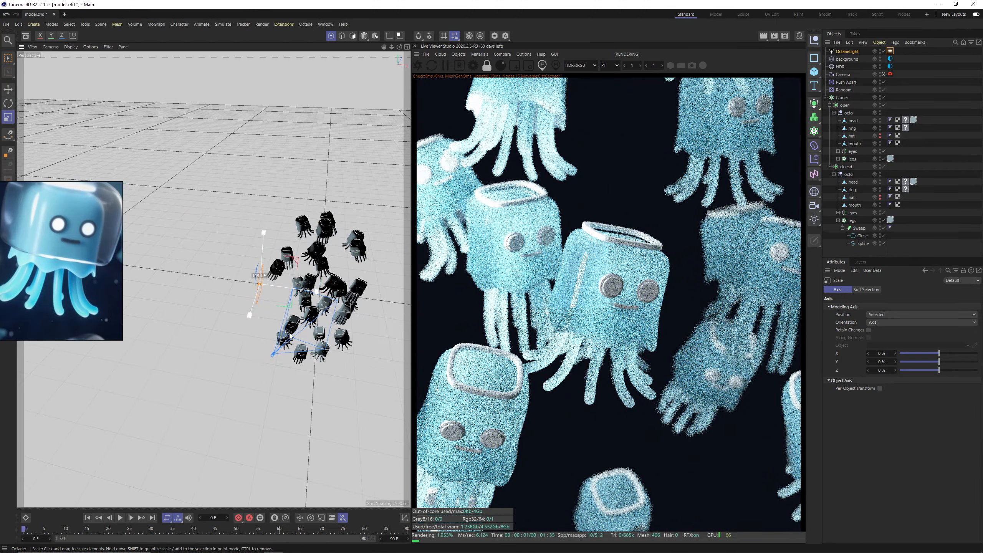
Move the enlarged area light farther back from the jellyfish cluster.
key(e)
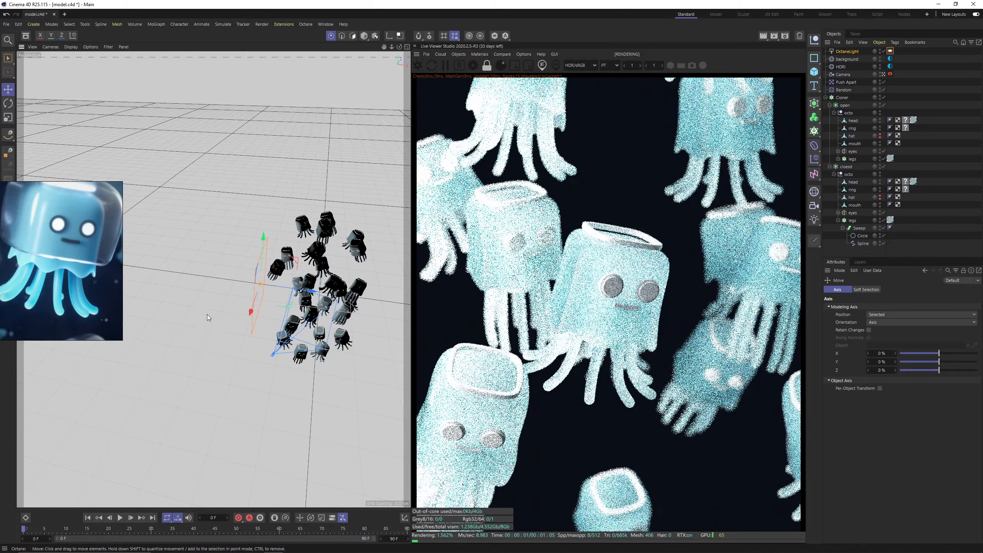
alt+drag(209, 312, 265, 269)
drag(314, 306, 236, 276)
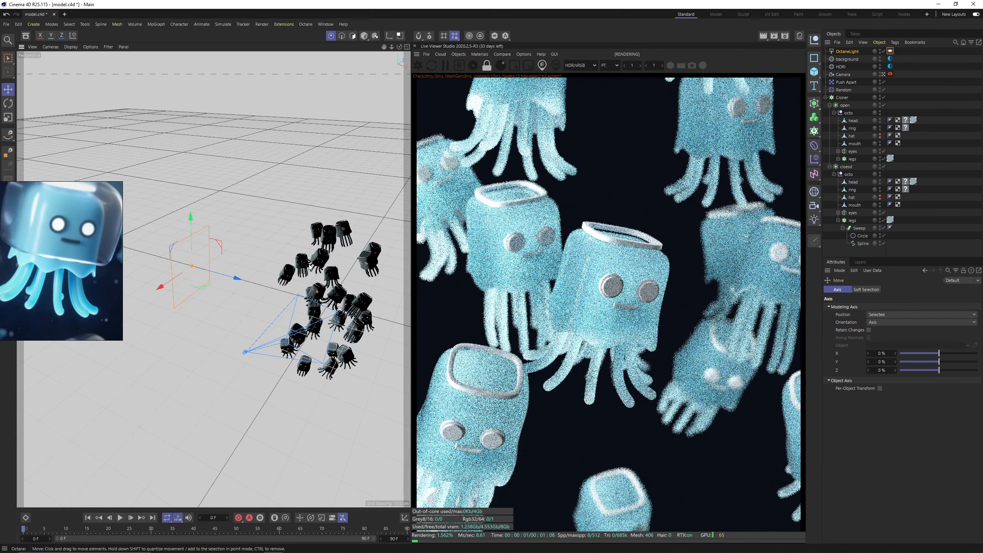
alt+middle_drag(303, 272, 323, 259)
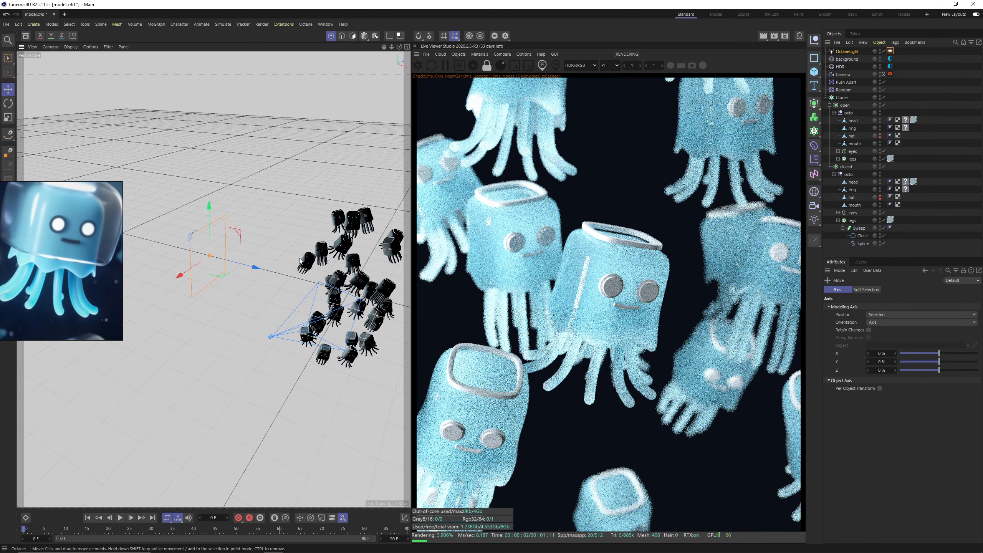
Raise the Octane camera imager's highlight compression to 0.962162 and lower its exposure to 0.79051.
click(890, 74)
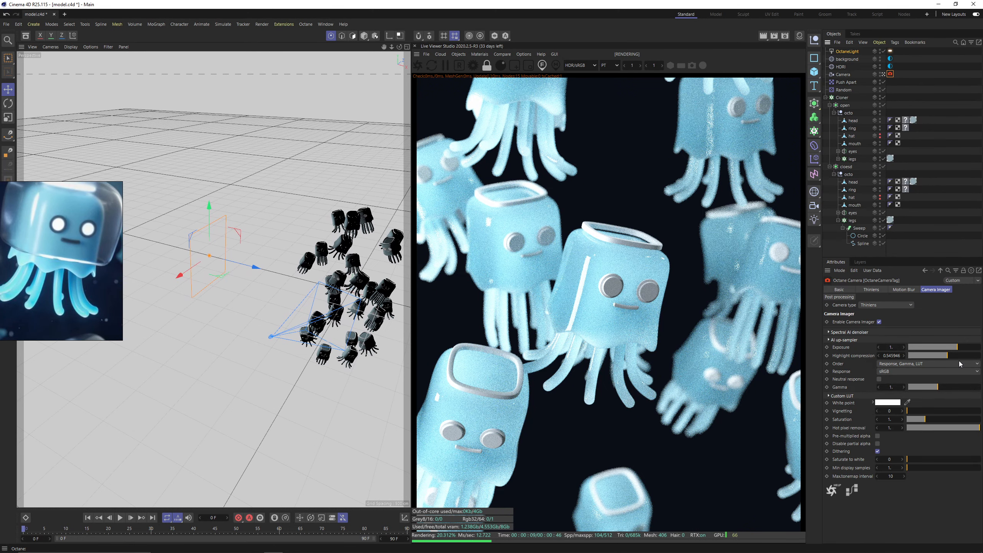
click(970, 355)
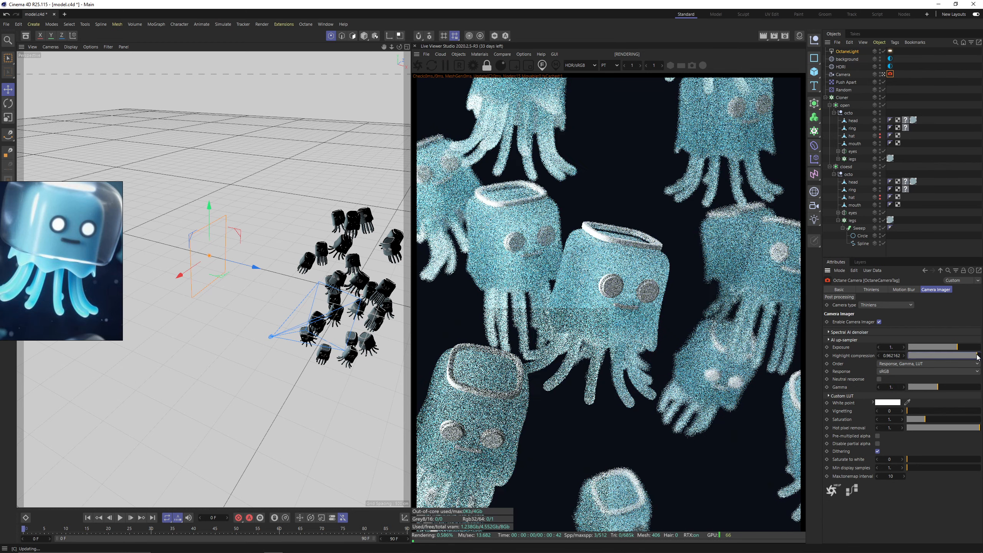
click(955, 348)
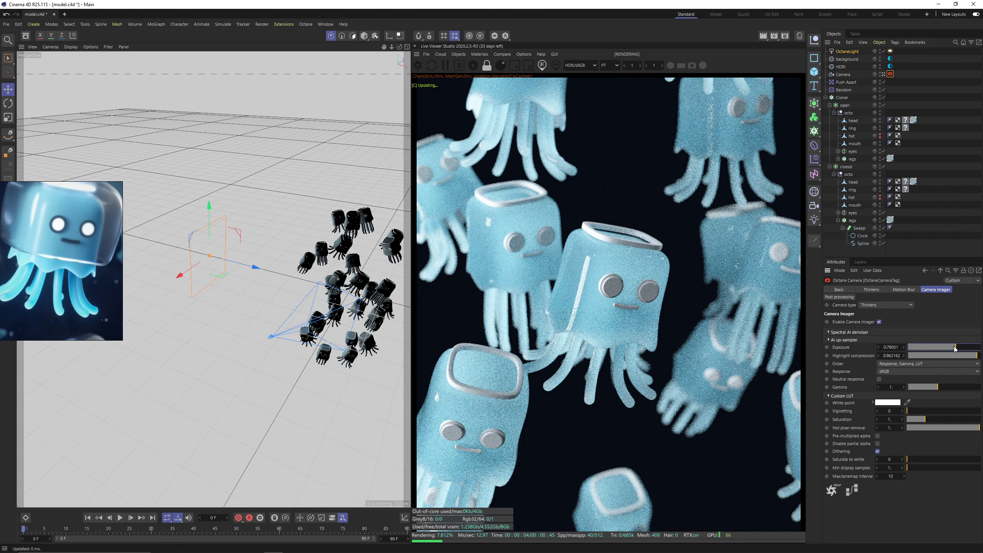
Set the power of the HDRI environment texture to 0.5.
drag(955, 348, 955, 349)
scroll(572, 283, up, 2)
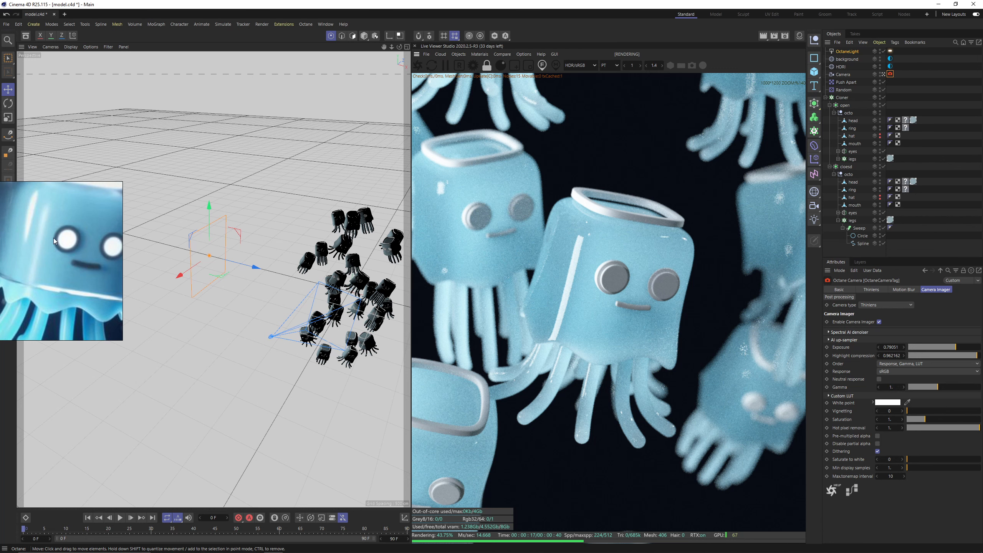
click(890, 66)
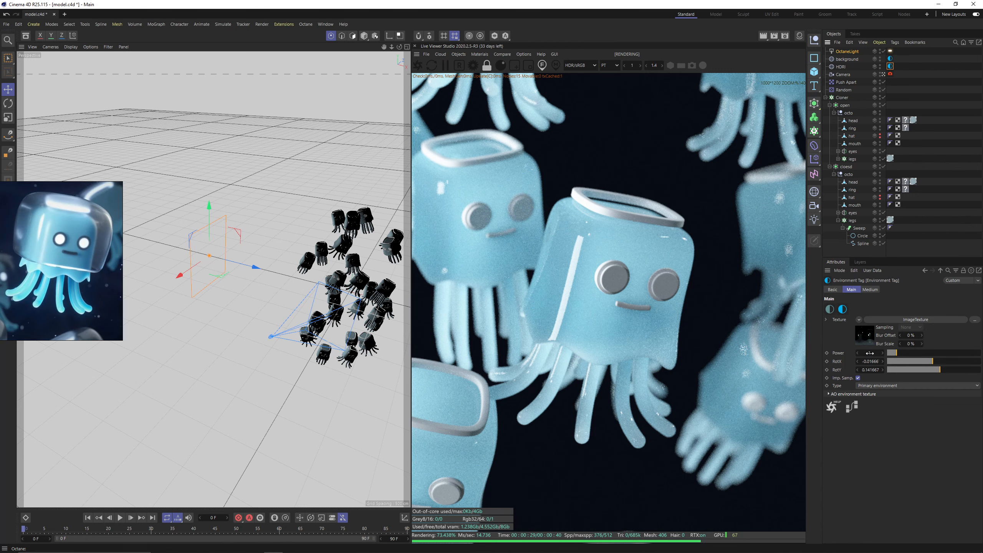
double_click(870, 352)
key(Return)
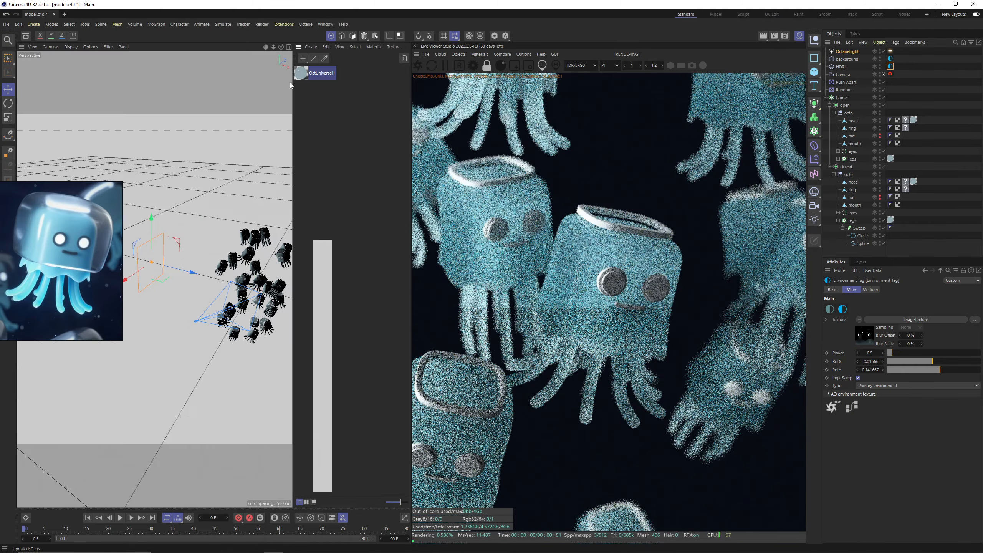
Set the roughness of the jellyfish body's universal material to 0.1.
double_click(301, 74)
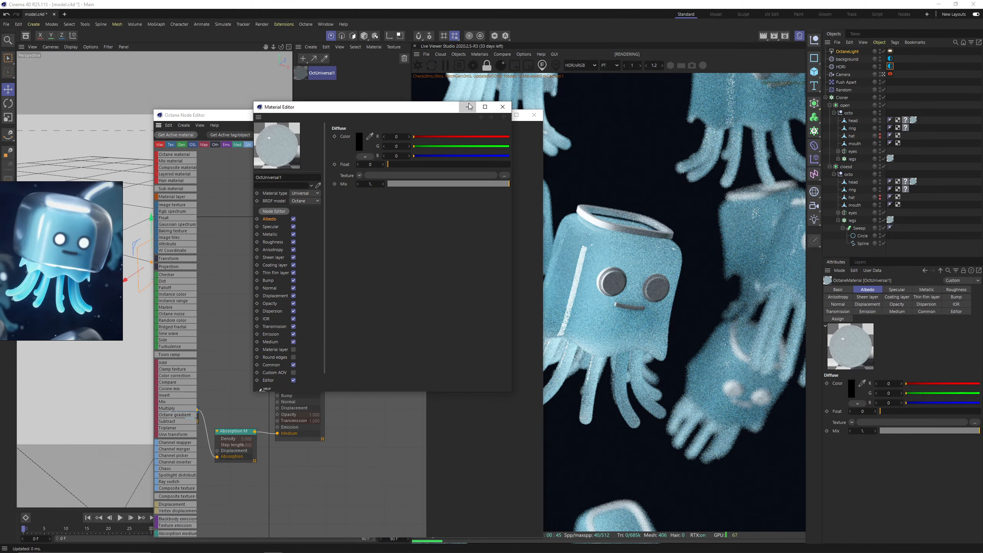
drag(412, 120, 370, 68)
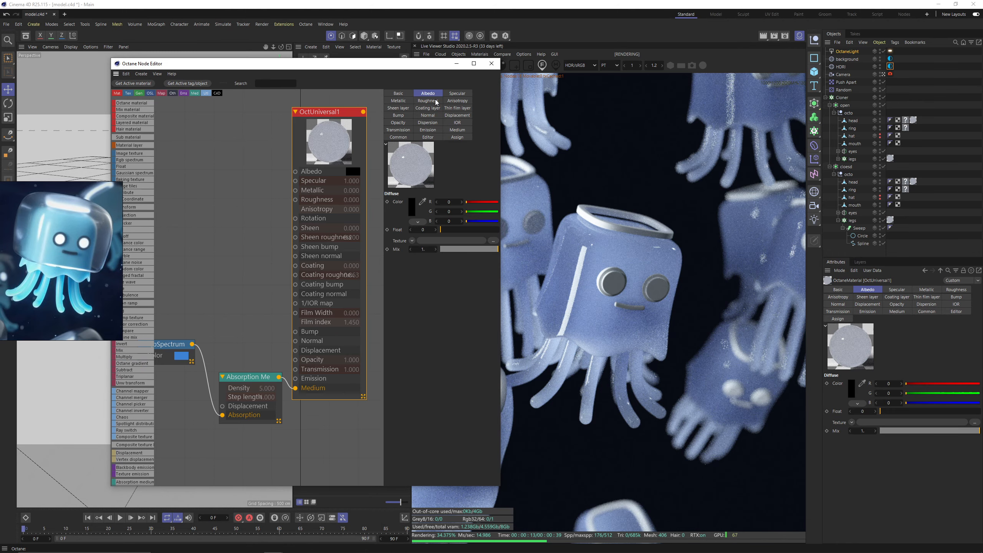
click(427, 101)
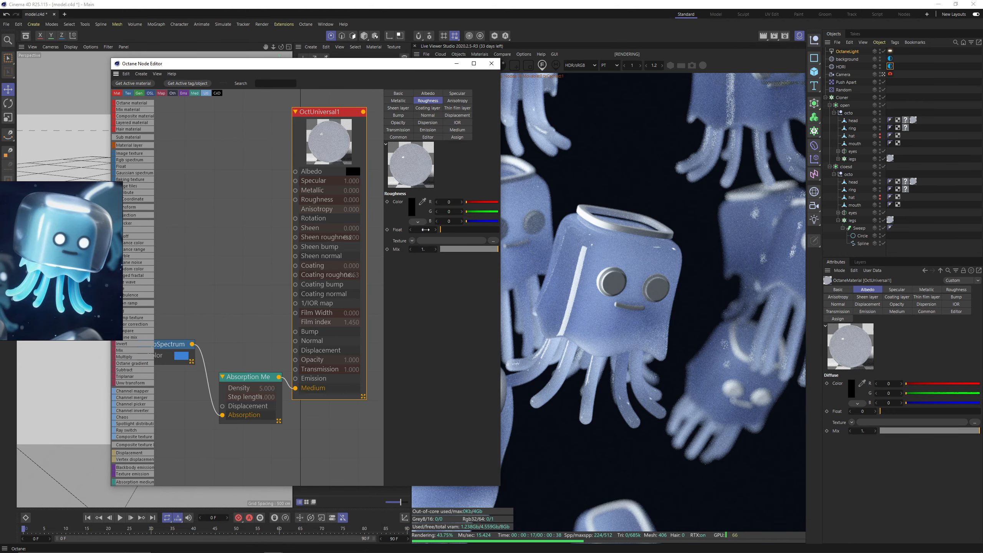
key(Return)
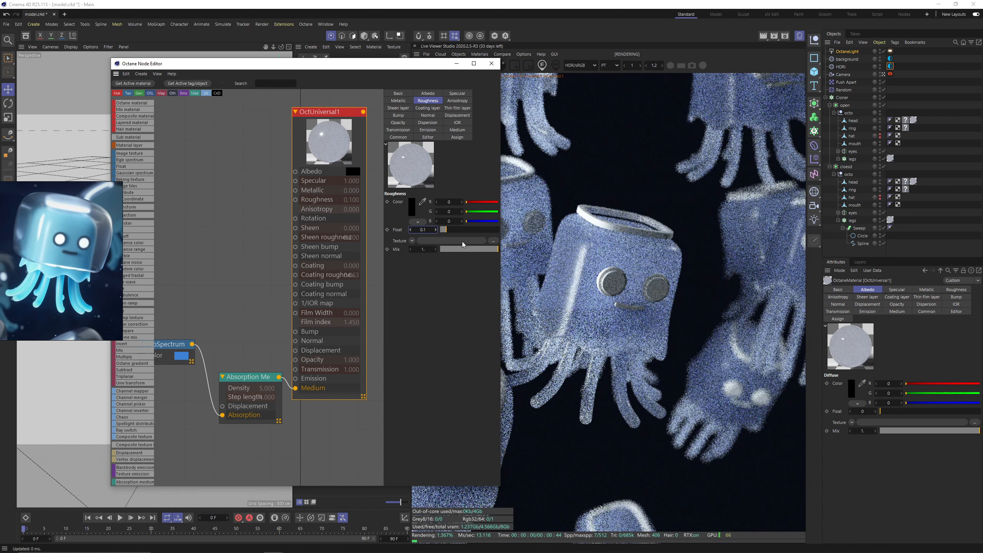
Sample the light blue of the reference jellyfish's tentacles as the RGB spectrum colour feeding the body material's absorption medium.
click(175, 344)
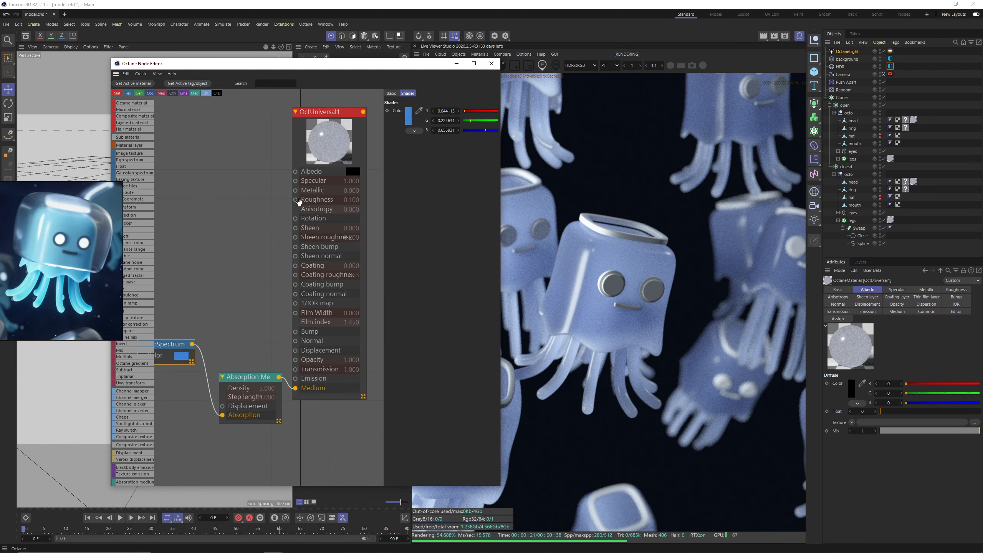
click(418, 111)
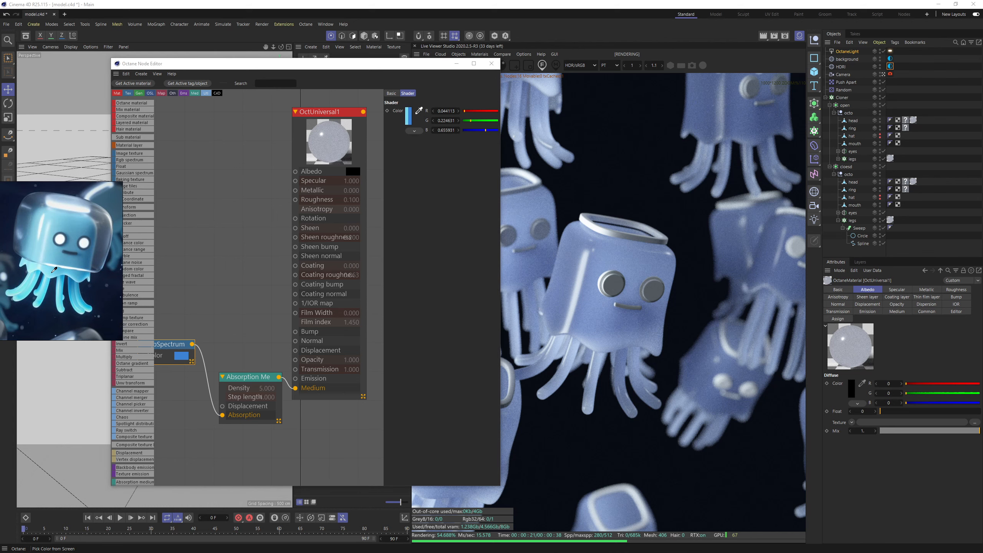
click(53, 272)
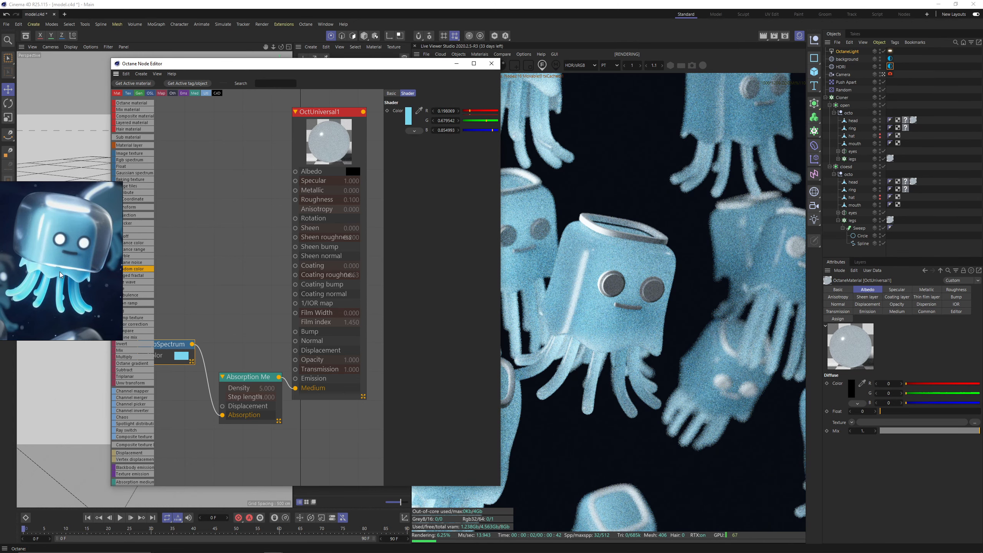
click(490, 65)
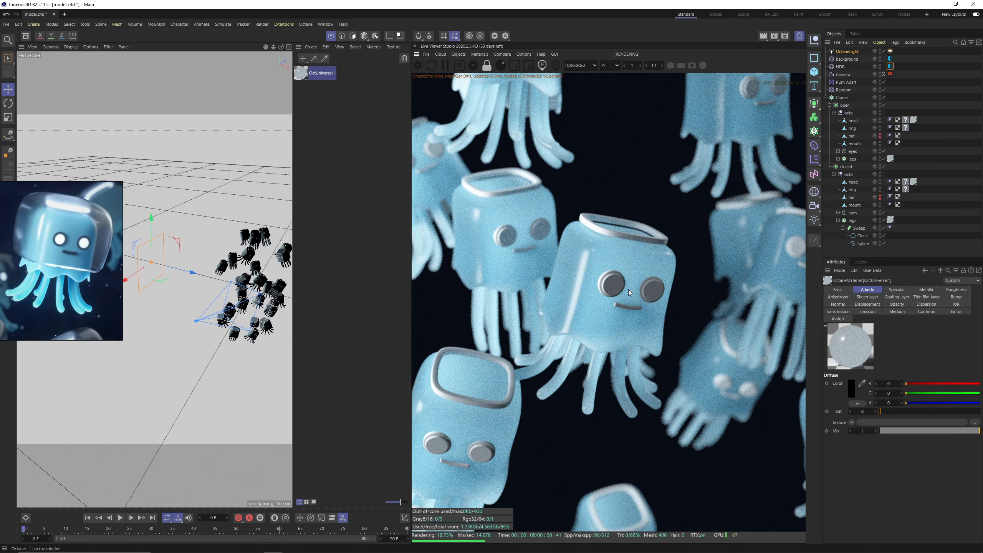
scroll(609, 297, down, 4)
scroll(641, 326, up, 6)
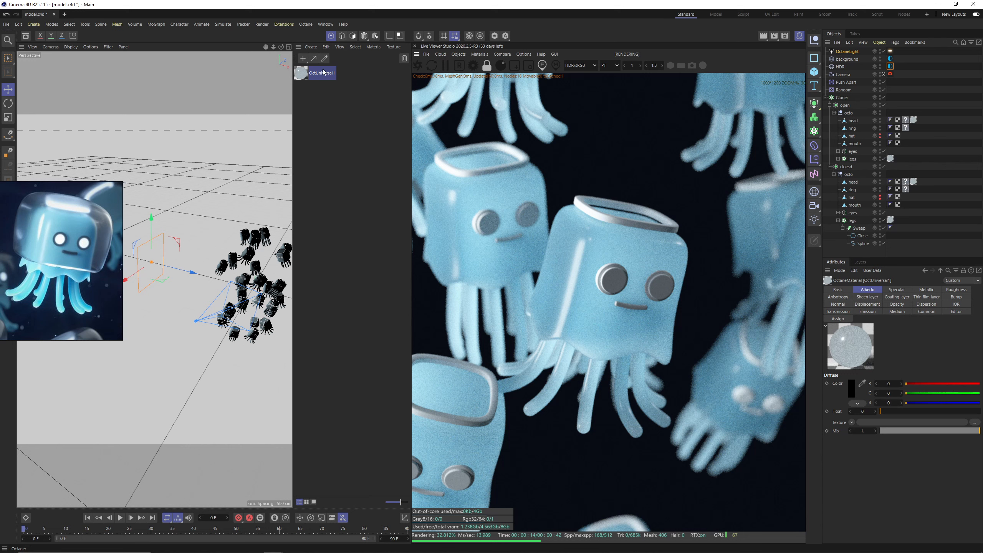
Create an Octane diffuse material and set its colour to near-black, RGB 28, 28, 28.
click(480, 54)
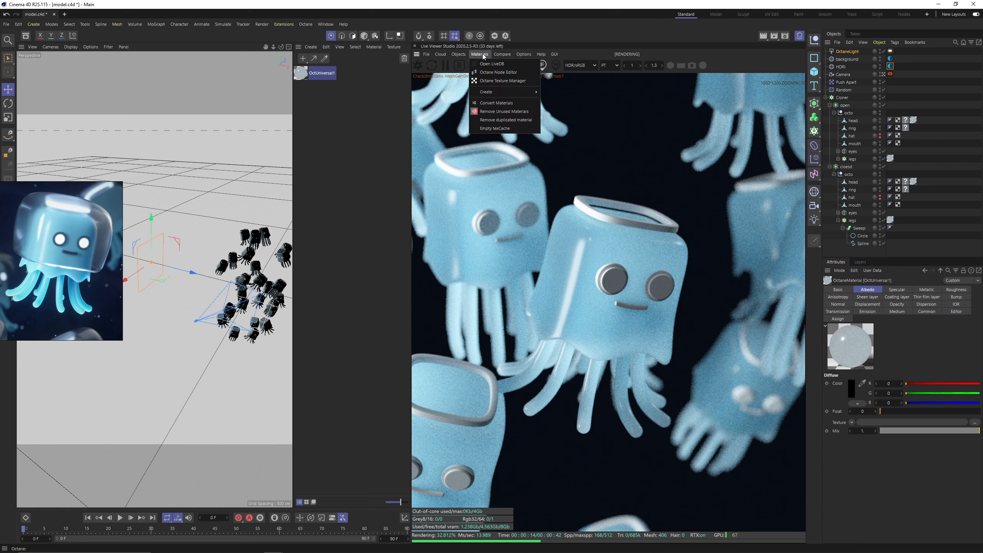
mouse_move(503, 92)
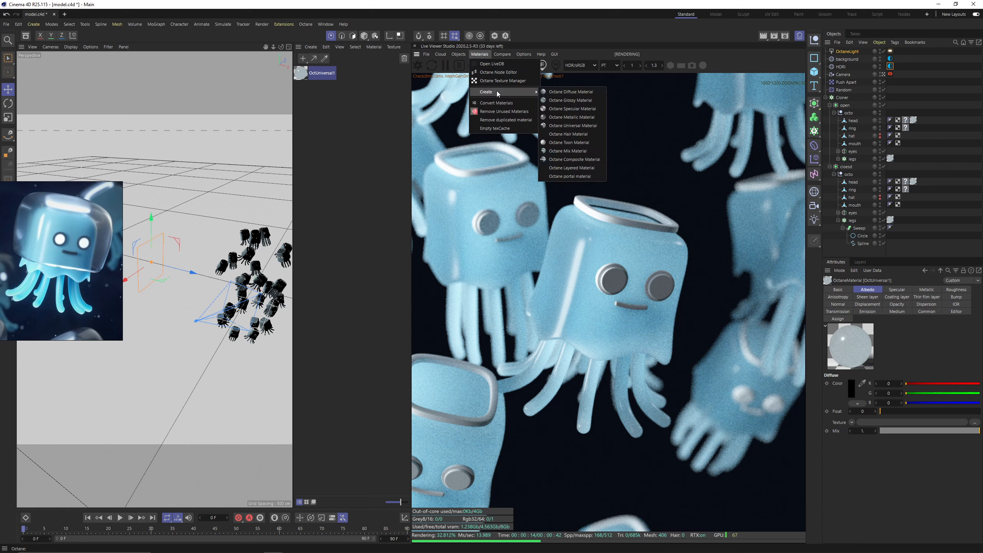
click(572, 91)
double_click(301, 73)
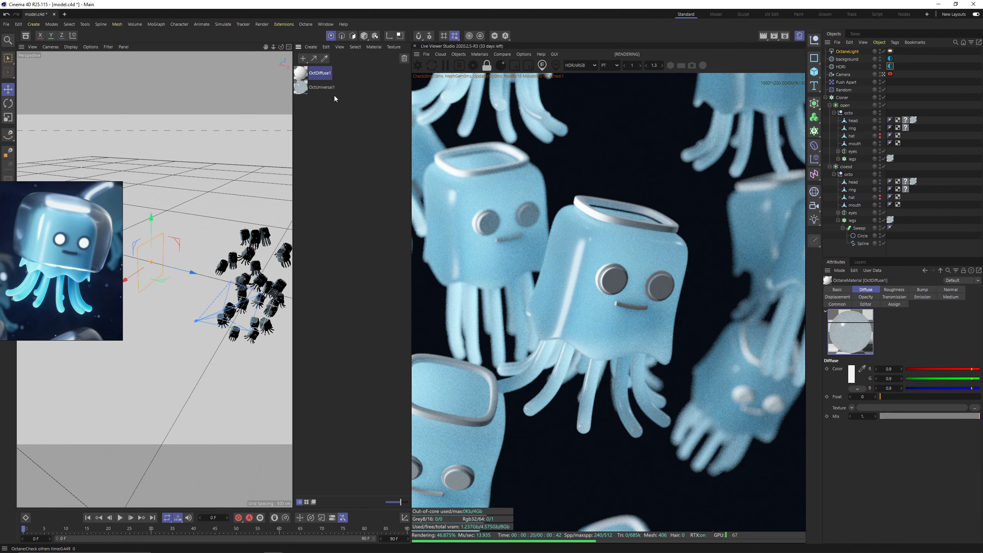
click(354, 142)
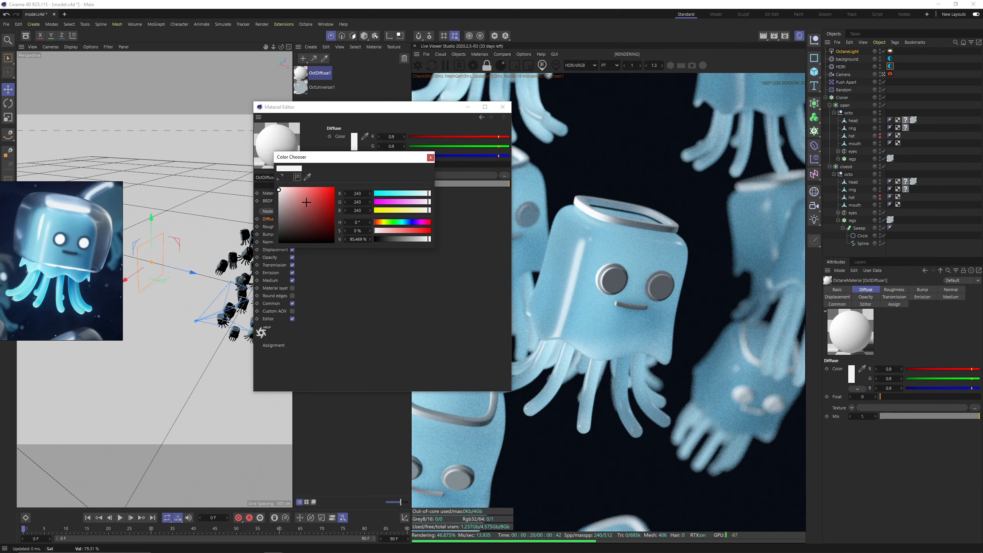
drag(288, 223, 278, 235)
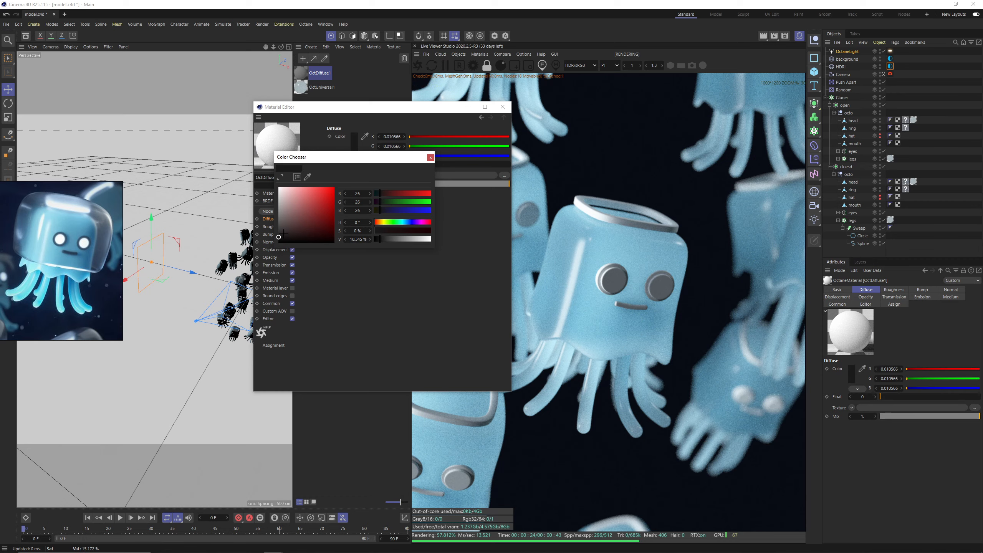
click(278, 237)
click(430, 157)
click(502, 107)
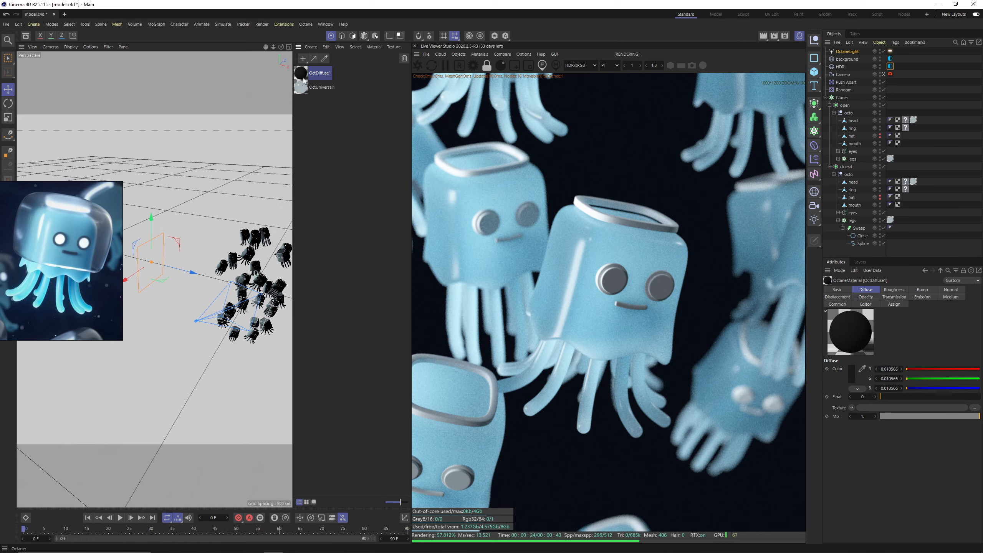
Assign the black diffuse material to the mouth and the eyes' Disc object in both the open and closed jellyfish.
drag(304, 77, 856, 144)
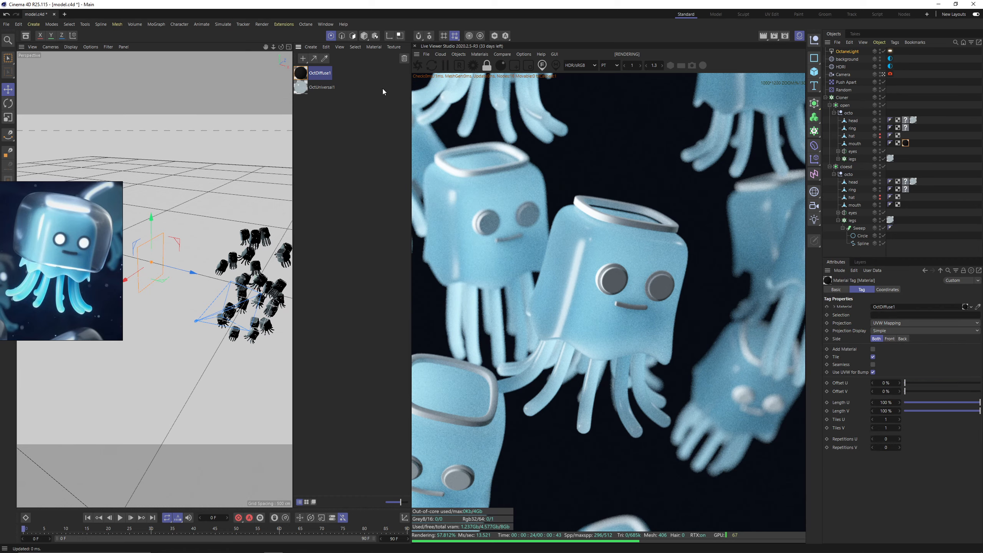
ctrl+drag(881, 218, 861, 205)
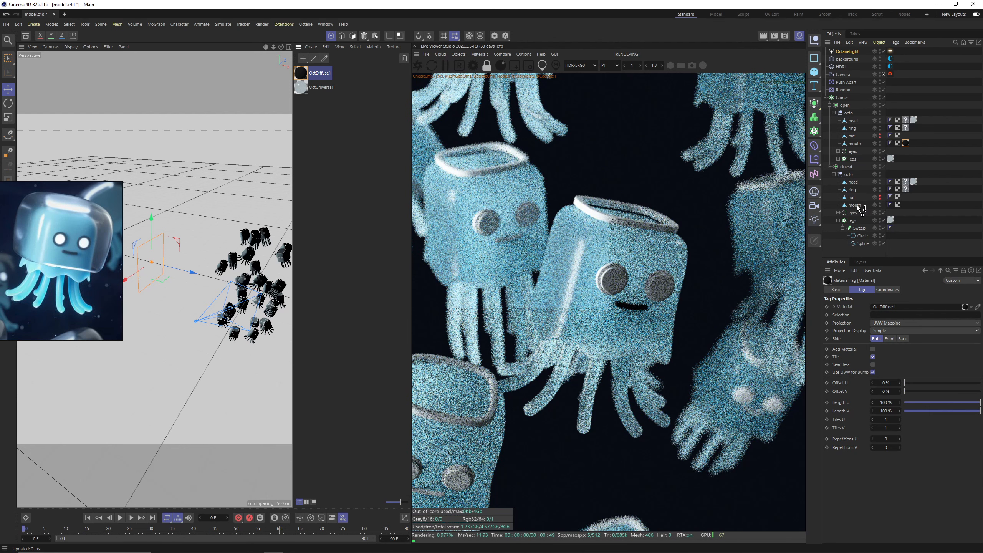
click(838, 213)
drag(319, 80, 861, 228)
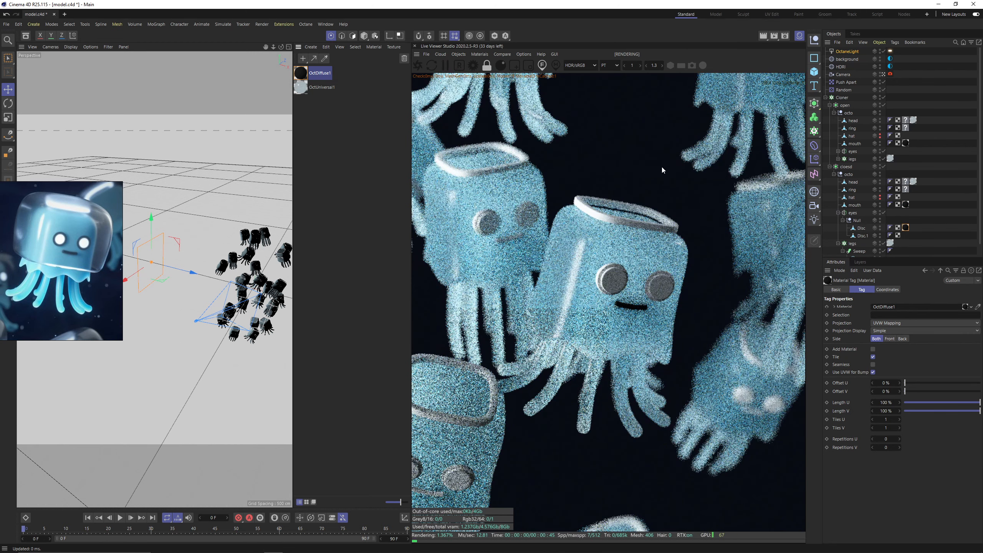
drag(321, 75, 886, 162)
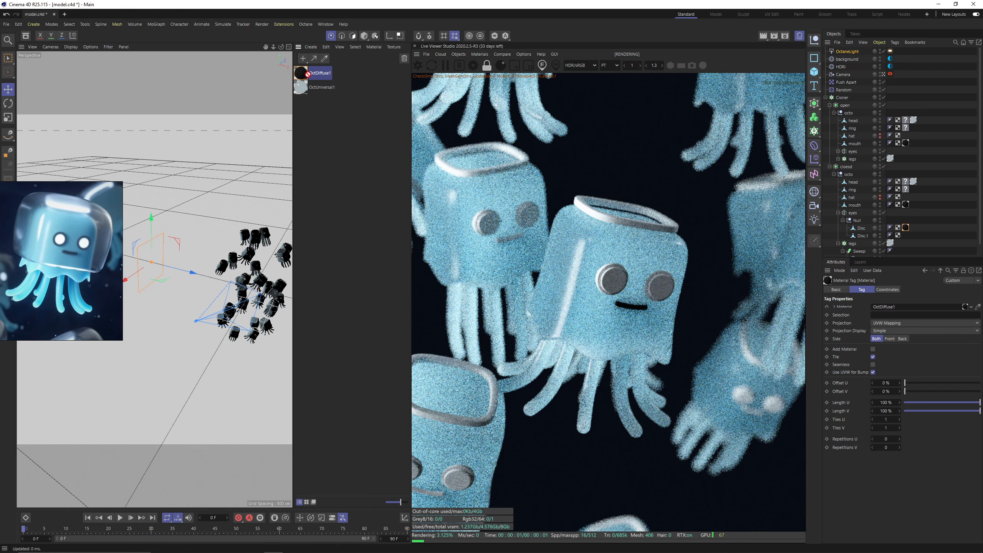
click(838, 151)
drag(862, 168, 862, 167)
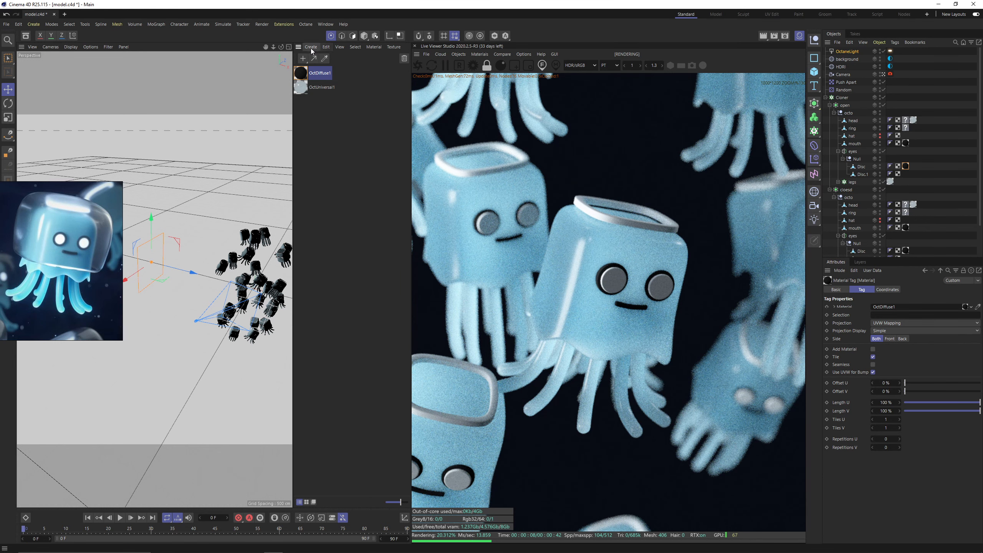
Create a second Octane diffuse material with its default white colour.
click(311, 48)
click(311, 48)
click(479, 54)
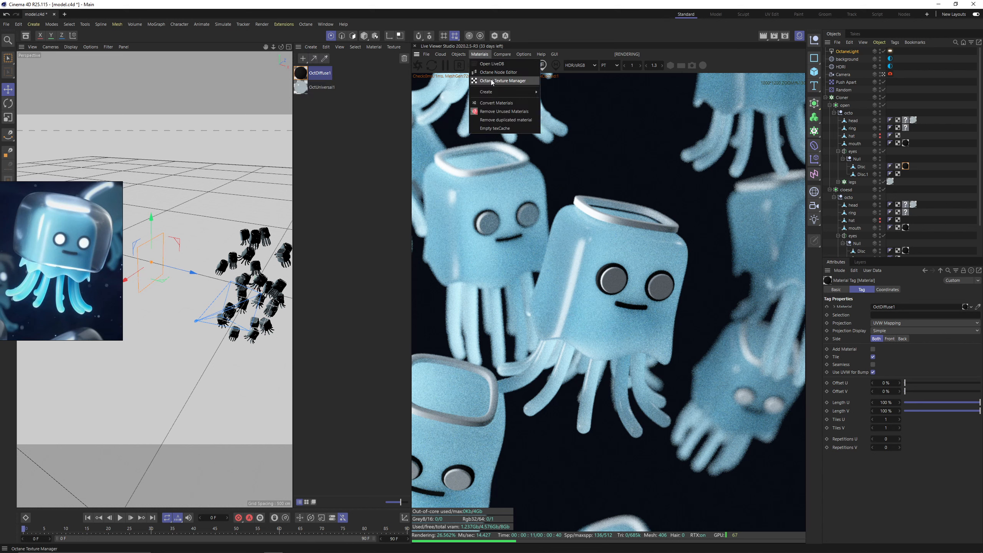
mouse_move(503, 92)
click(571, 92)
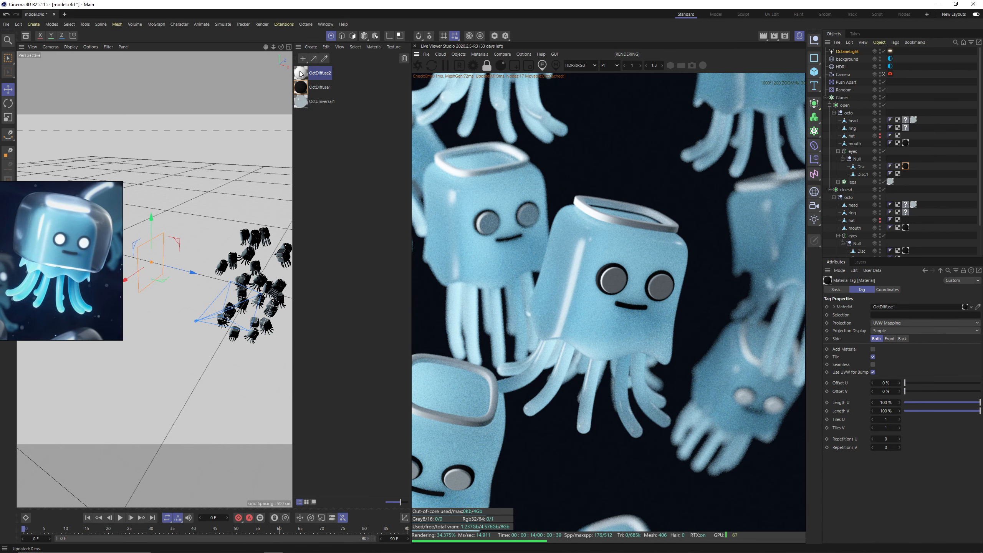
Assign the white diffuse material to the eyes' Disc.1 object and the ring in both the open and closed jellyfish.
drag(302, 74, 862, 175)
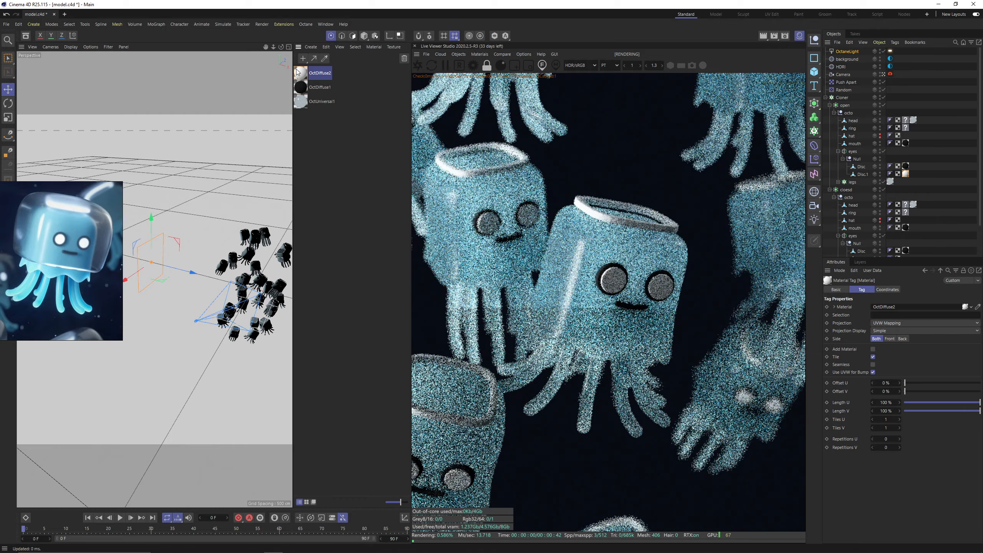
scroll(886, 220, down, 1)
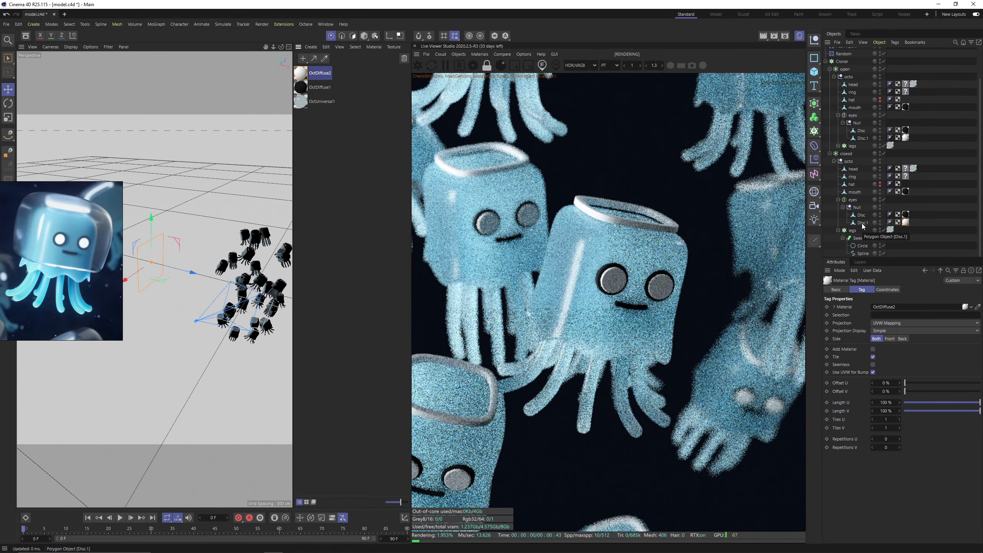
scroll(923, 184, up, 1)
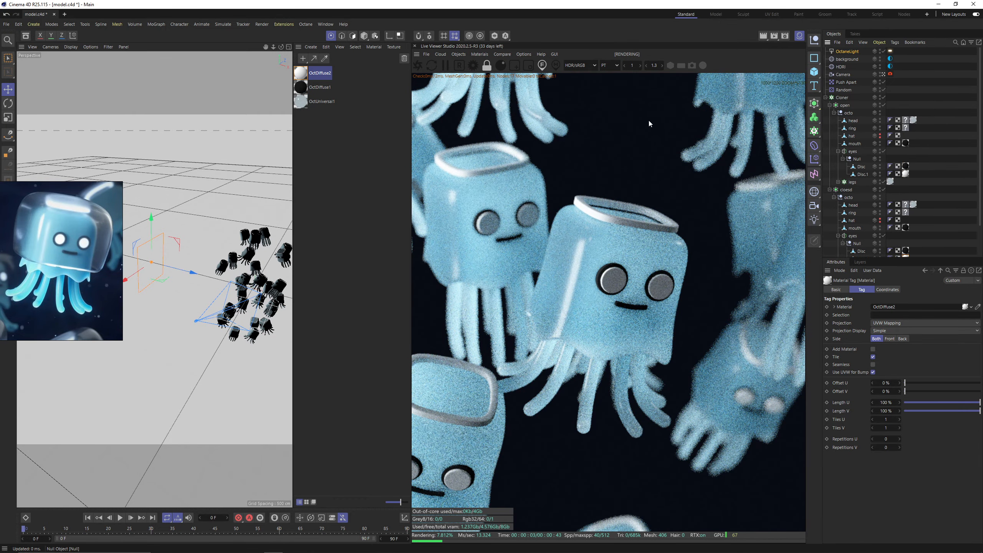
drag(302, 77, 856, 129)
scroll(871, 240, down, 1)
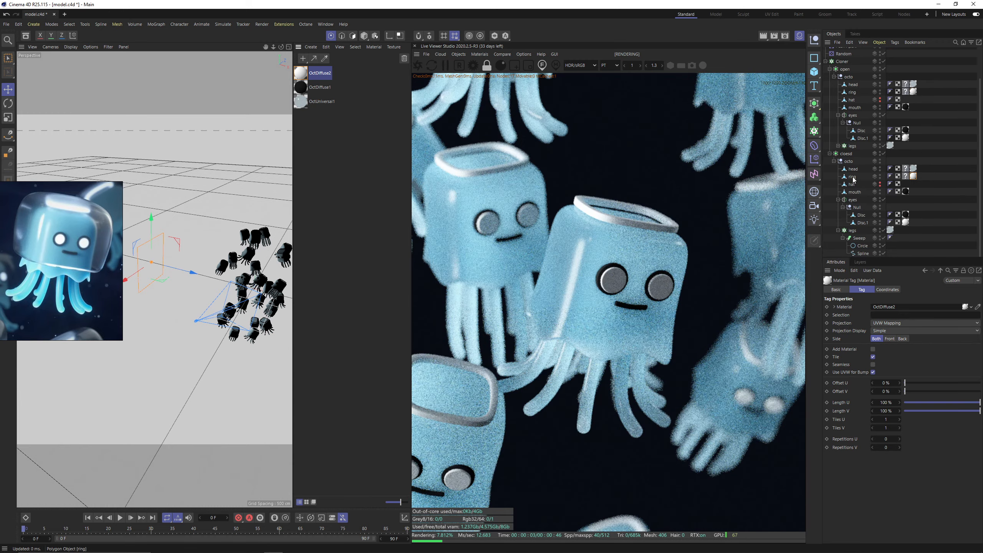
Add a blackbody emission to the white diffuse material used on the eyes and rings.
double_click(301, 74)
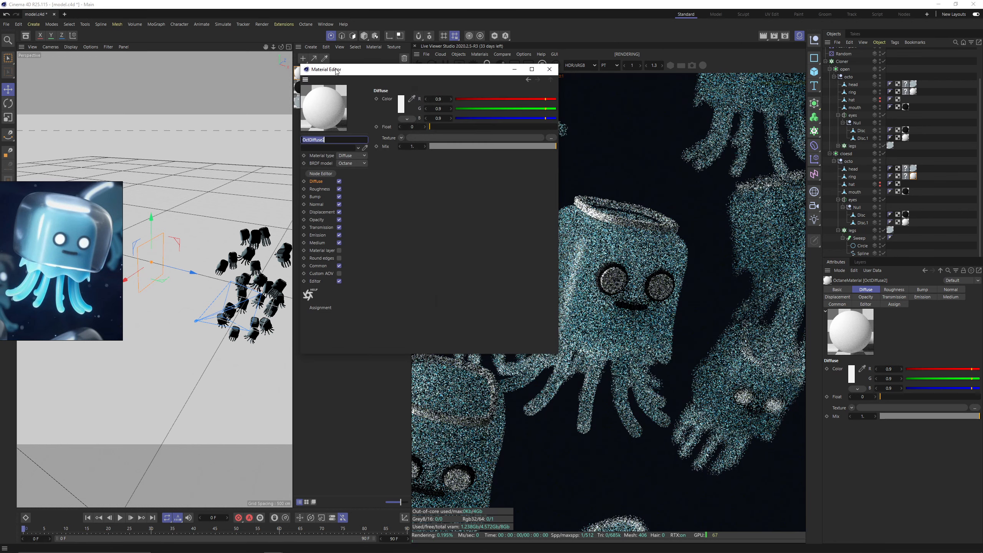
drag(337, 68, 248, 102)
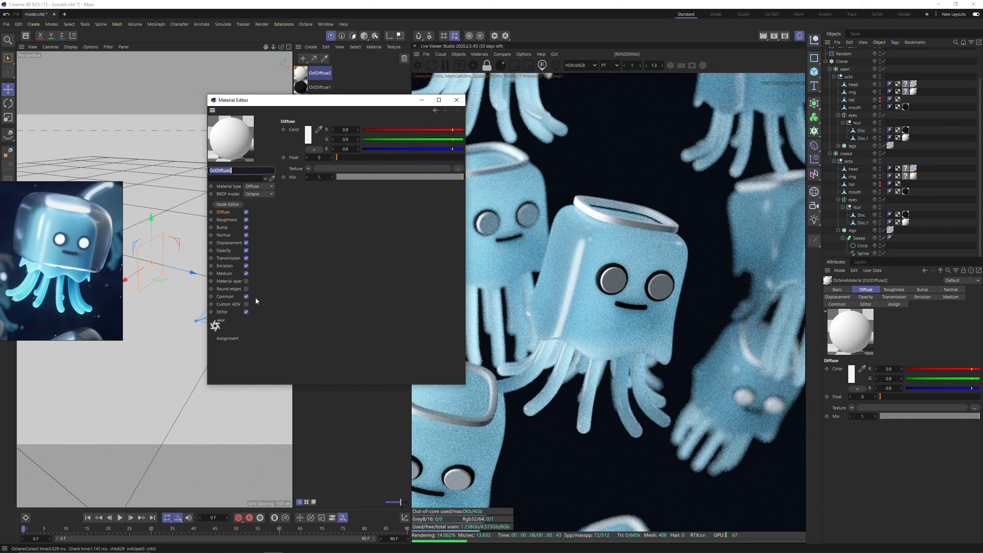
click(228, 266)
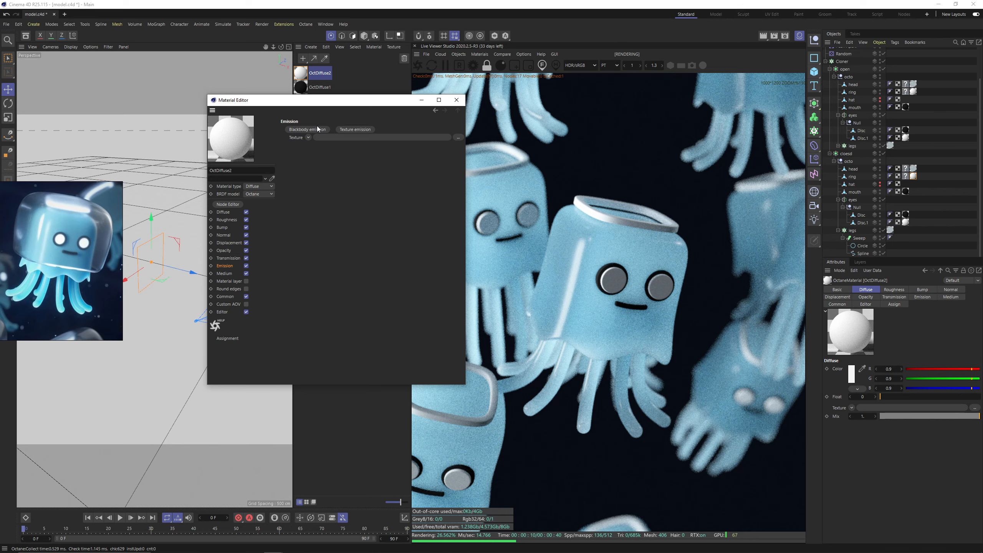
click(307, 129)
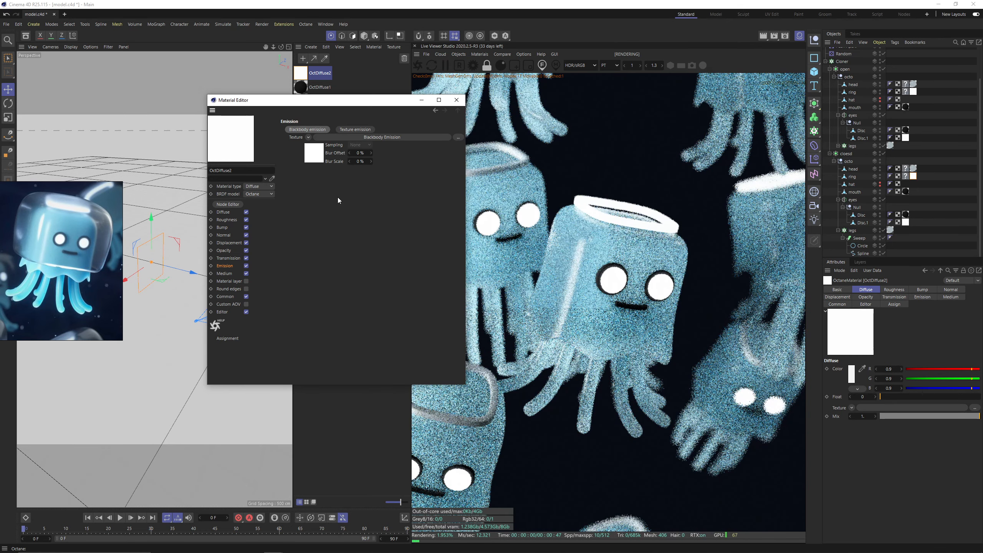
Set the blackbody emission's power to 25 and enable surface brightness.
click(343, 137)
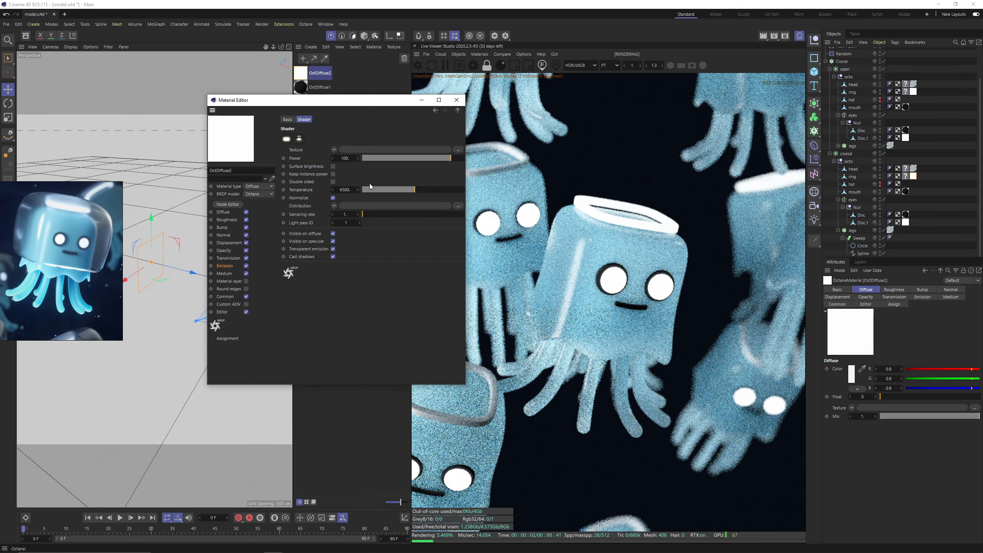
text(25)
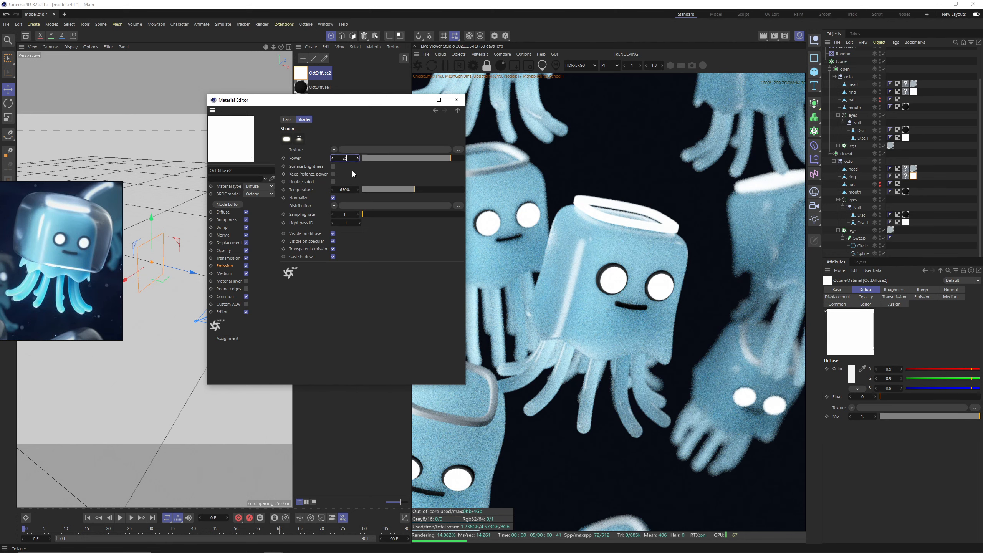
key(Return)
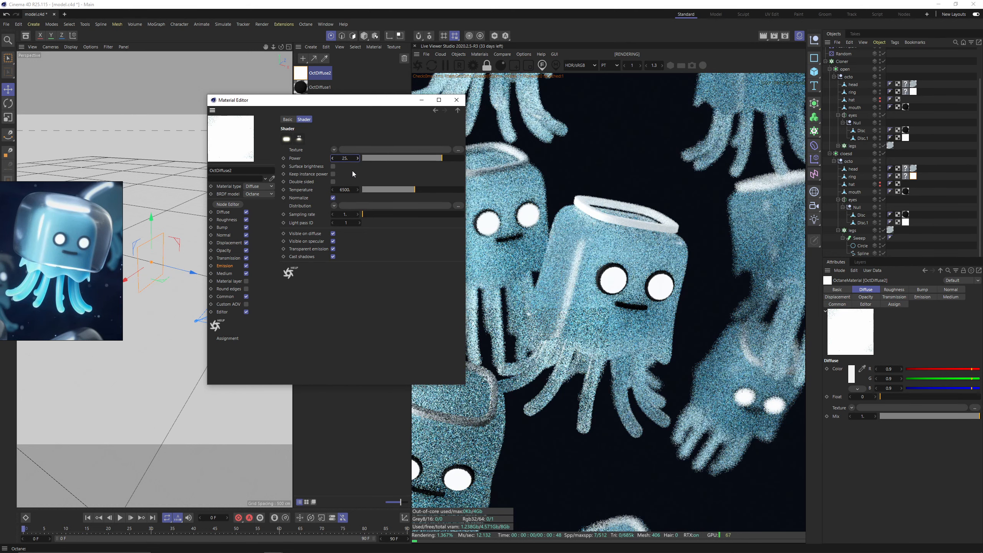
click(334, 166)
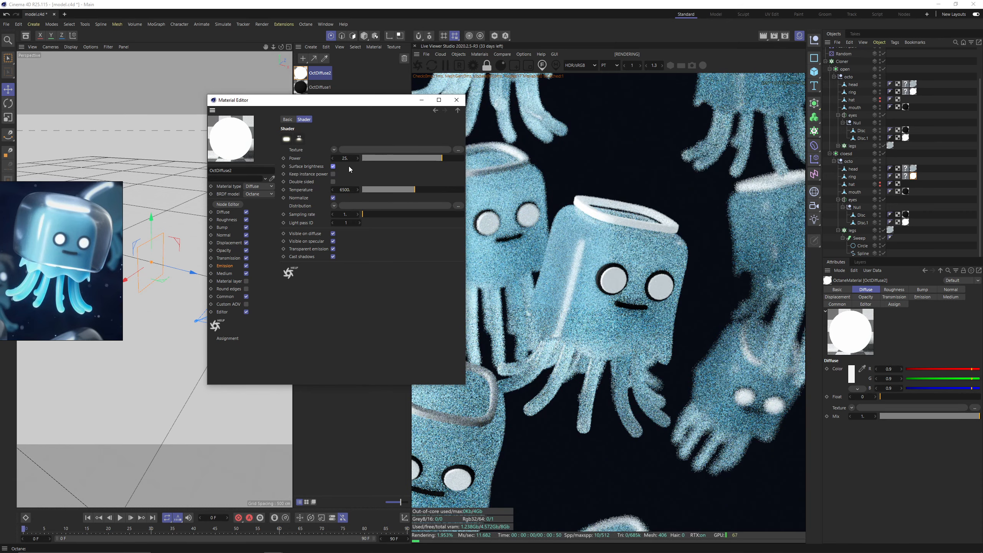
scroll(645, 237, down, 4)
scroll(642, 241, up, 4)
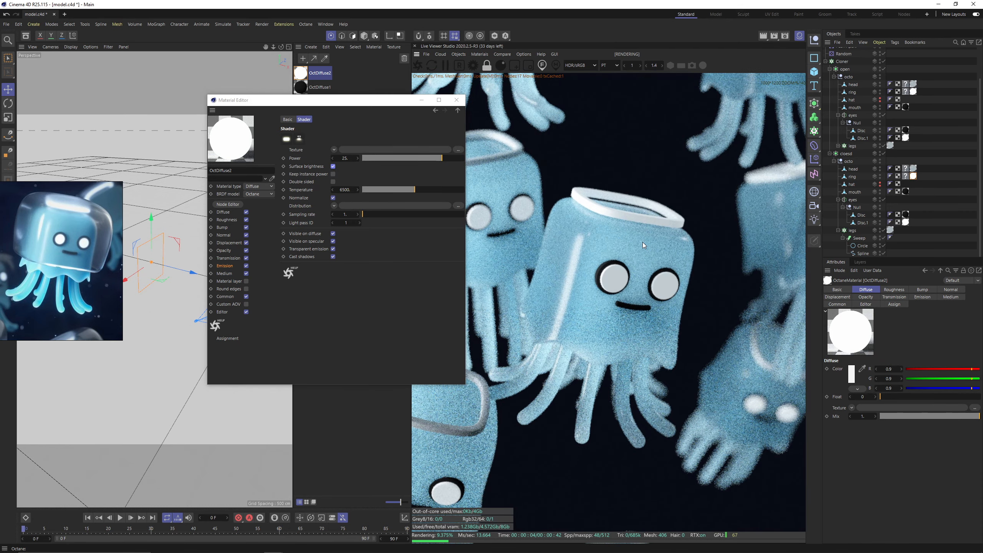
scroll(642, 241, down, 1)
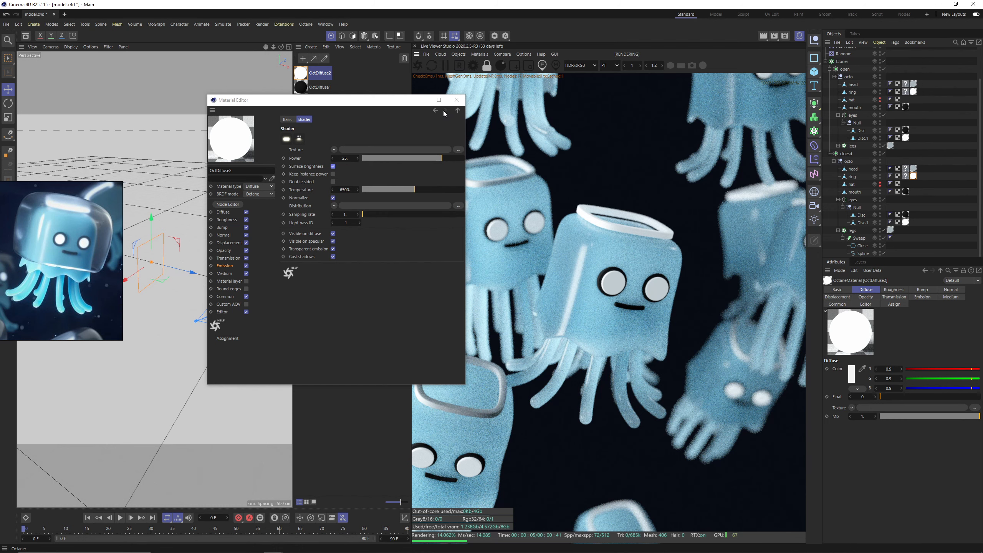
click(454, 101)
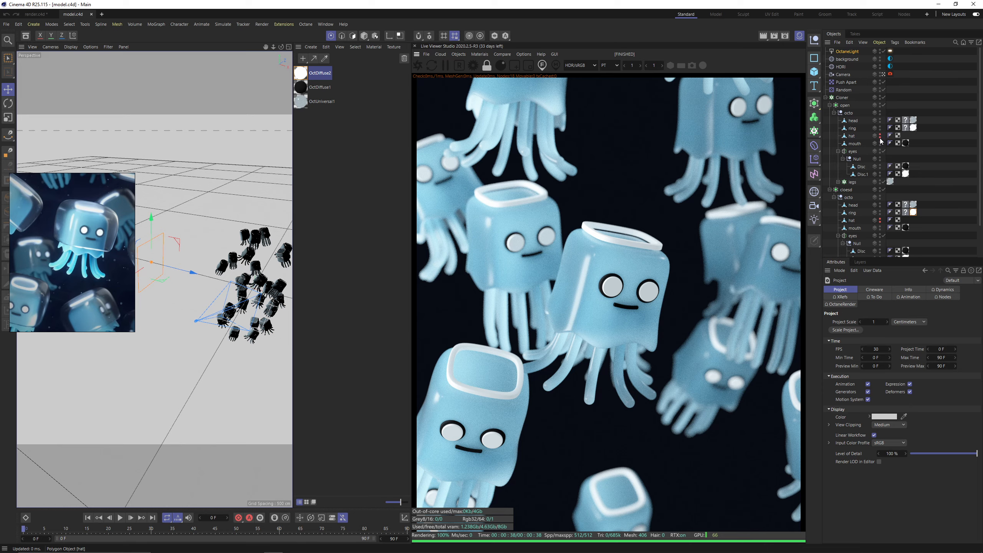
Make the open jellyfish's hat visible and assign a new Octane specular material to it.
click(881, 137)
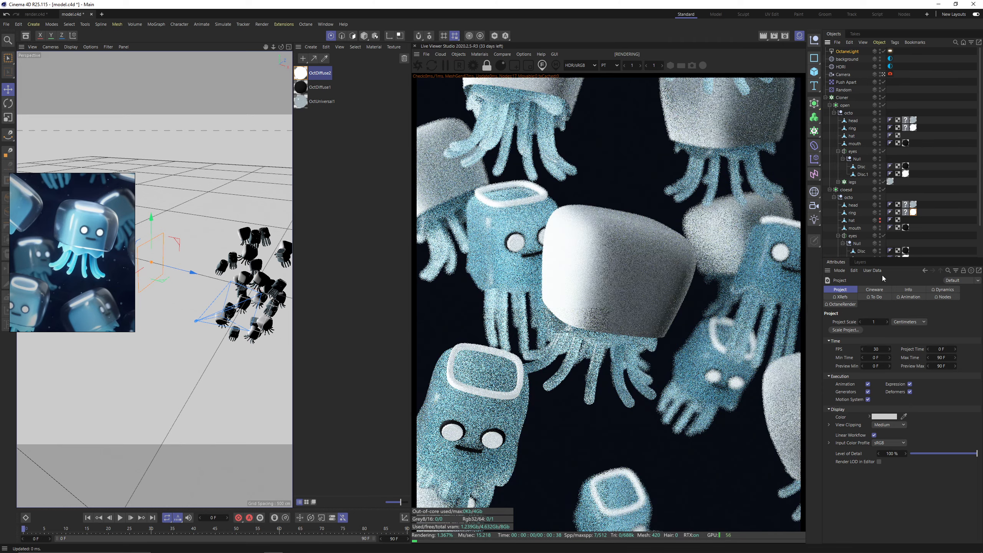
click(479, 53)
mouse_move(503, 91)
click(572, 109)
double_click(300, 73)
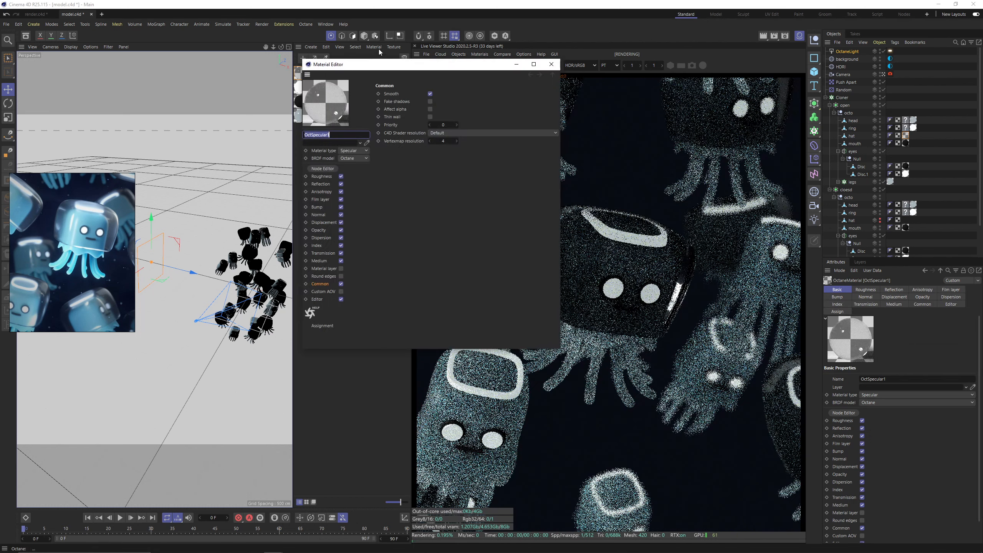
drag(378, 64, 353, 128)
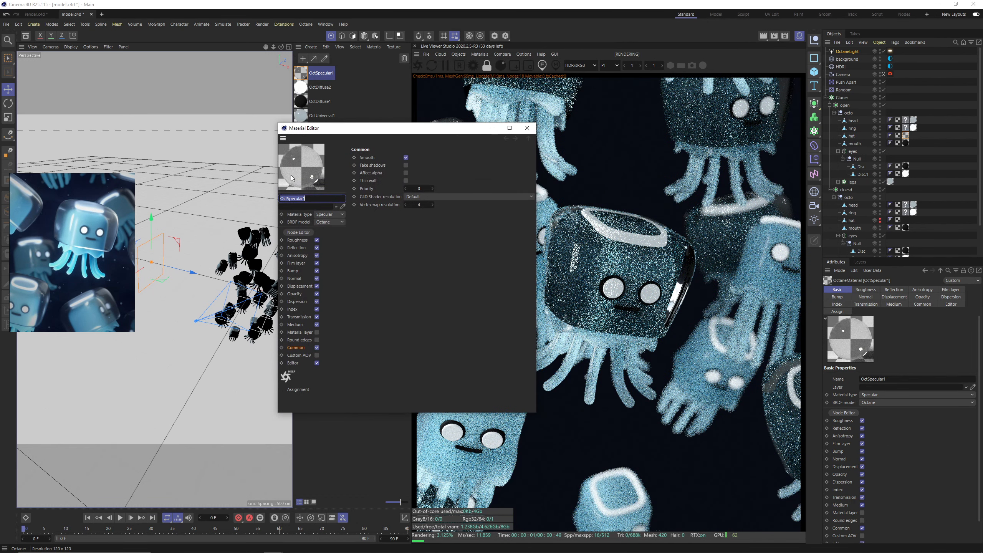
click(526, 128)
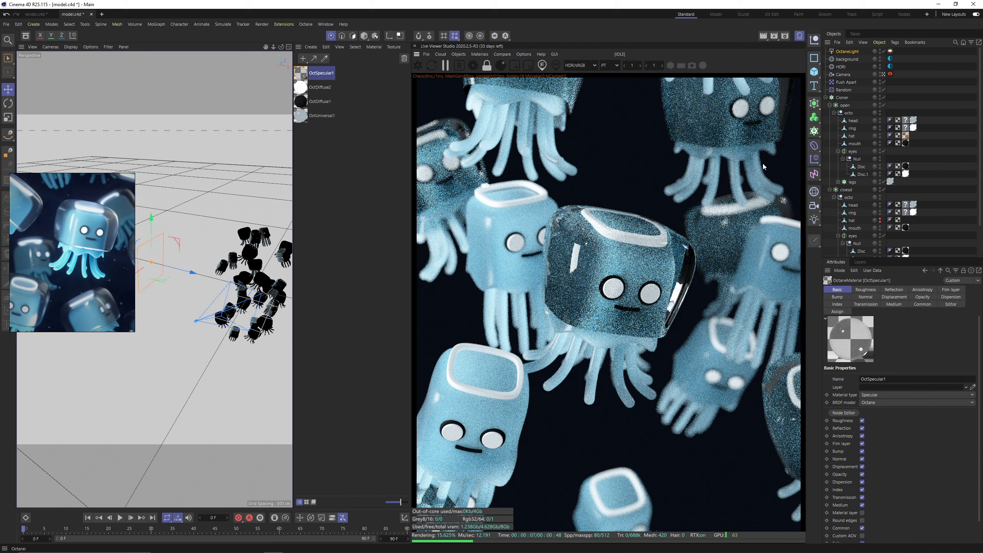
Extrude the open jellyfish's hat polygons with a 10 cm offset and caps to give the shell thickness, and refresh the live render.
scroll(289, 228, up, 4)
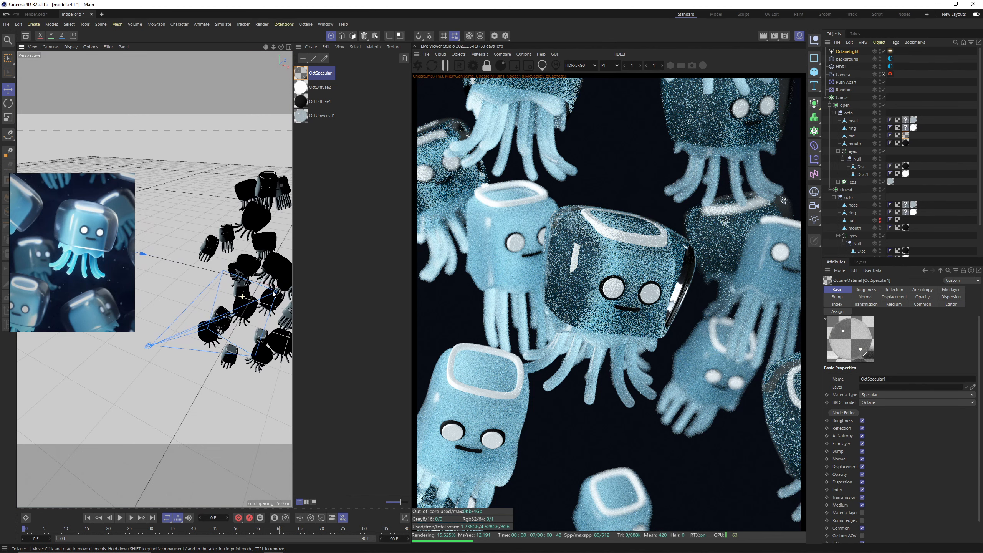
click(850, 136)
scroll(249, 278, up, 4)
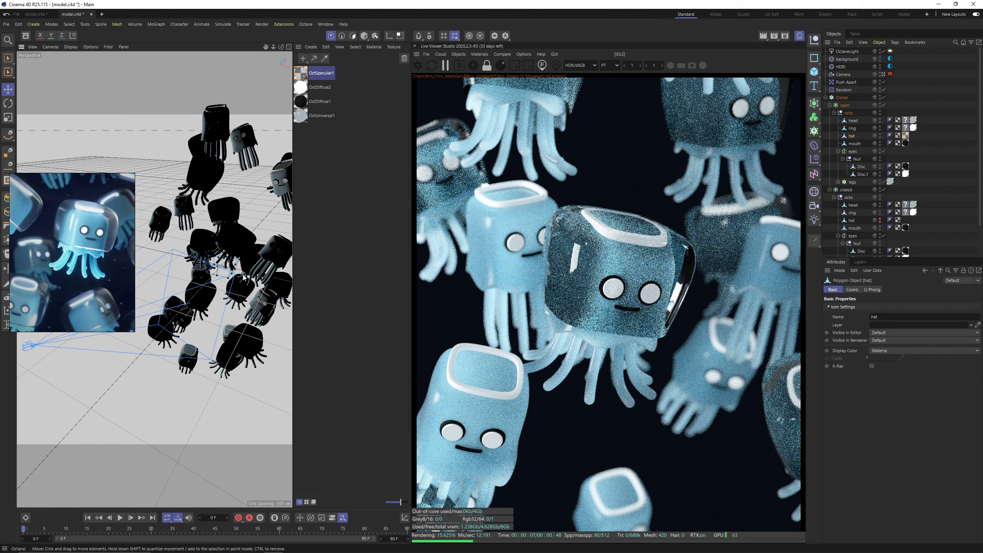
click(353, 36)
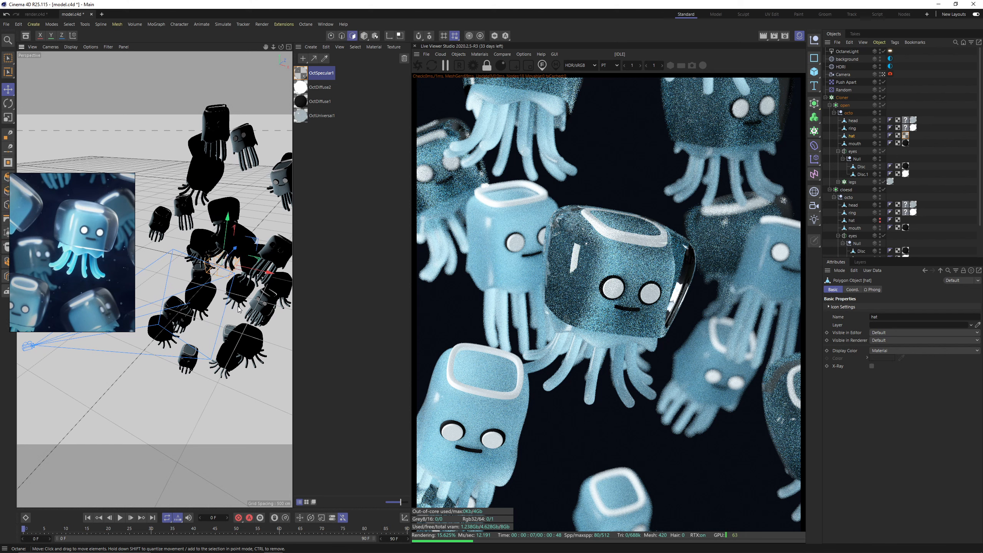
scroll(238, 306, up, 8)
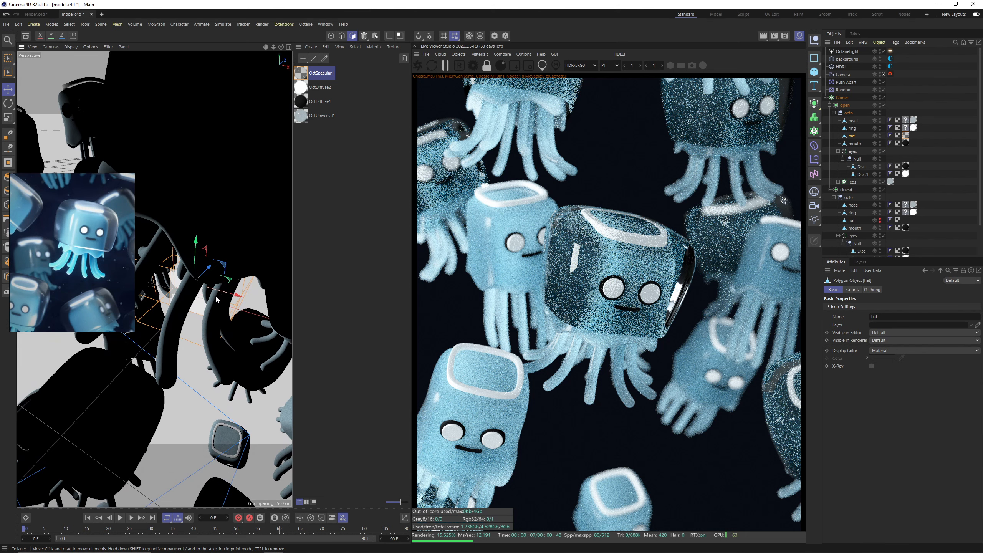
alt+drag(217, 249, 213, 224)
right_click(214, 225)
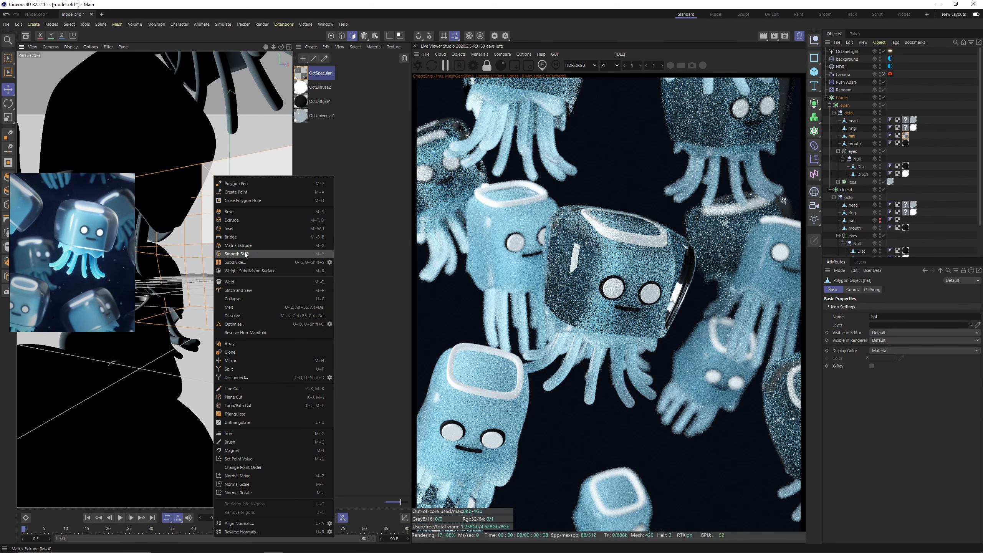
click(250, 219)
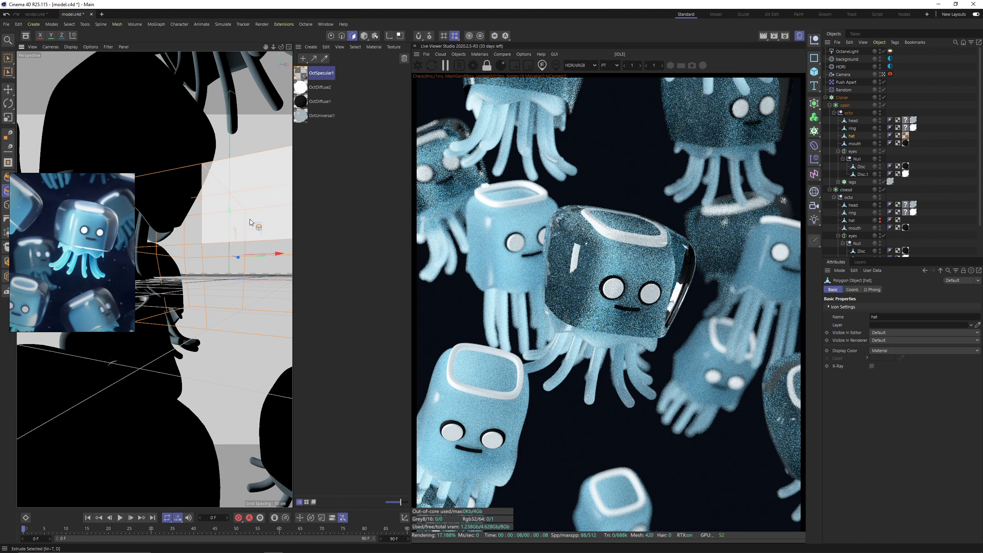
alt+drag(248, 221, 228, 238)
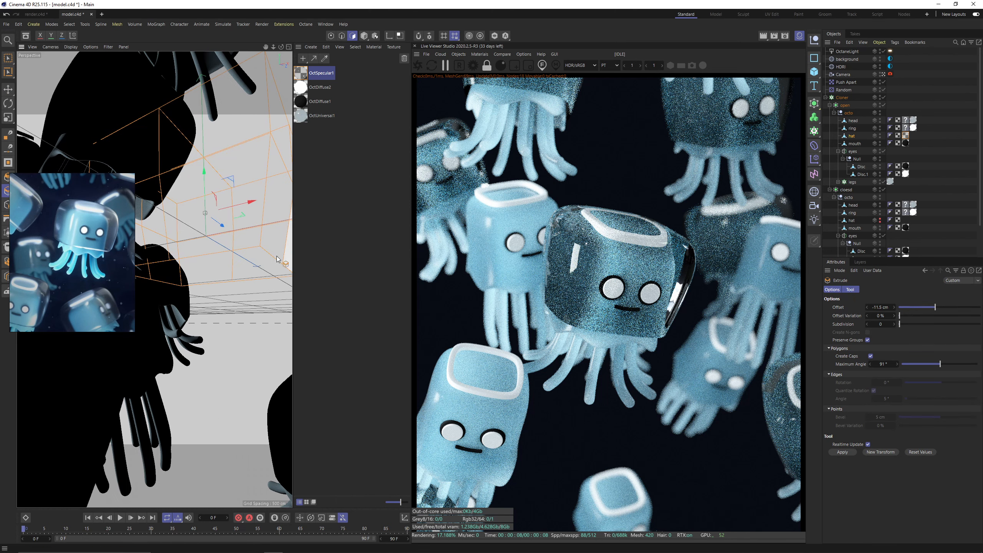
alt+middle_drag(220, 283, 242, 301)
drag(242, 301, 255, 301)
alt+middle_drag(237, 287, 241, 308)
alt+drag(241, 308, 216, 317)
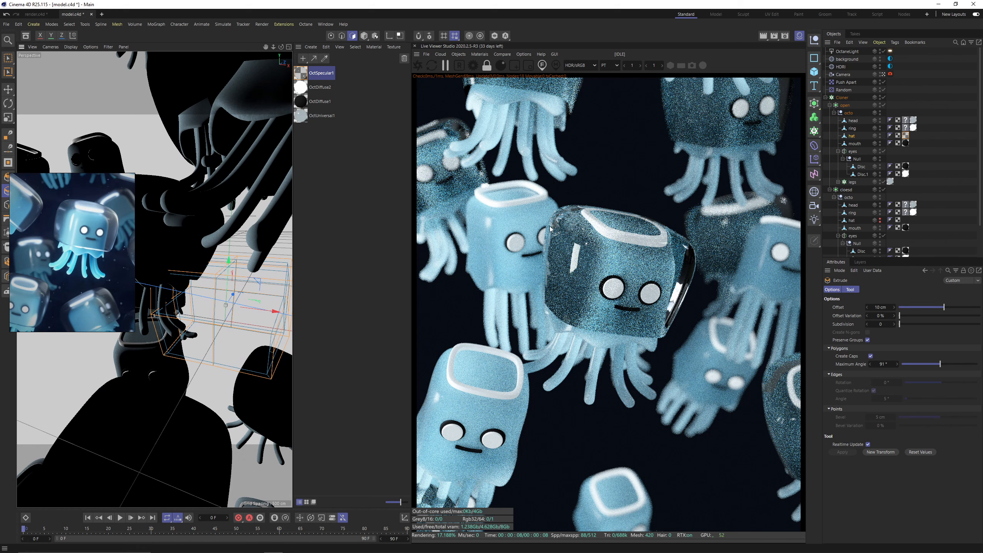
click(419, 68)
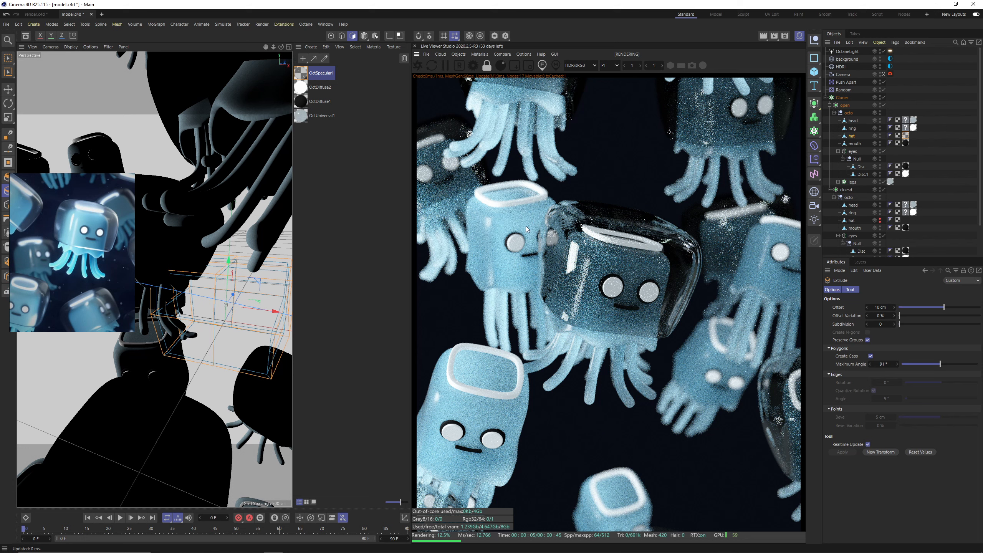
Select the points along the hat's lower rim and move them slightly upward.
alt+drag(236, 311, 228, 220)
key(Return)
key(0)
click(216, 285)
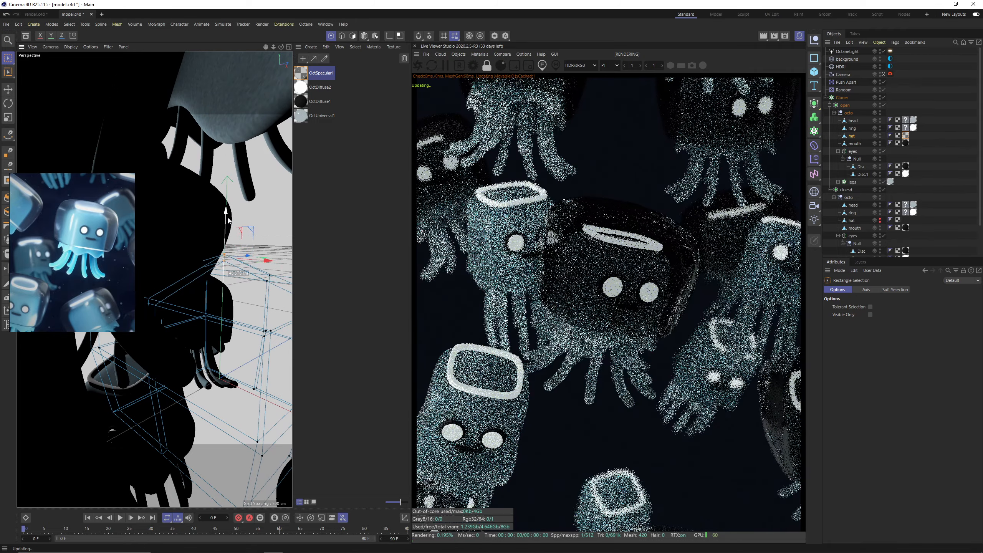
alt+drag(217, 310, 228, 284)
drag(140, 304, 290, 362)
scroll(148, 309, down, 3)
drag(139, 301, 271, 349)
scroll(193, 291, up, 3)
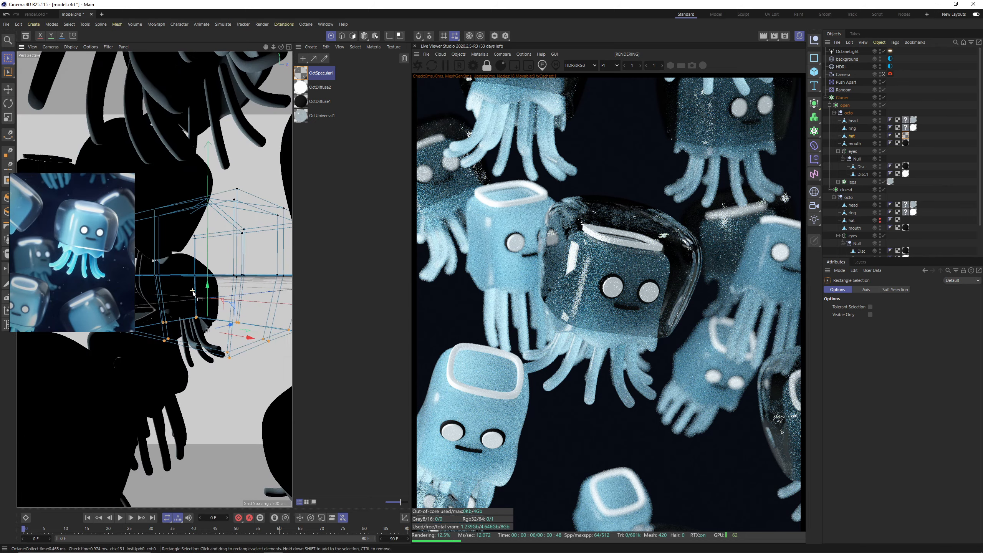
drag(208, 293, 208, 291)
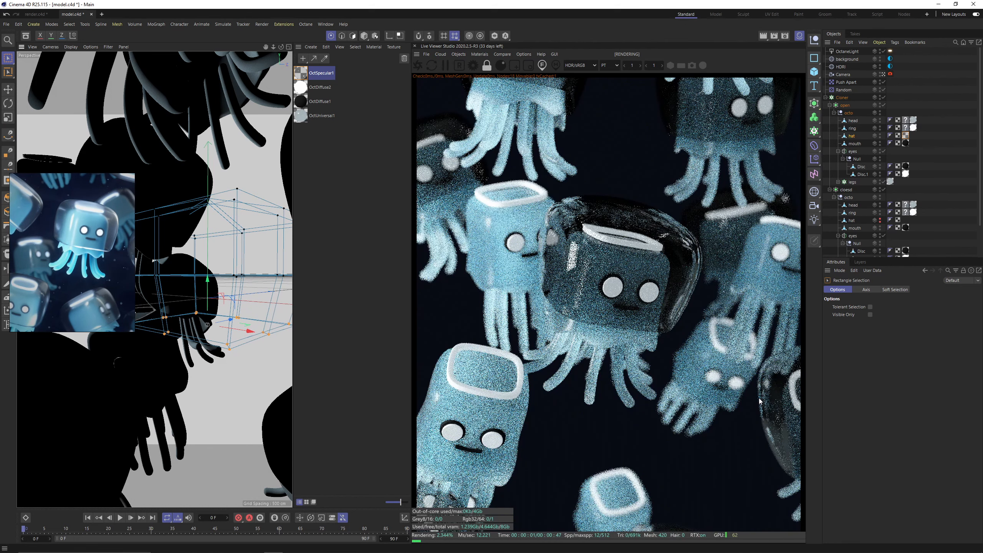
Open the hat's specular material for editing at its Common settings.
double_click(301, 73)
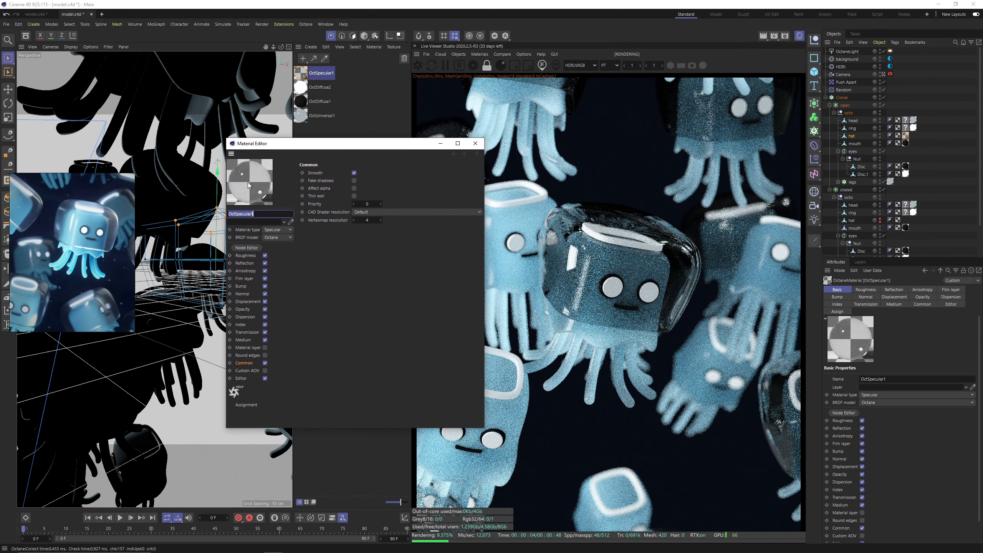
click(245, 263)
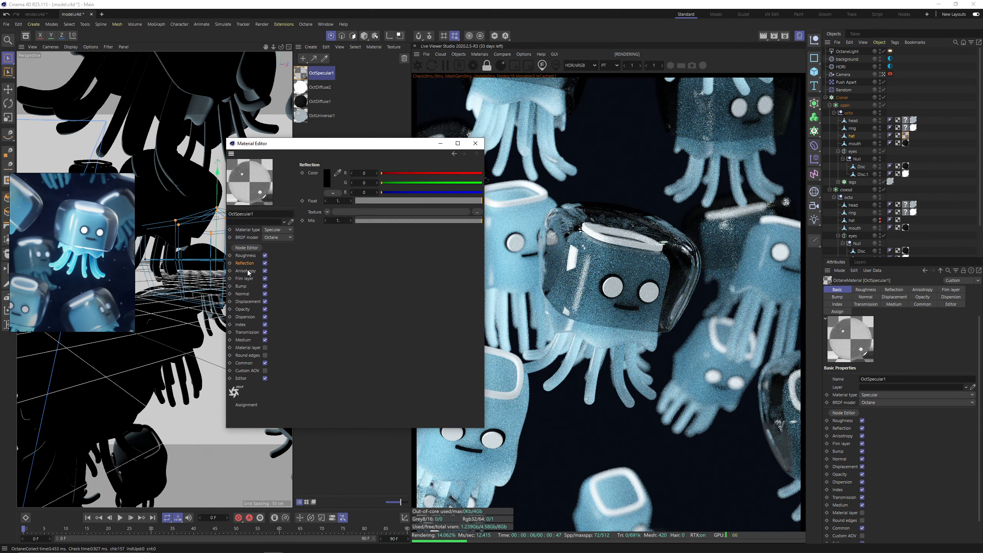
click(248, 271)
click(244, 362)
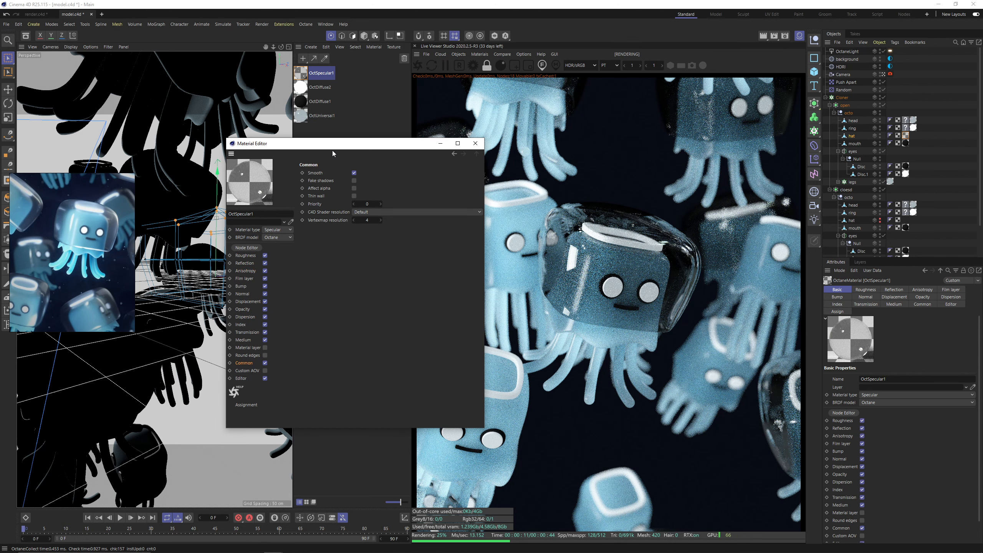